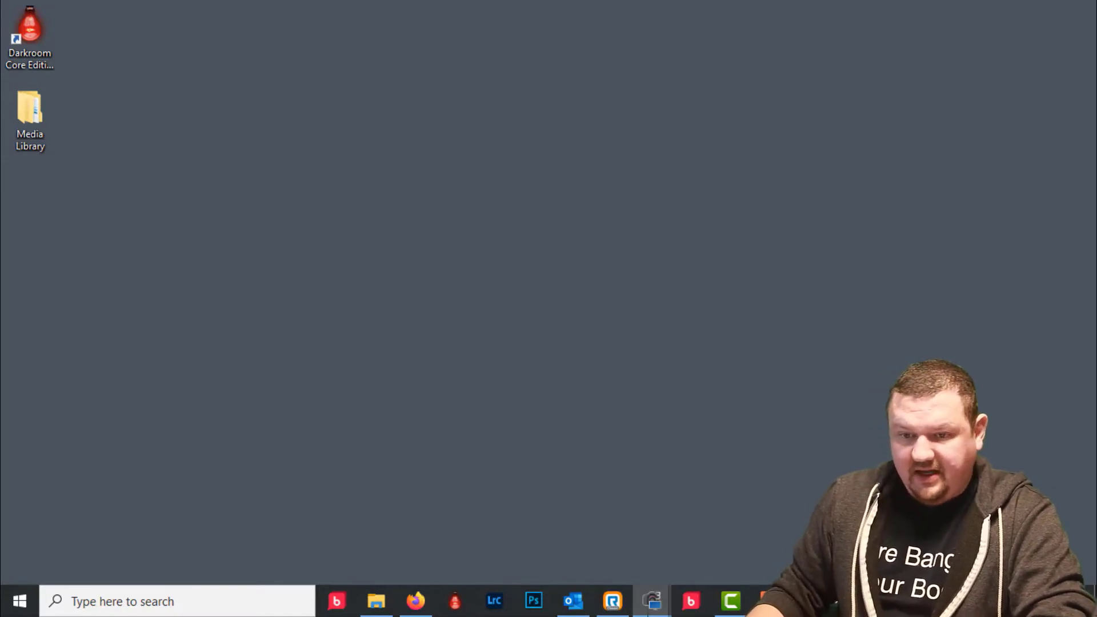
- Exit the Darkroom Core Edition login without signing in and launch Darkroom Booth
click(22, 19)
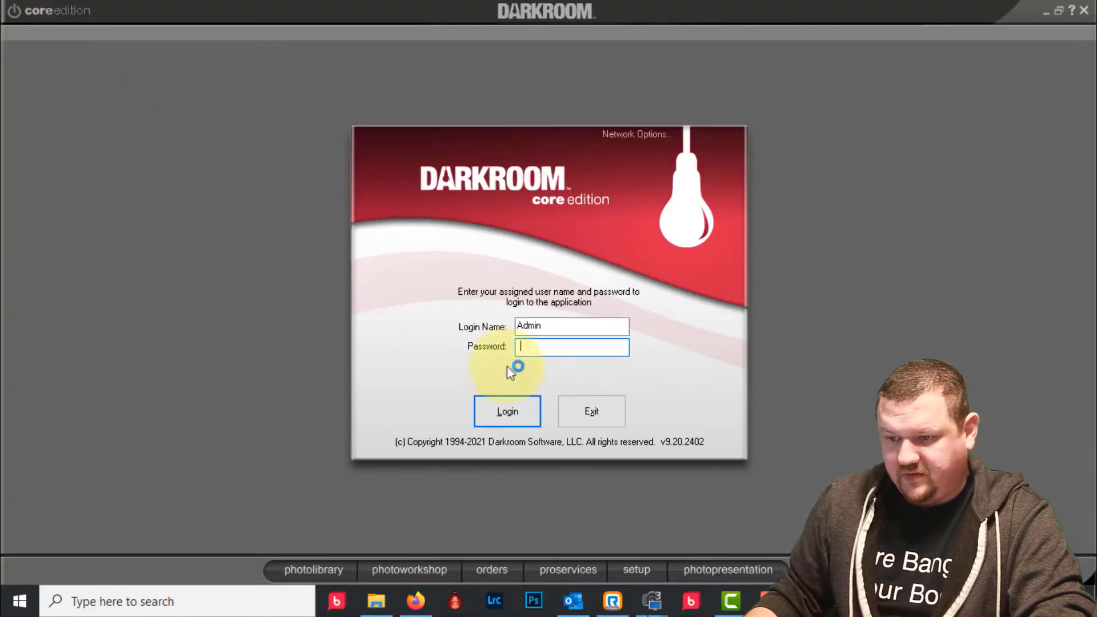
click(589, 424)
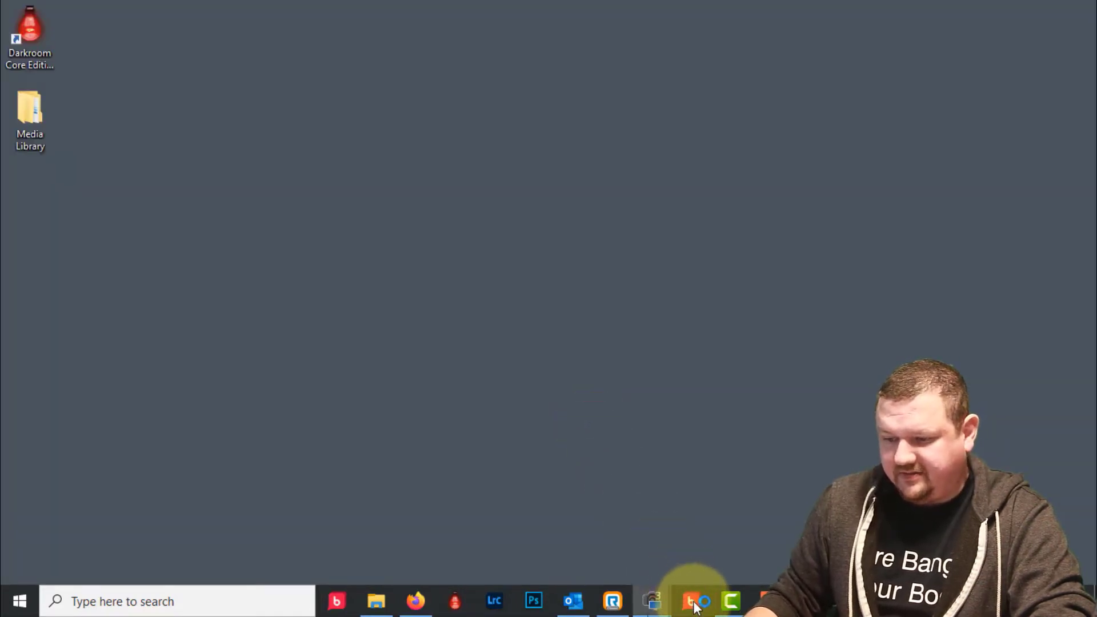
click(694, 603)
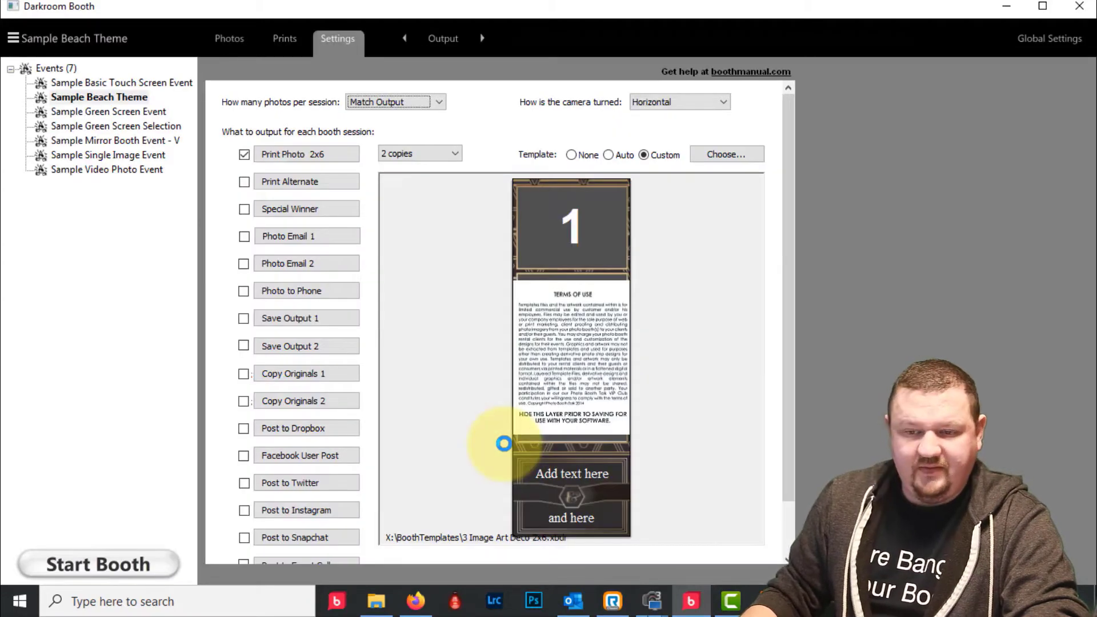
- Switch to the Sample Basic Touch Screen Event, then launch ManyCam via a Windows search for 'many'
click(90, 82)
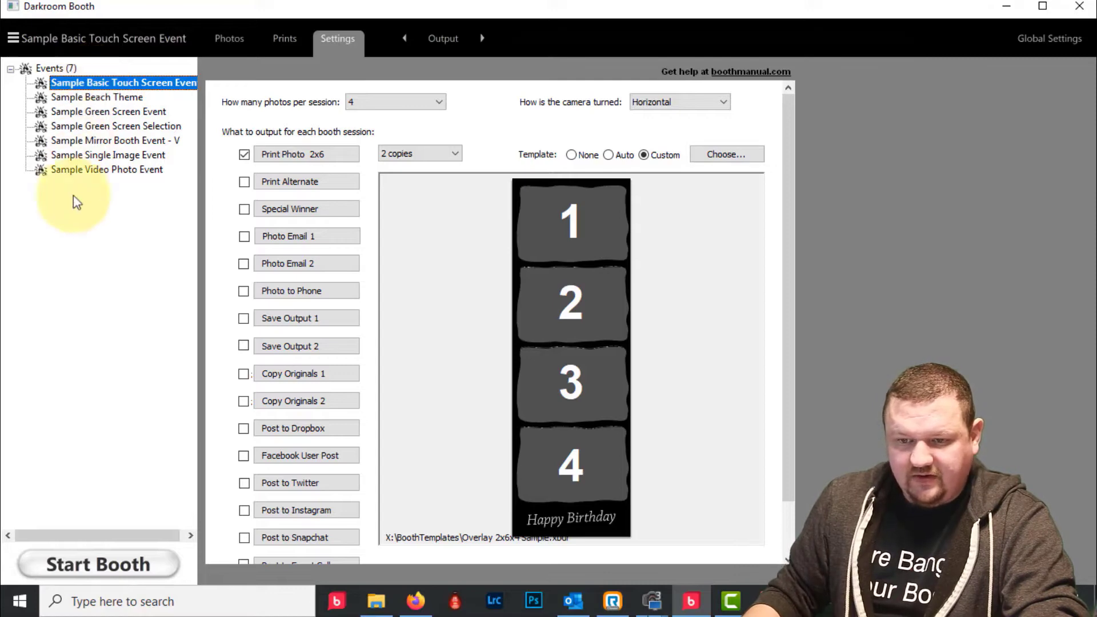
click(14, 598)
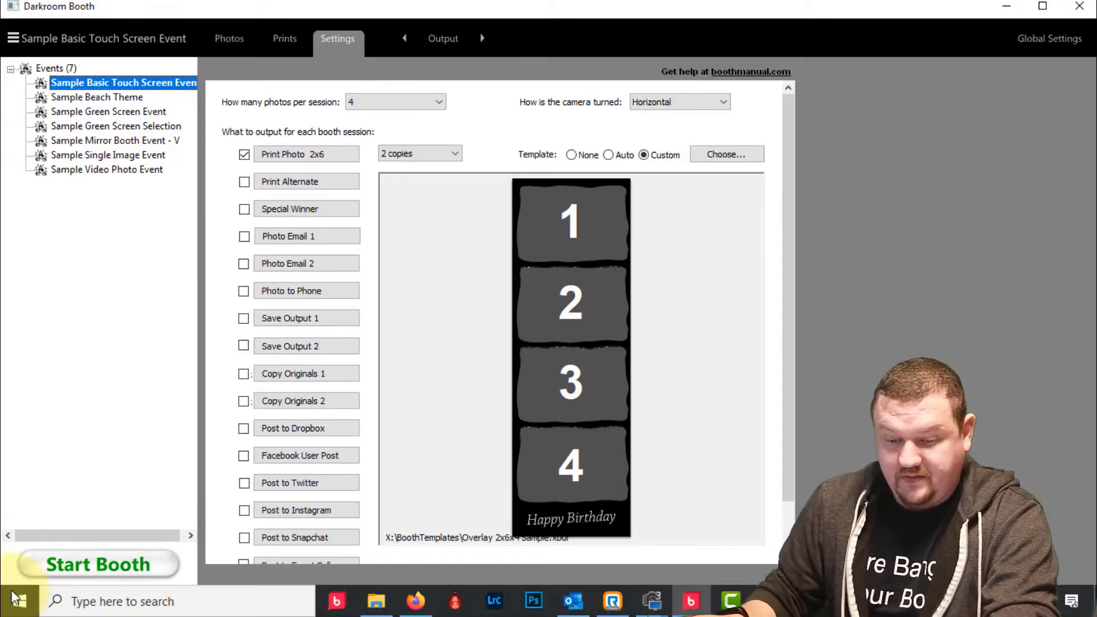
click(18, 603)
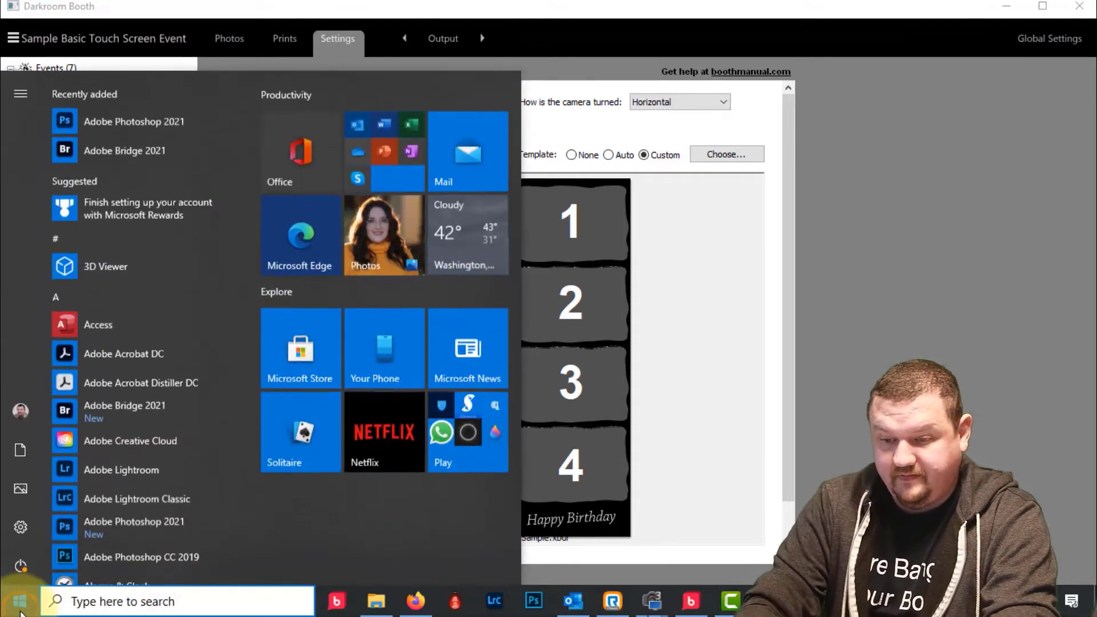
text(many)
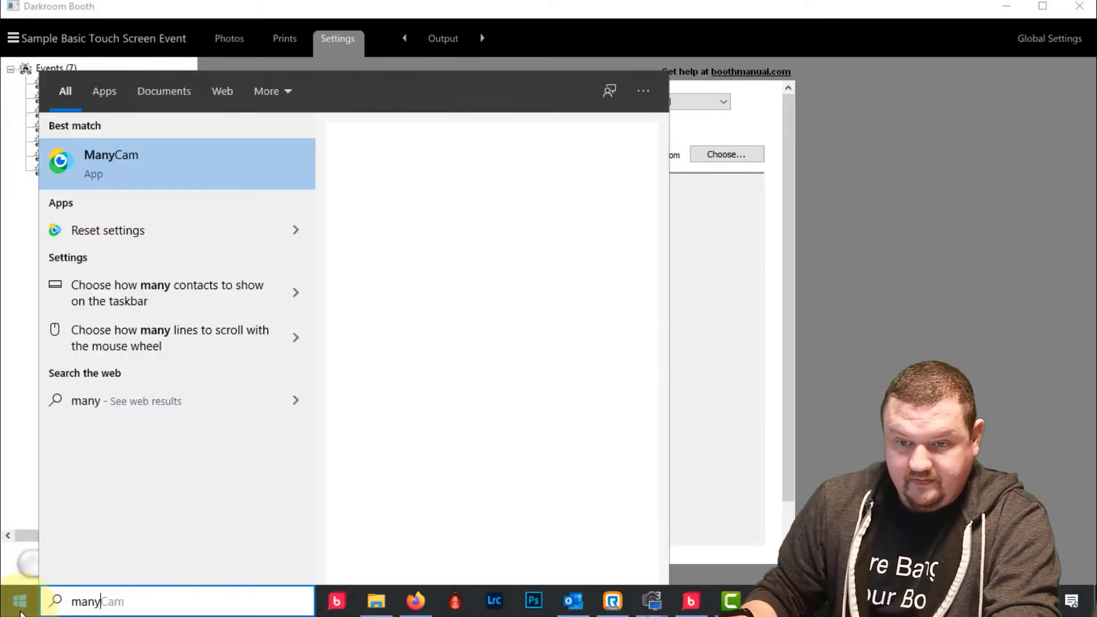
click(109, 156)
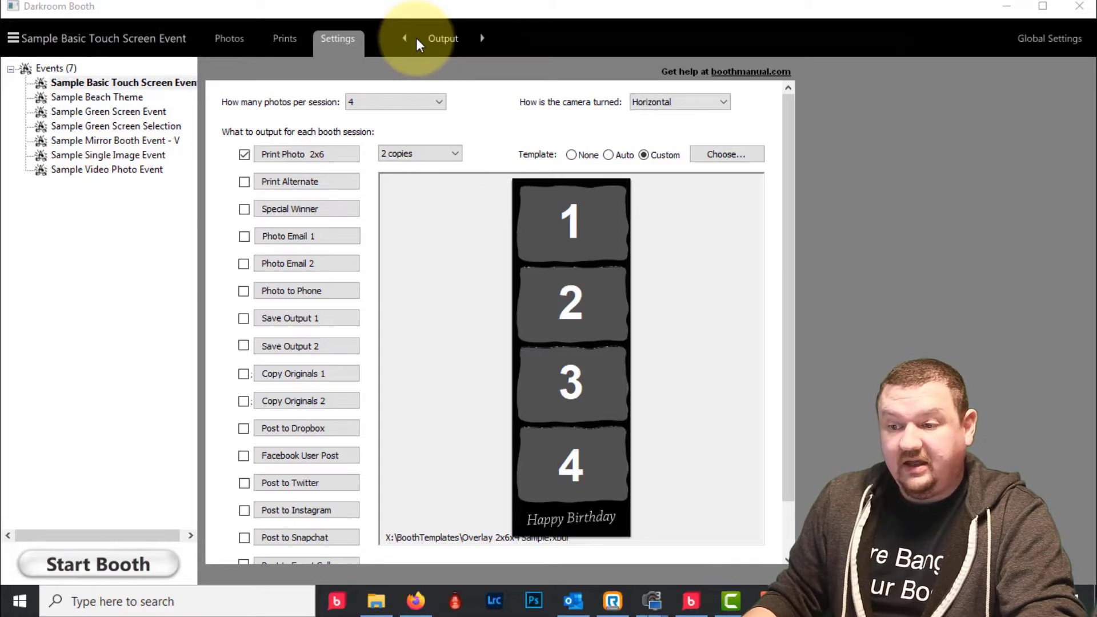
- Set the event's camera to ManyCam Virtual Webcam
click(452, 39)
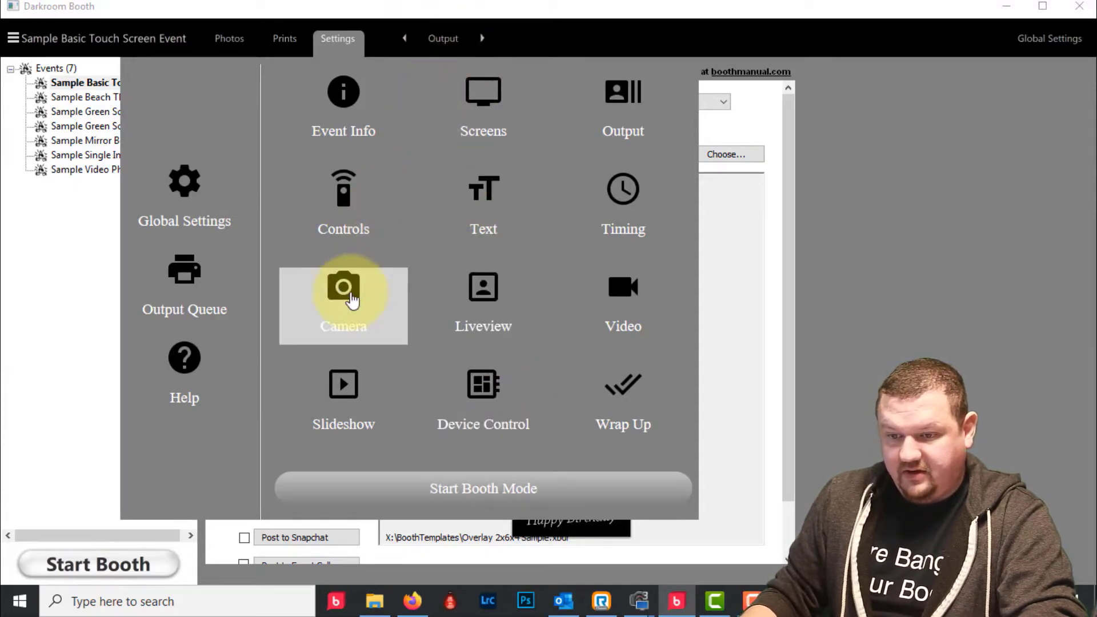
click(350, 294)
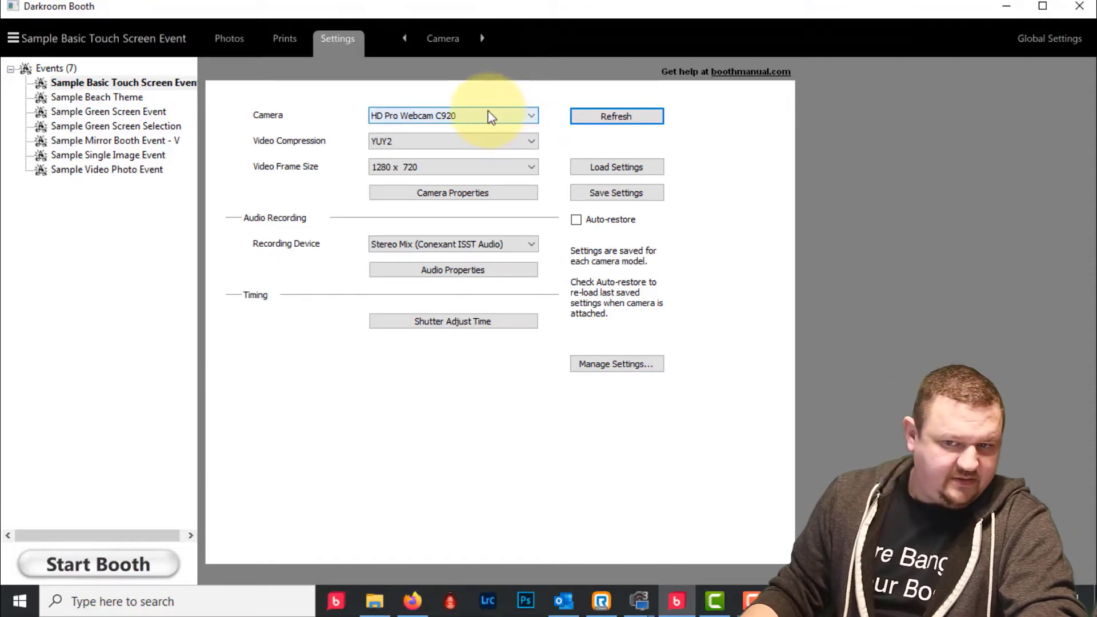
click(531, 115)
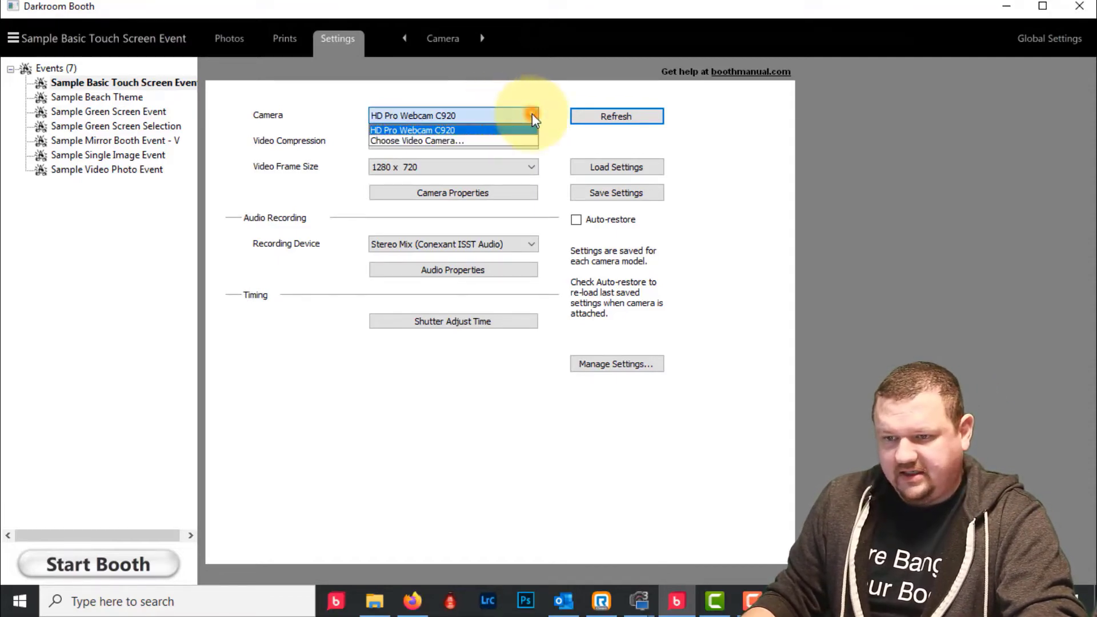
click(482, 141)
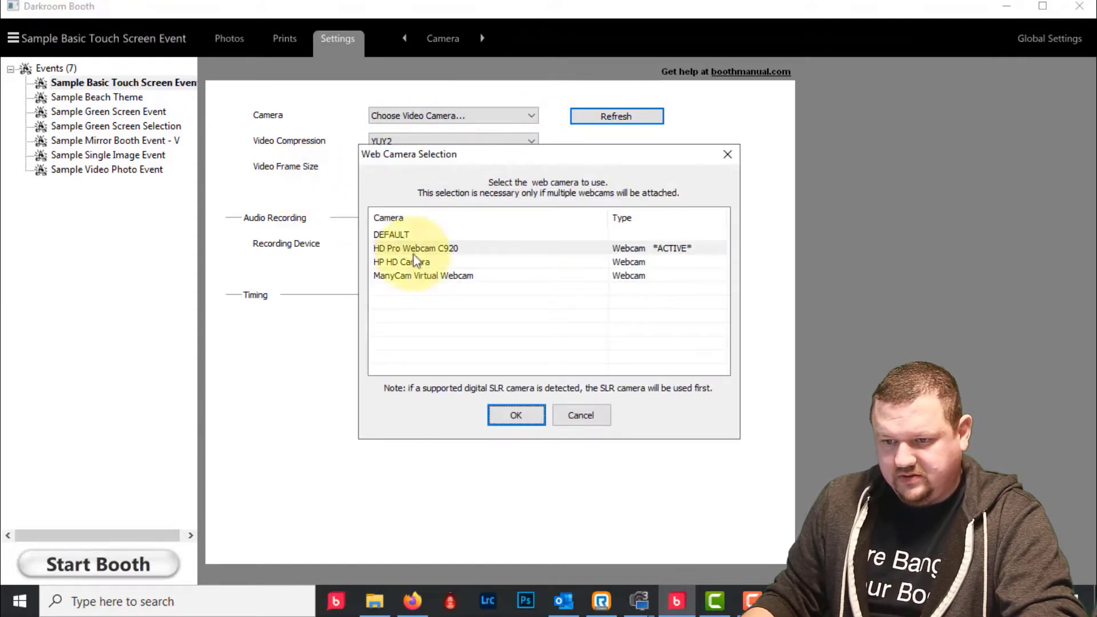
click(448, 276)
click(522, 413)
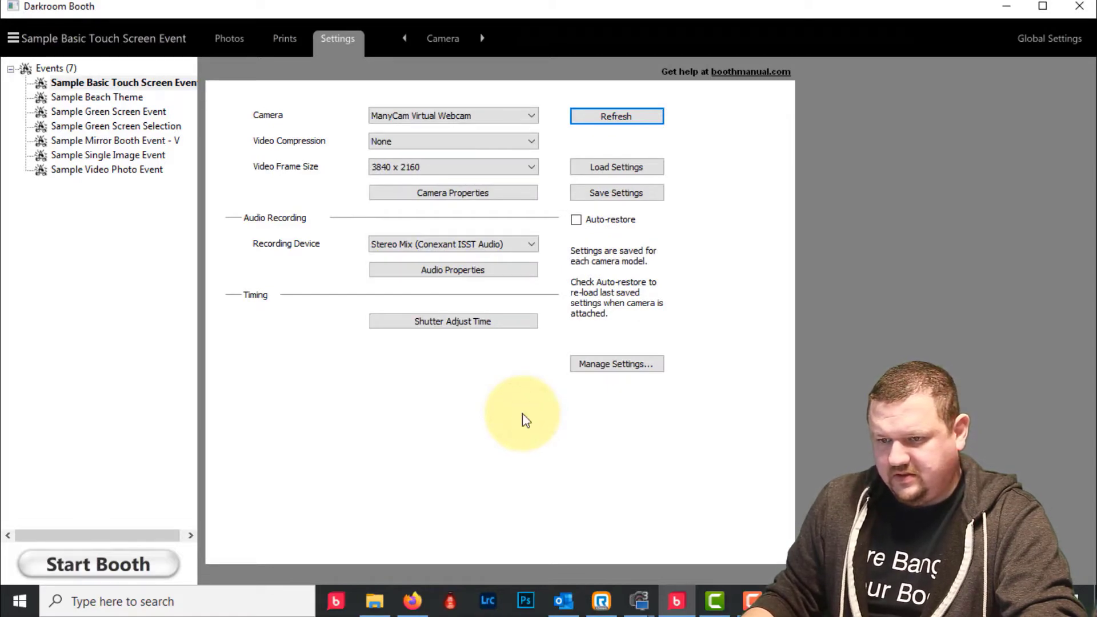
- Set the camera's video frame size to 1600 x 1200
click(516, 167)
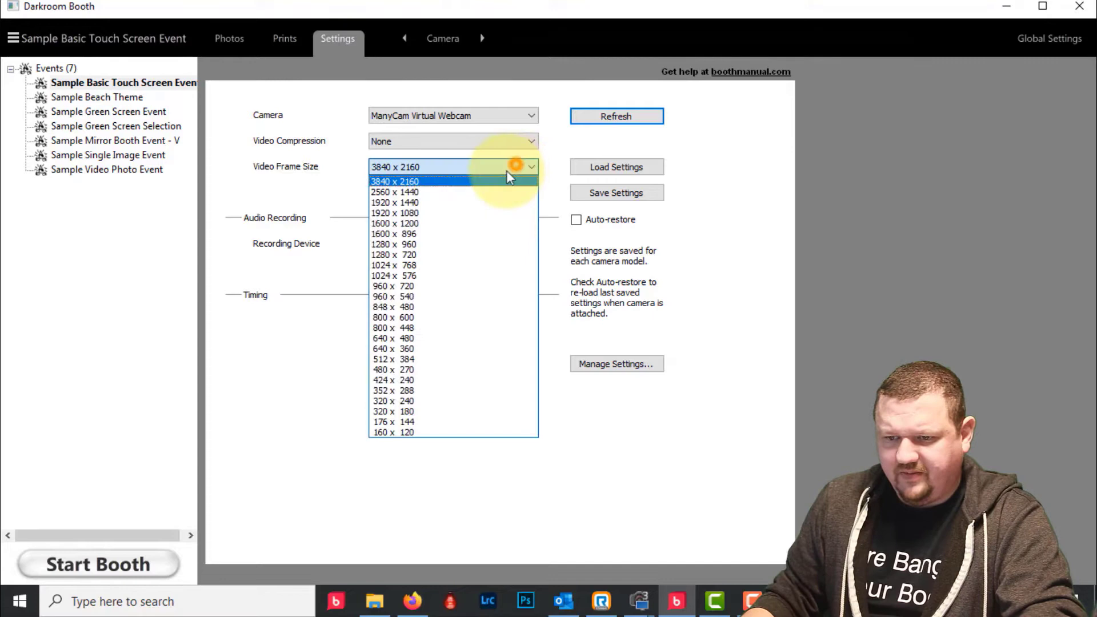
click(431, 223)
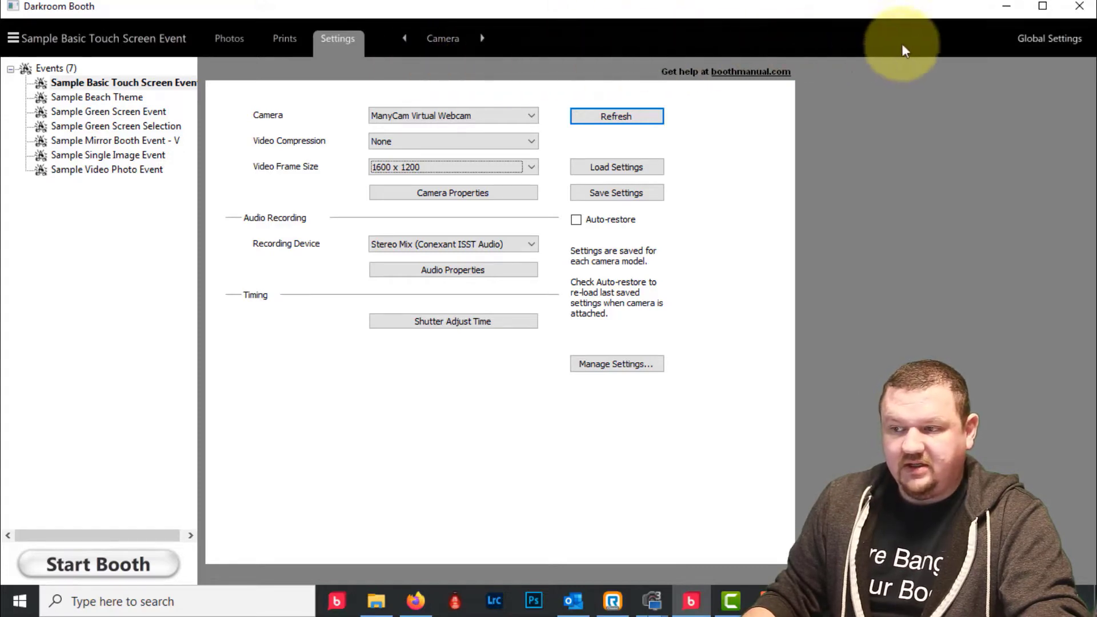
click(1041, 39)
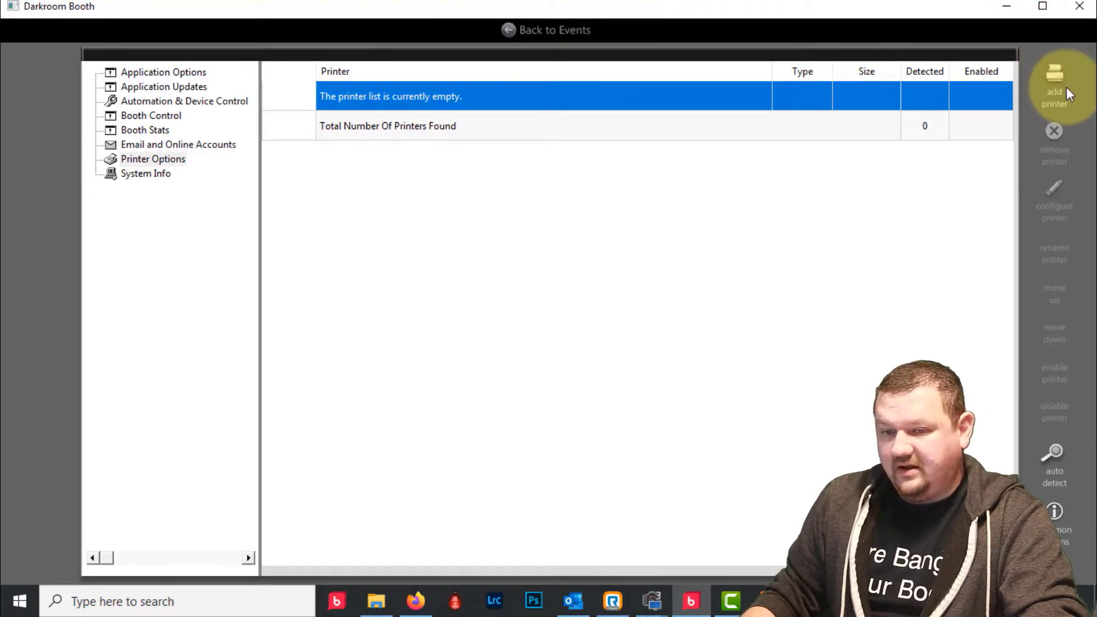
- In Printer Options, start adding a new printer with the Windows Printer type
click(142, 159)
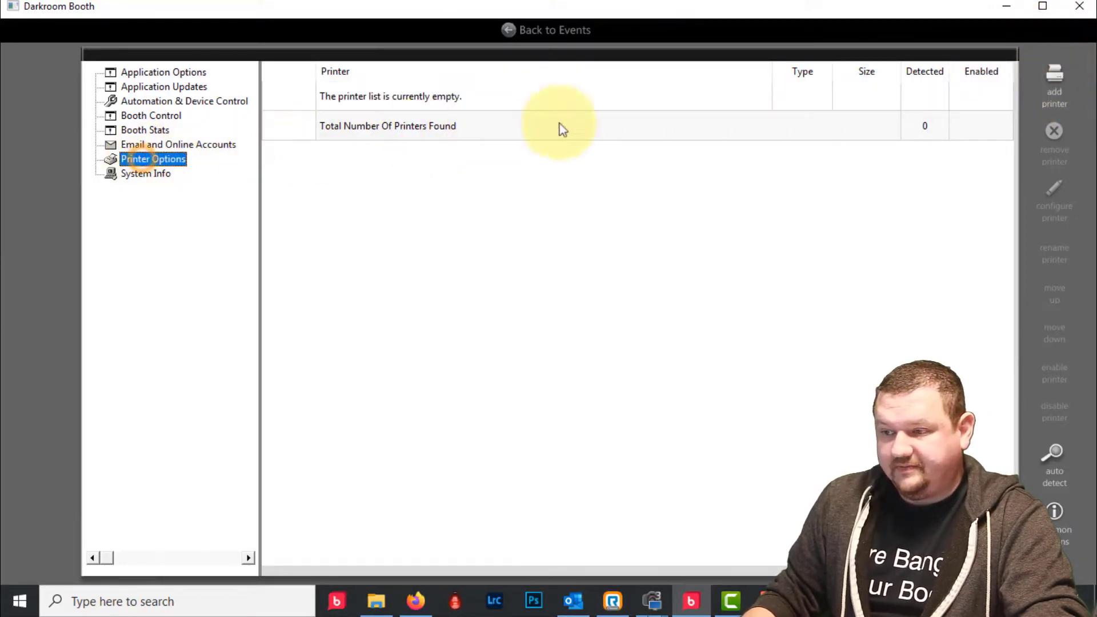
click(1054, 80)
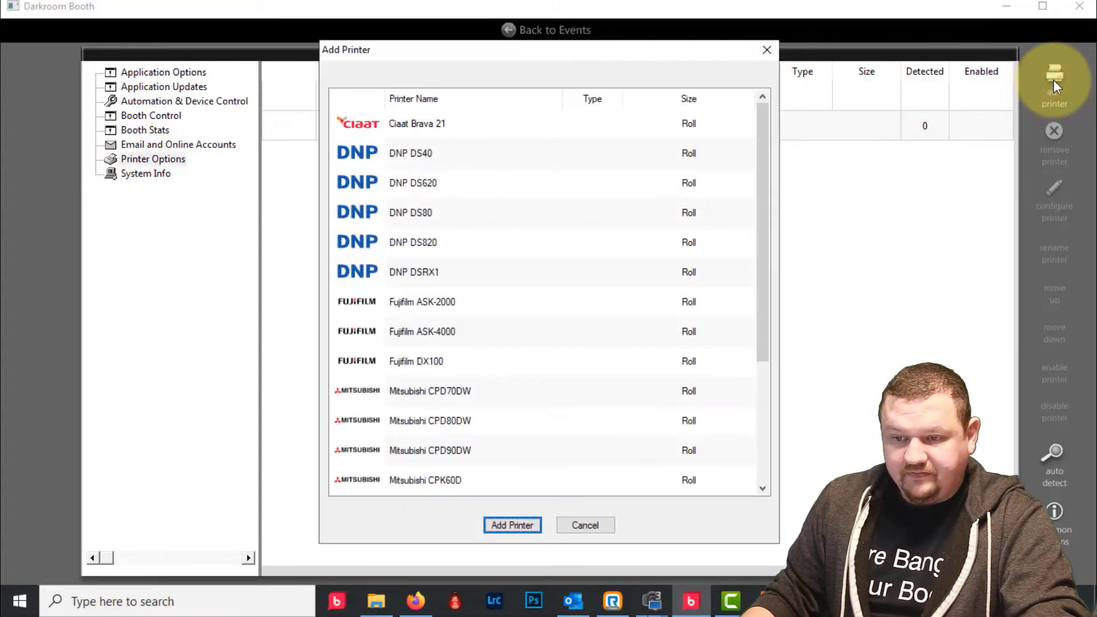
mouse_move(764, 111)
mouse_down()
mouse_move(763, 252)
mouse_move(768, 105)
mouse_up()
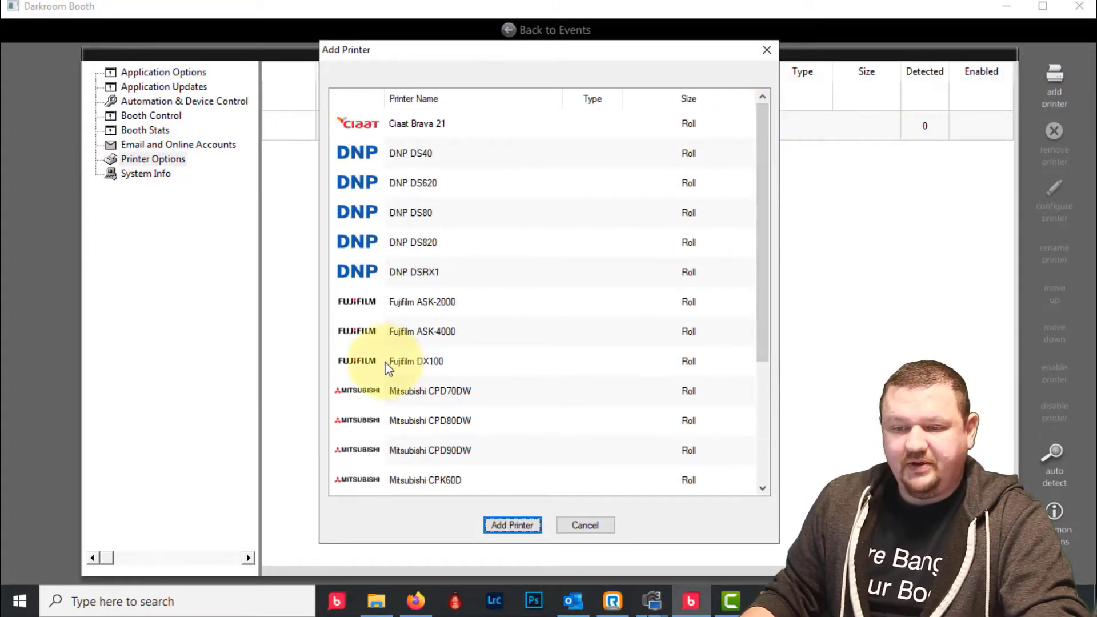
click(403, 182)
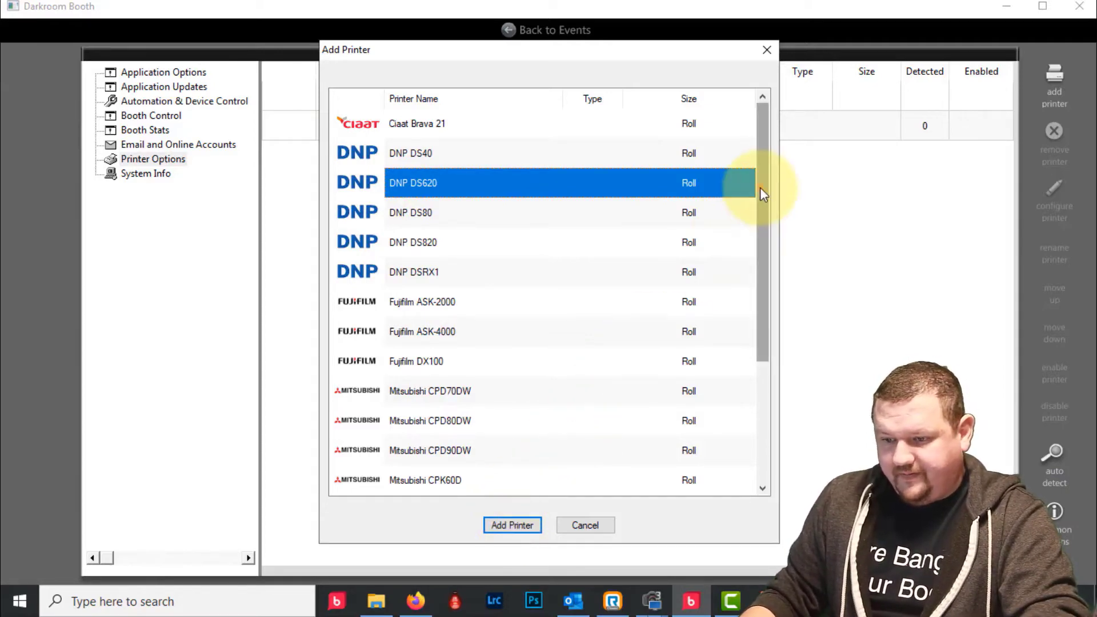
drag(760, 188, 757, 226)
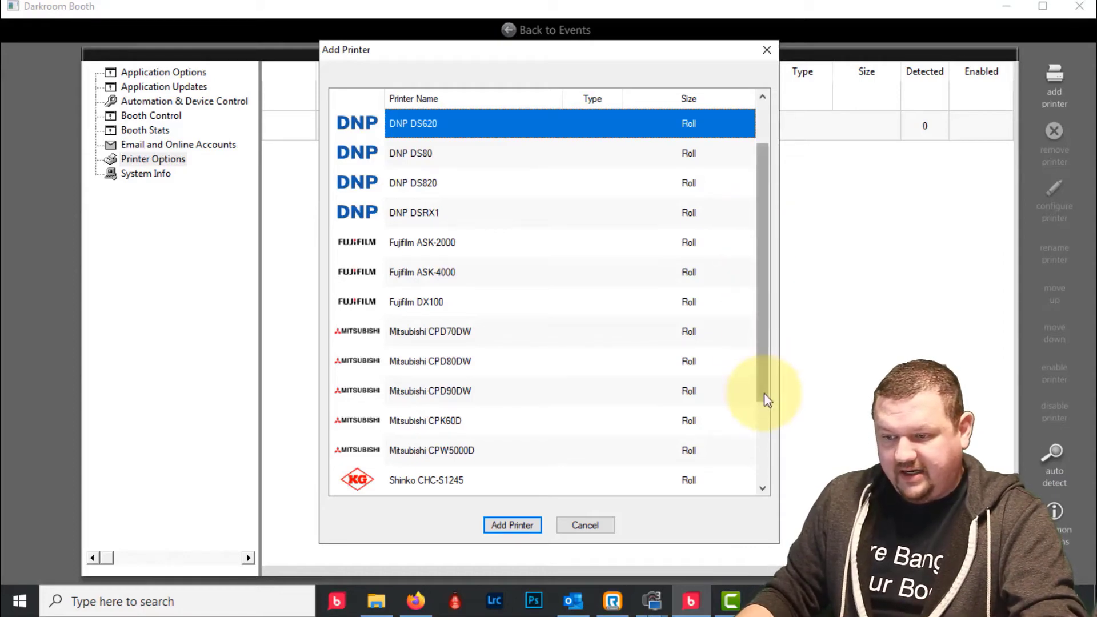
drag(766, 400, 758, 500)
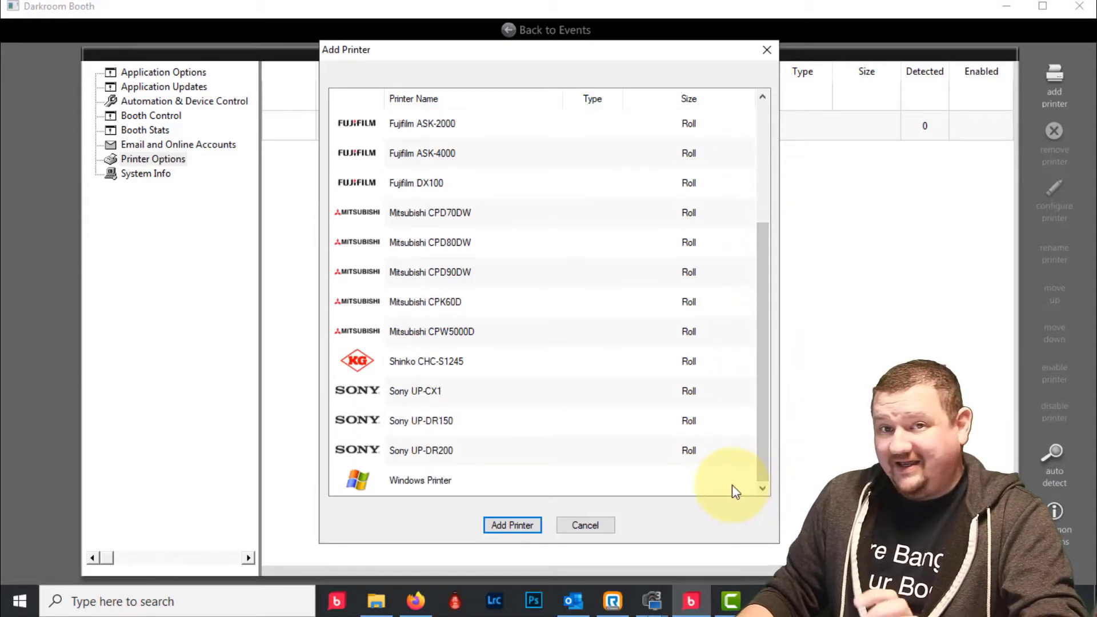
click(389, 483)
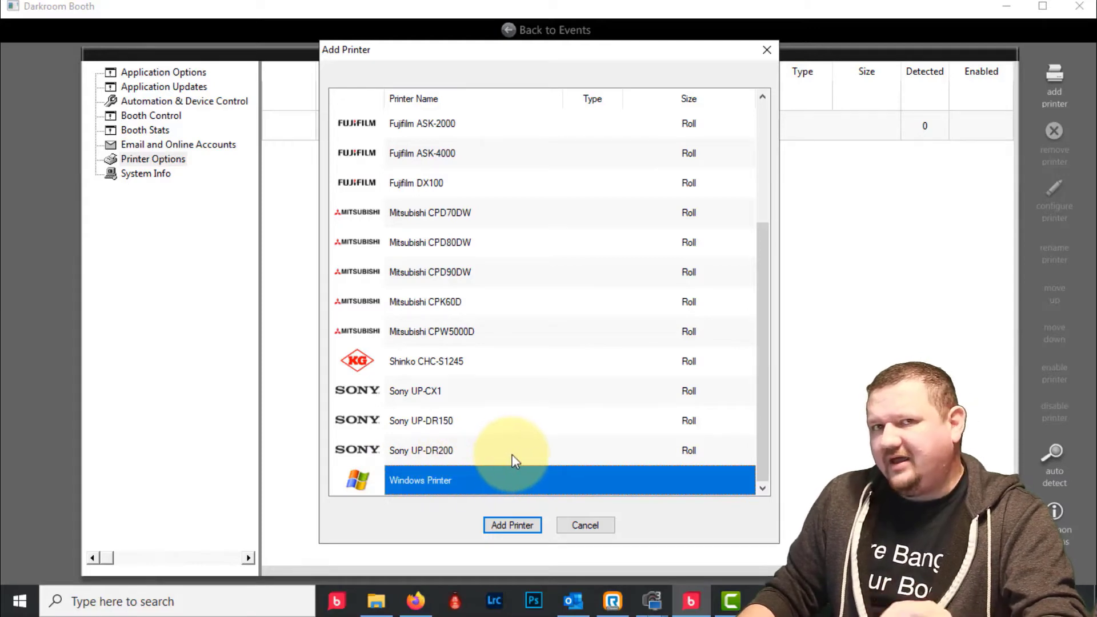
click(509, 521)
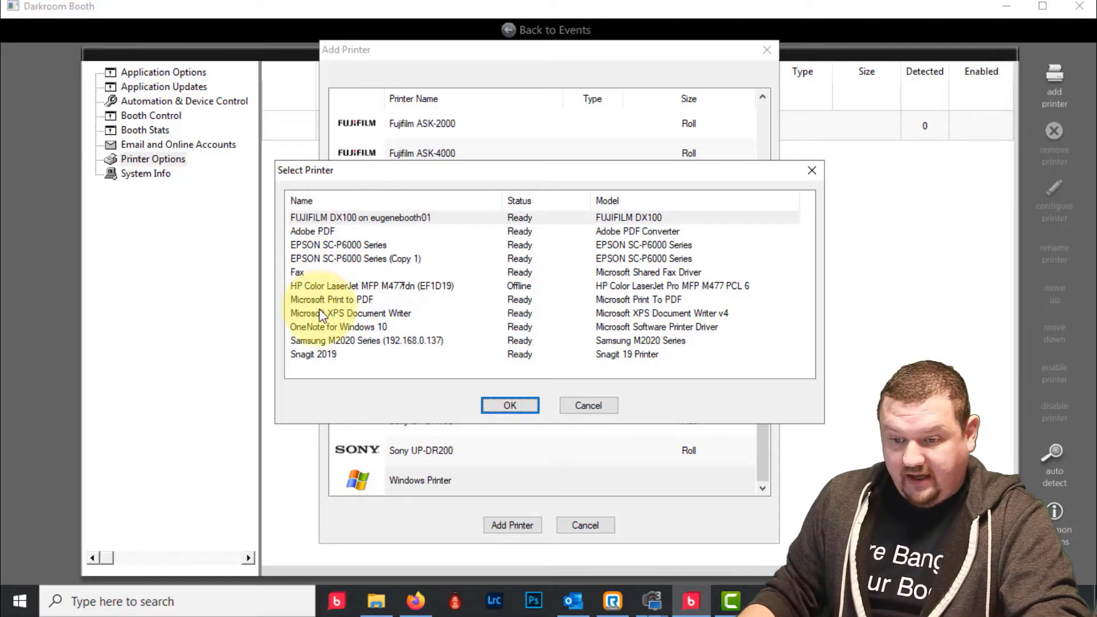
- Add the Snagit 2019 Windows printer with a 4x6 page size
click(300, 354)
click(506, 408)
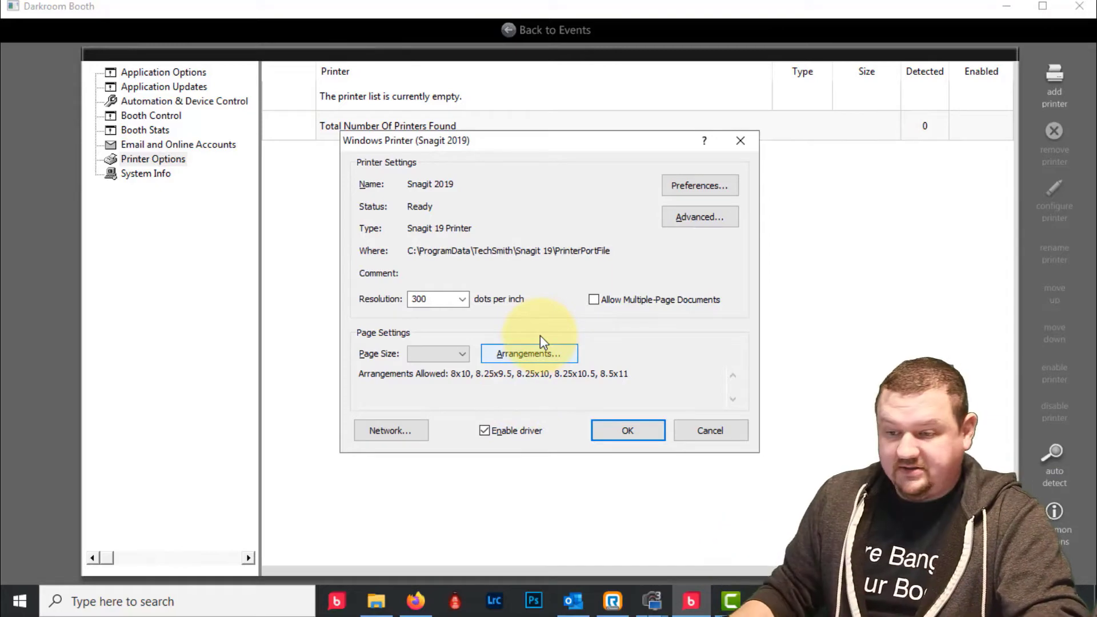
click(460, 354)
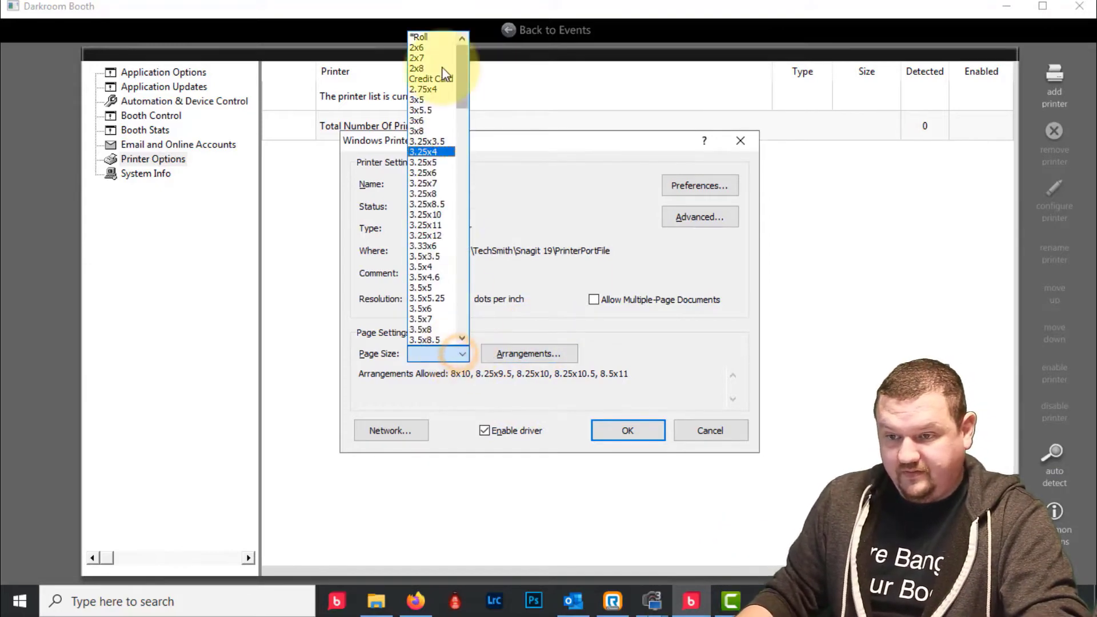
scroll(430, 317, down, 5)
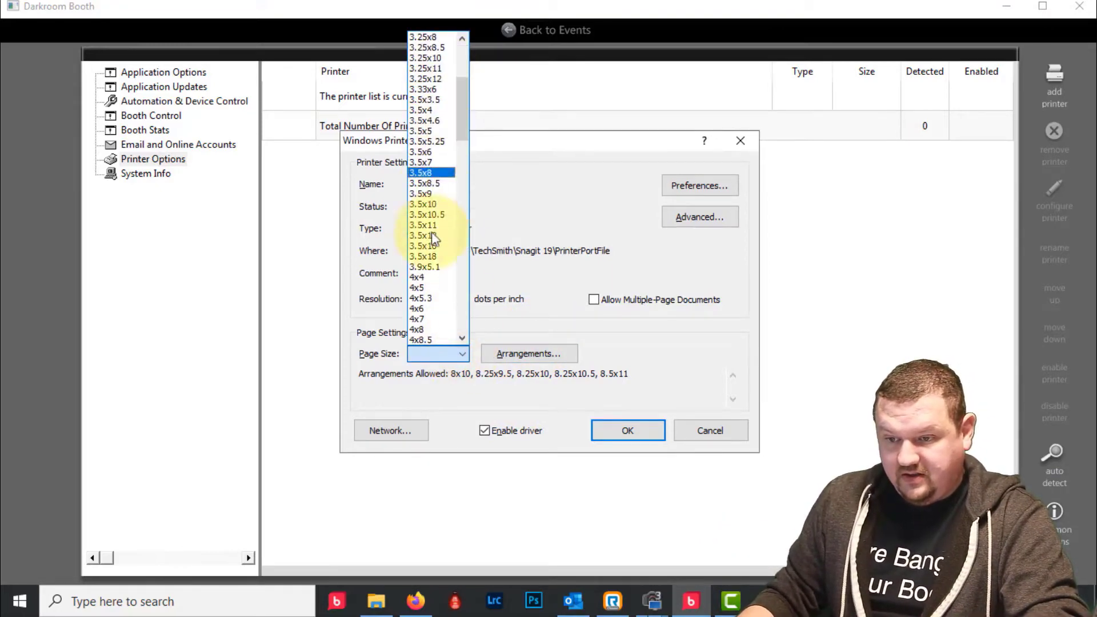
click(427, 310)
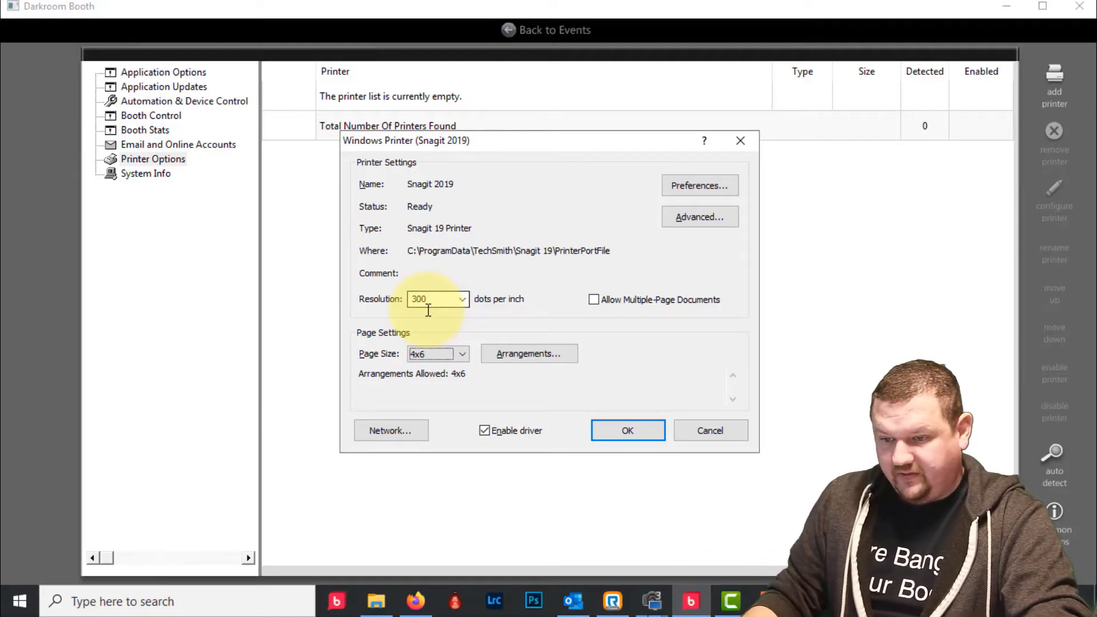
click(630, 432)
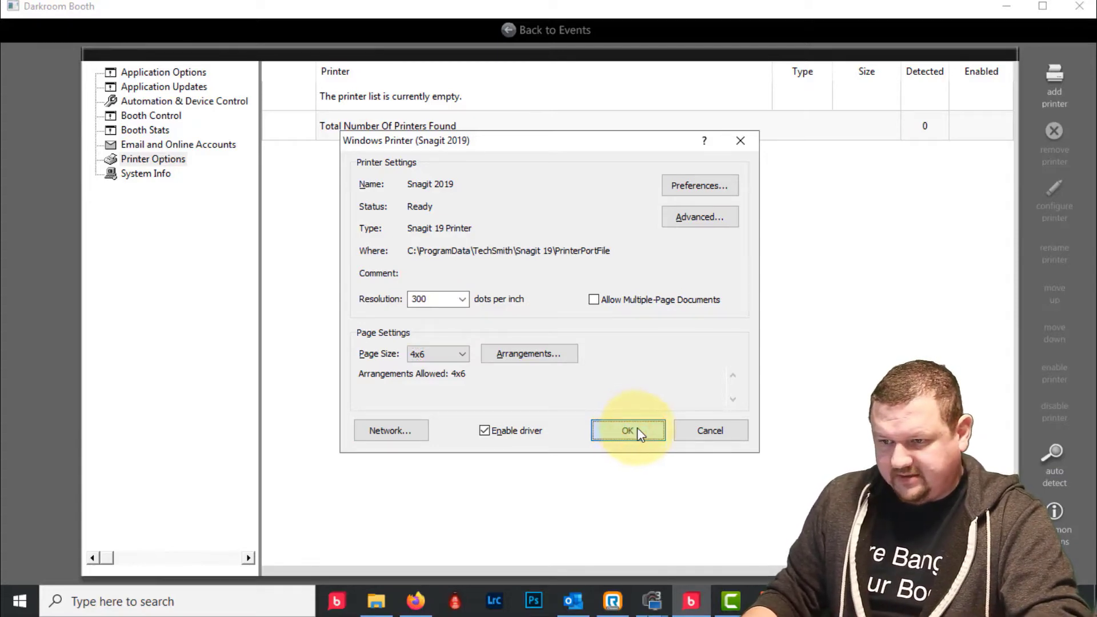
click(637, 430)
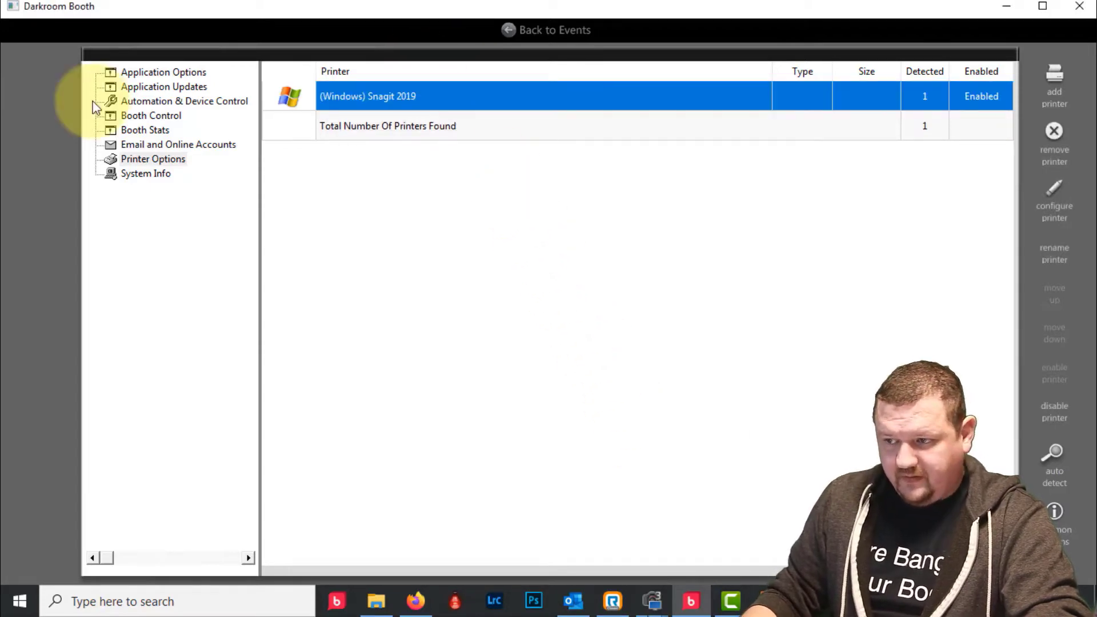
- Return to the event, check its Output settings, and start the booth full screen
click(564, 32)
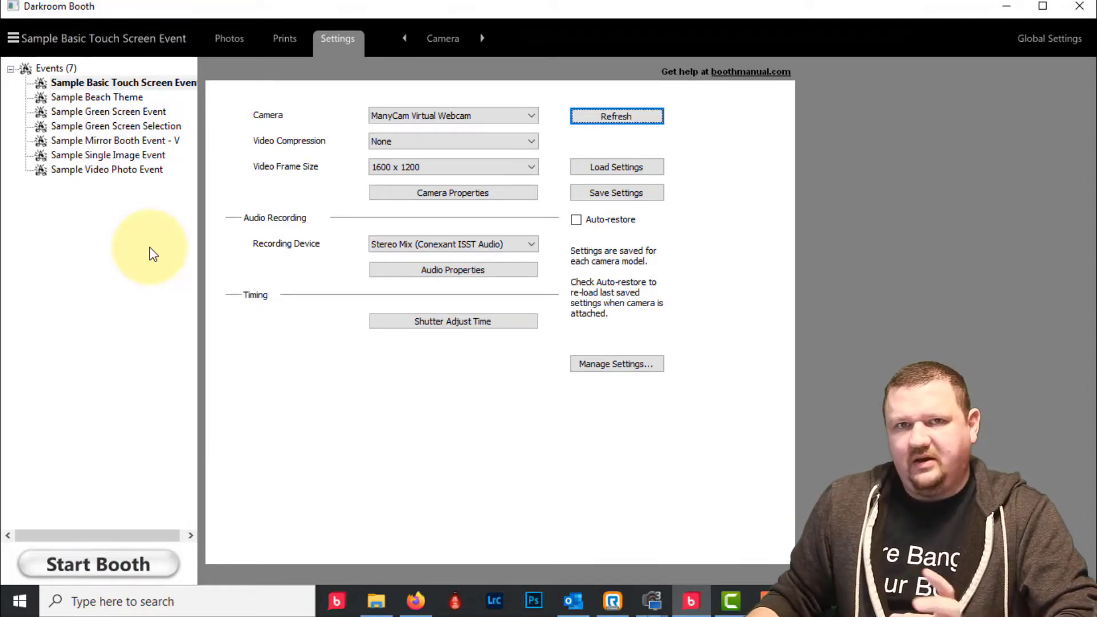
click(426, 35)
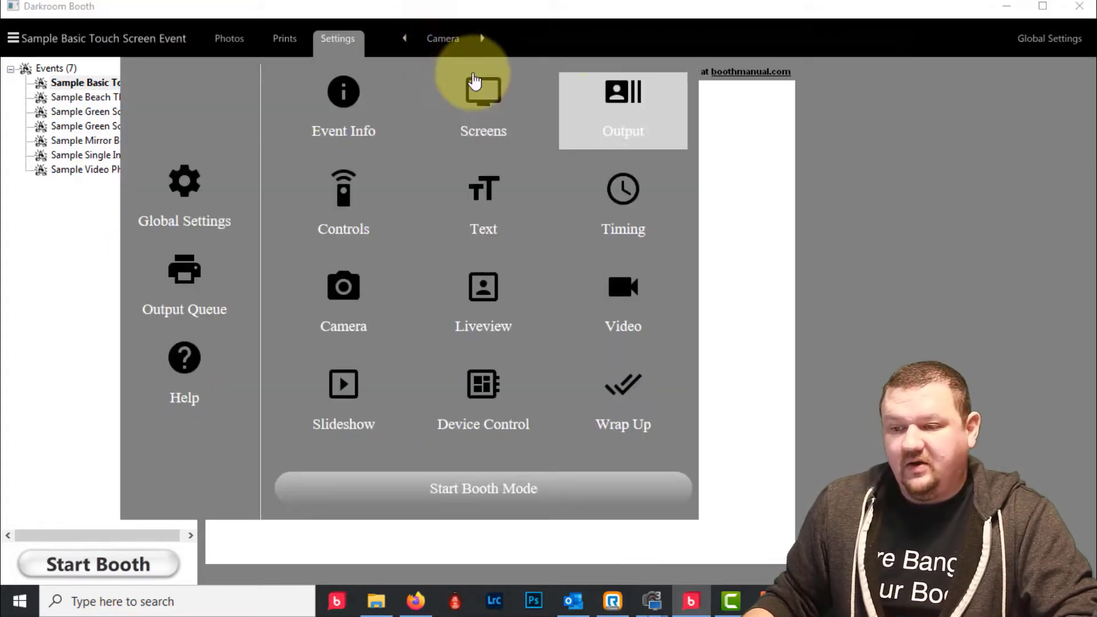
click(610, 111)
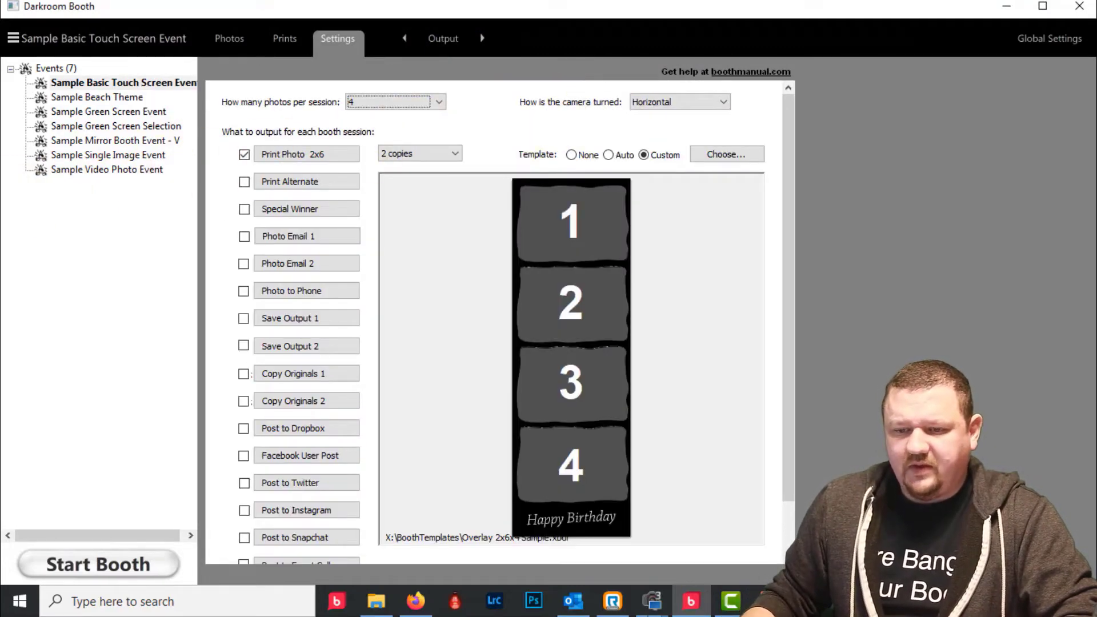
click(122, 567)
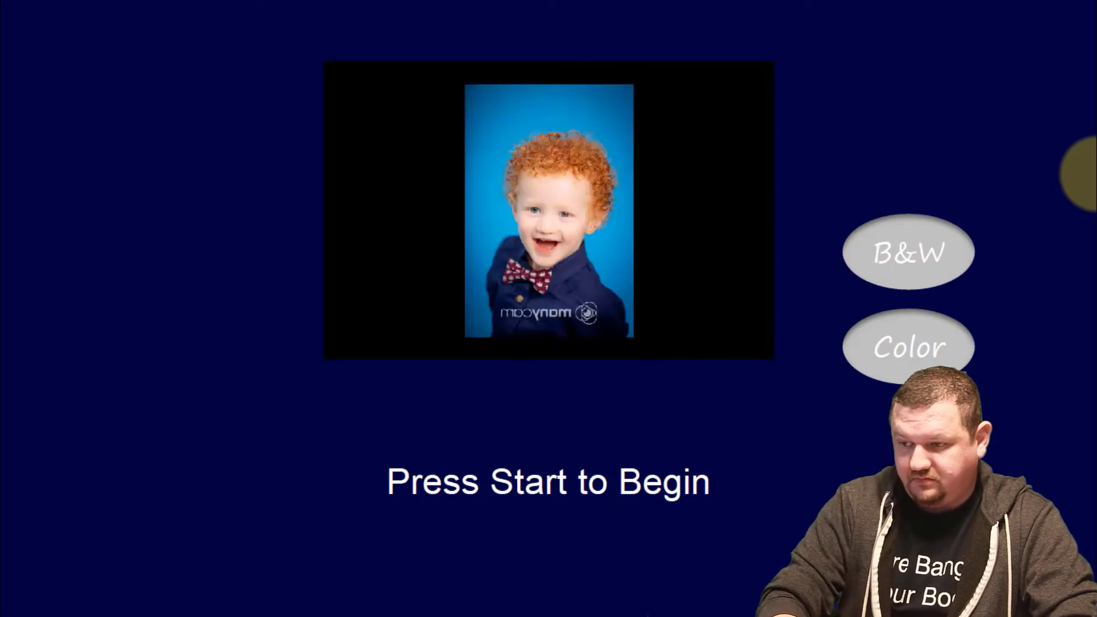
- Run a test photo session in the booth, then exit booth mode with Escape
key(space)
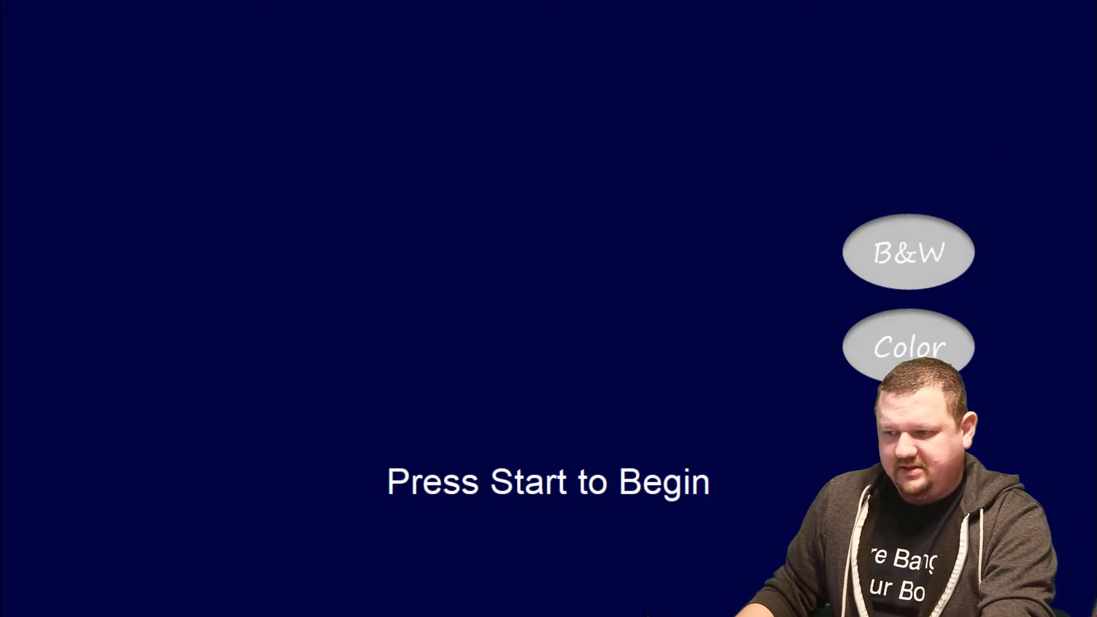
key(space)
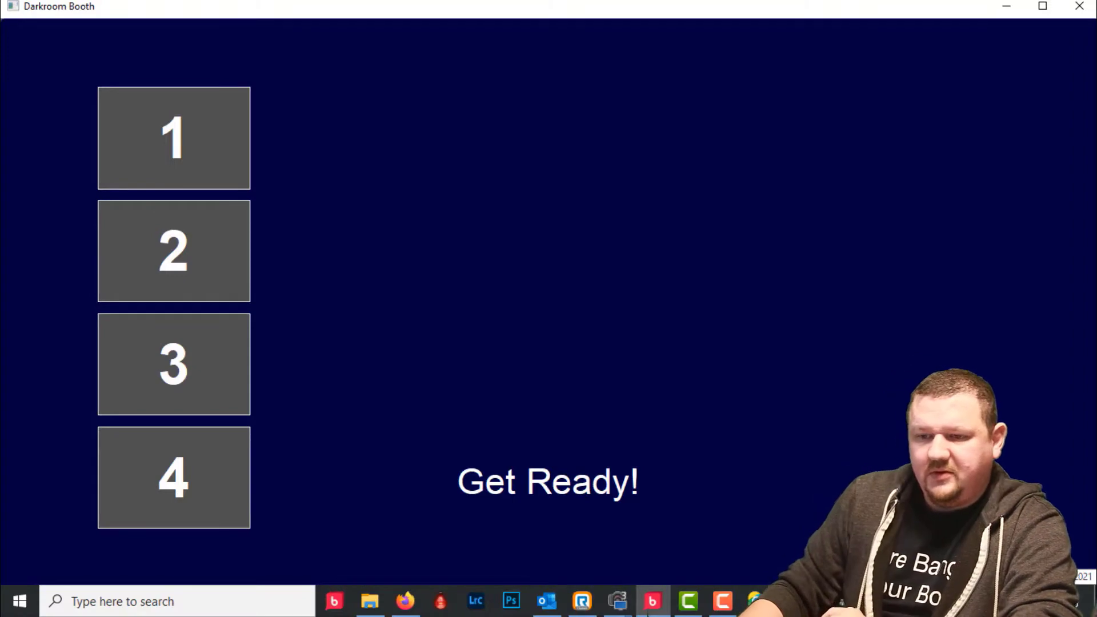
key(Escape)
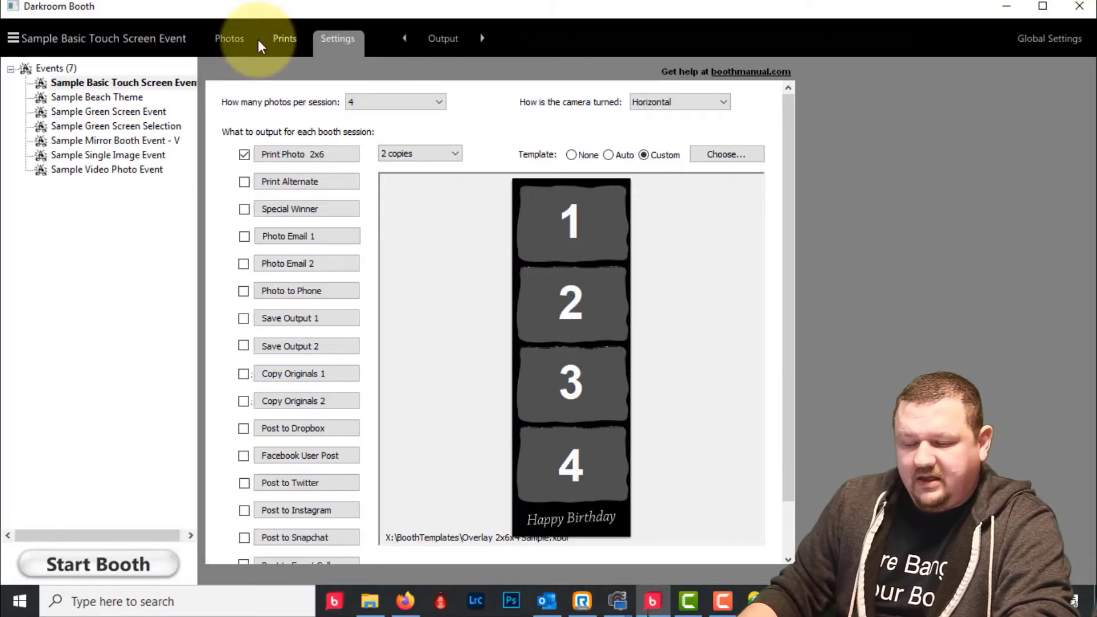
- Review the printed Happy Birthday test strips in Snagit Editor, then minimize it
click(522, 314)
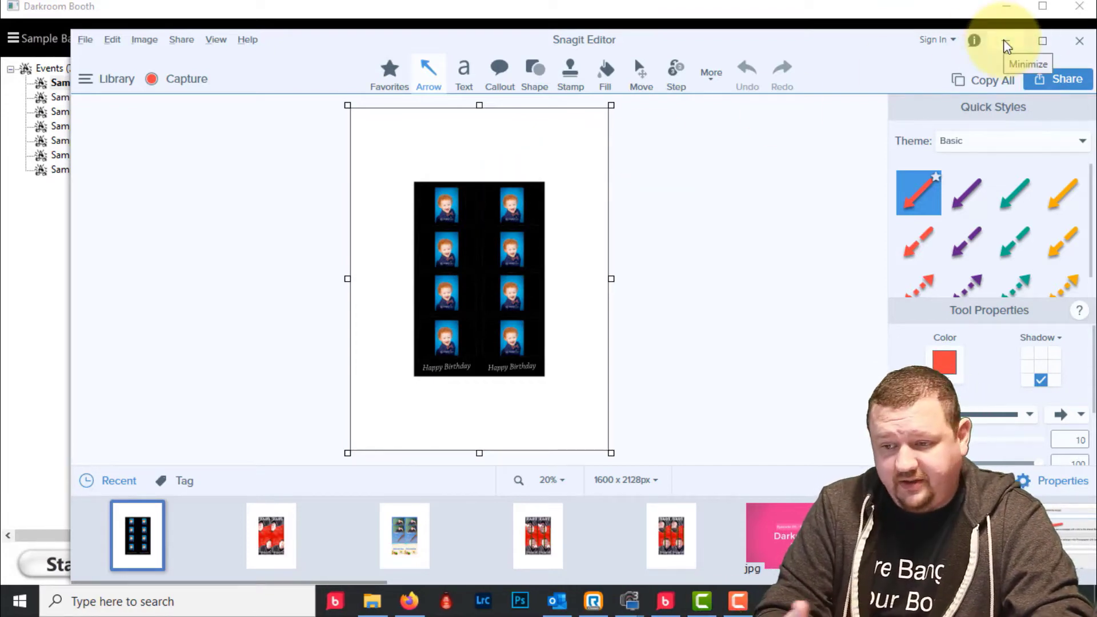
click(1006, 45)
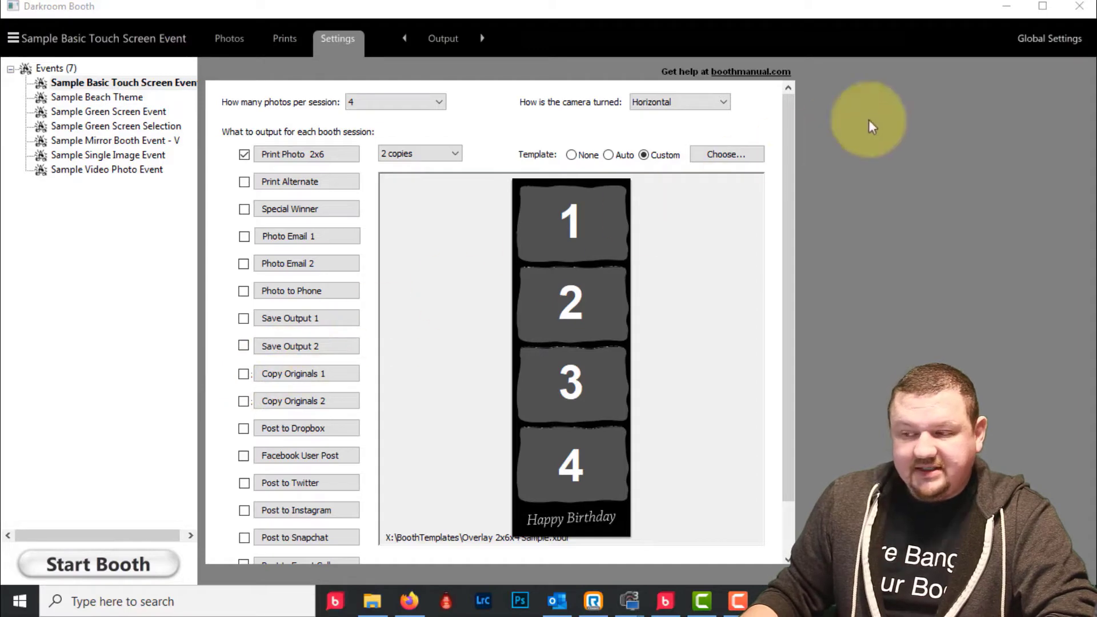
- Open Darkroom Booth's Global Settings
click(1050, 42)
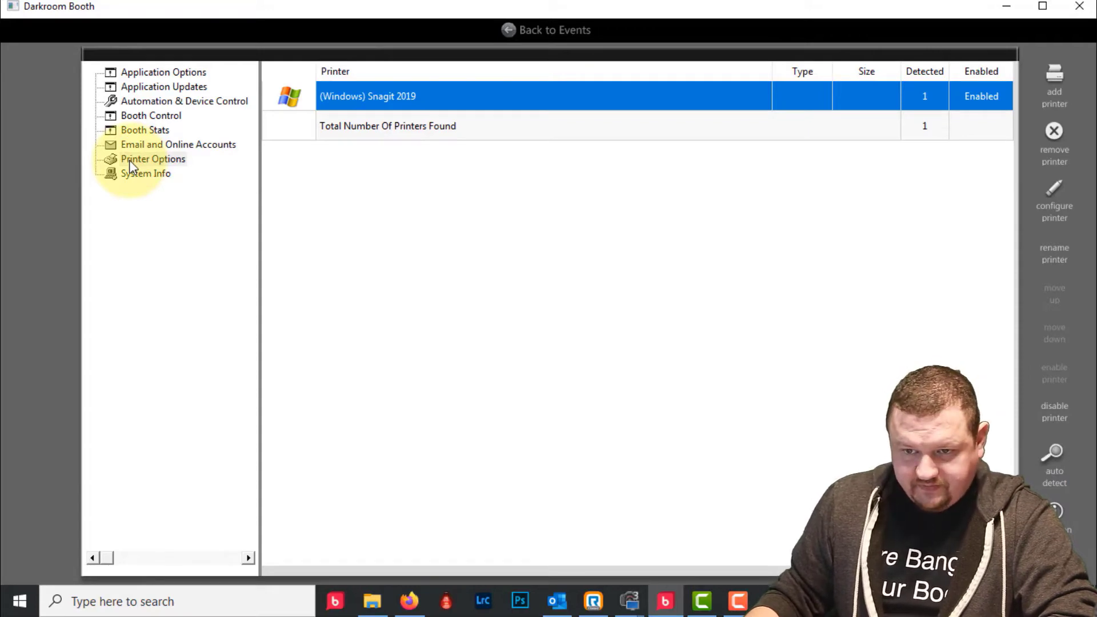
- Go to Email and Online Accounts under Automation & Device Control
click(136, 101)
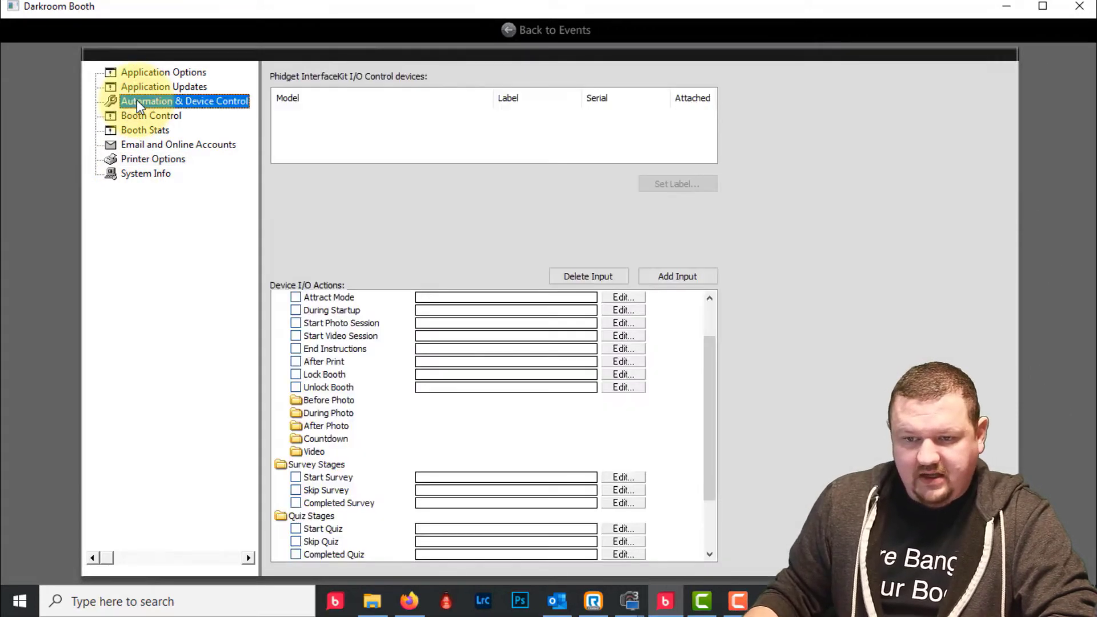
click(138, 145)
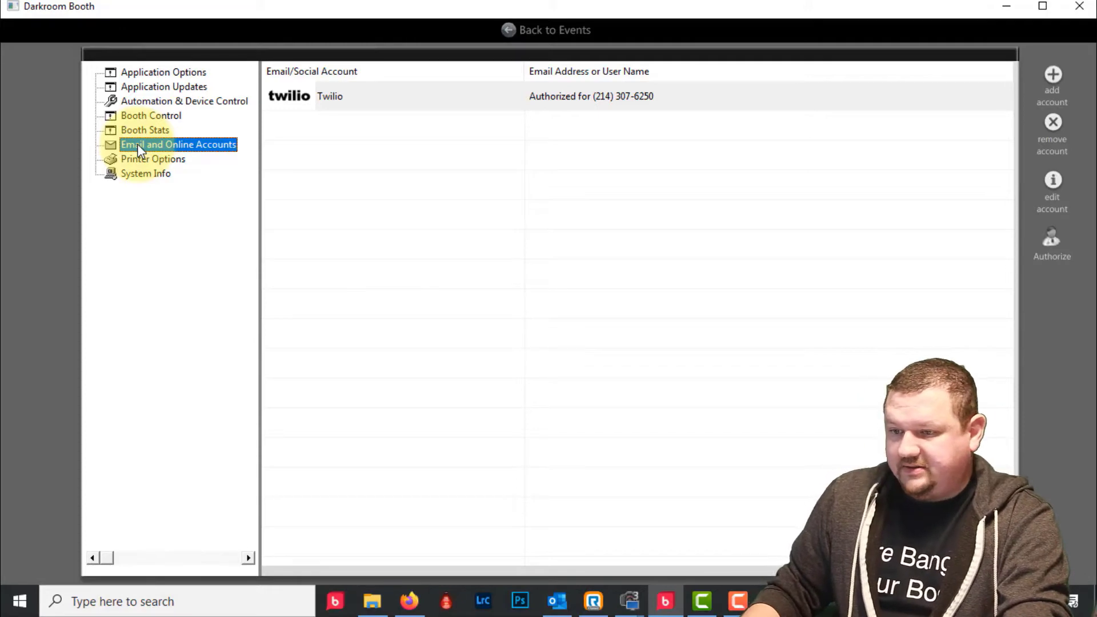
- Delete the Twilio account and begin adding a new email account
click(1054, 122)
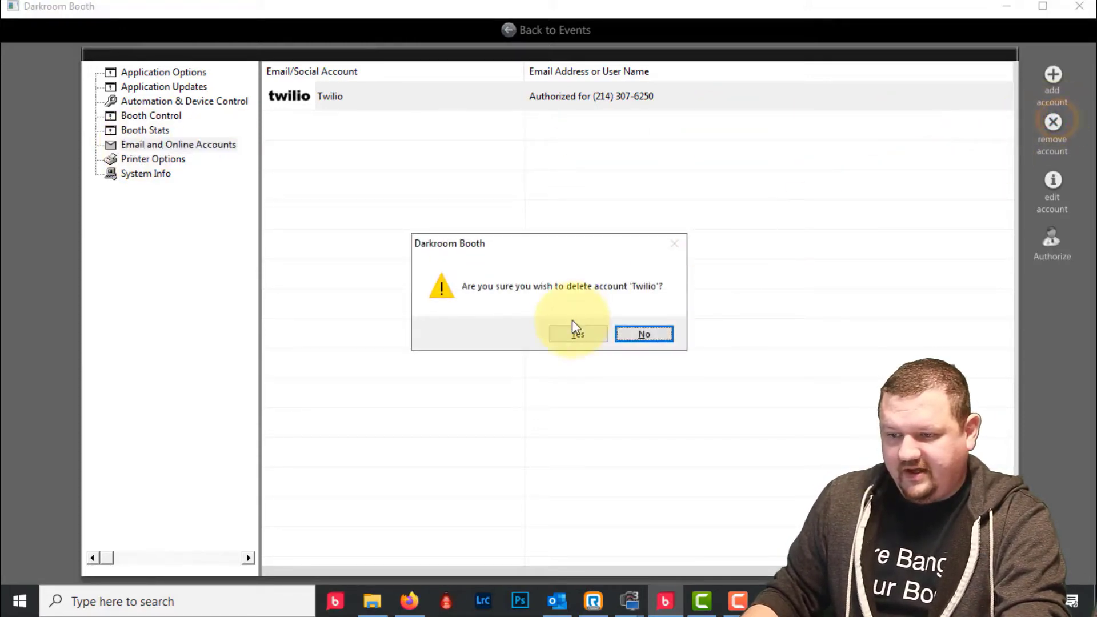
click(577, 334)
click(1054, 74)
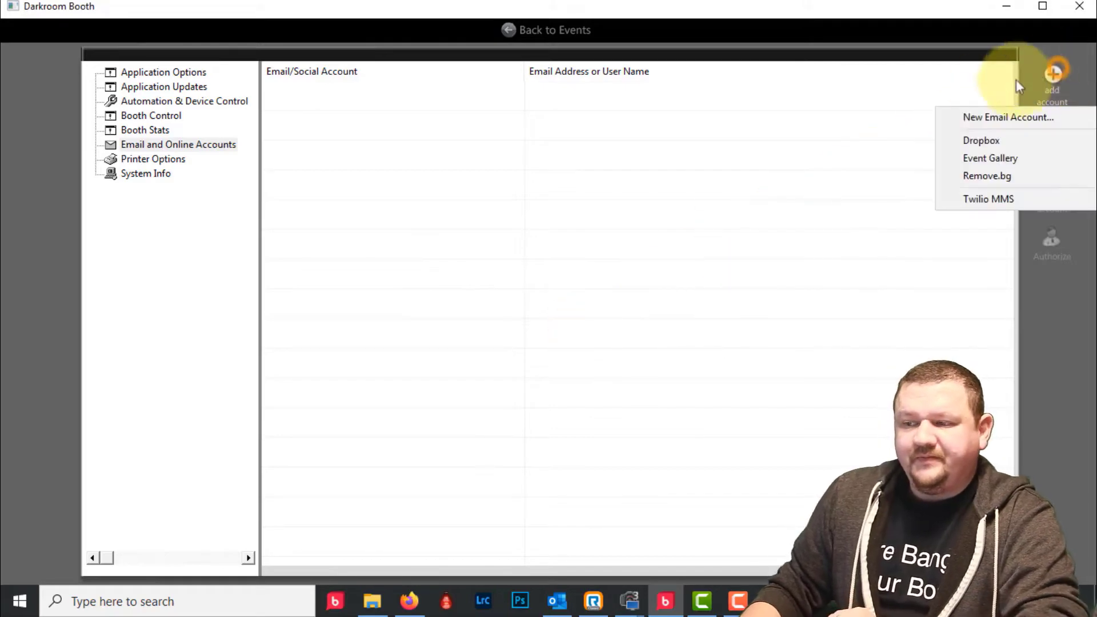
click(986, 116)
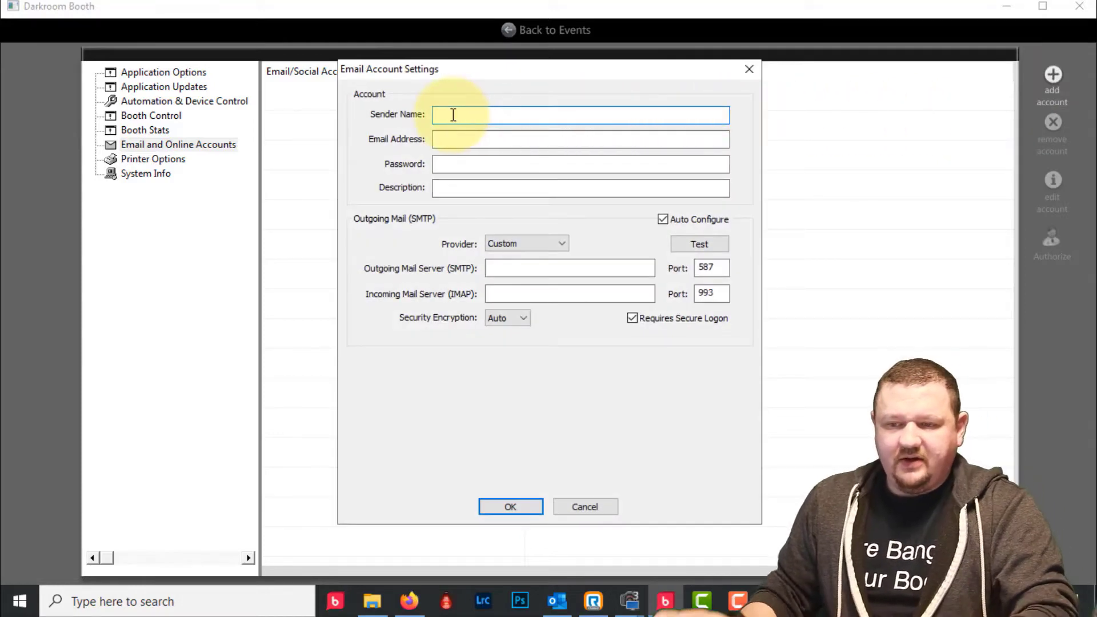
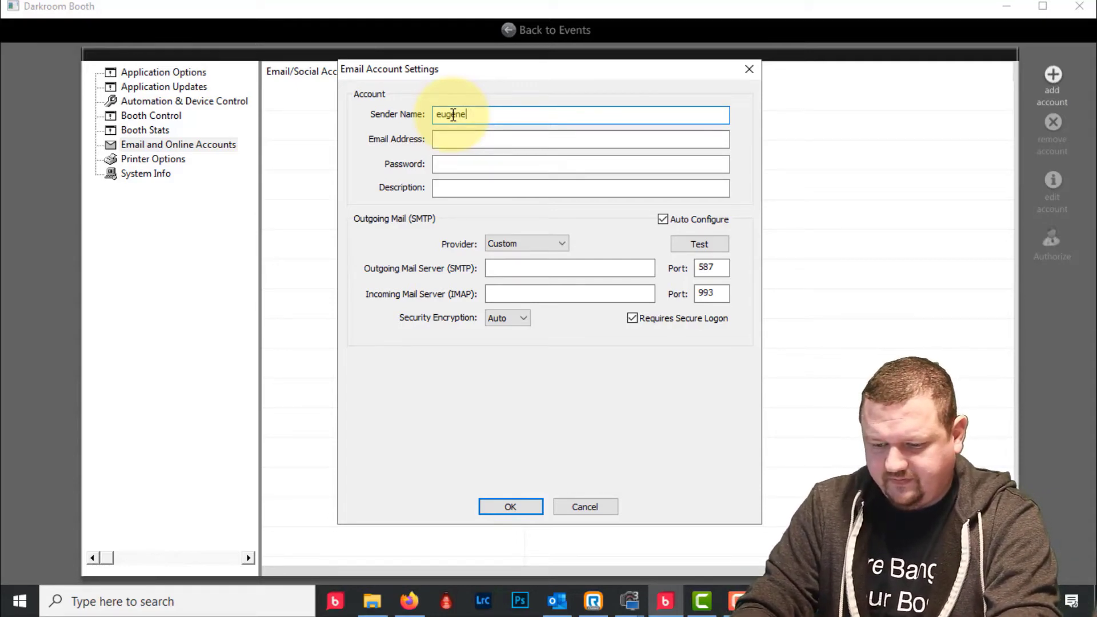
- Enter the sender's name, Gmail address, account password and description 'gmail'
key(Tab)
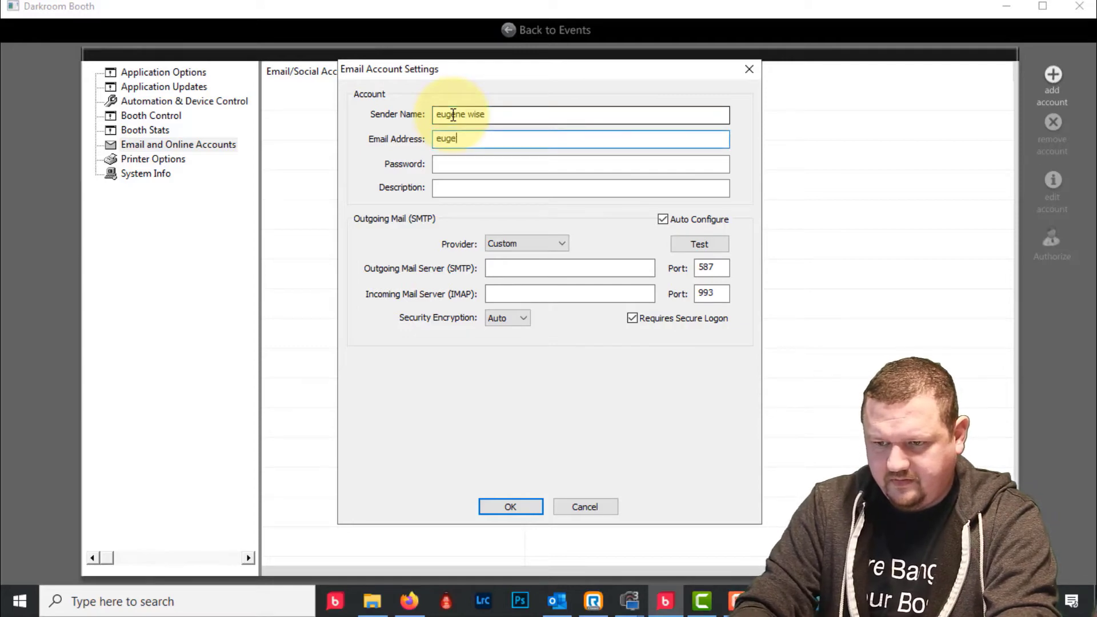
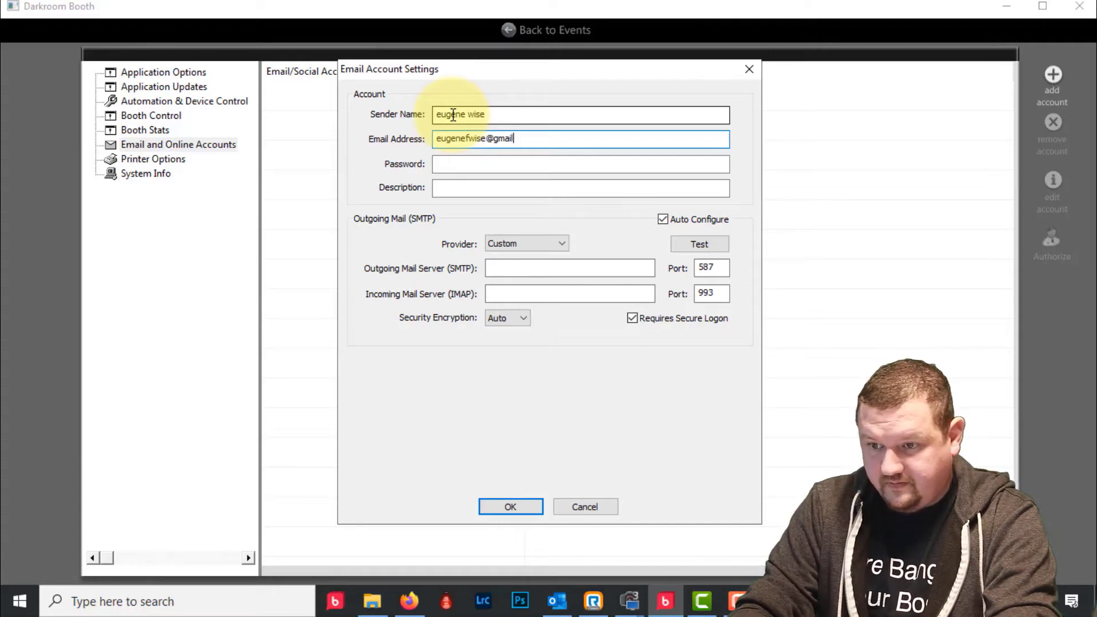
key(Tab)
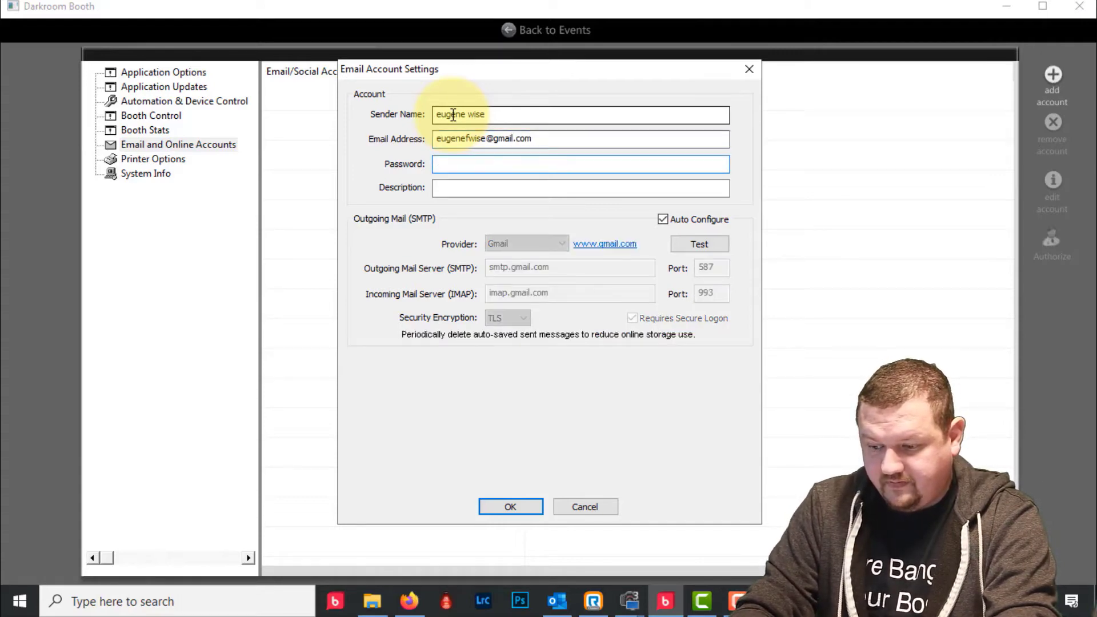
text(****)
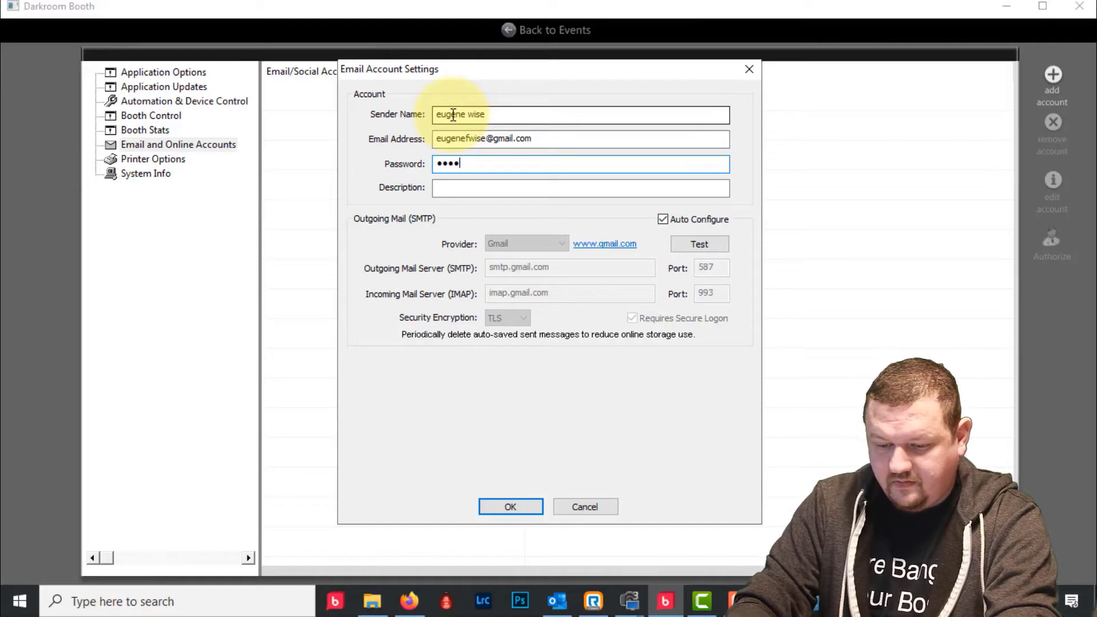
text(****)
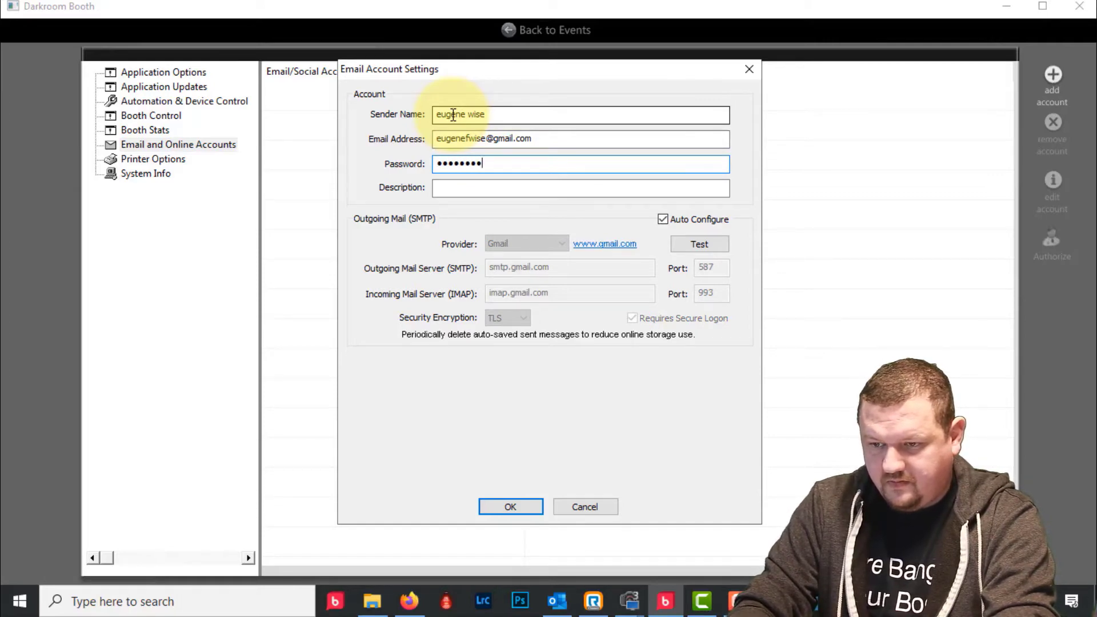
click(568, 185)
text(gmail)
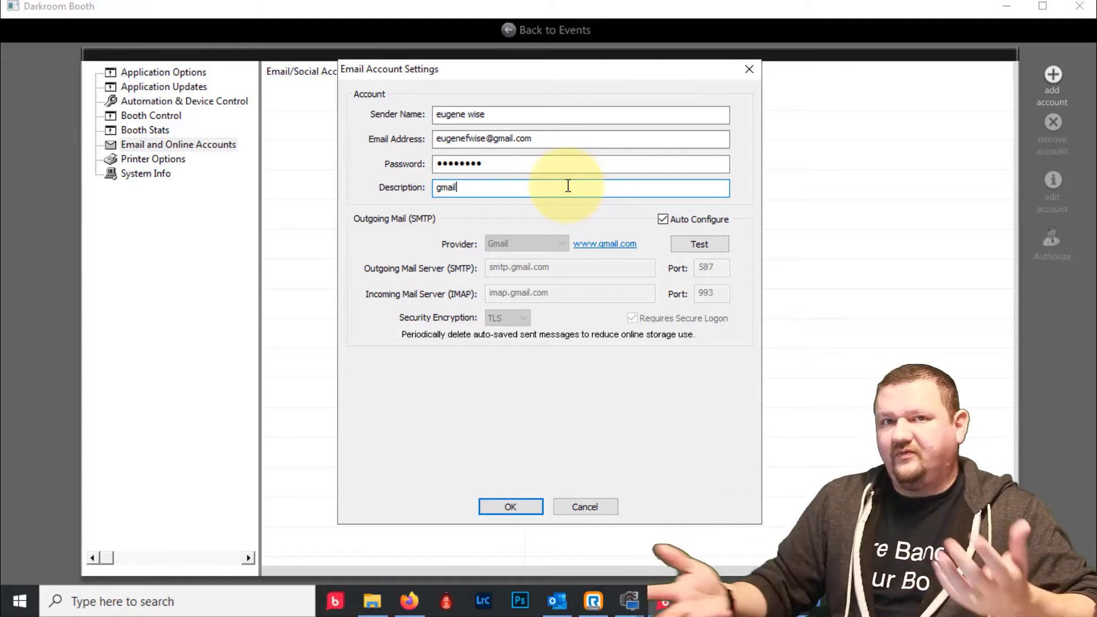
- Confirm the Gmail account's outgoing mail connection tests OK and save the account
click(707, 245)
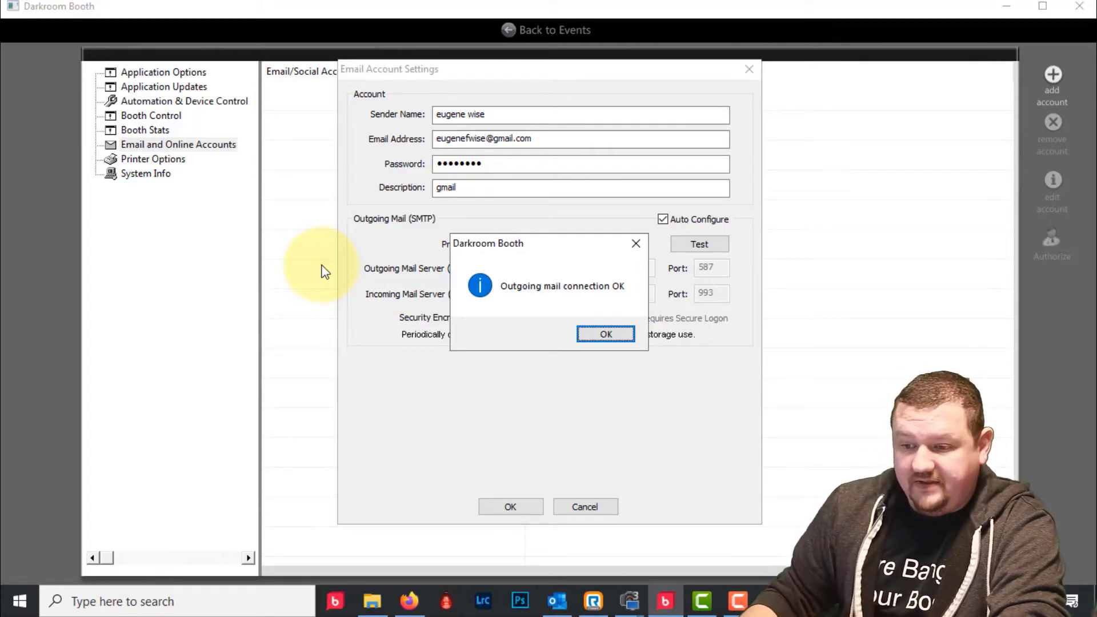
click(606, 334)
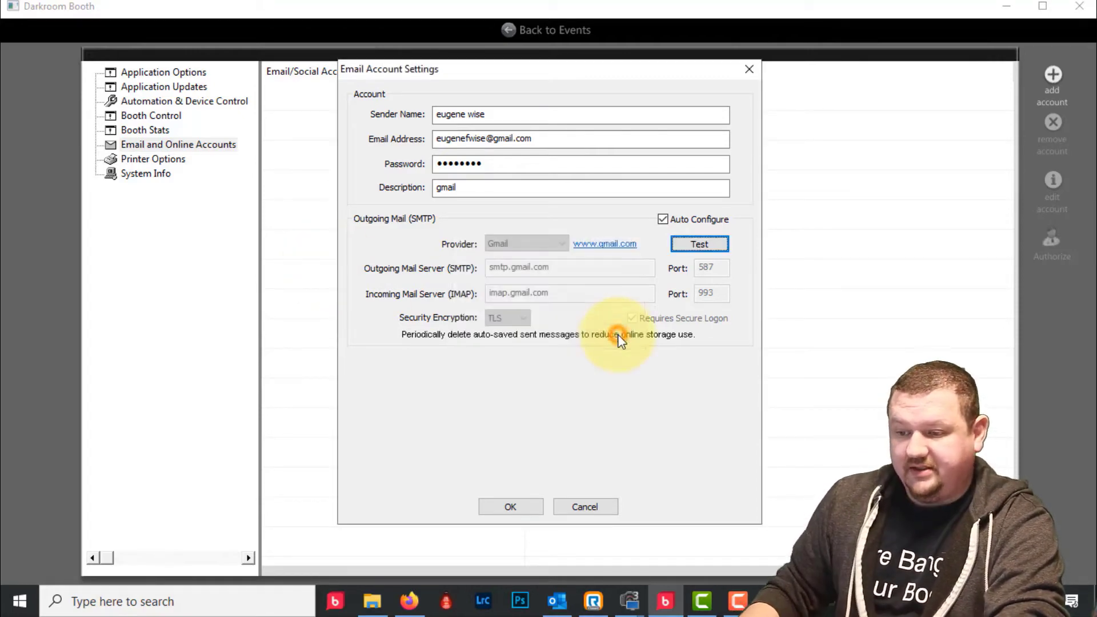
click(493, 511)
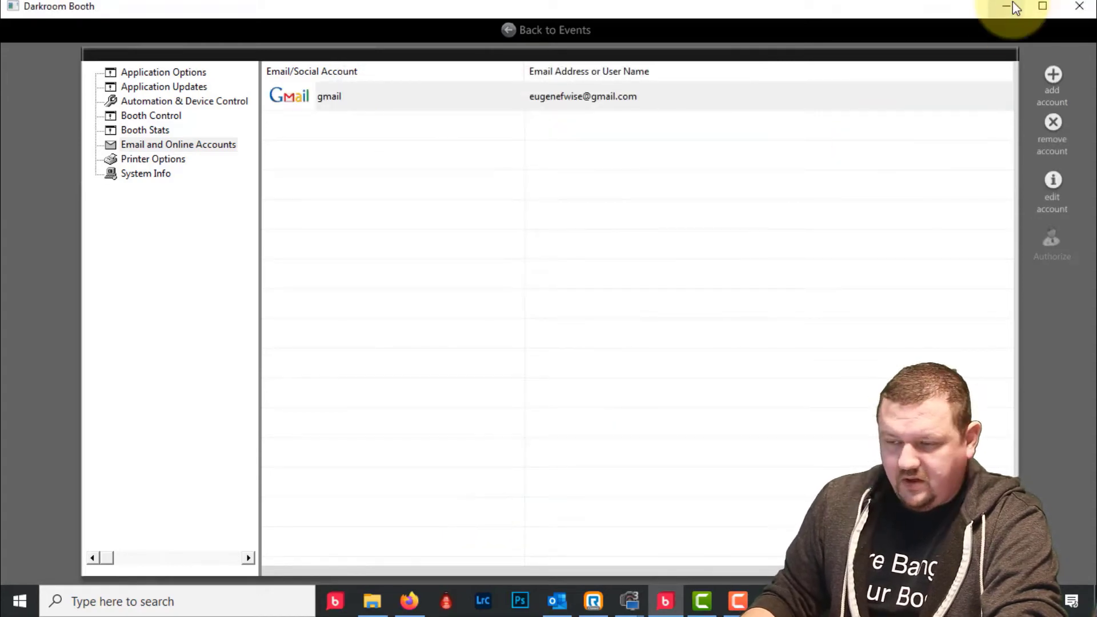
- Bring ManyCam forward on Preset 1's IMG_0950-3.jpg feed, then switch to Firefox's Gmail
click(1007, 7)
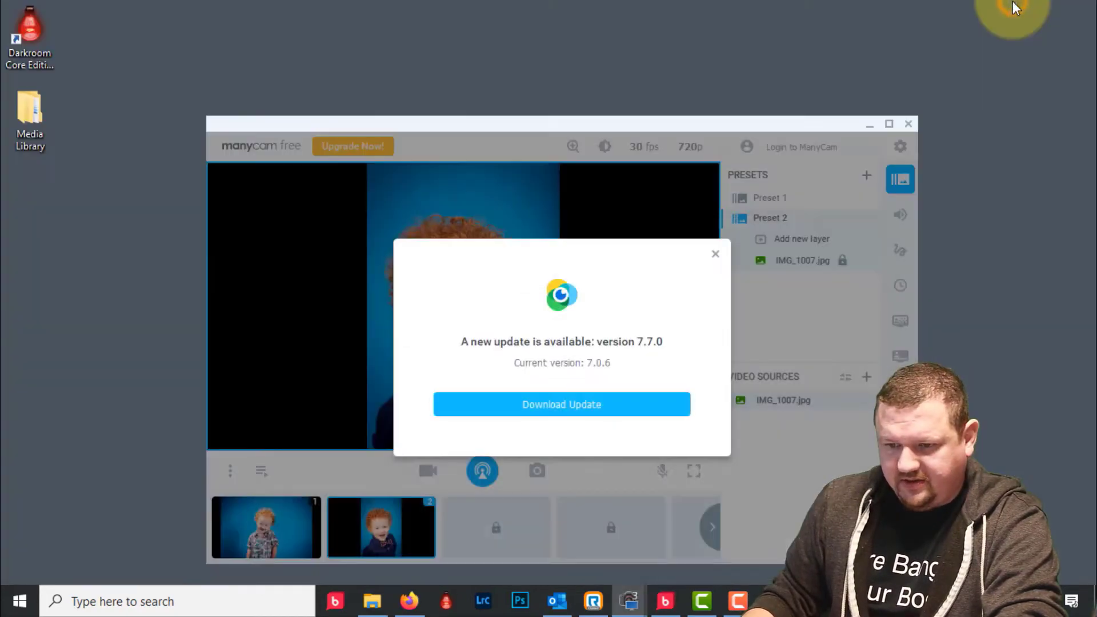
click(715, 254)
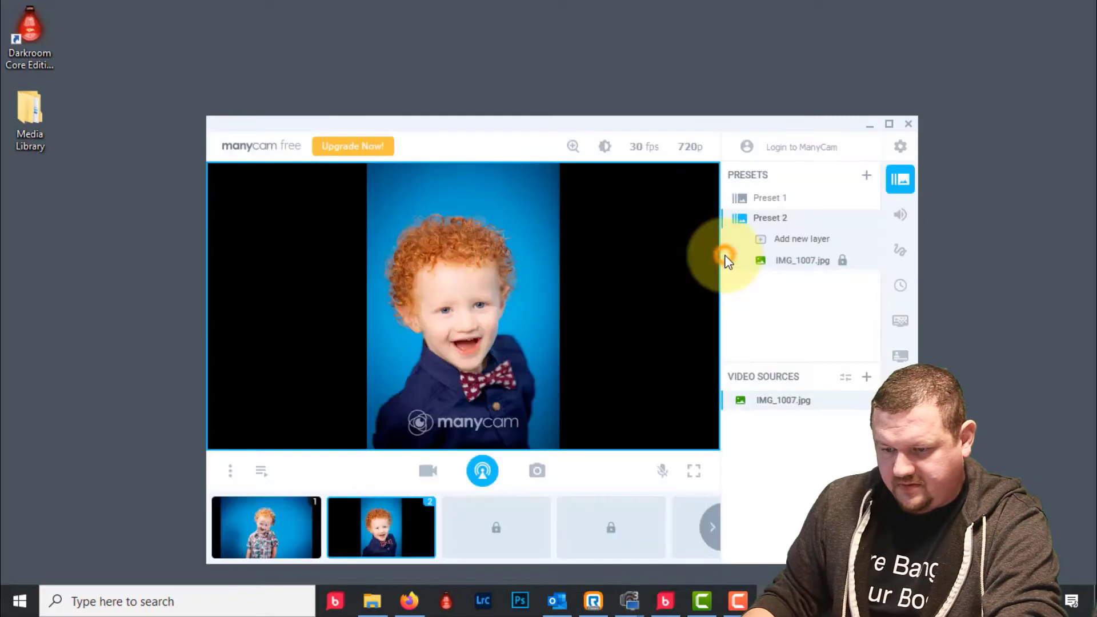
click(275, 542)
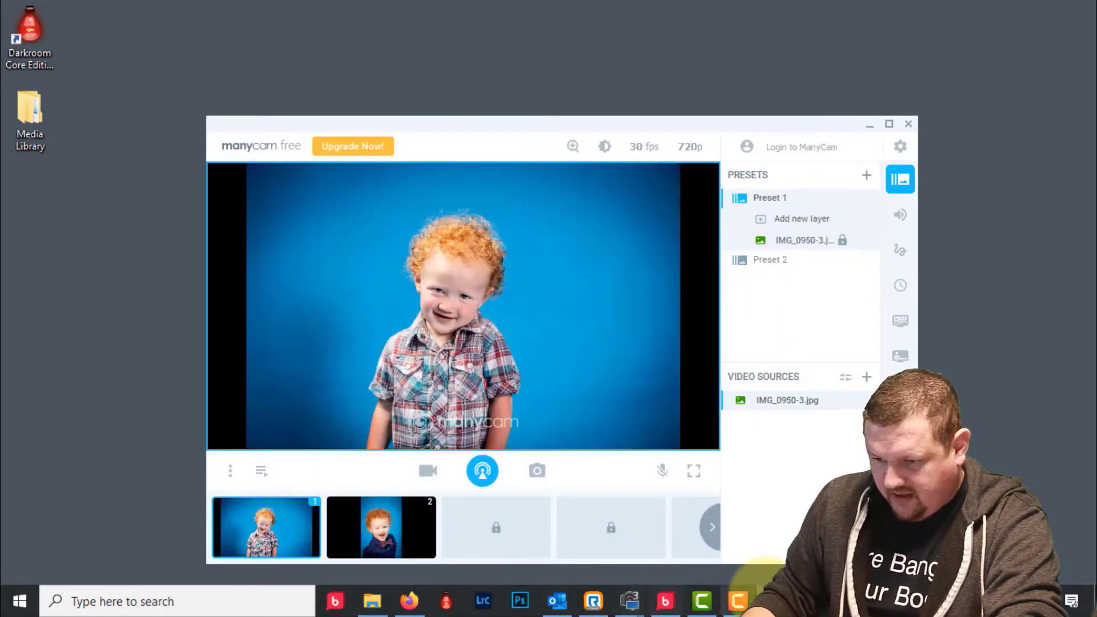
mouse_move(774, 601)
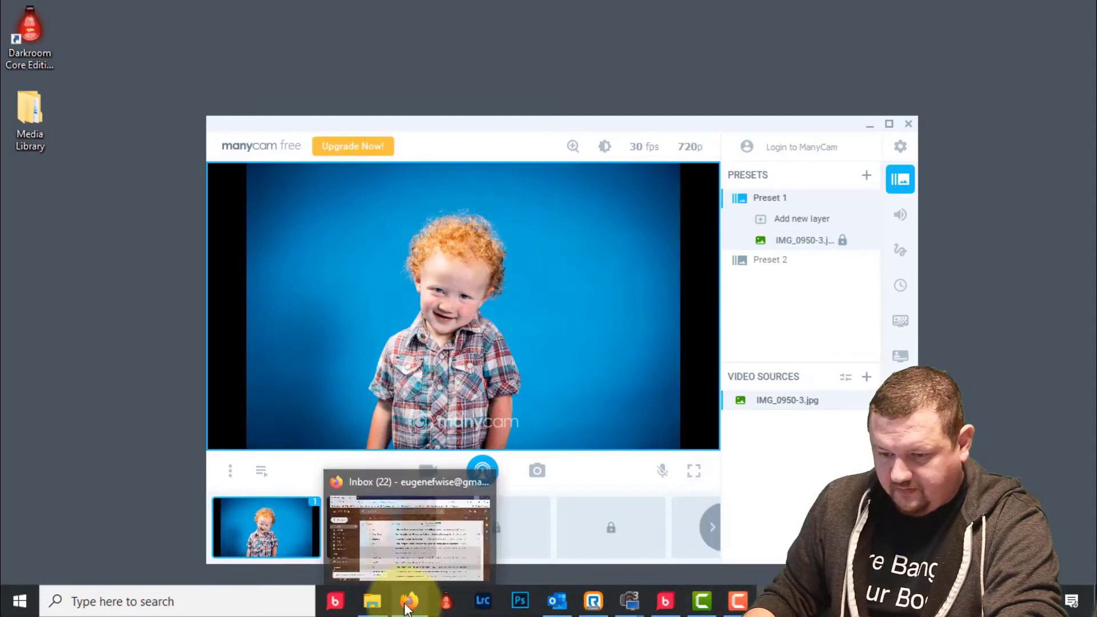
click(408, 601)
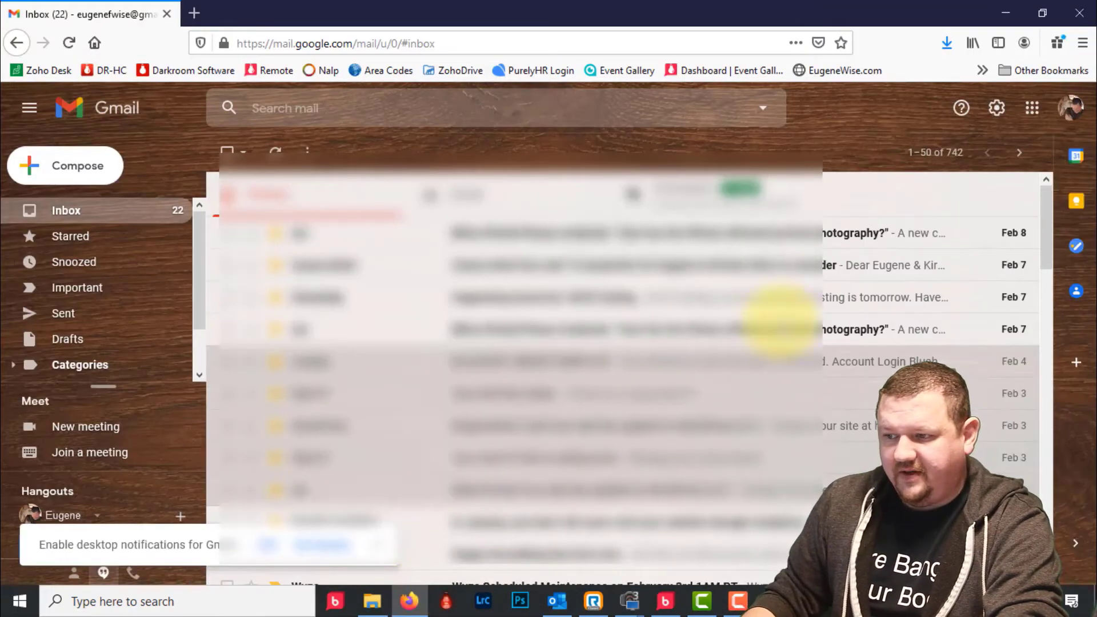
- Check that Less secure app access is On in Google Account Security, then minimize Firefox
click(1071, 109)
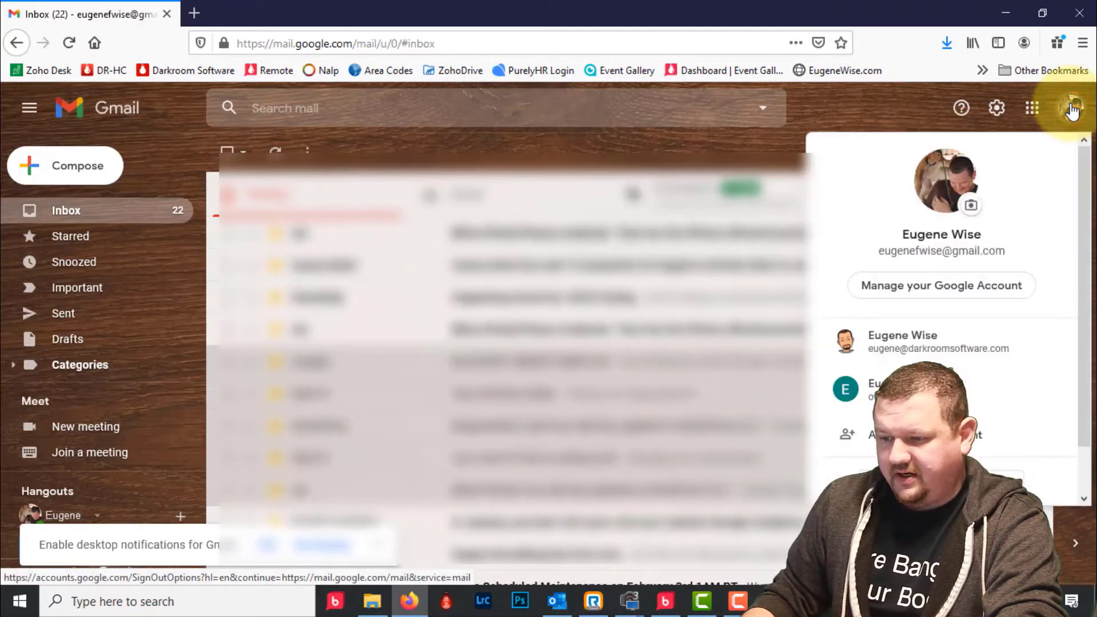
click(883, 289)
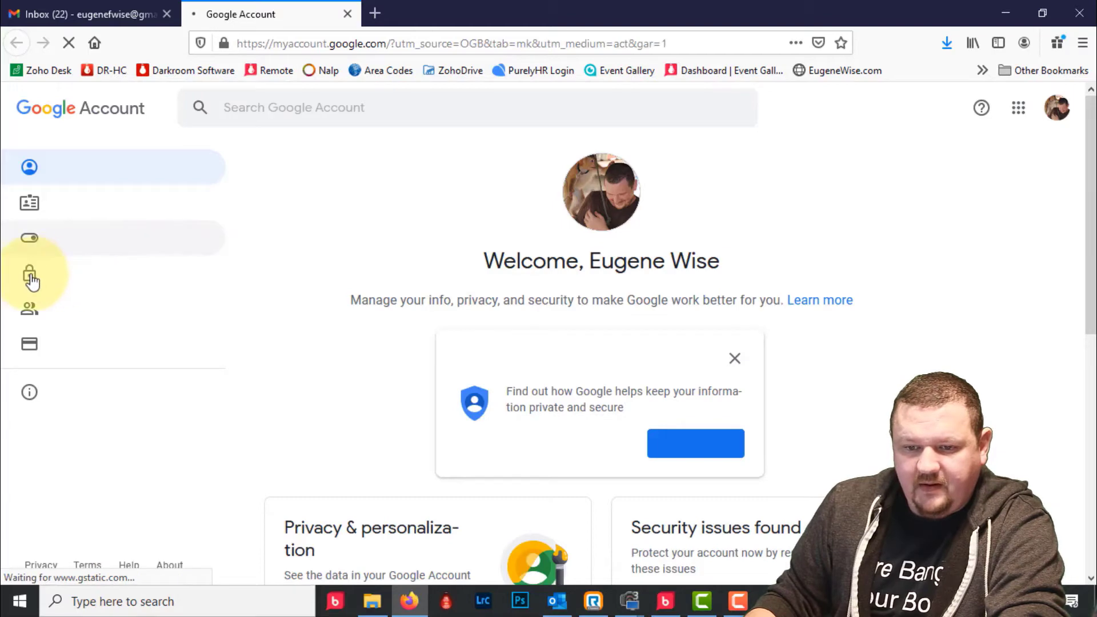
click(31, 279)
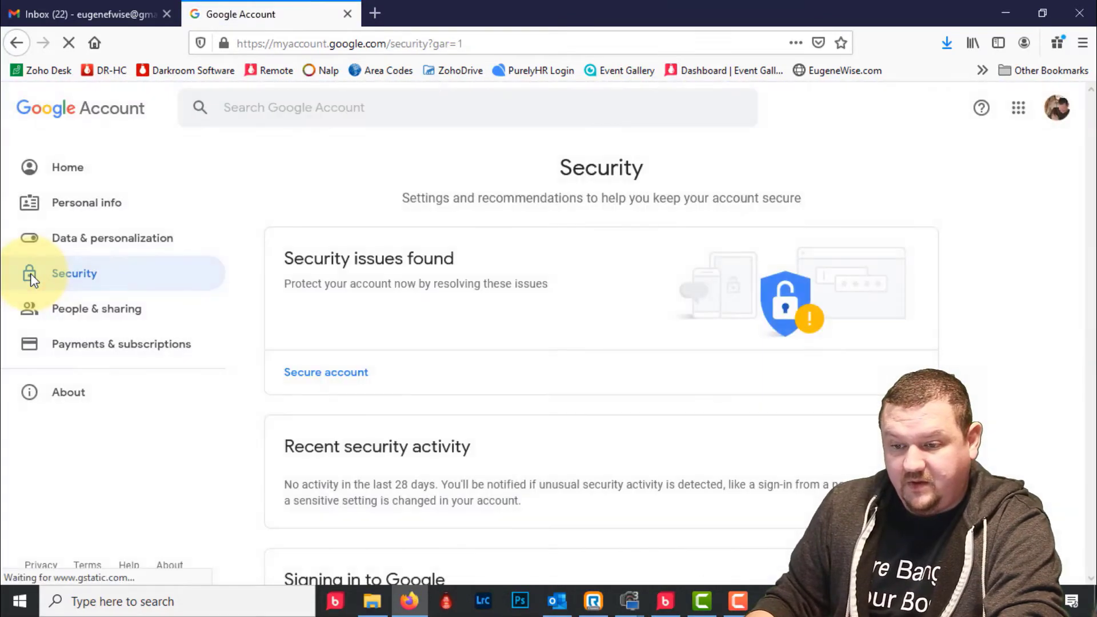
scroll(30, 273, down, 10)
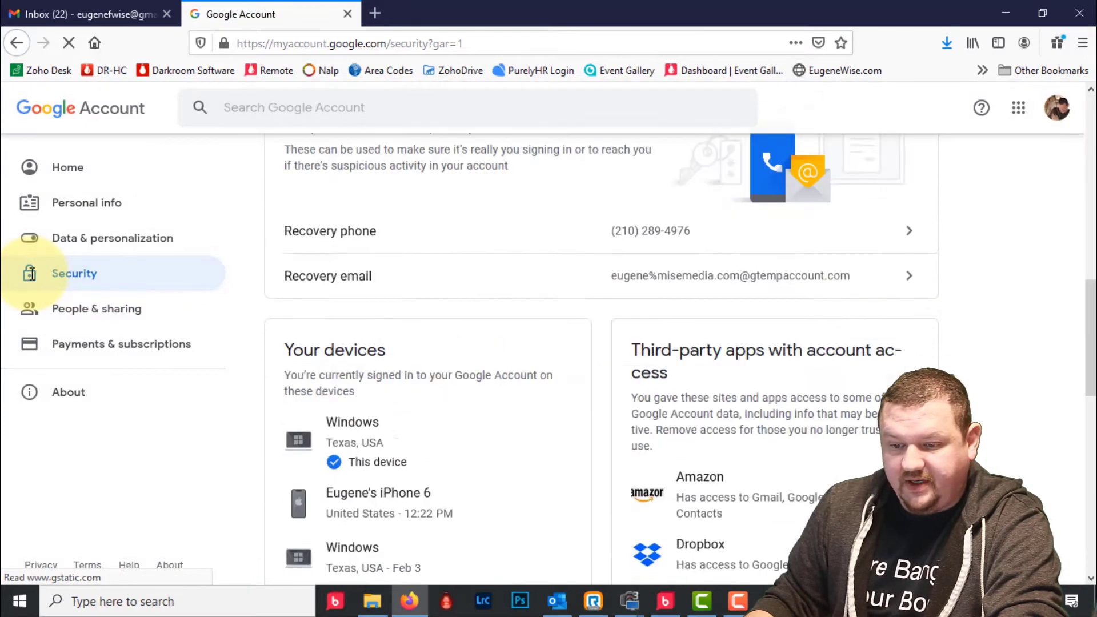
scroll(30, 273, down, 5)
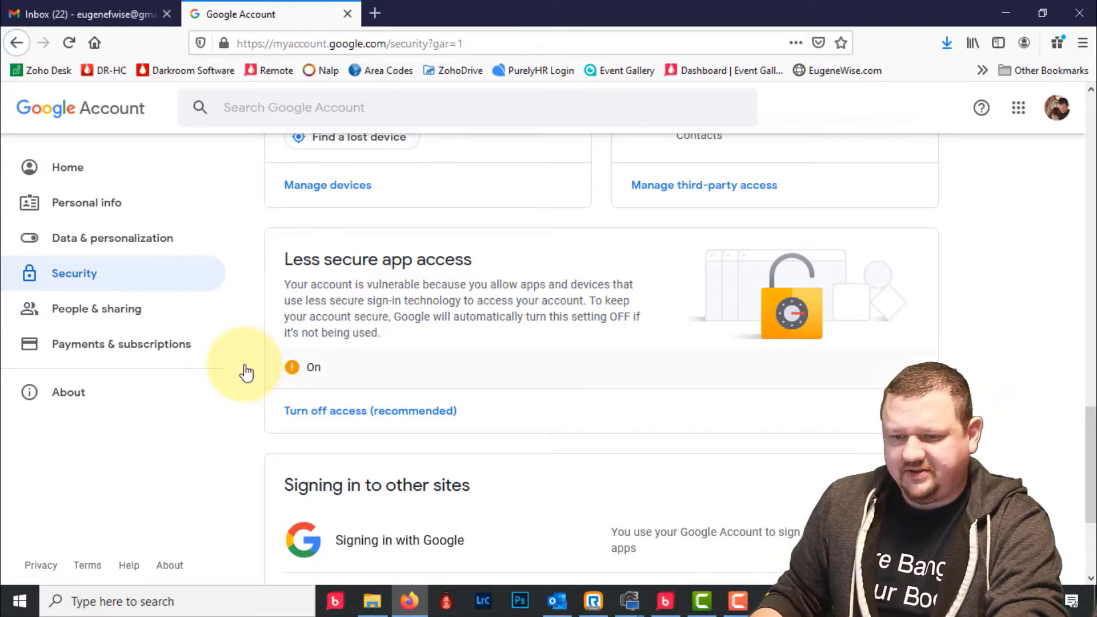
scroll(421, 307, up, 15)
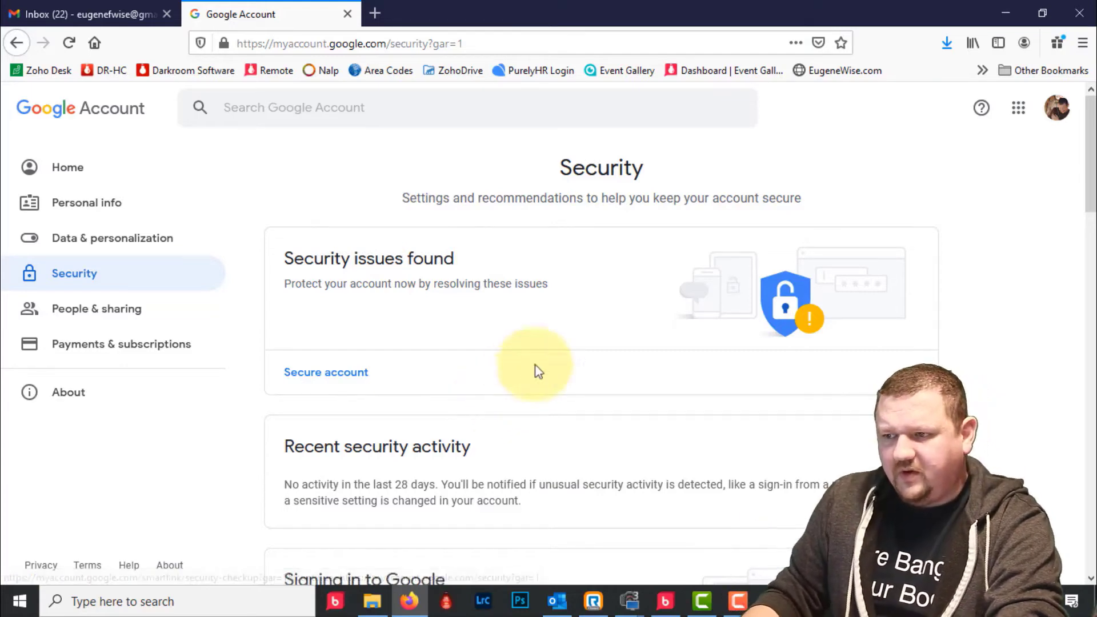
click(1011, 13)
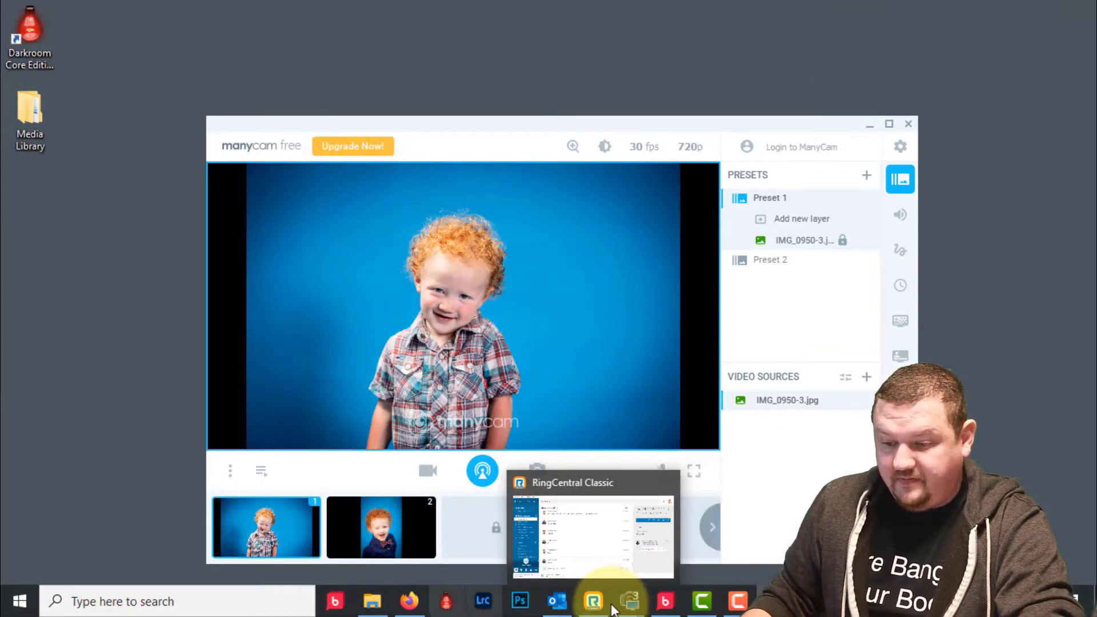
- Return Darkroom Booth to event settings and select the Sample Single Image Event
click(668, 607)
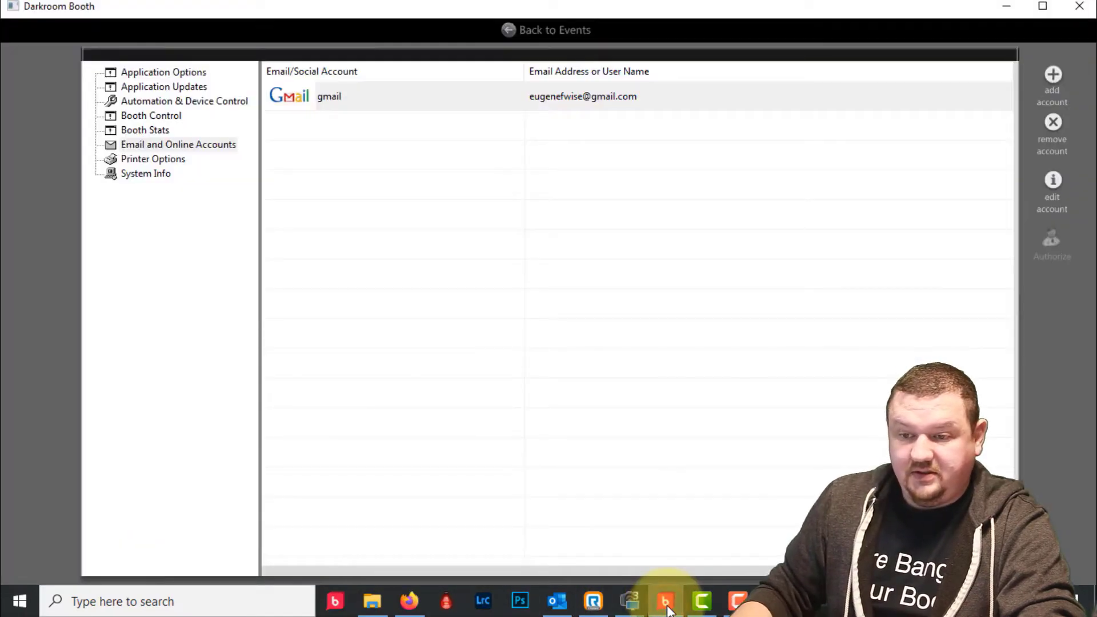
click(551, 30)
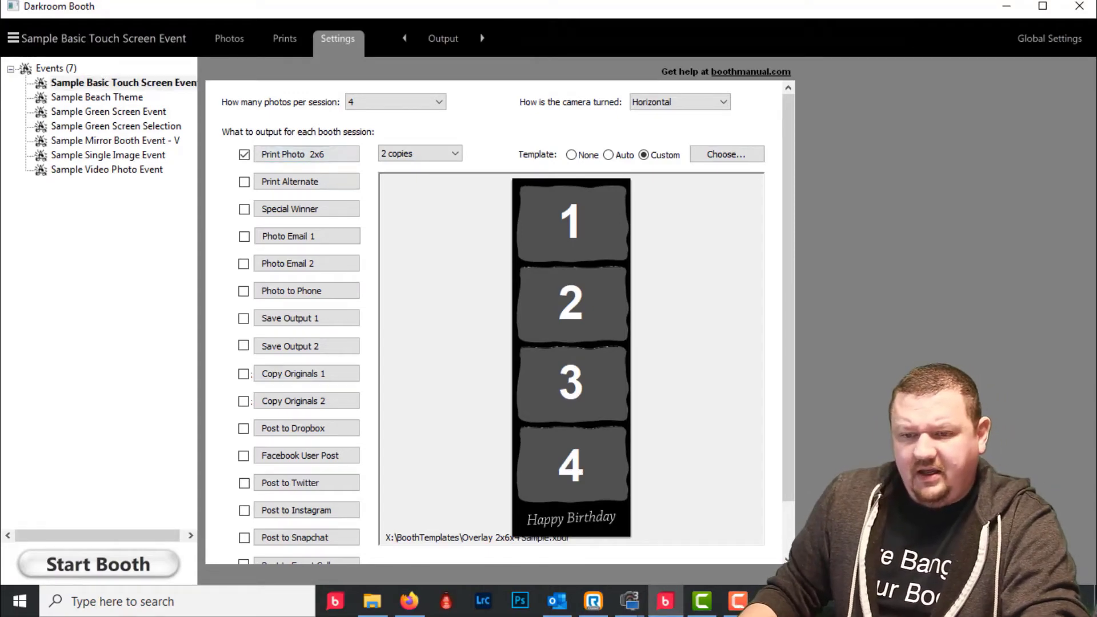
click(78, 155)
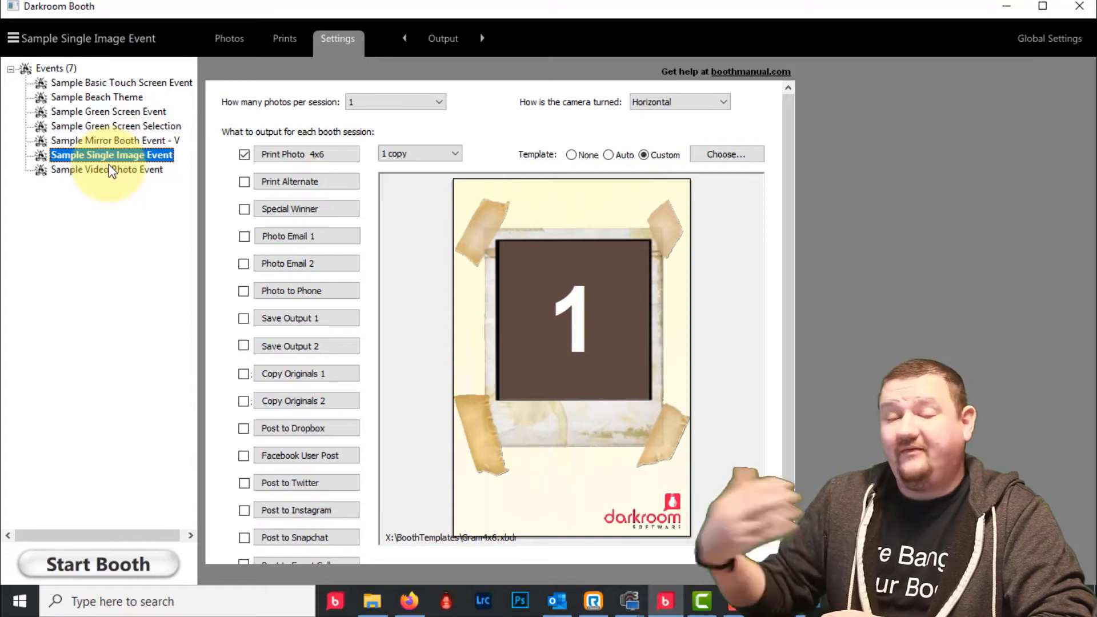
click(28, 38)
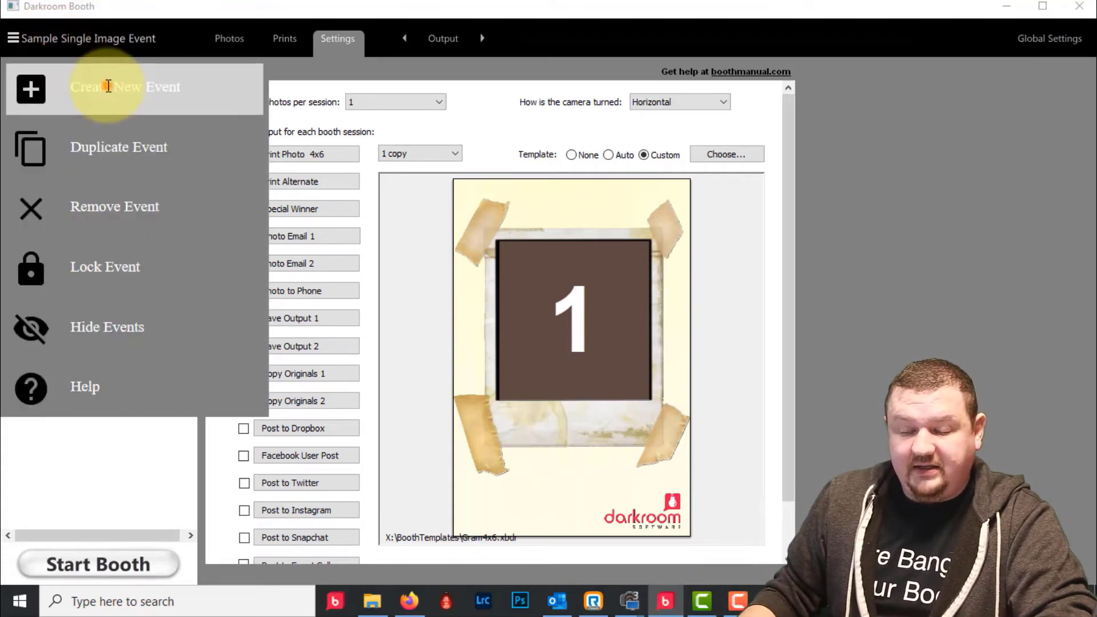
- Create a 'Demo' event with Photo Email 1 enabled and launch booth mode
click(109, 87)
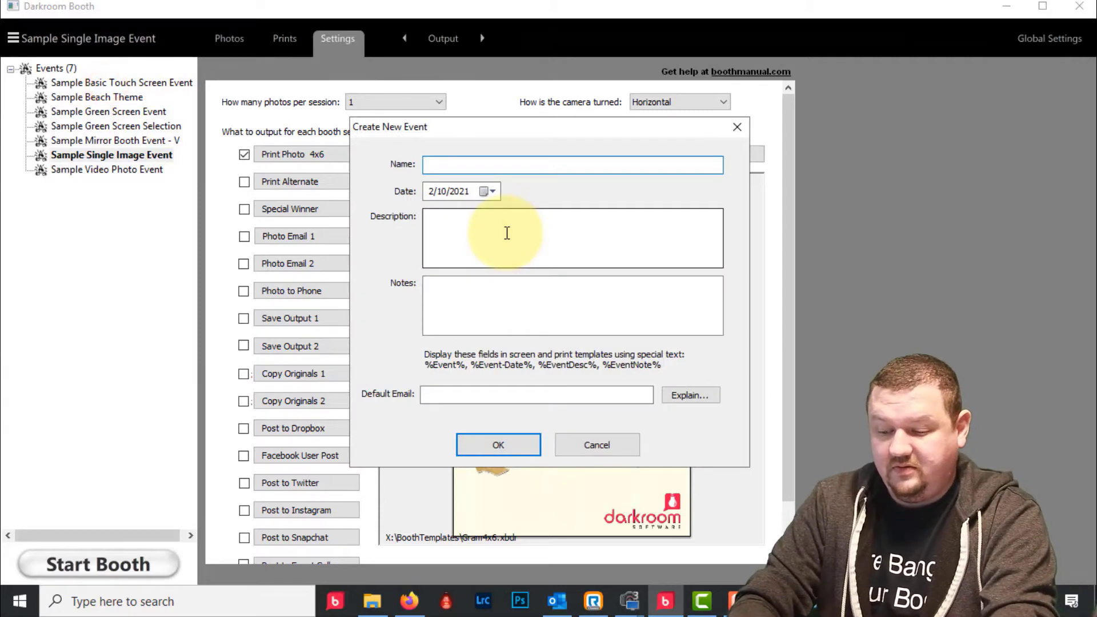
text(Demo)
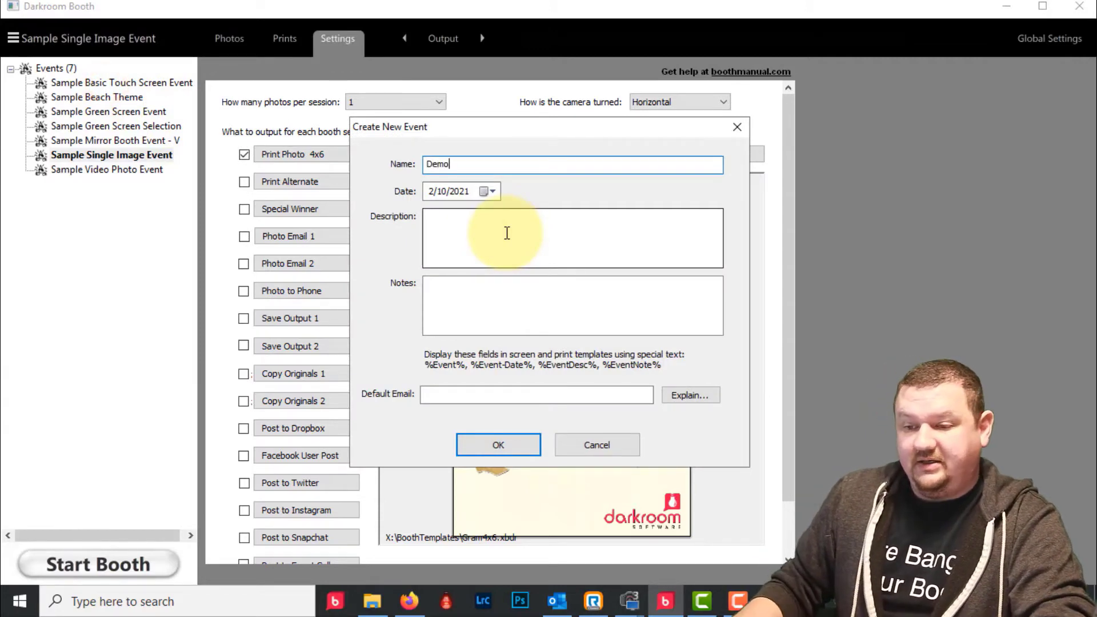
click(506, 447)
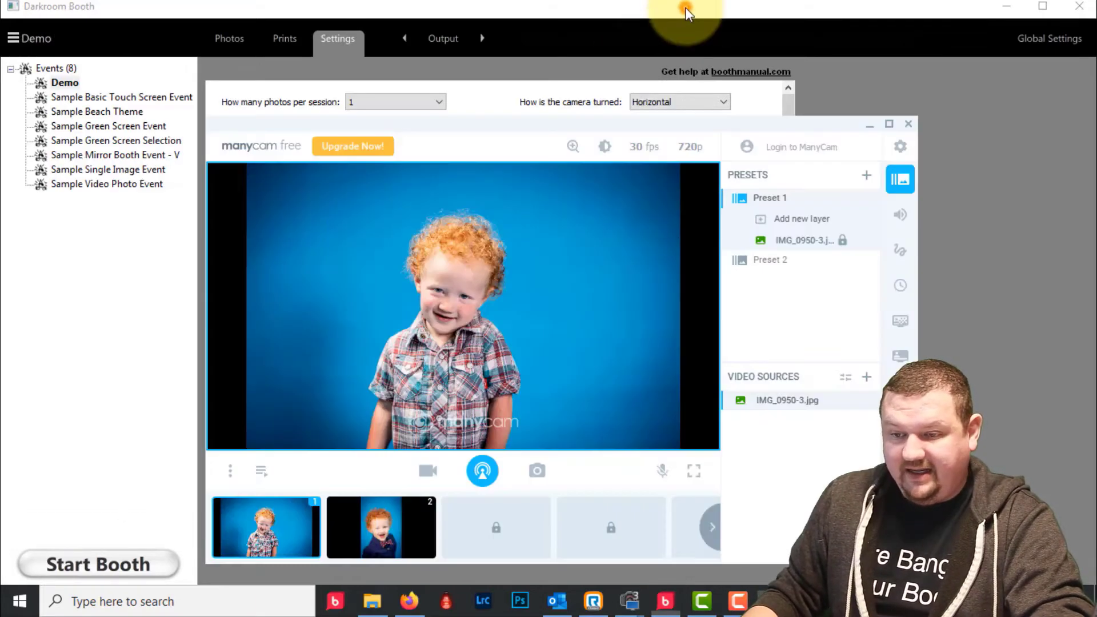
click(863, 92)
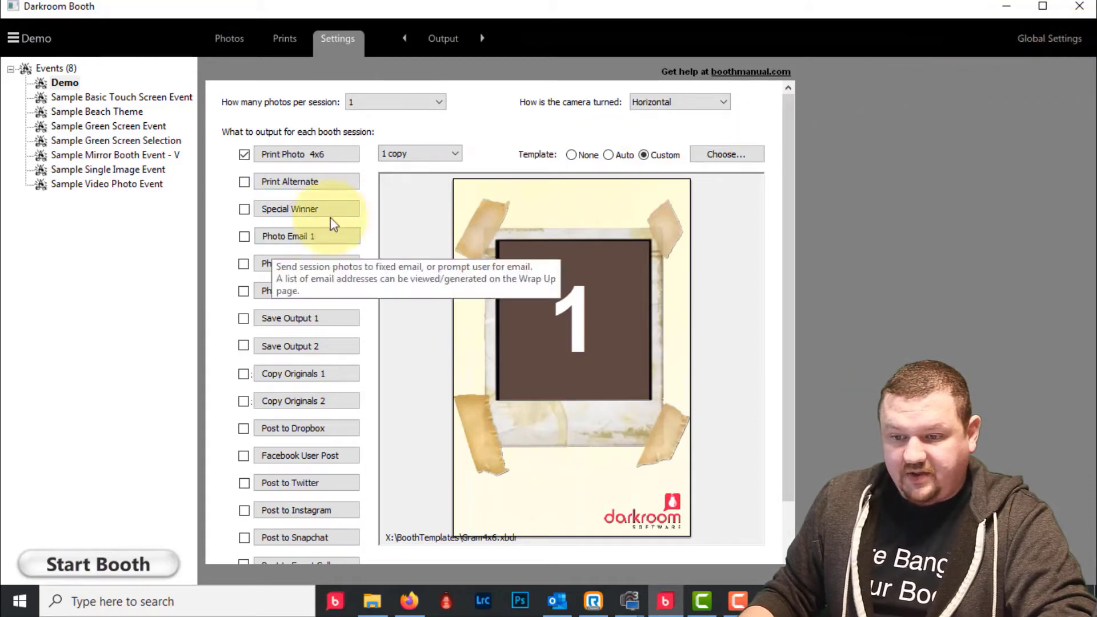
click(240, 238)
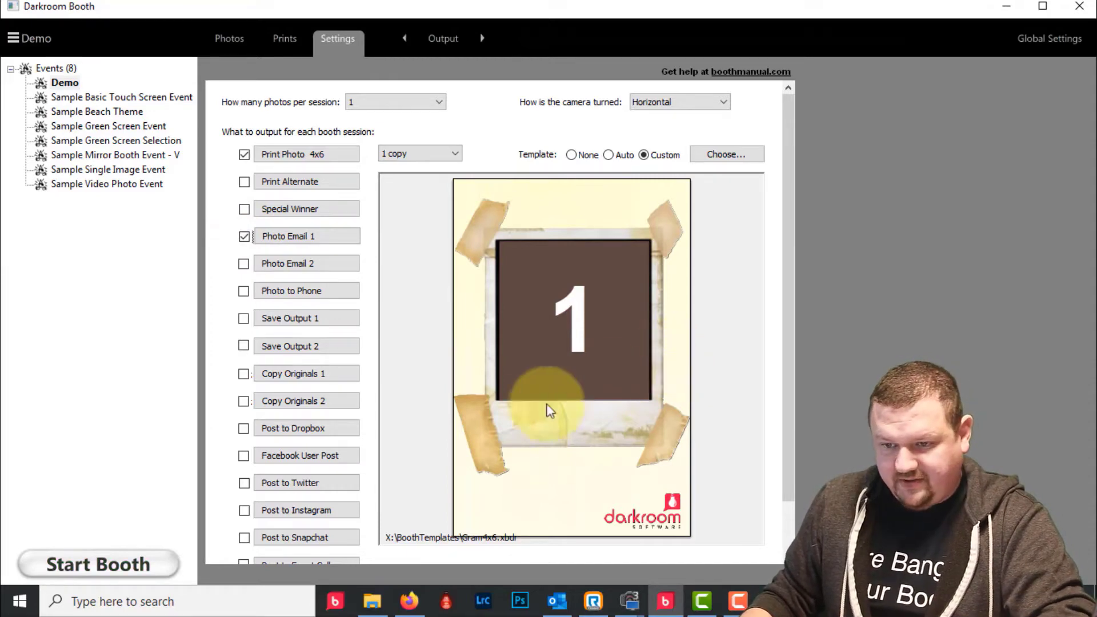
click(115, 564)
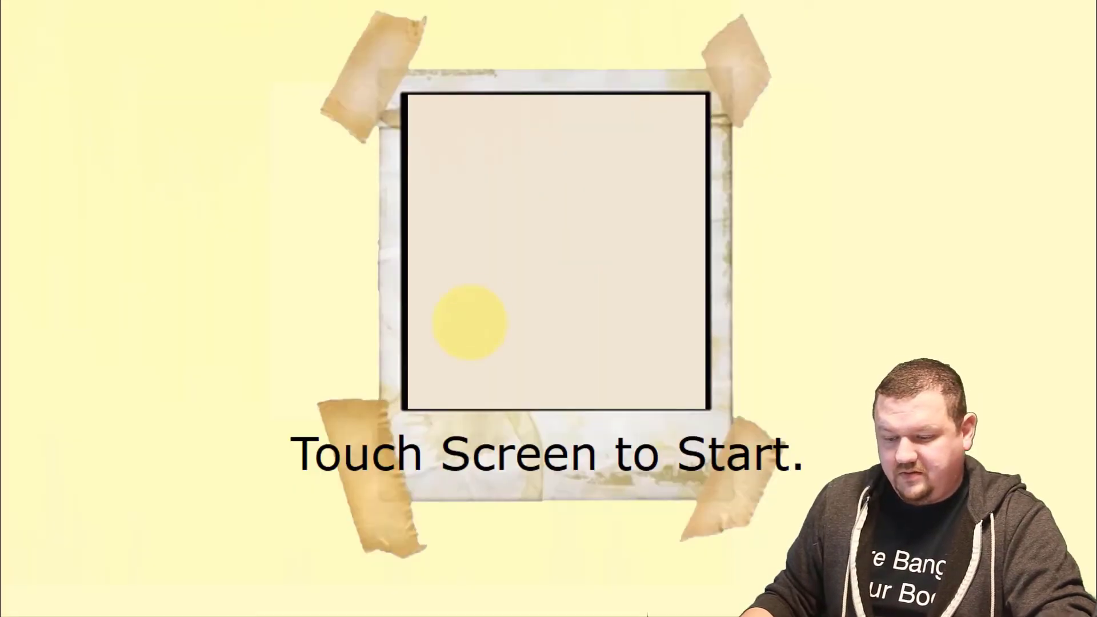
- Run a Demo test session, submit an e-mail address for the photo, then exit booth mode
click(470, 322)
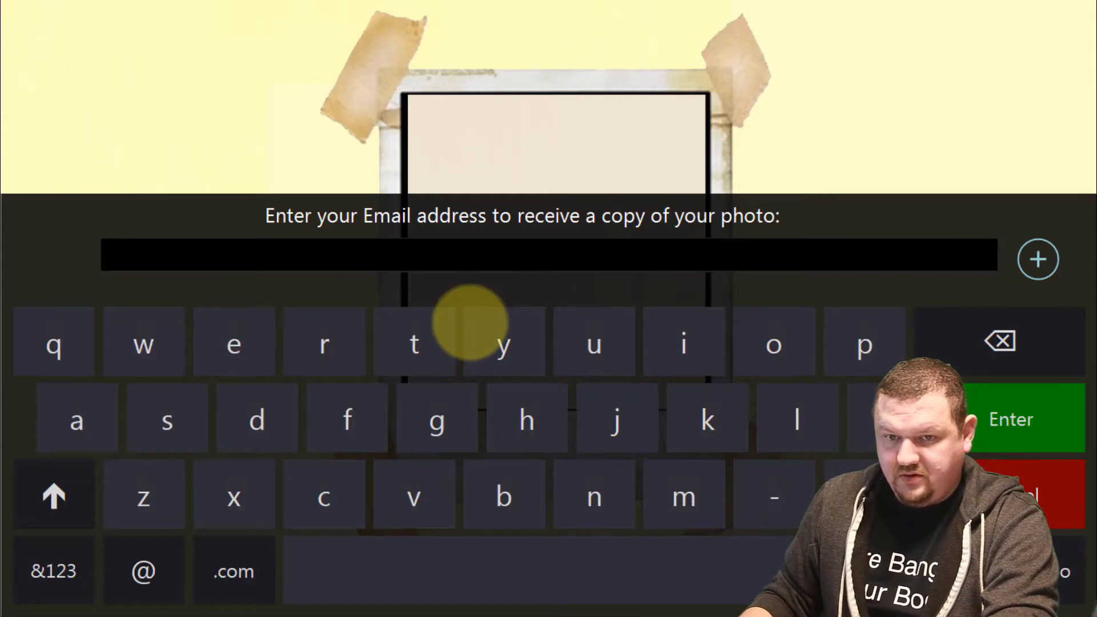
click(337, 253)
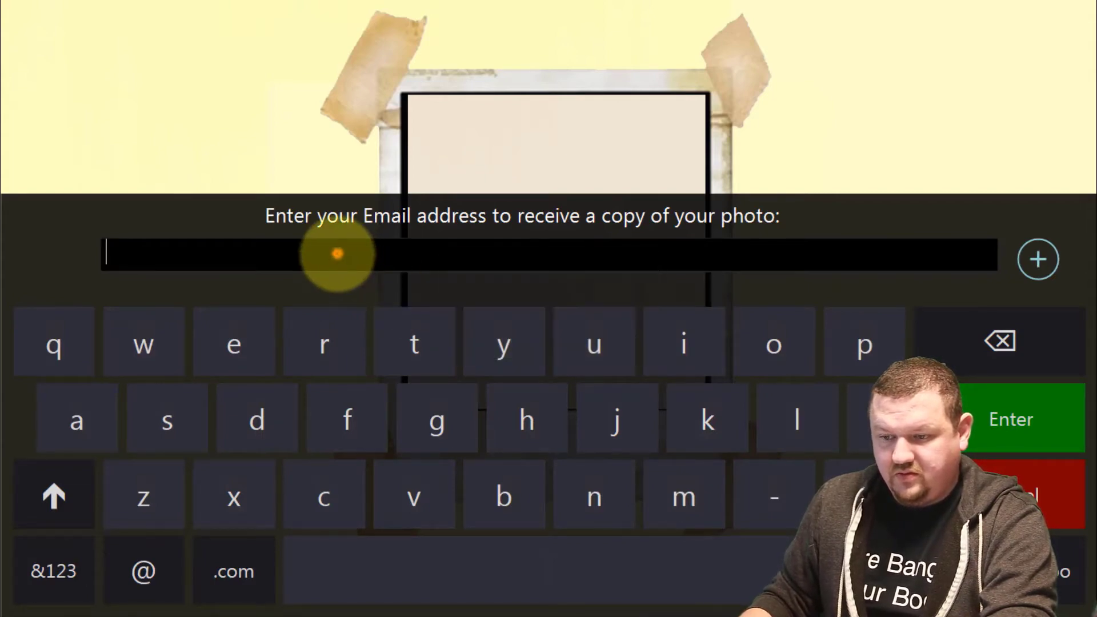
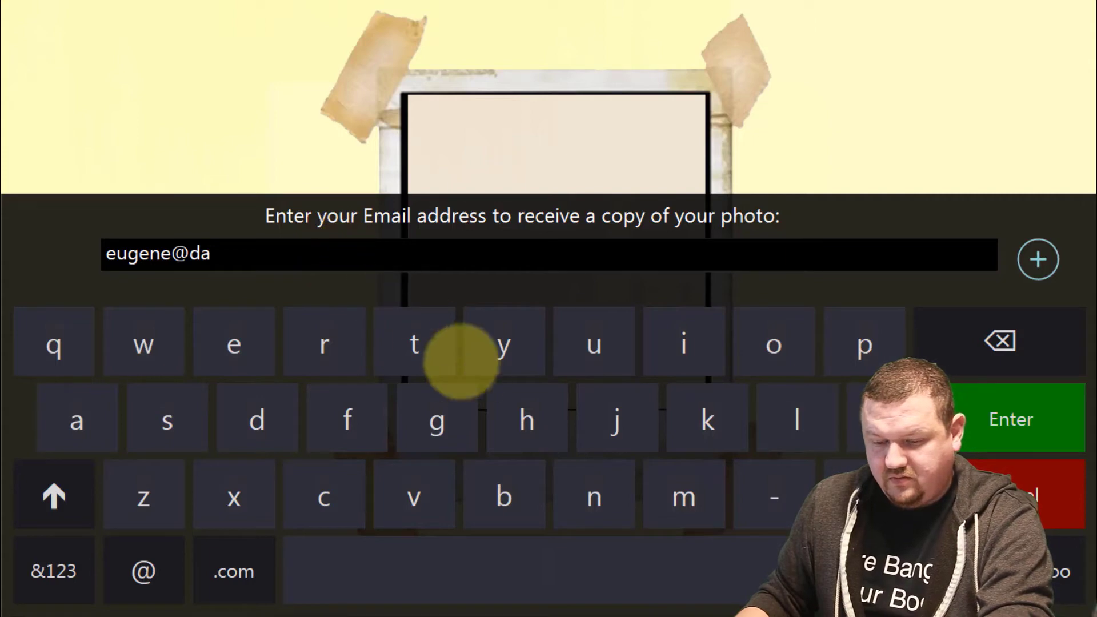
click(506, 402)
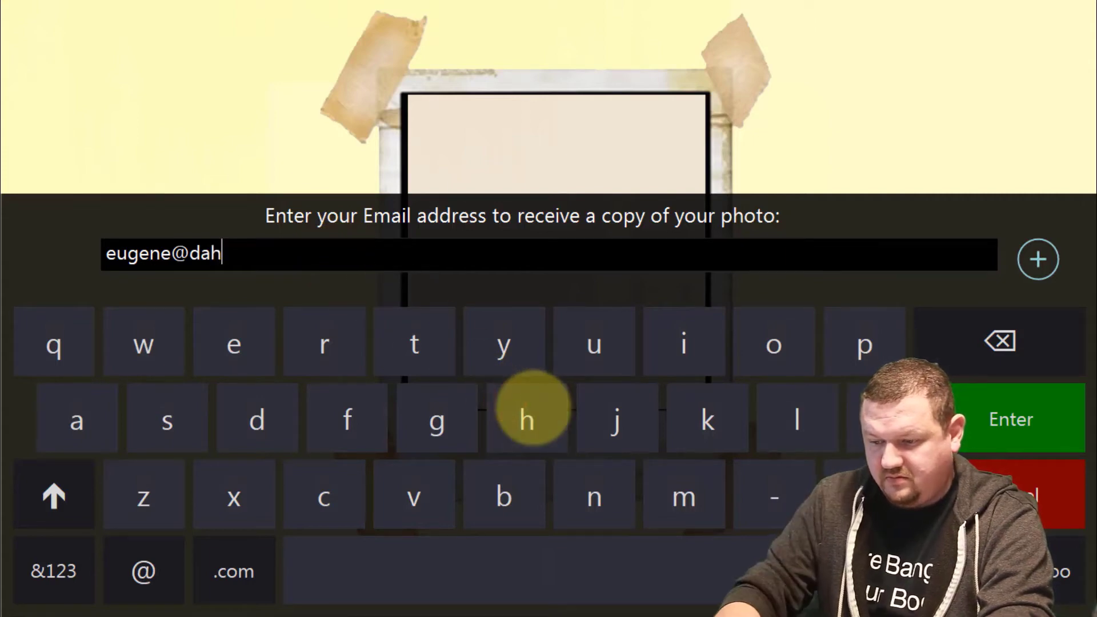
key(BackSpace)
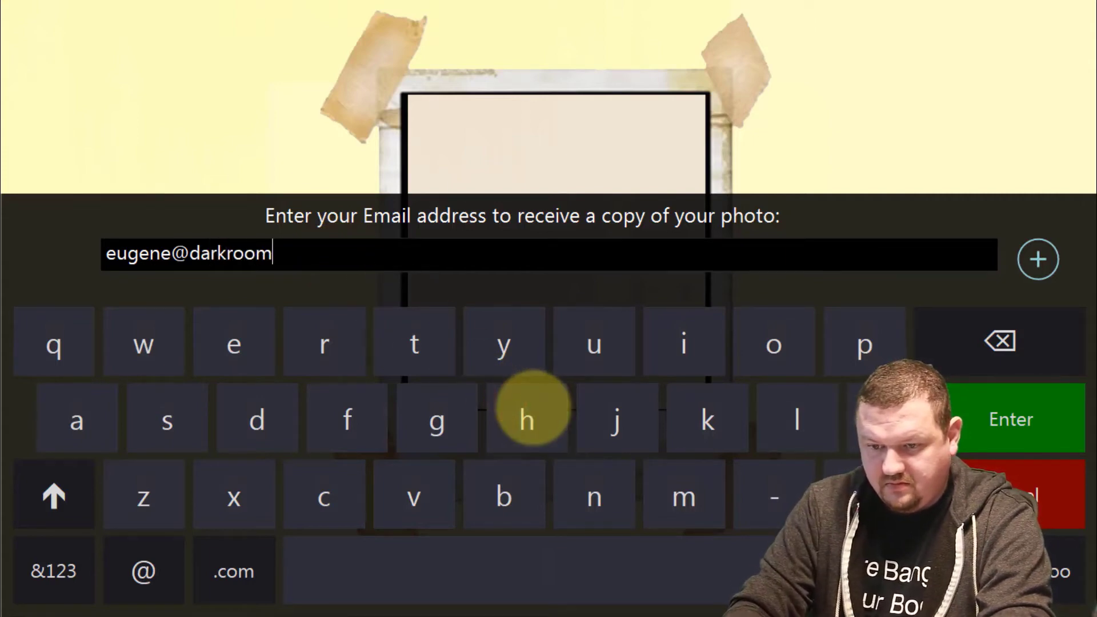
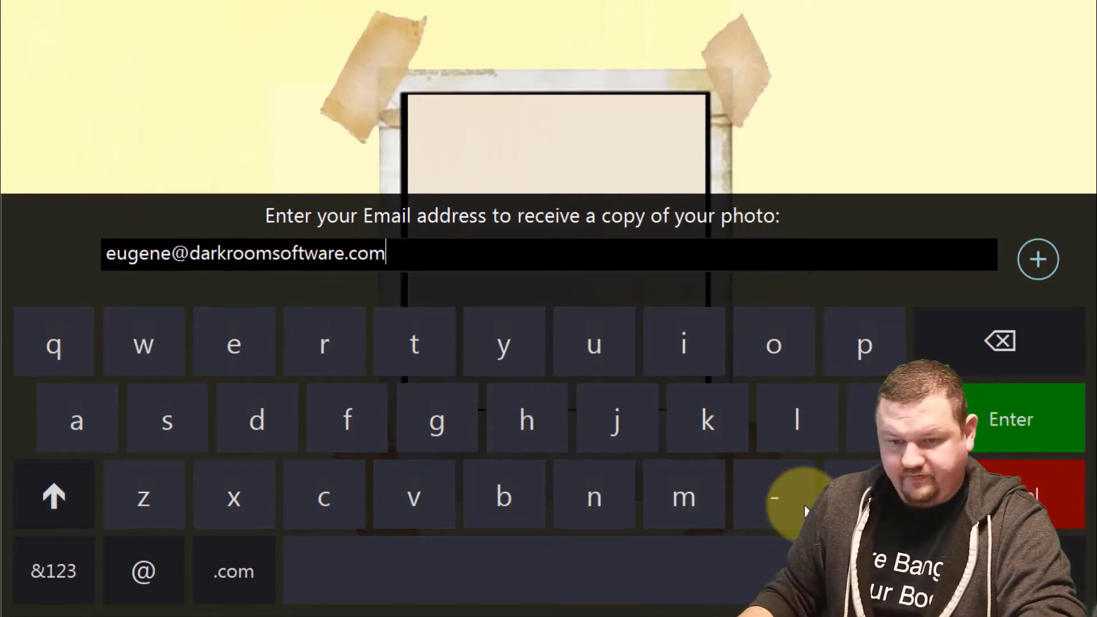
click(737, 571)
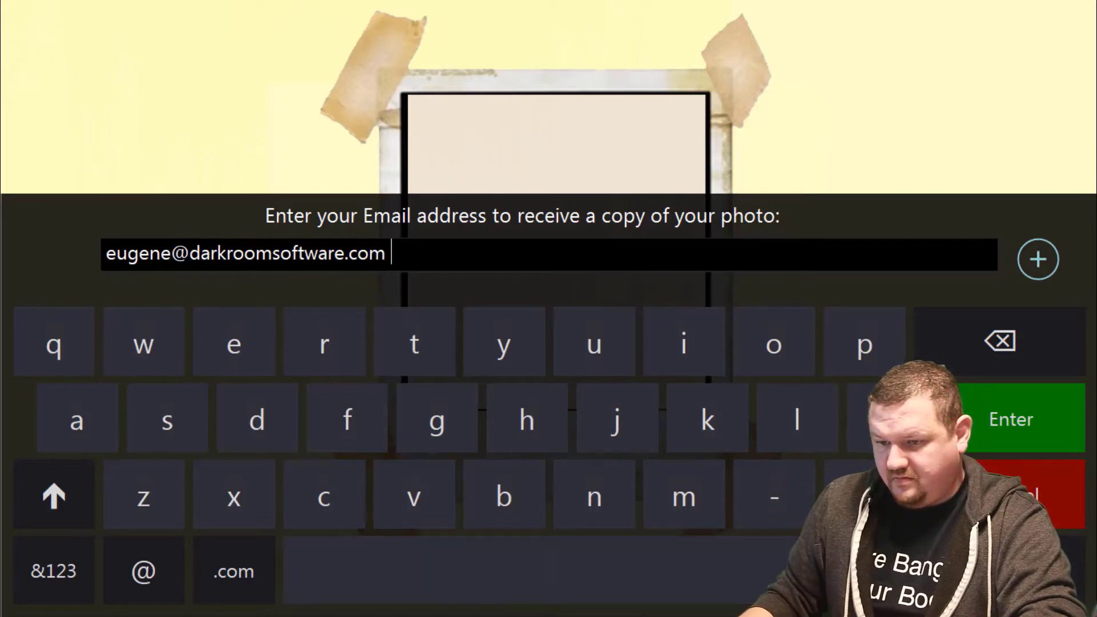
click(1037, 423)
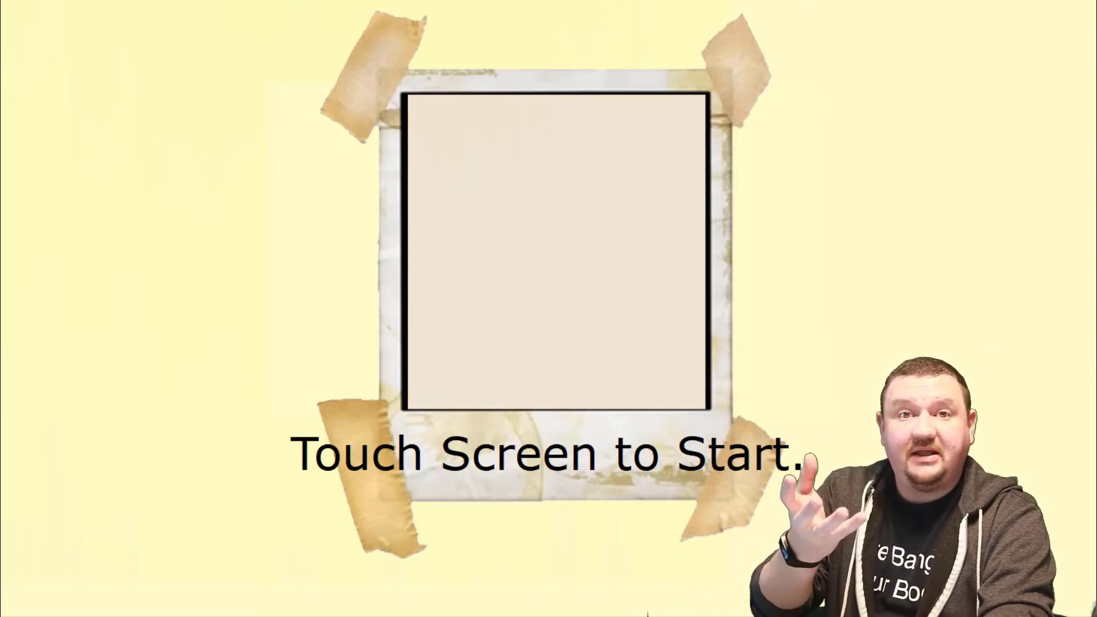
key(Escape)
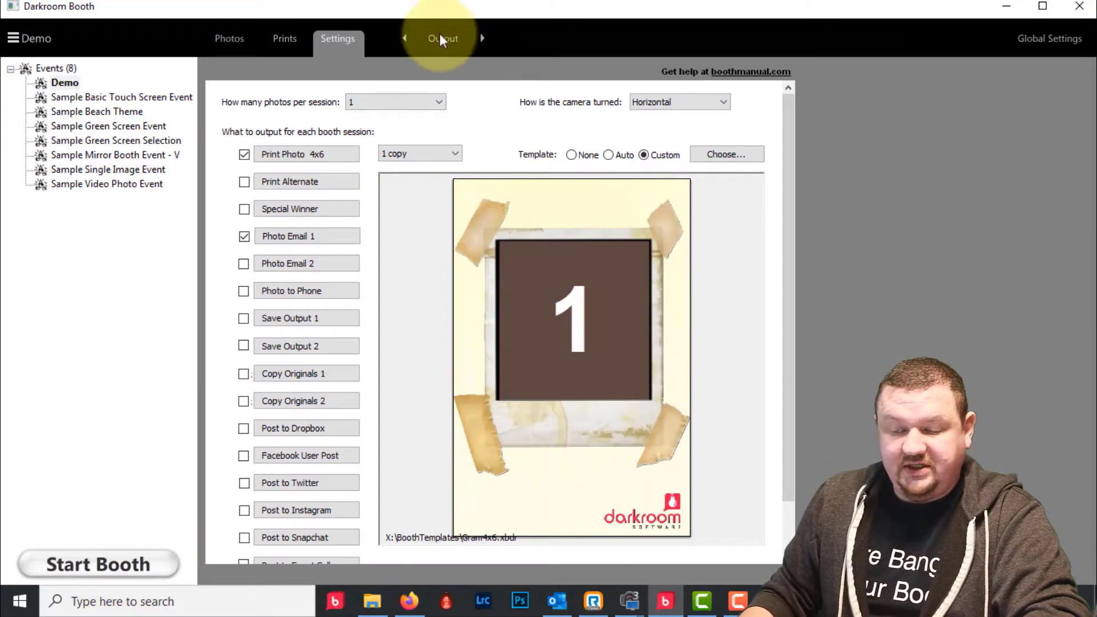
- Uncheck 'Hide mouse cursor in booth mode' in the Demo event's Controls settings
click(437, 34)
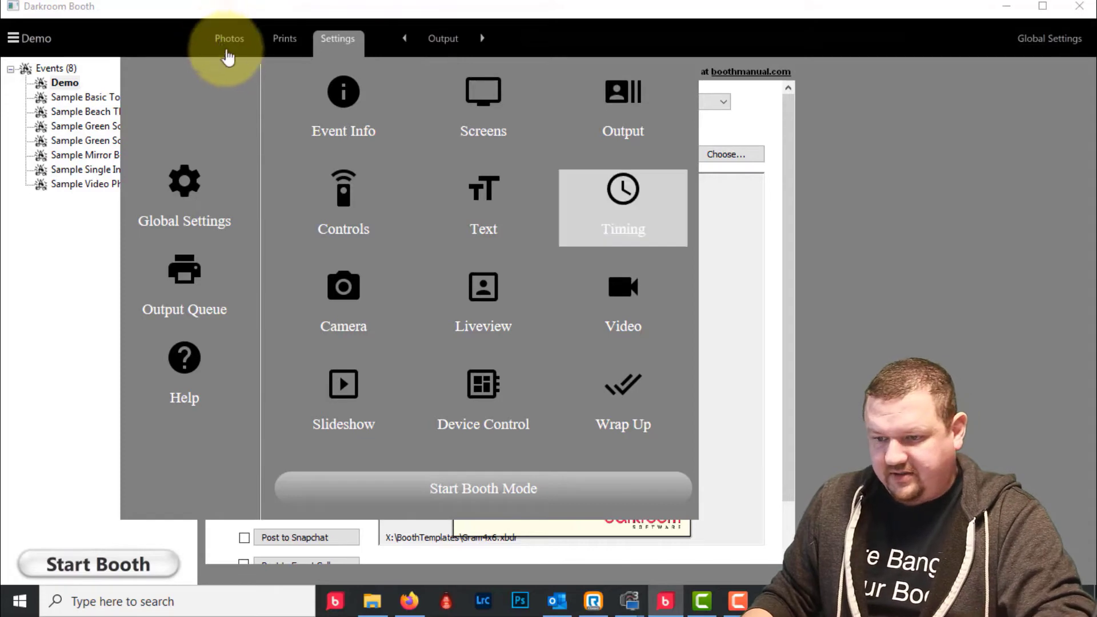
click(352, 208)
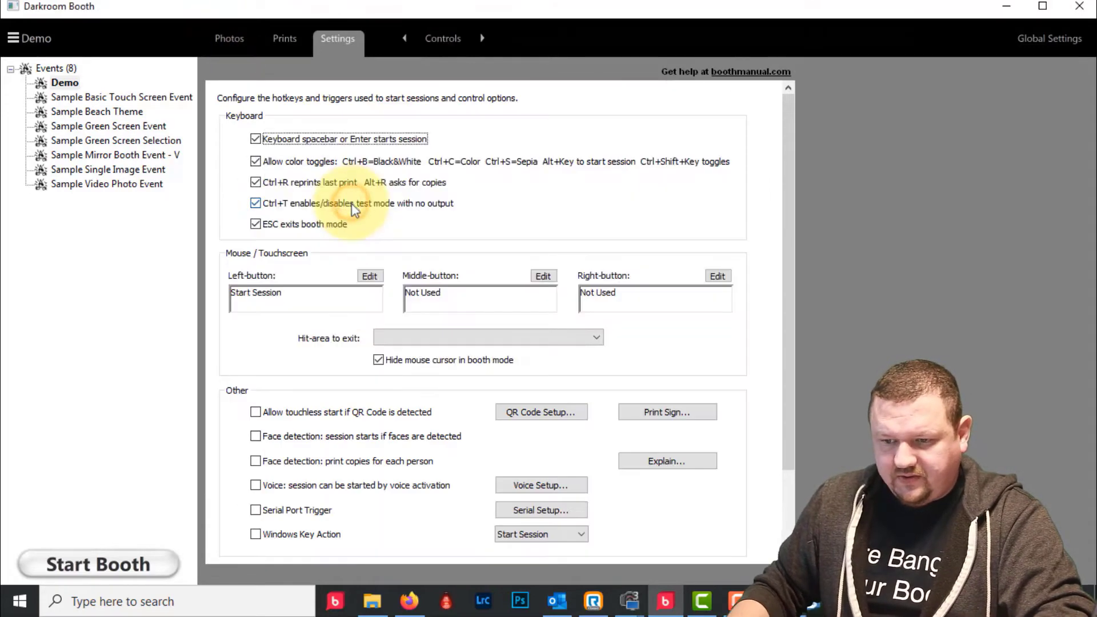
click(379, 360)
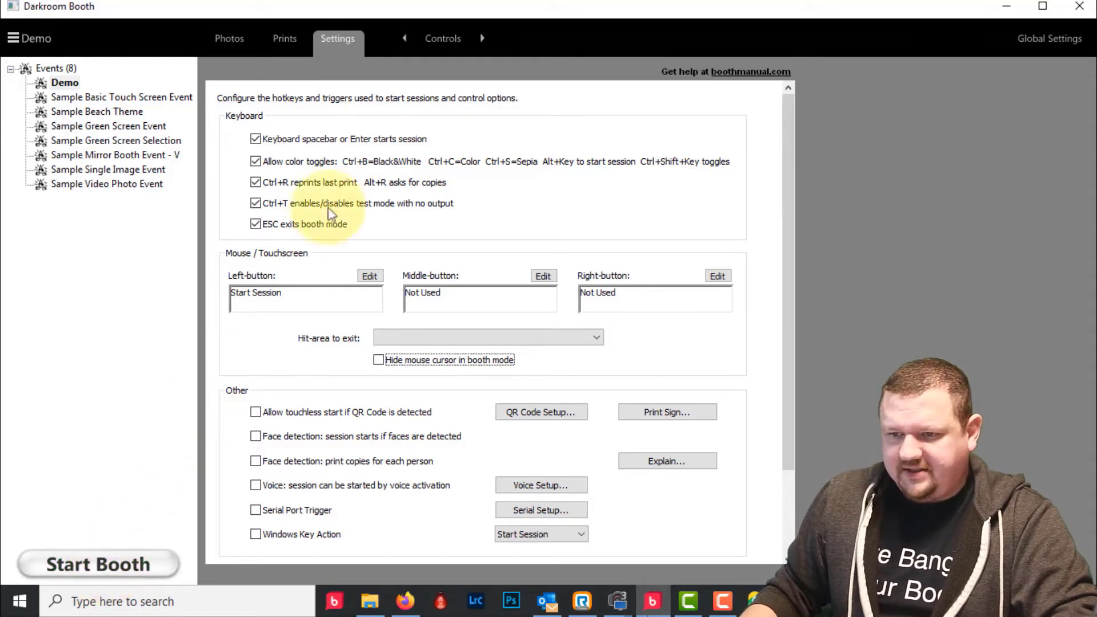
click(433, 44)
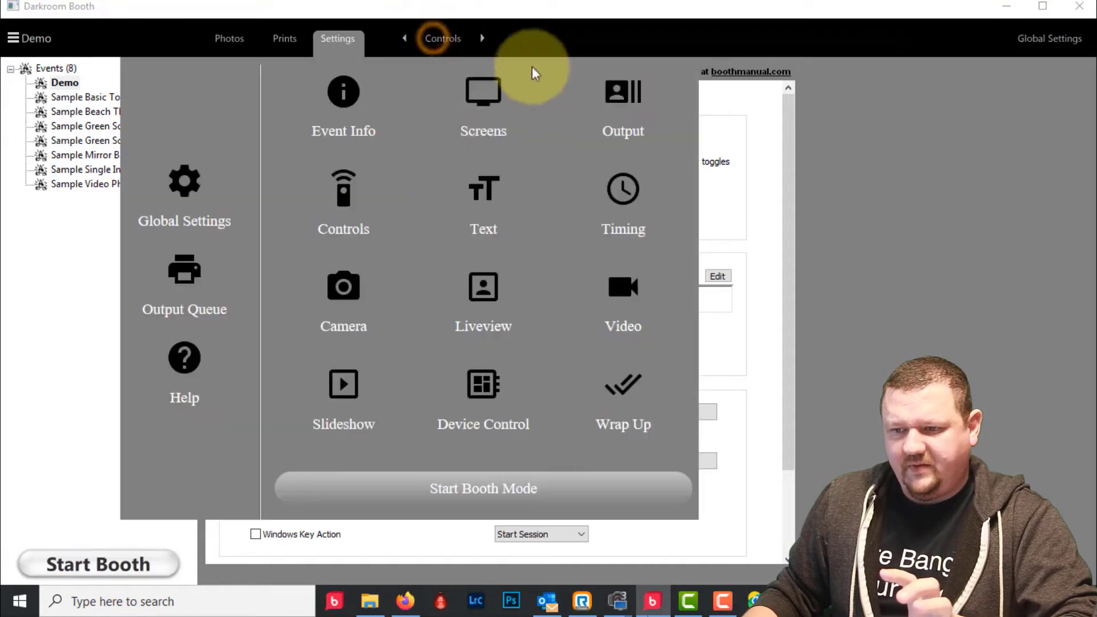
- Open Save Output 1 options and browse Desktop folders, cancelling the bday demo choice
click(629, 96)
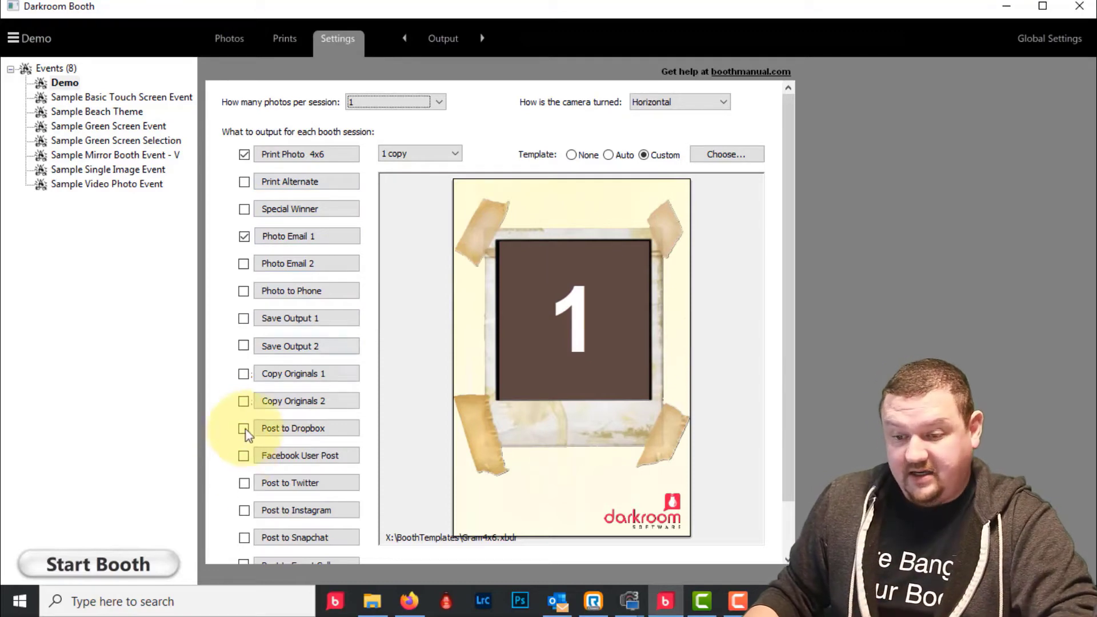
click(271, 324)
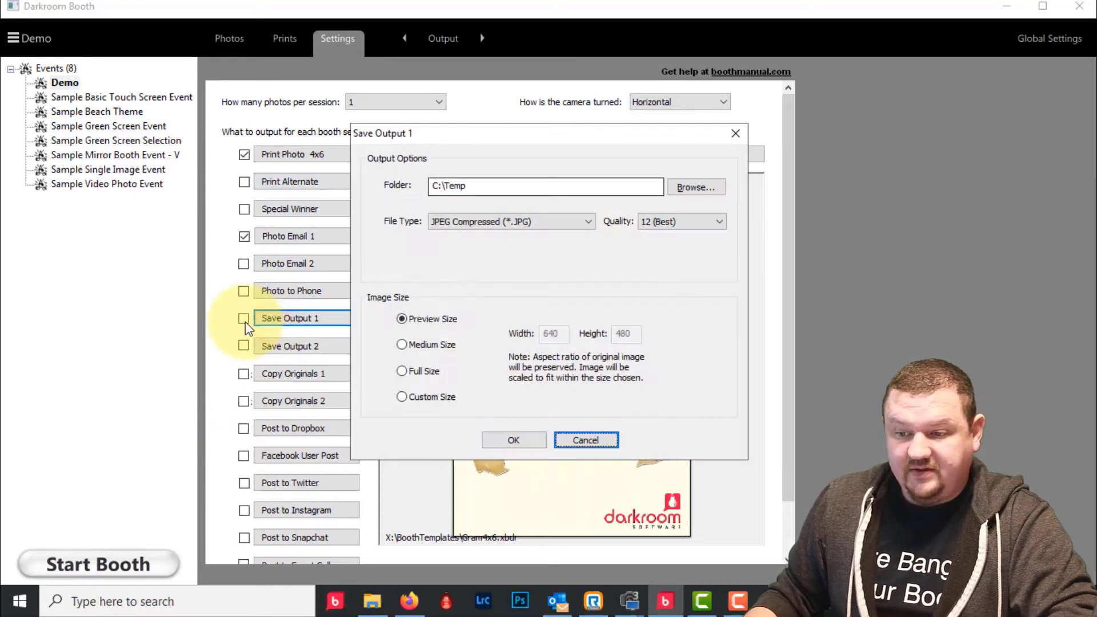
click(671, 190)
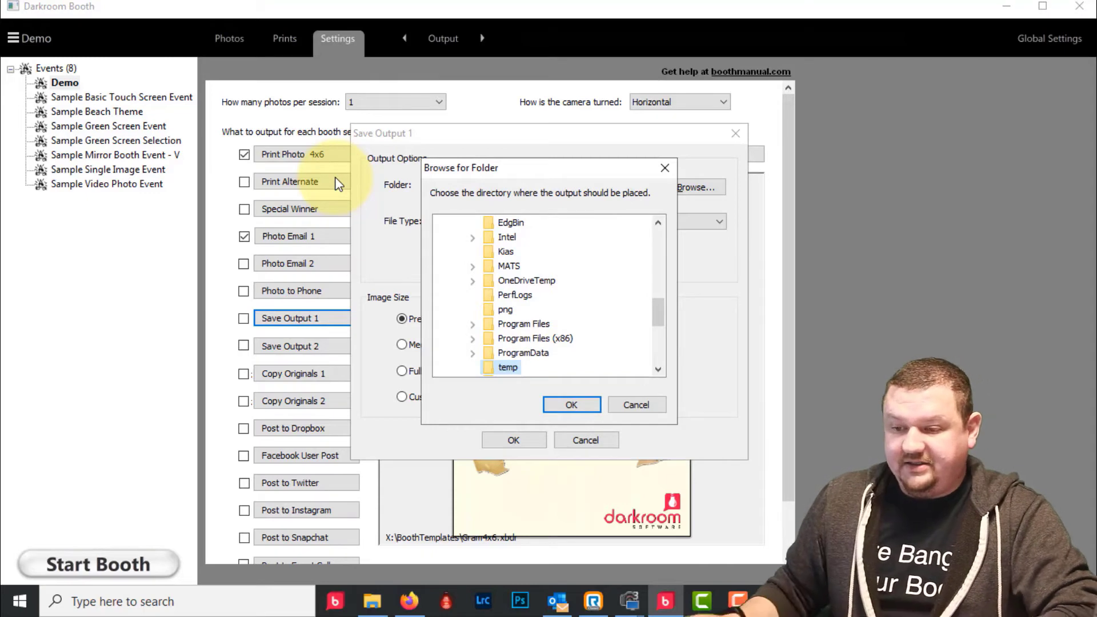
drag(656, 312, 657, 232)
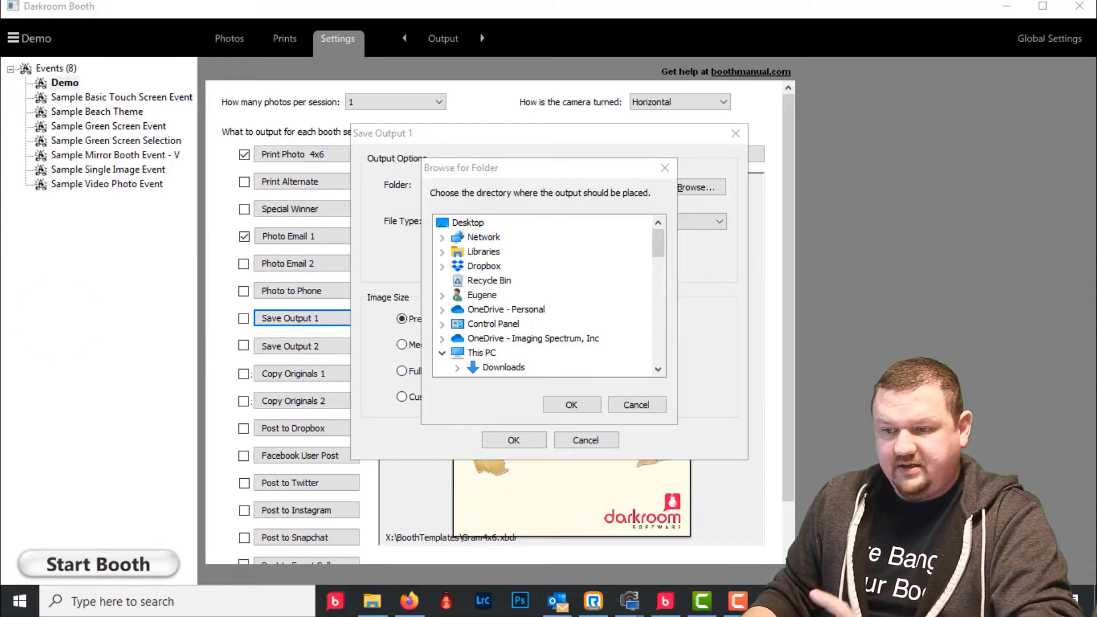
drag(660, 239, 657, 360)
click(493, 239)
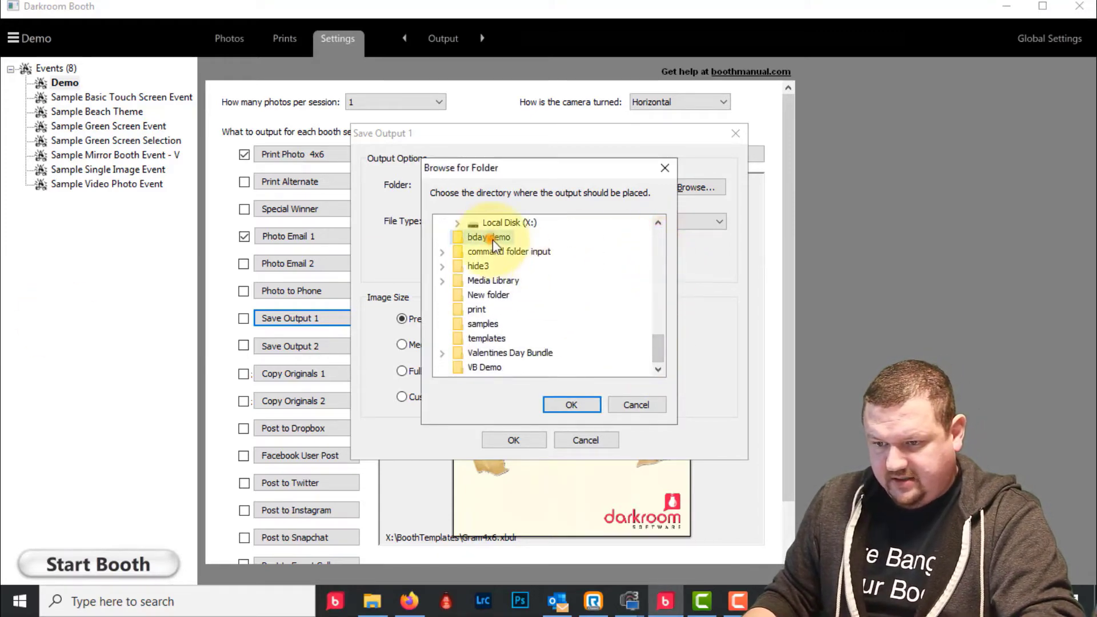
drag(657, 344, 657, 341)
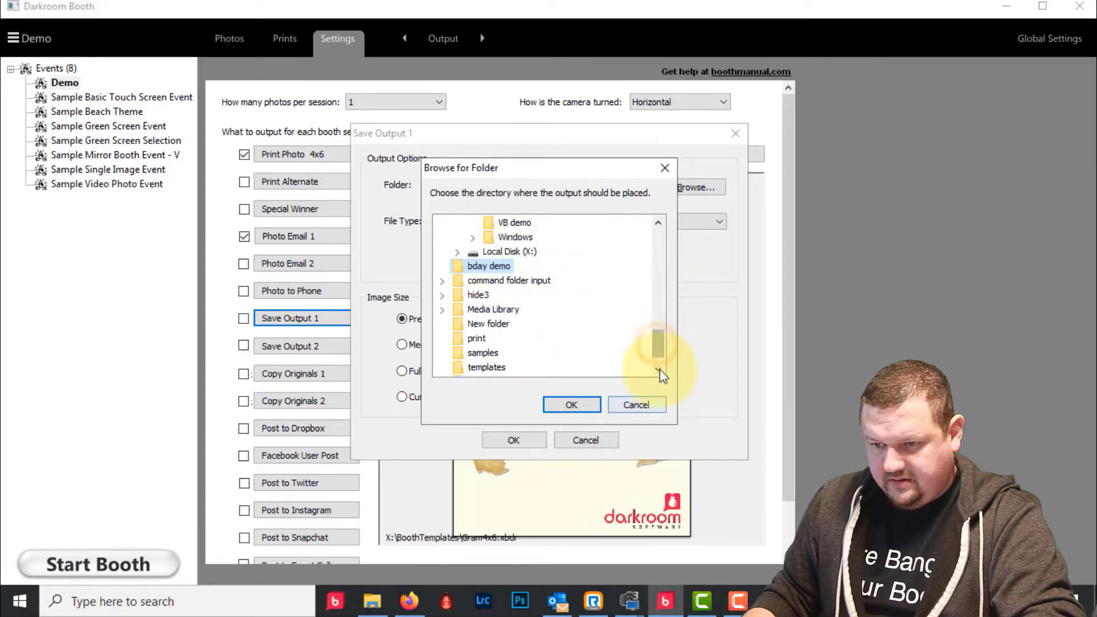
click(661, 405)
- Set the Desktop demo folder as destination and enable Save Output 1
click(696, 187)
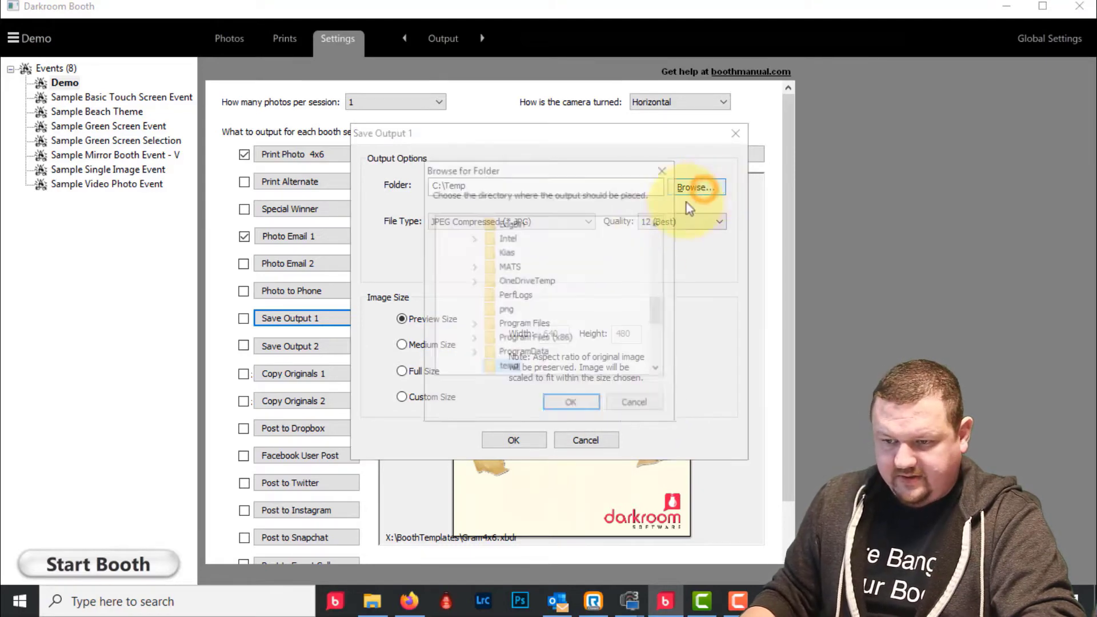
scroll(548, 309, down, 4)
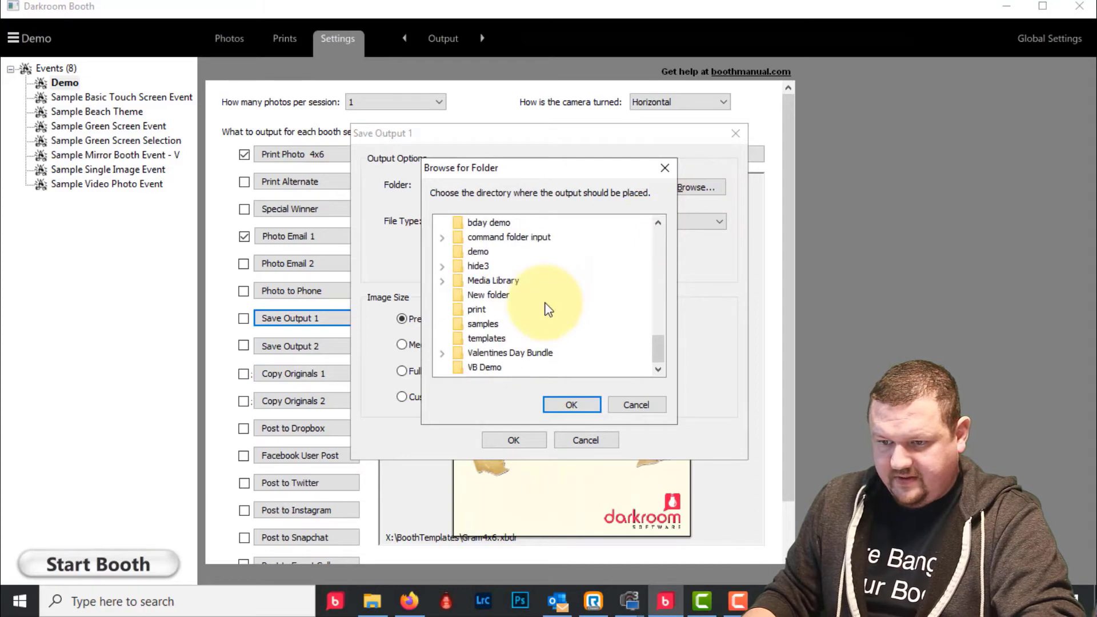
click(477, 252)
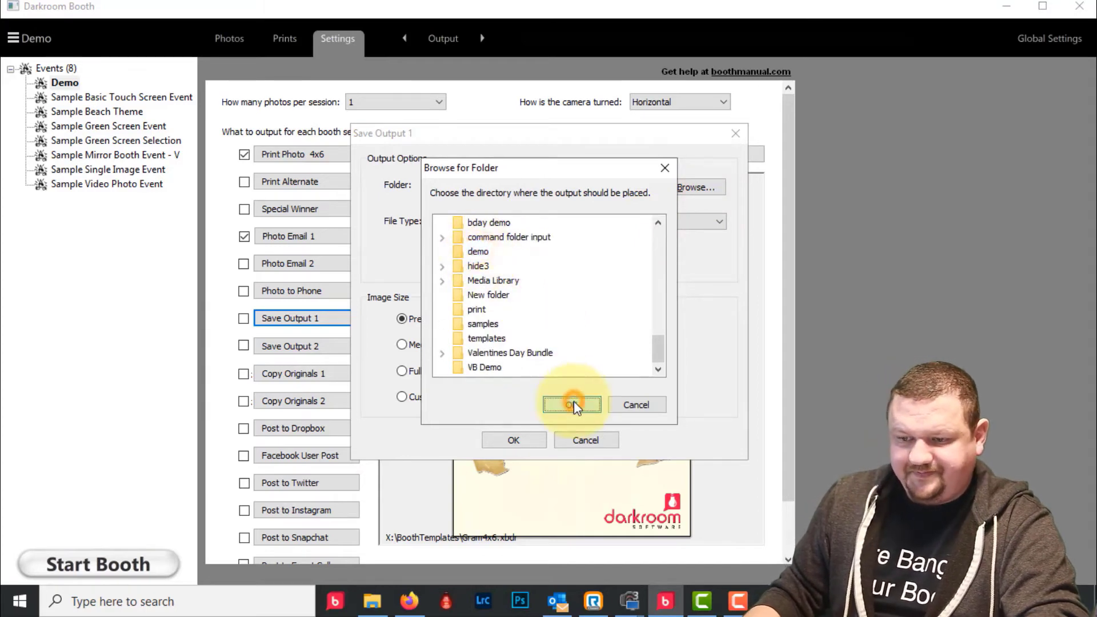
click(572, 405)
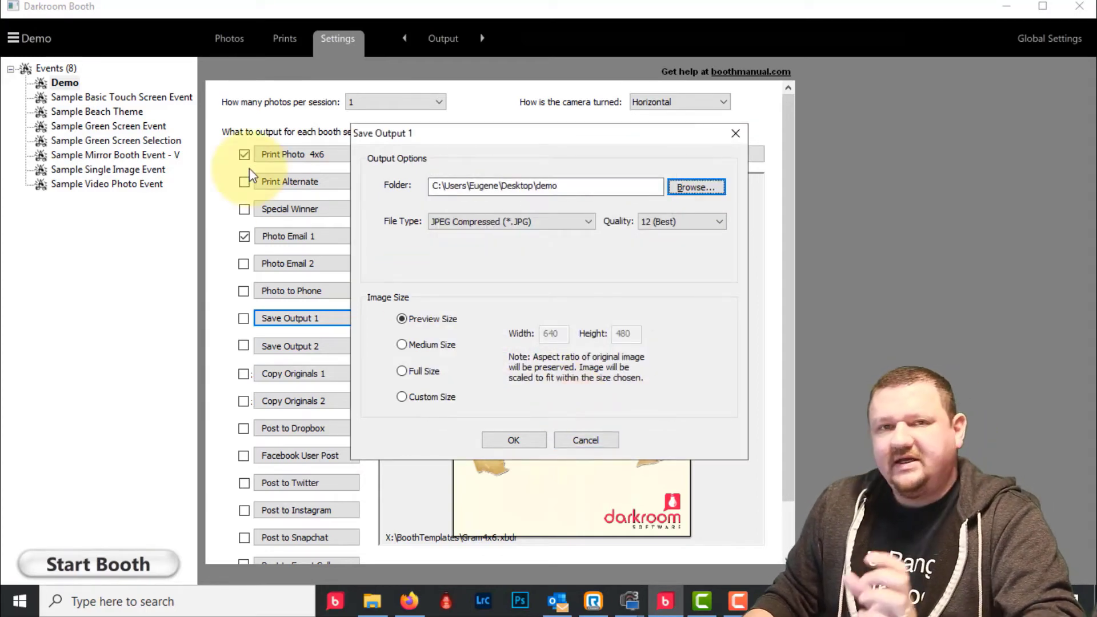
click(517, 440)
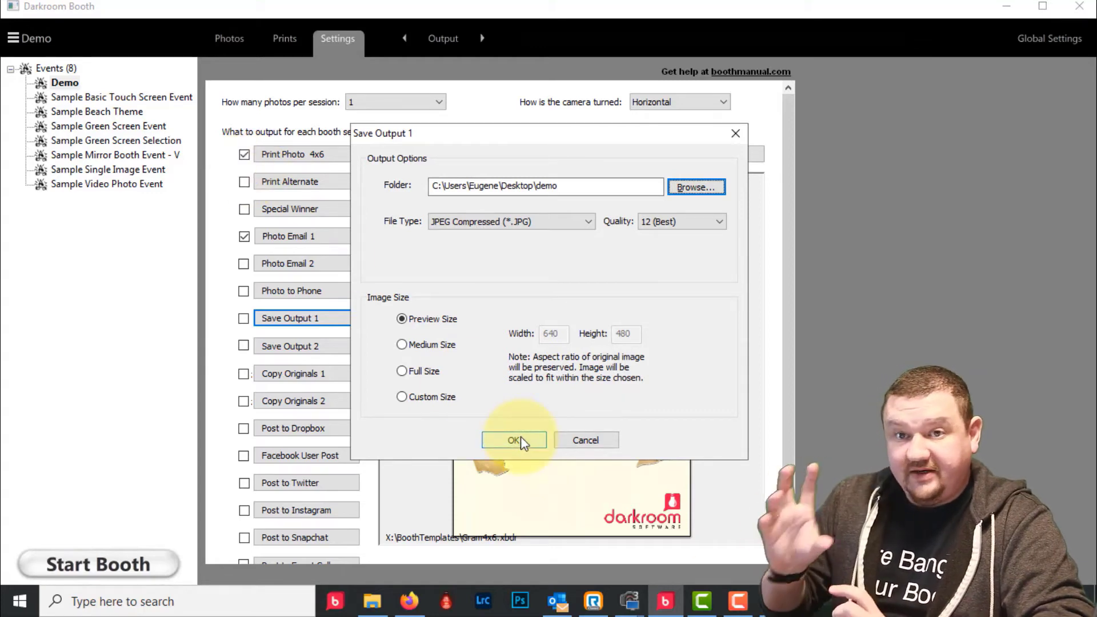
click(518, 440)
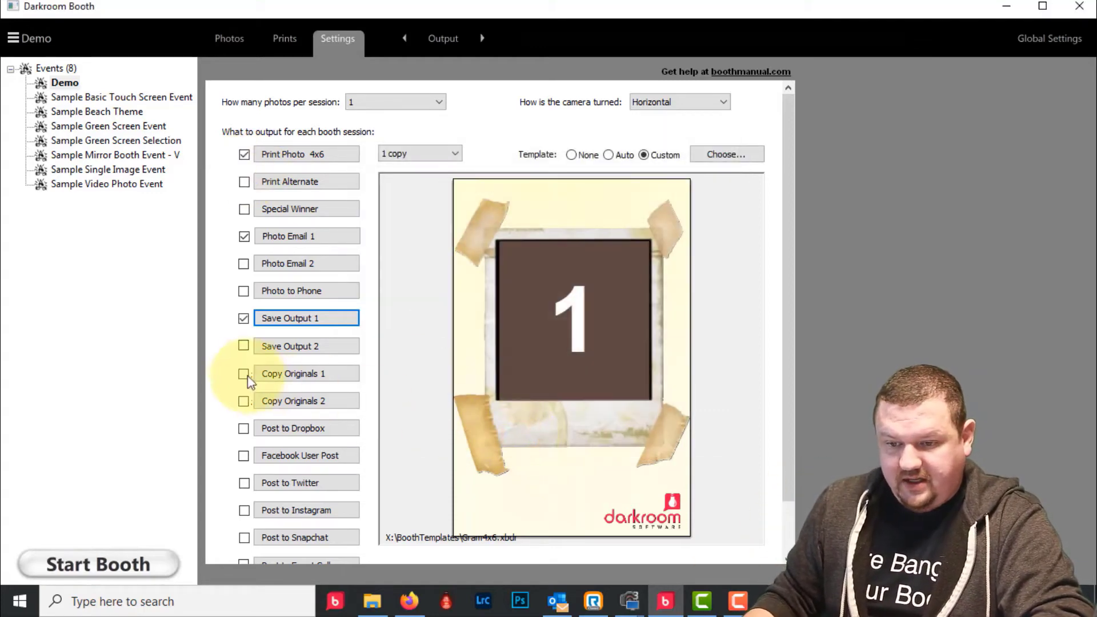
- Enable Copy Originals 1, saving full-size quality-12 JPEGs to the Desktop demo folder
click(244, 375)
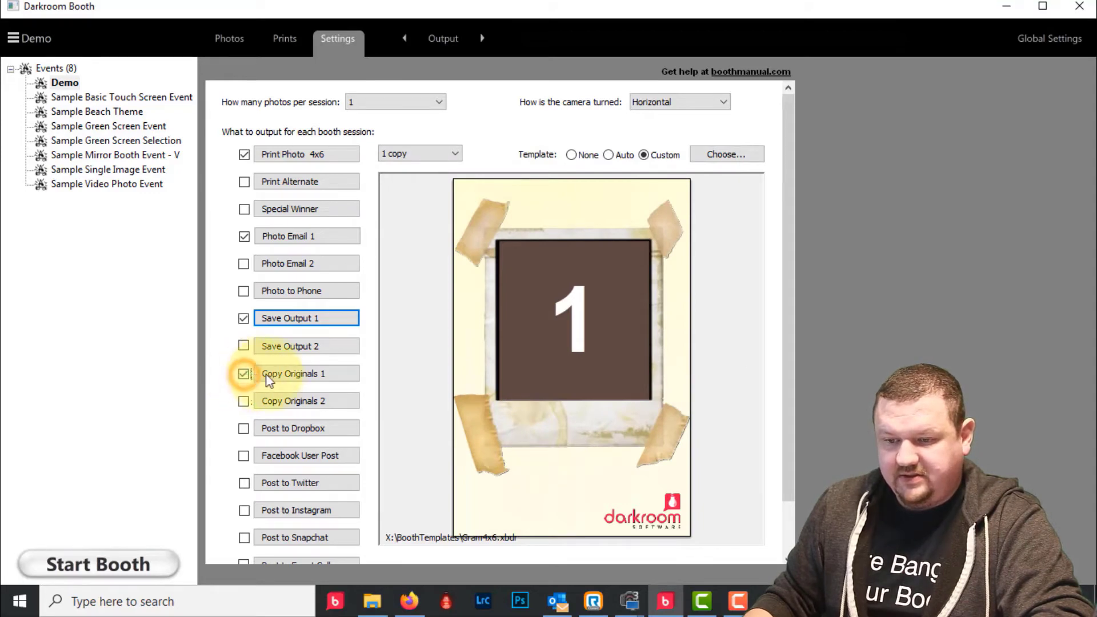
click(307, 375)
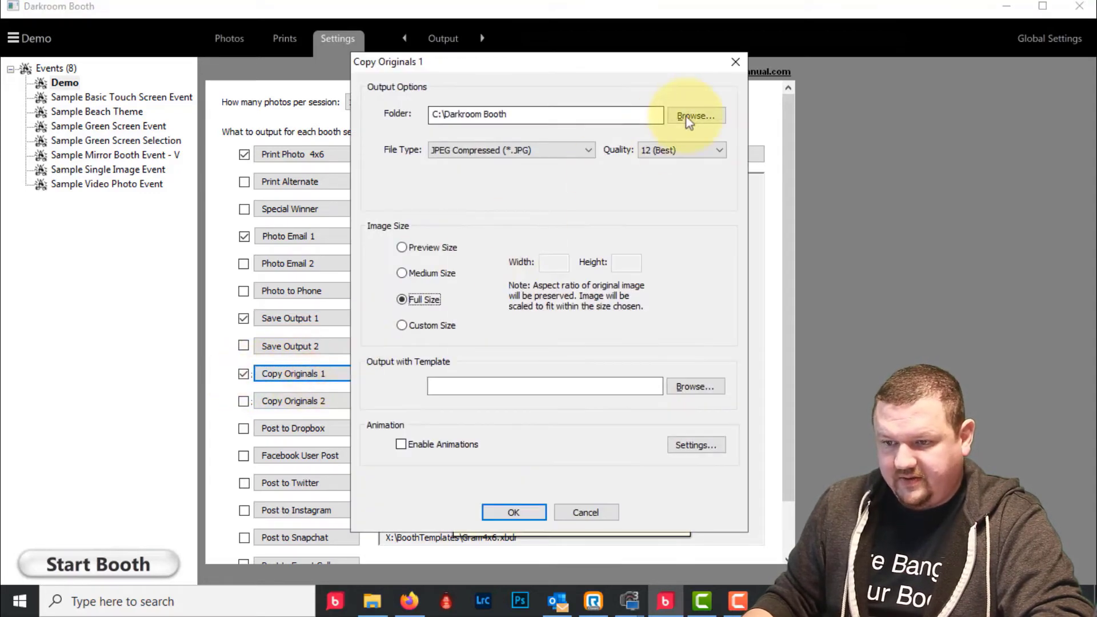
click(694, 115)
scroll(475, 263, down, 10)
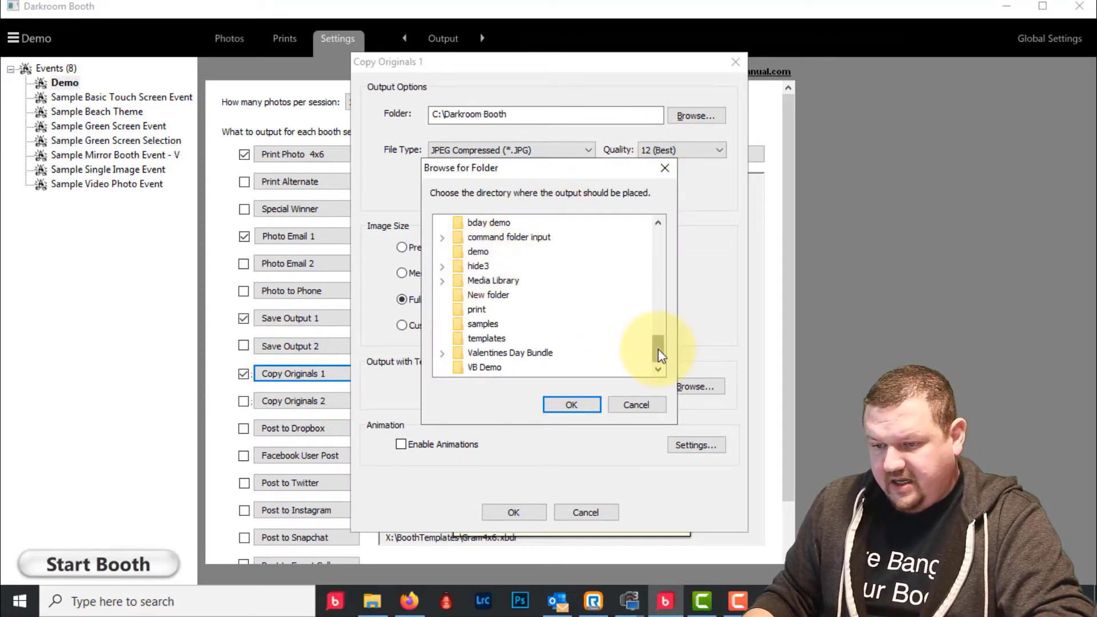
mouse_move(660, 354)
mouse_down()
mouse_move(658, 332)
mouse_move(657, 340)
mouse_up()
click(477, 295)
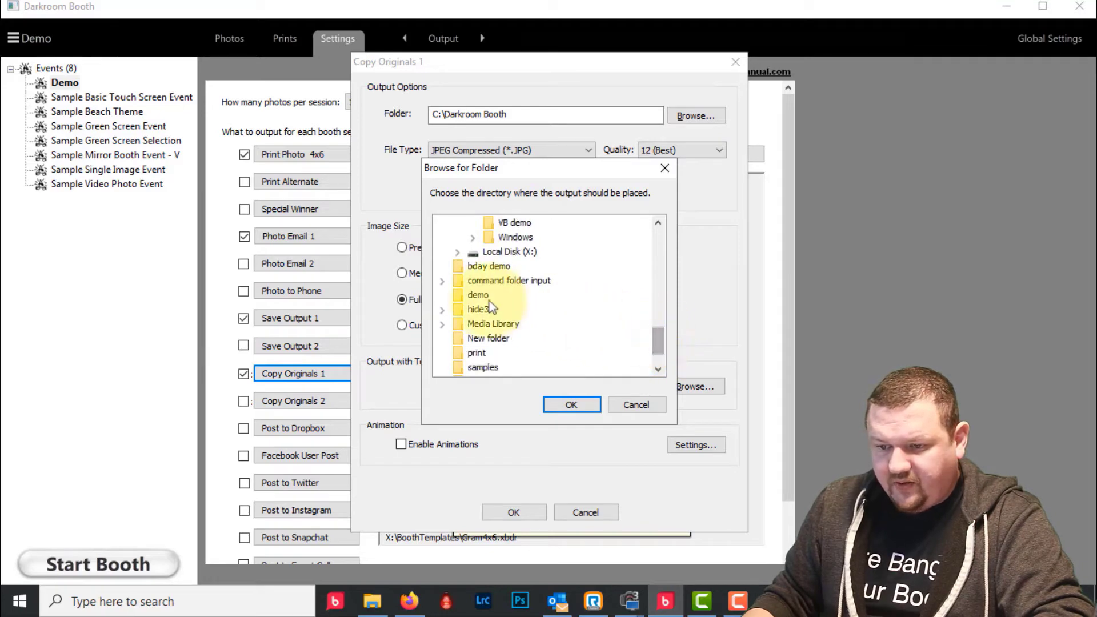
click(569, 404)
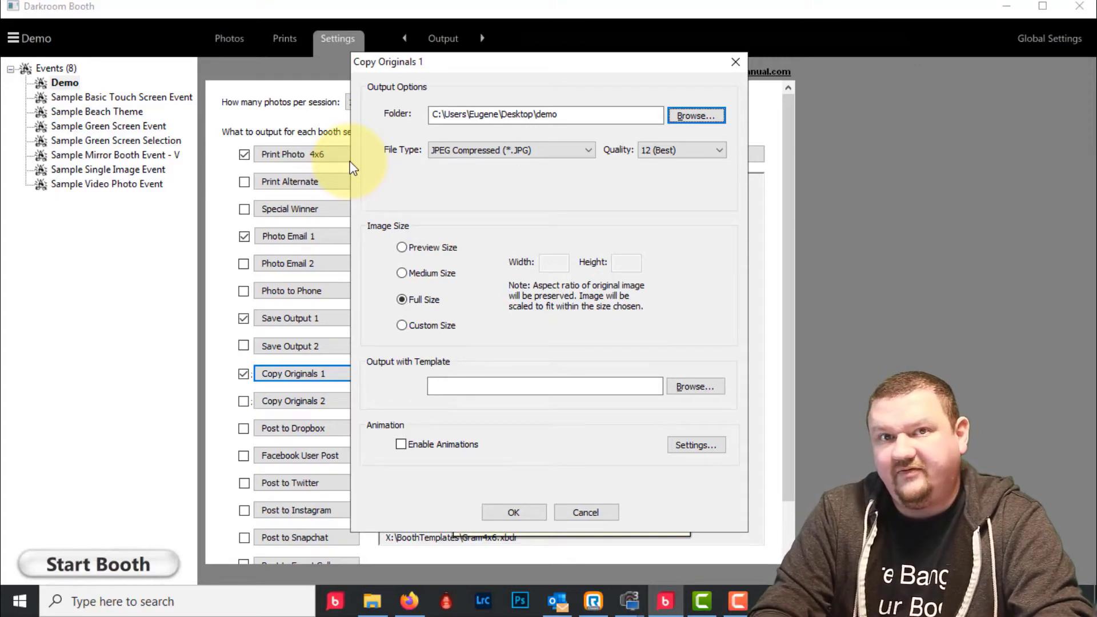
click(508, 514)
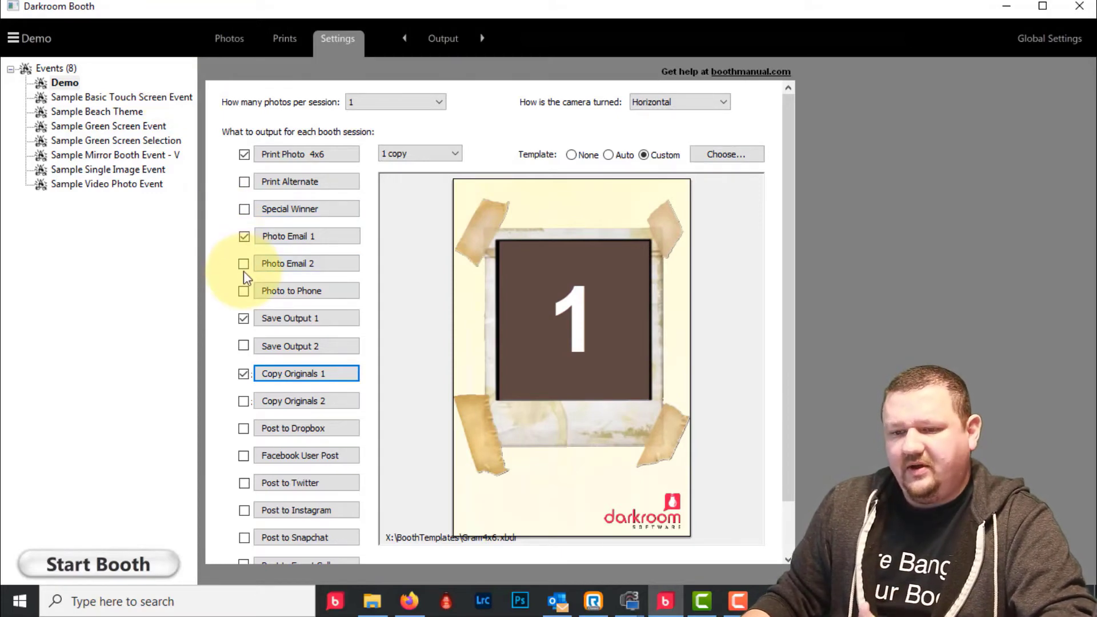
- Enable Photo to Phone, texting full-size images through the Twilio SMS provider
click(297, 292)
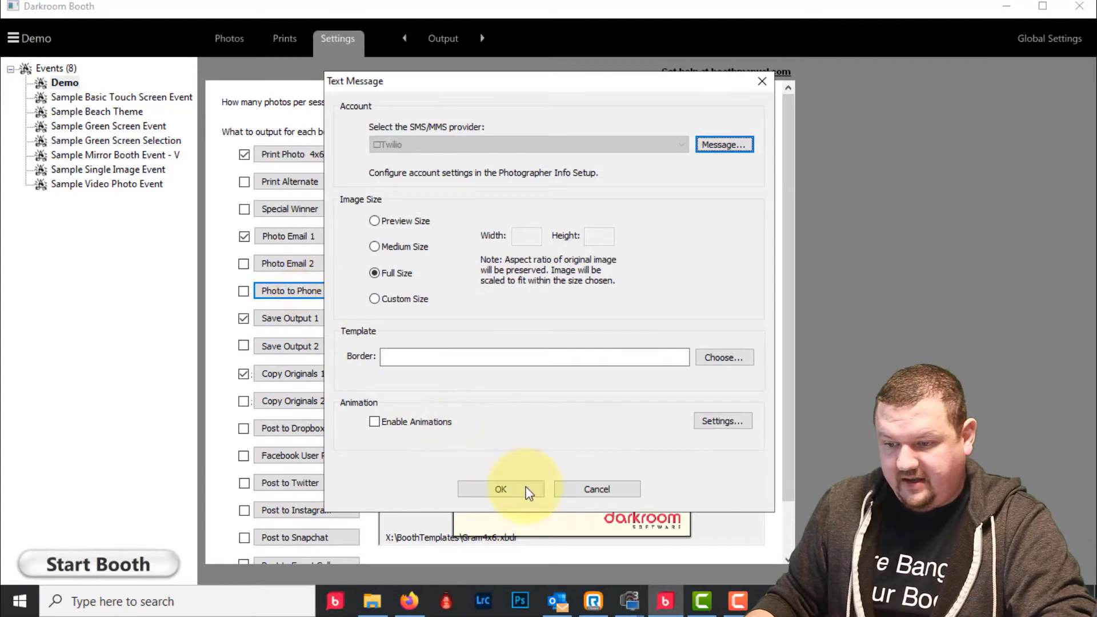
click(525, 487)
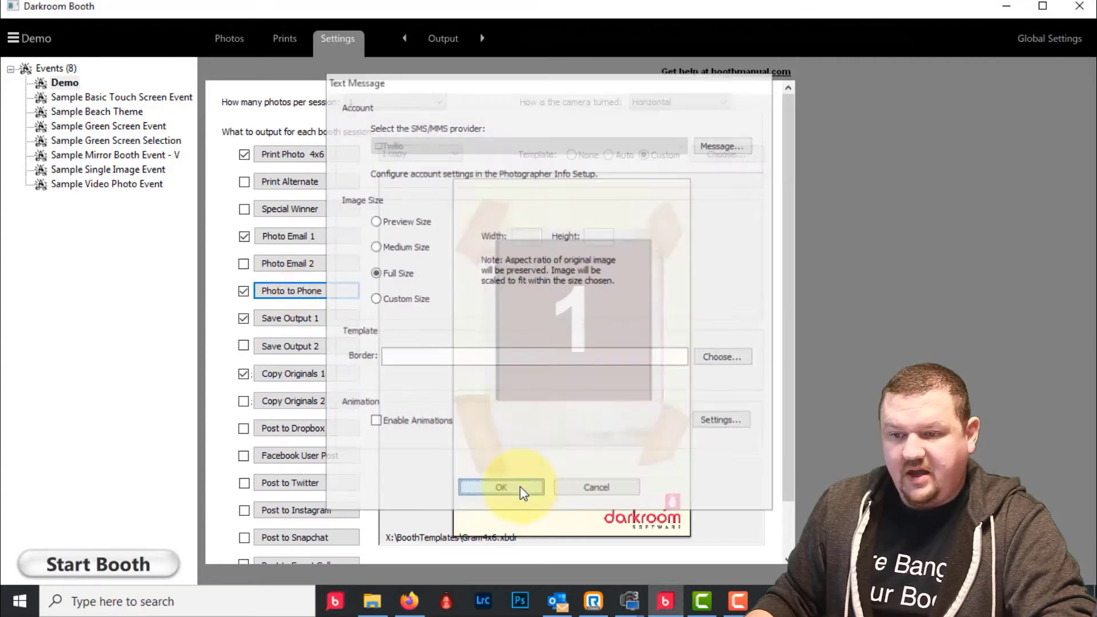
click(341, 292)
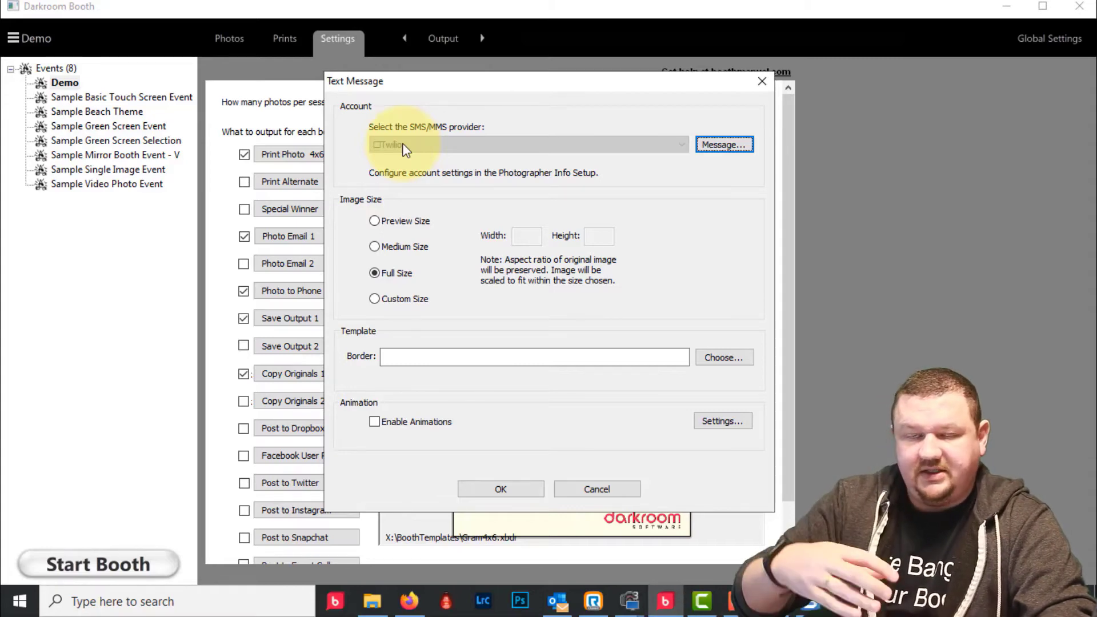
click(507, 493)
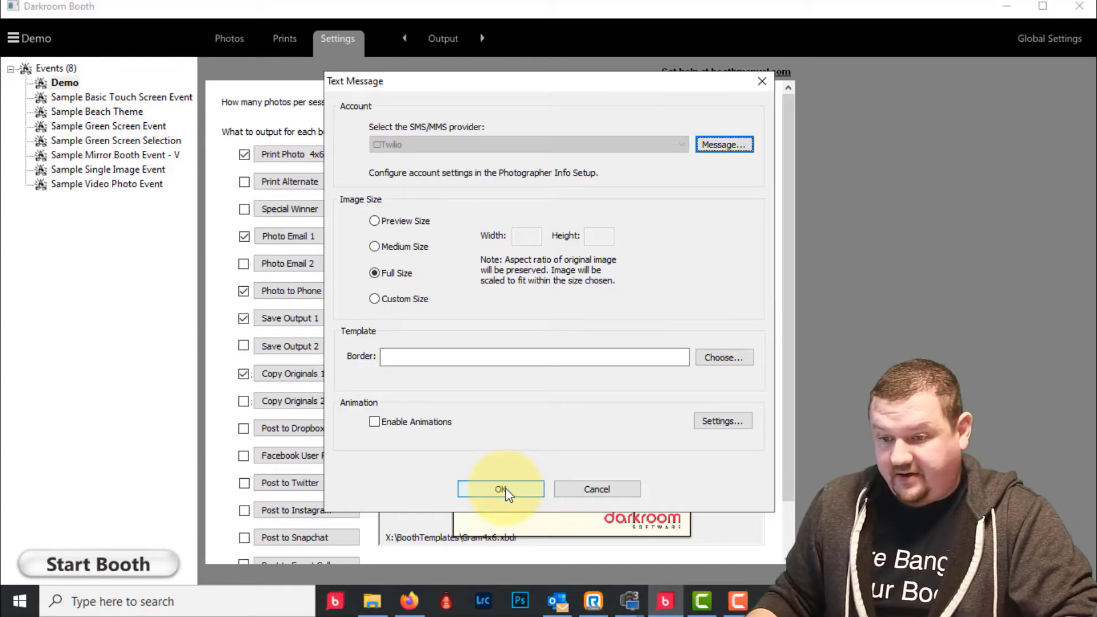
click(501, 490)
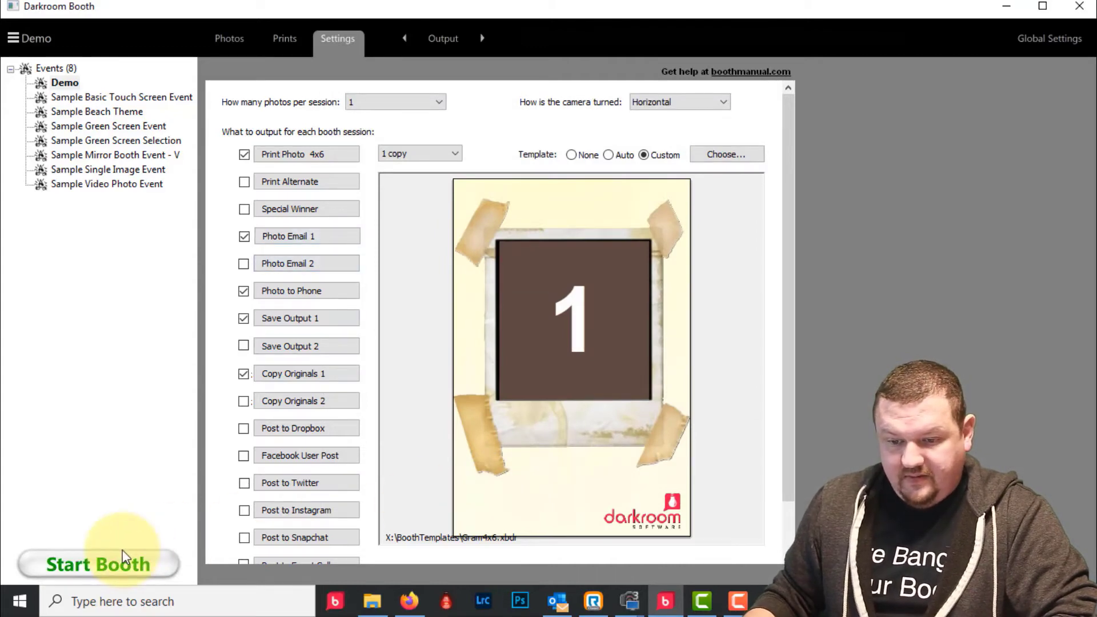
- Run a Demo test session, text the photo to the guest's T-Mobile number, then exit the booth
click(118, 562)
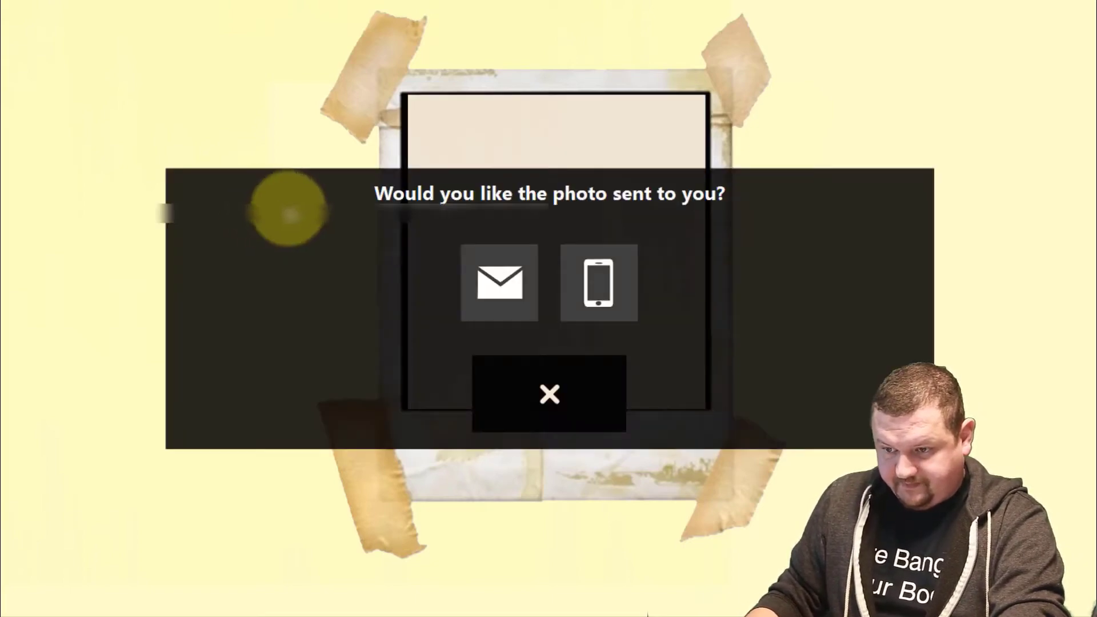
click(590, 273)
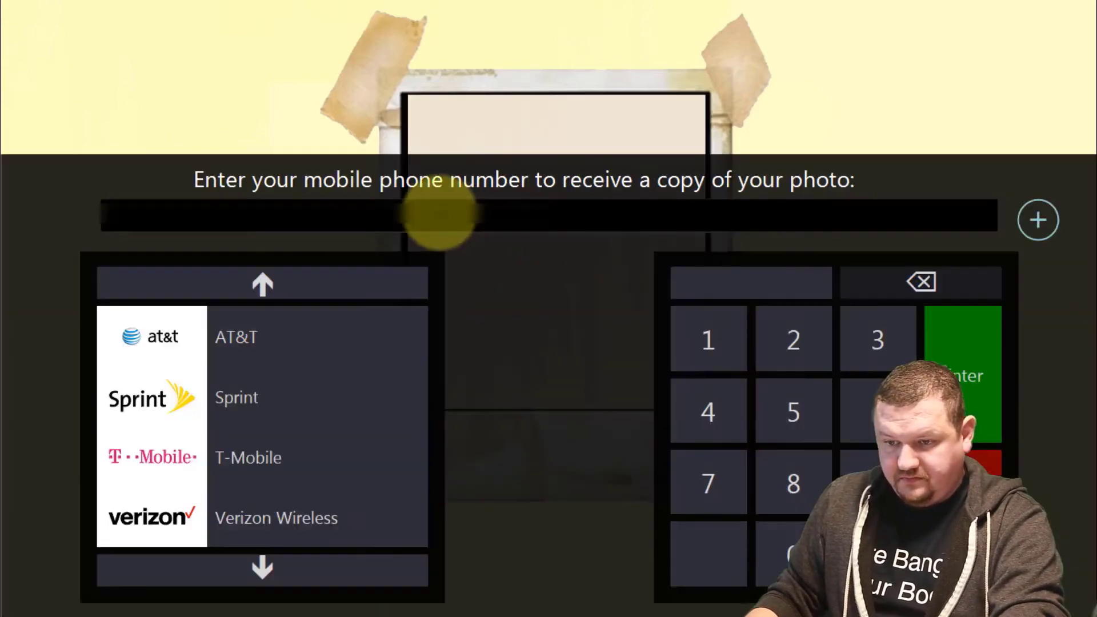
click(440, 212)
text(***)
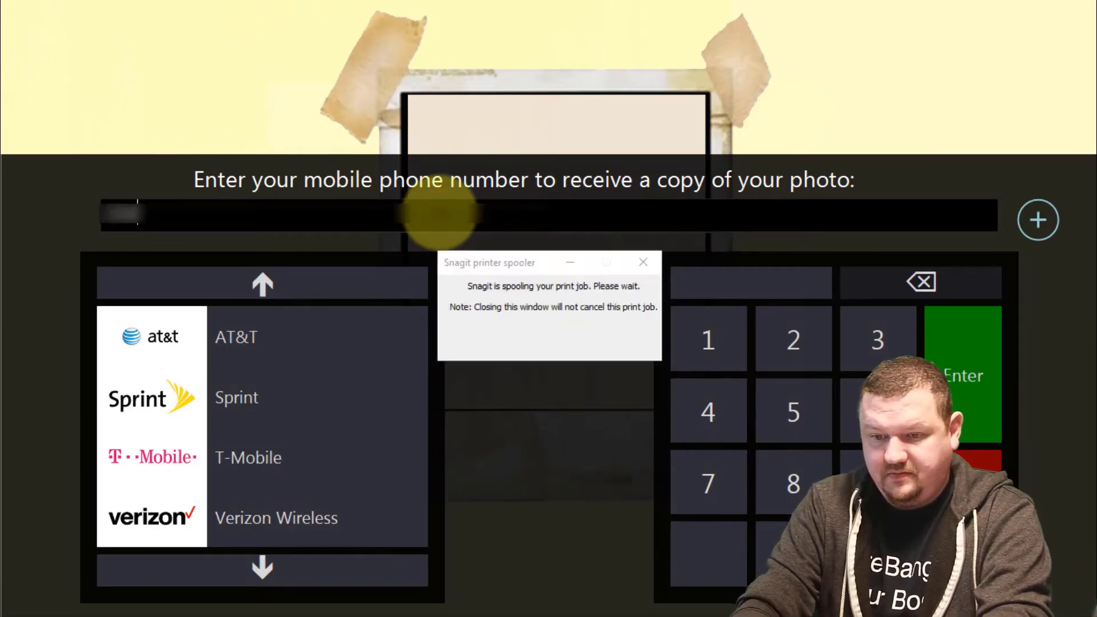
text(***)
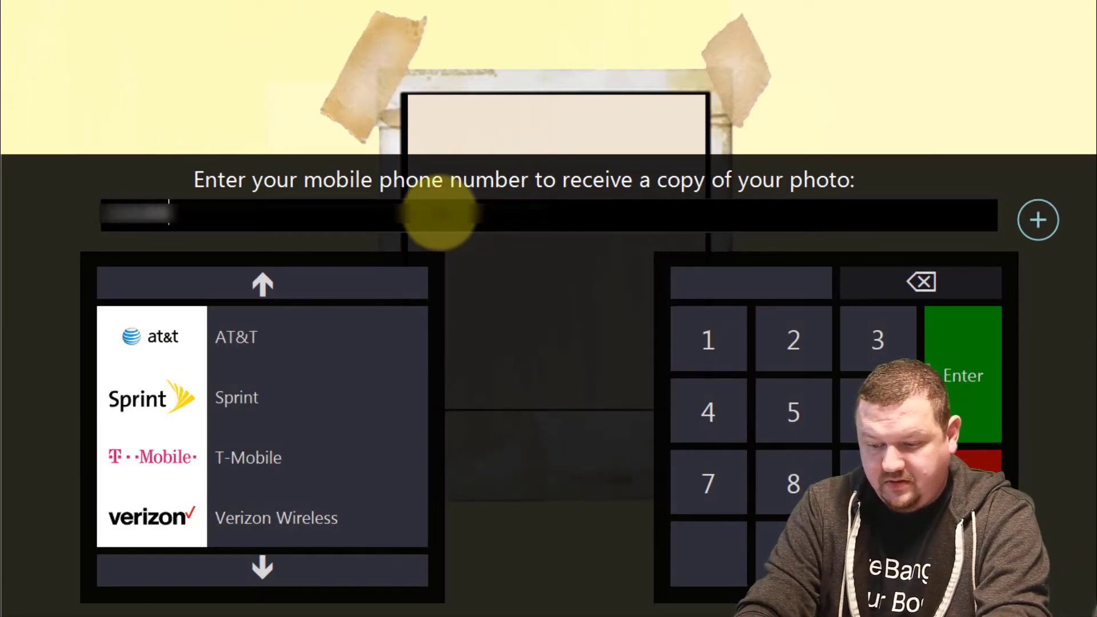
text(*******)
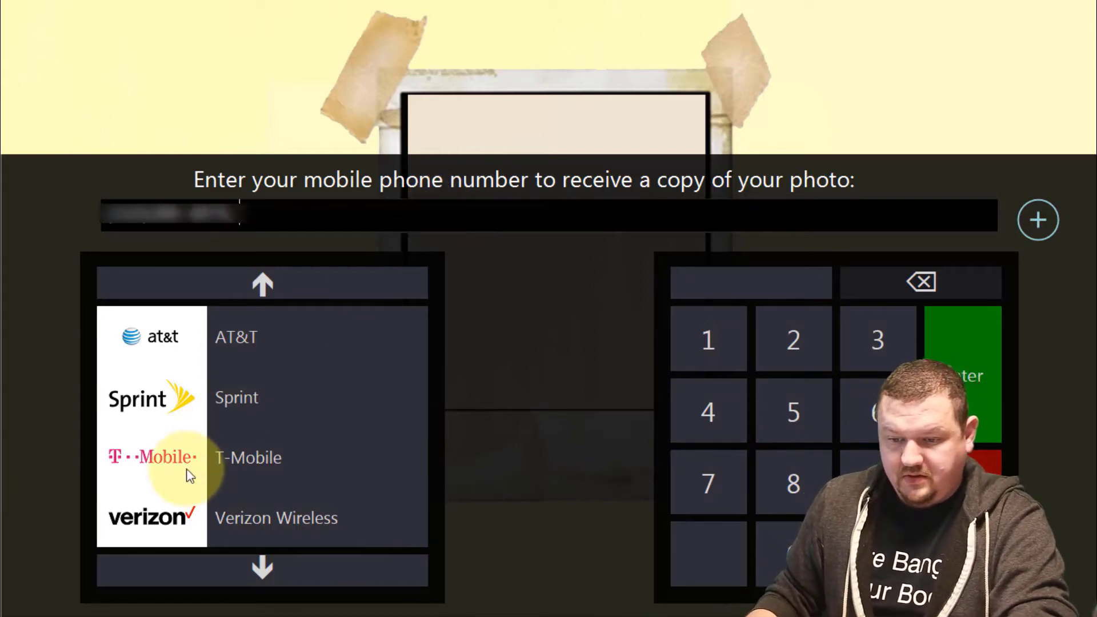
click(209, 467)
click(974, 375)
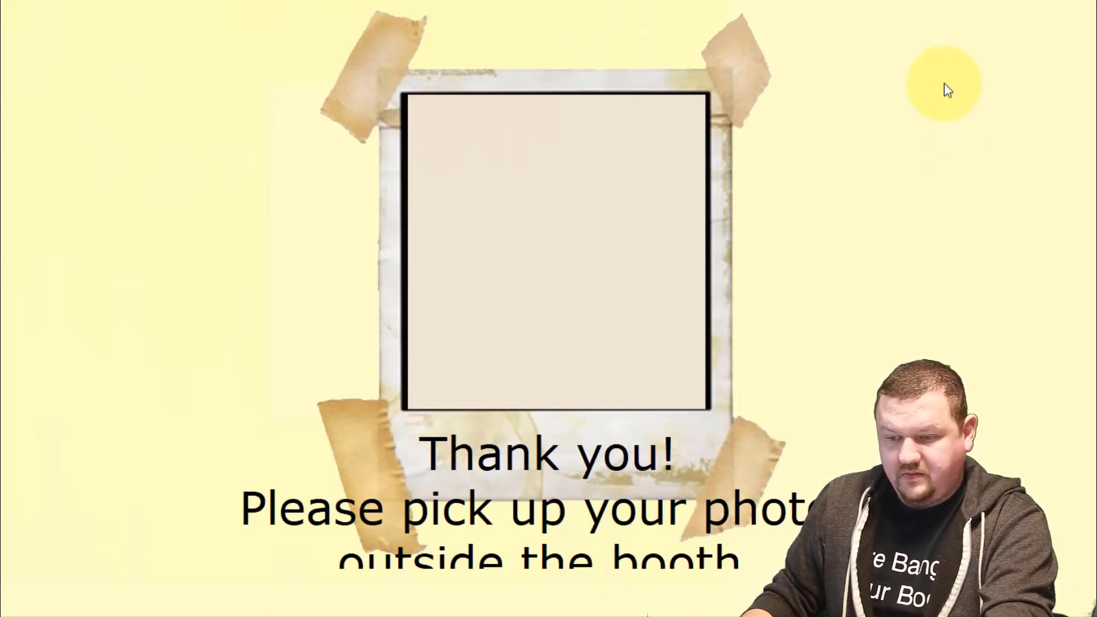
key(Escape)
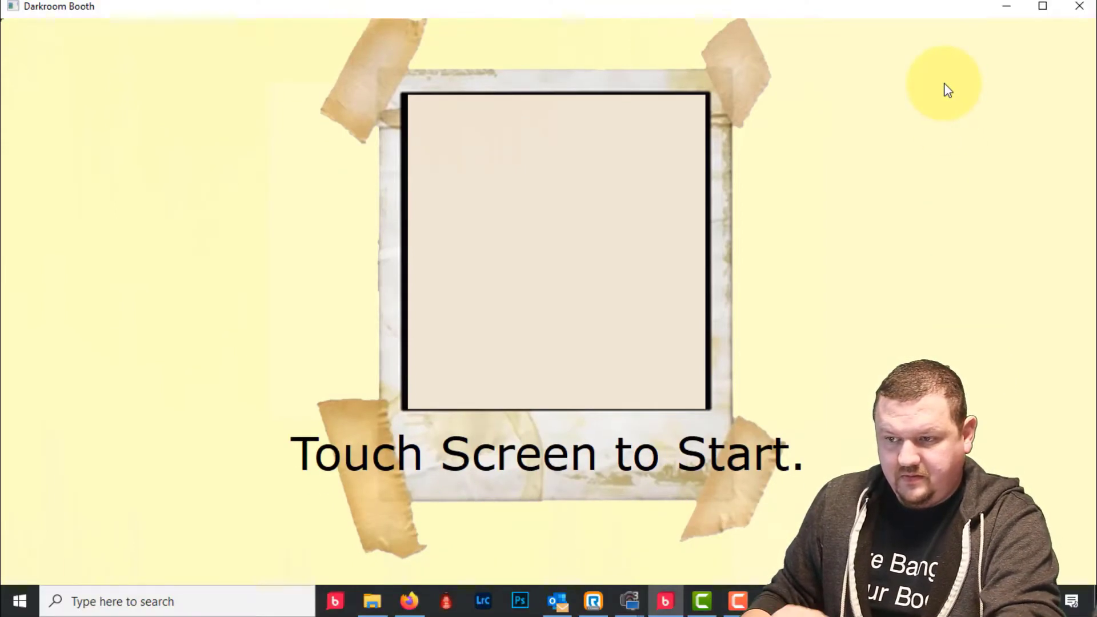
- Minimize Darkroom Booth and Snagit Editor, then copy the demo folder onto the desktop
click(1003, 7)
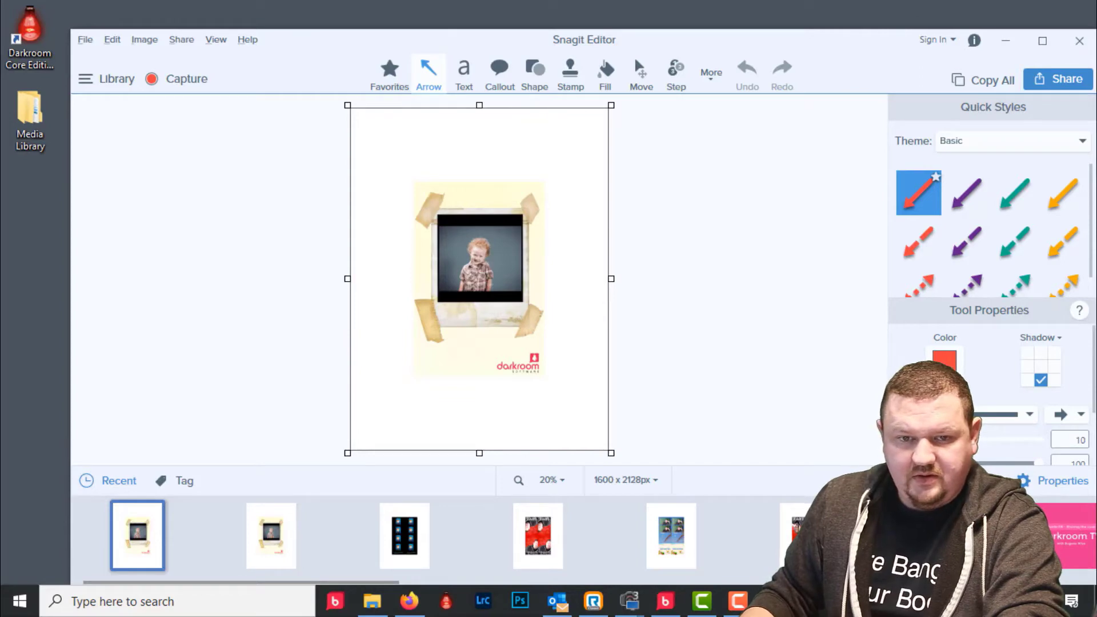
click(1011, 41)
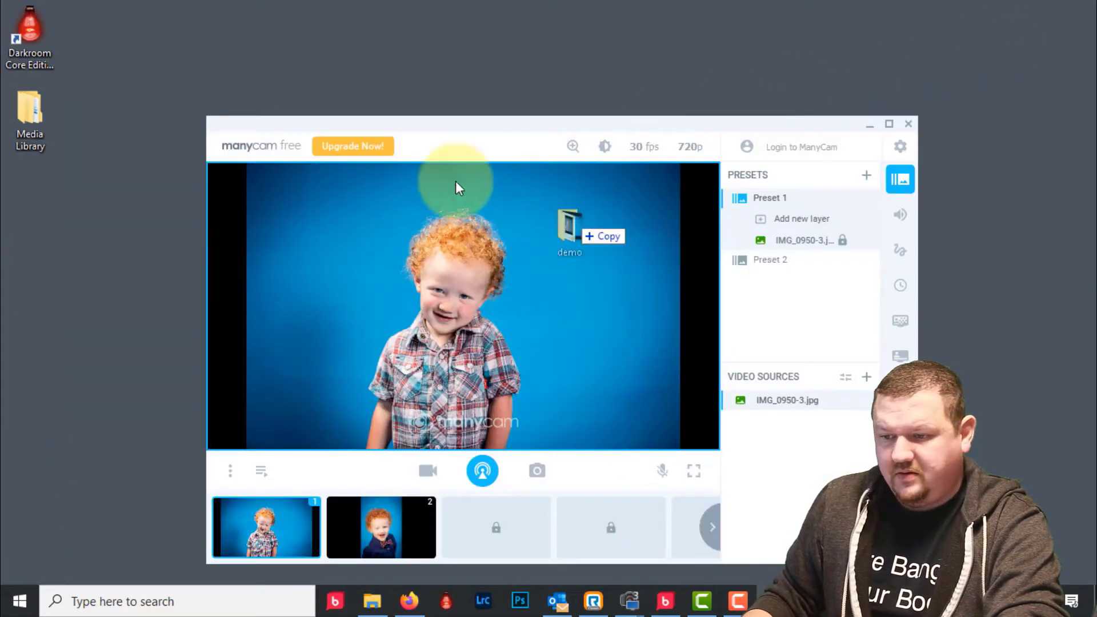
drag(455, 181, 170, 64)
- Open the desktop demo folder to check img_0002.jpg and img_0002_01.jpg, then return to Darkroom Booth
click(149, 113)
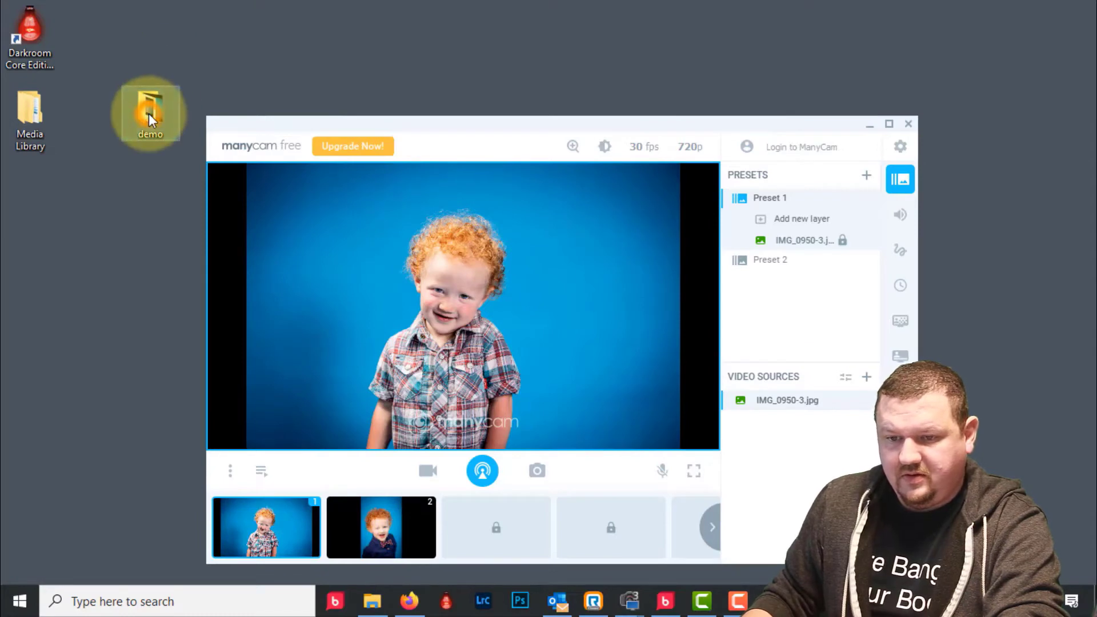
double_click(149, 113)
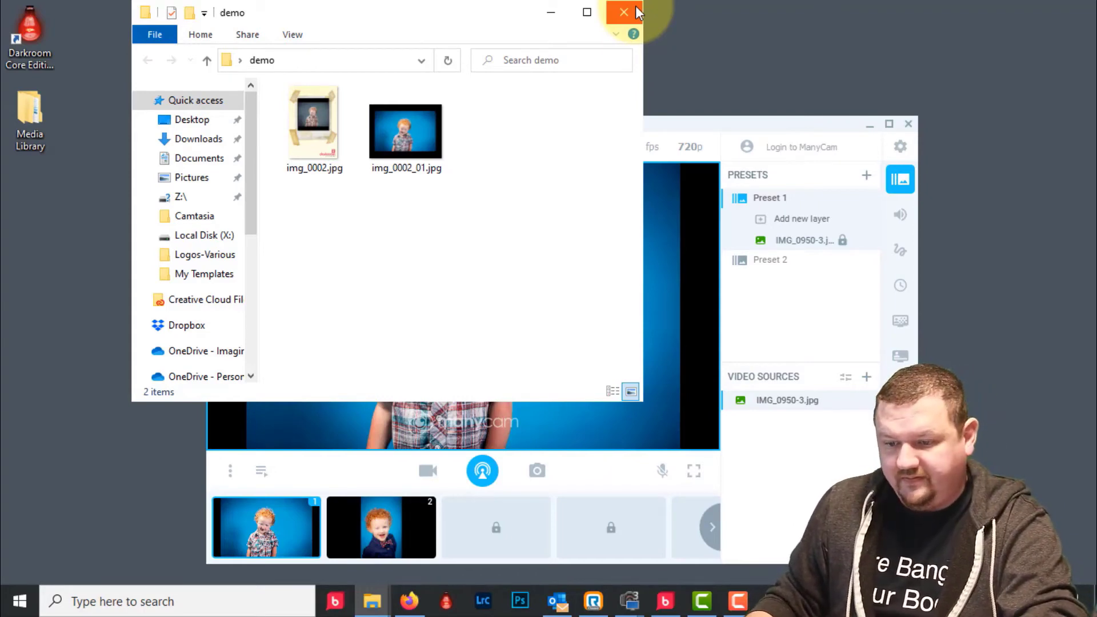
click(636, 6)
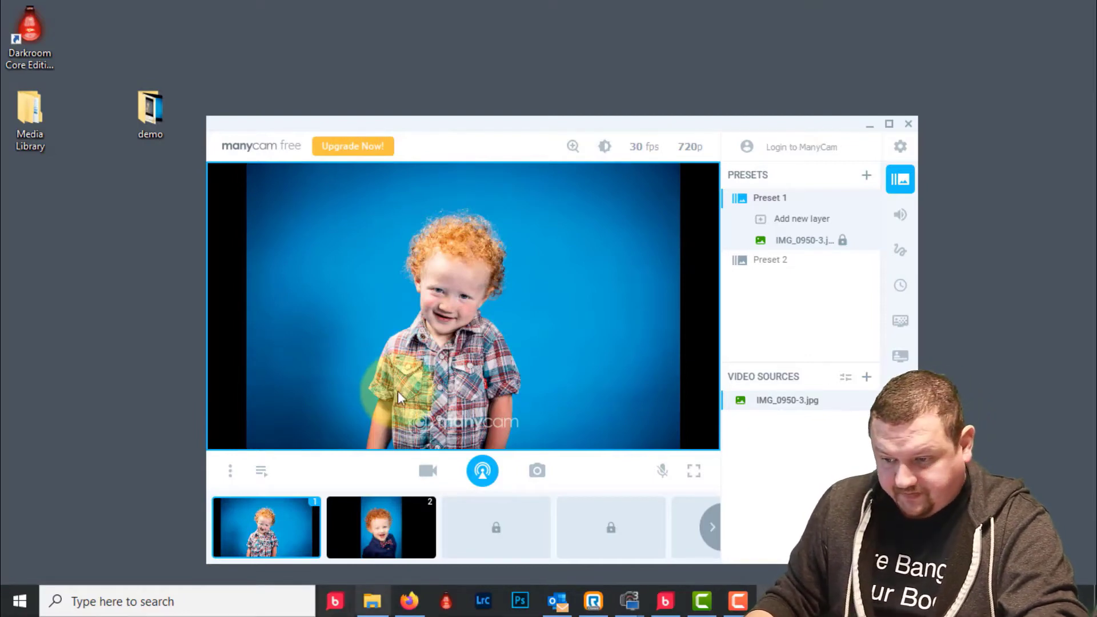
mouse_move(759, 594)
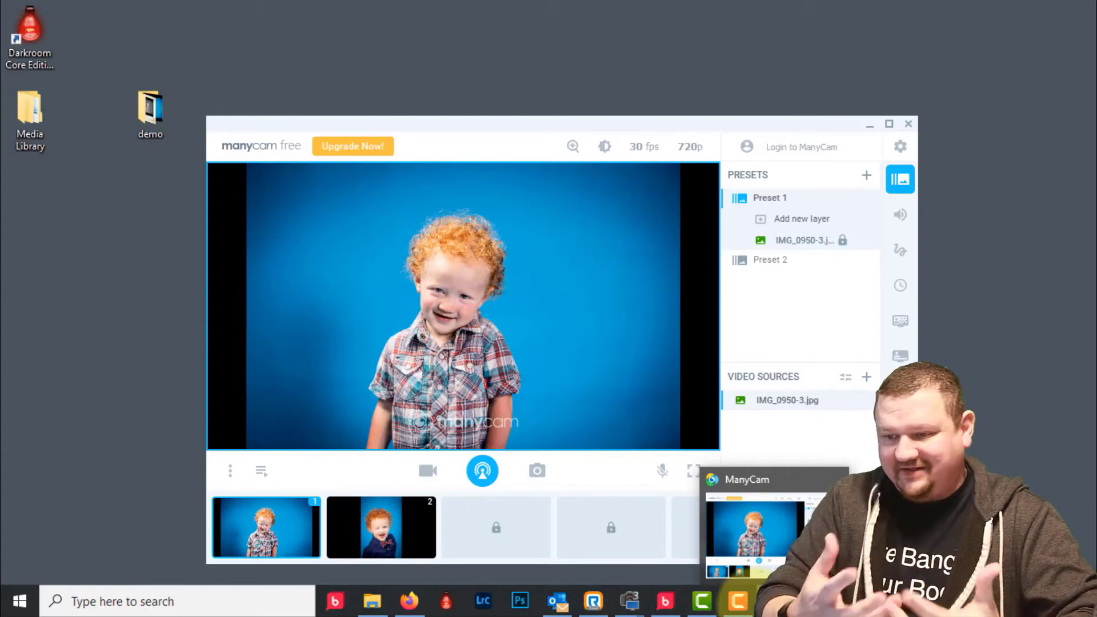
click(667, 603)
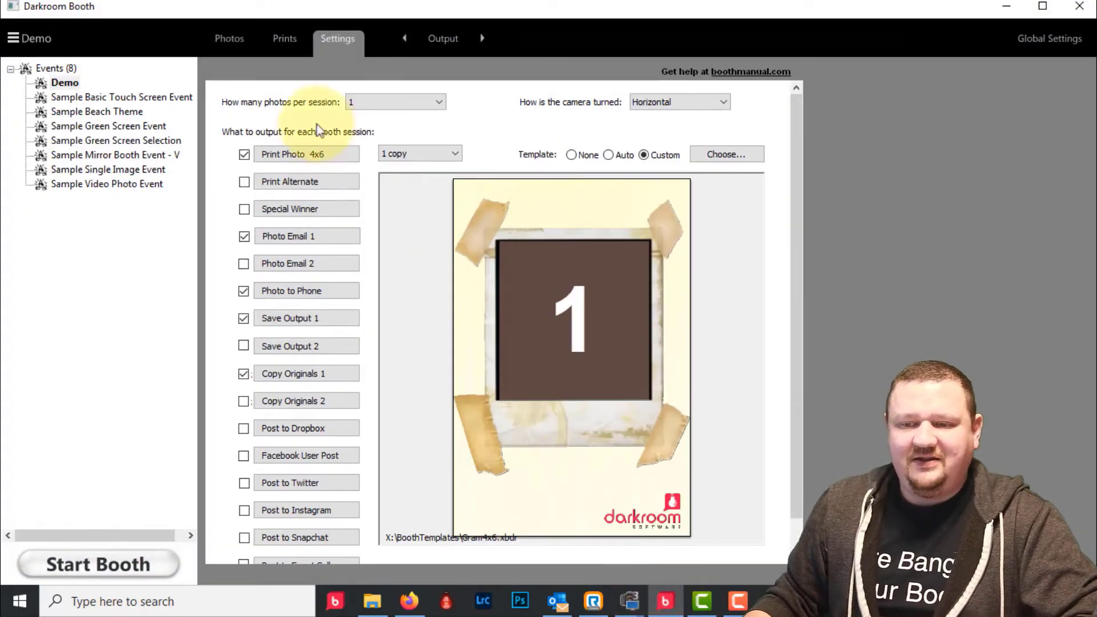
- Review the Demo event's 4x6 prints, then view captured photos 0001 and 0002
click(286, 39)
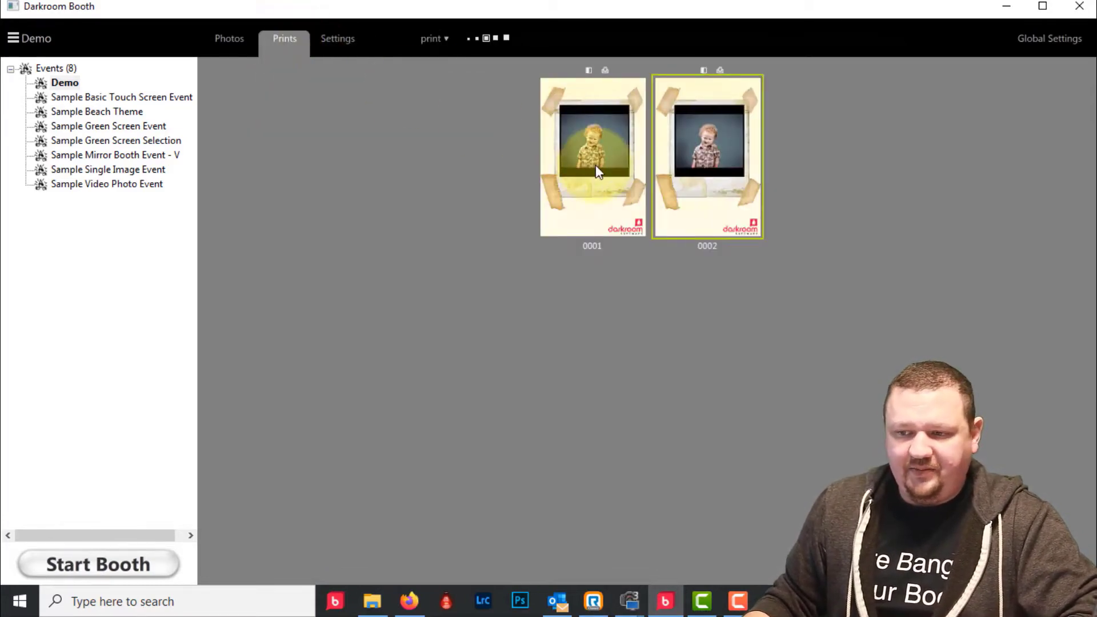
click(223, 44)
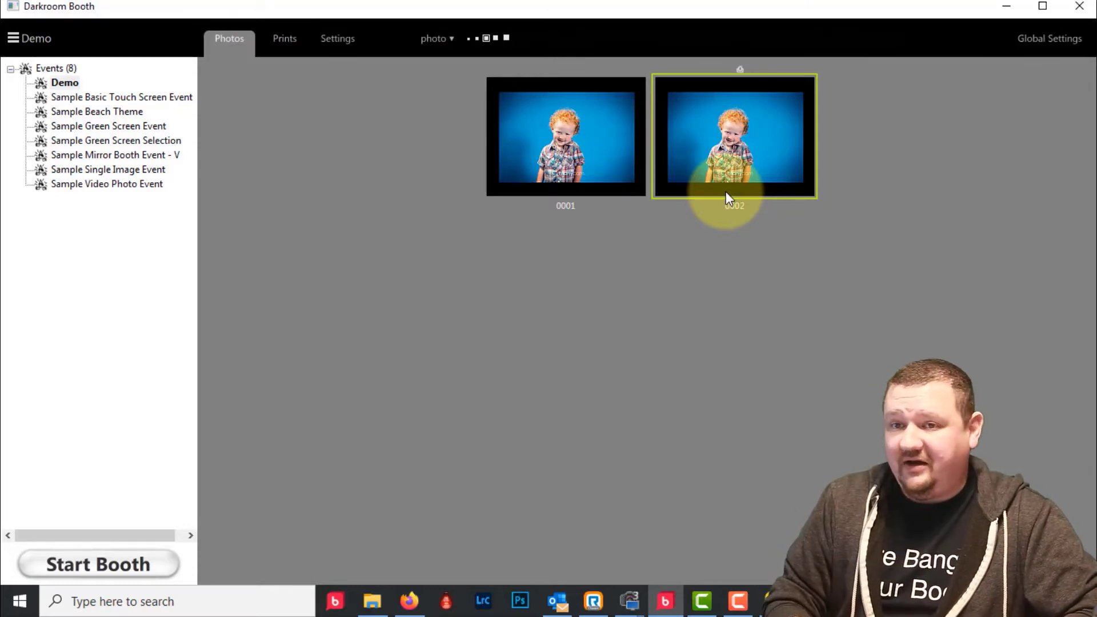
- Inspect photo 0001's storage folder X:\20210208\ed_0010\photos and the X: drive root, then close Explorer
right_click(602, 118)
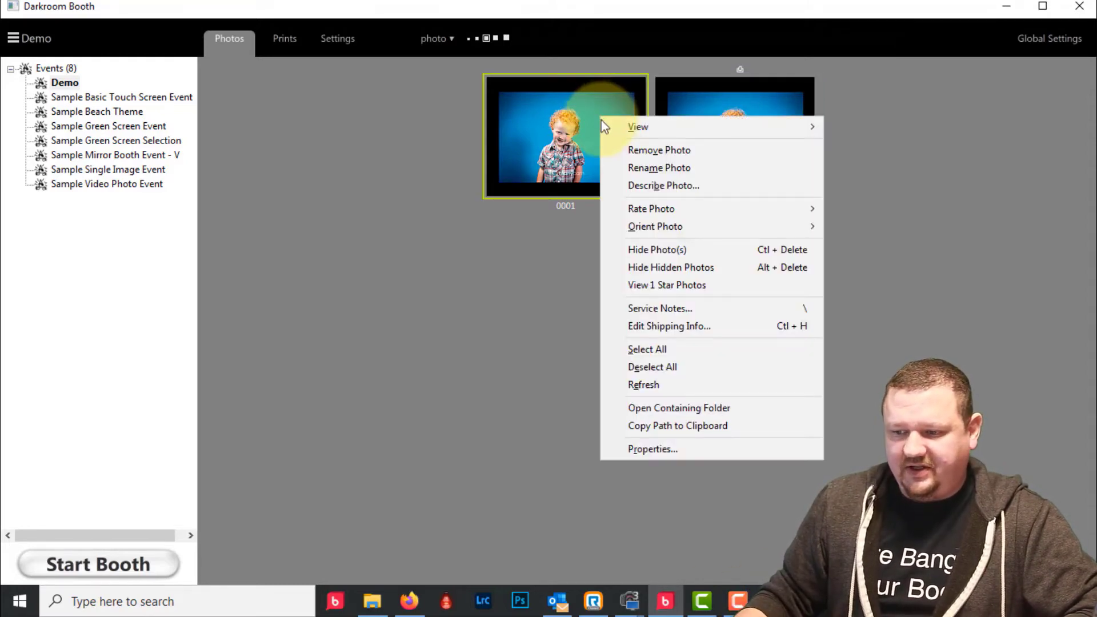
click(673, 409)
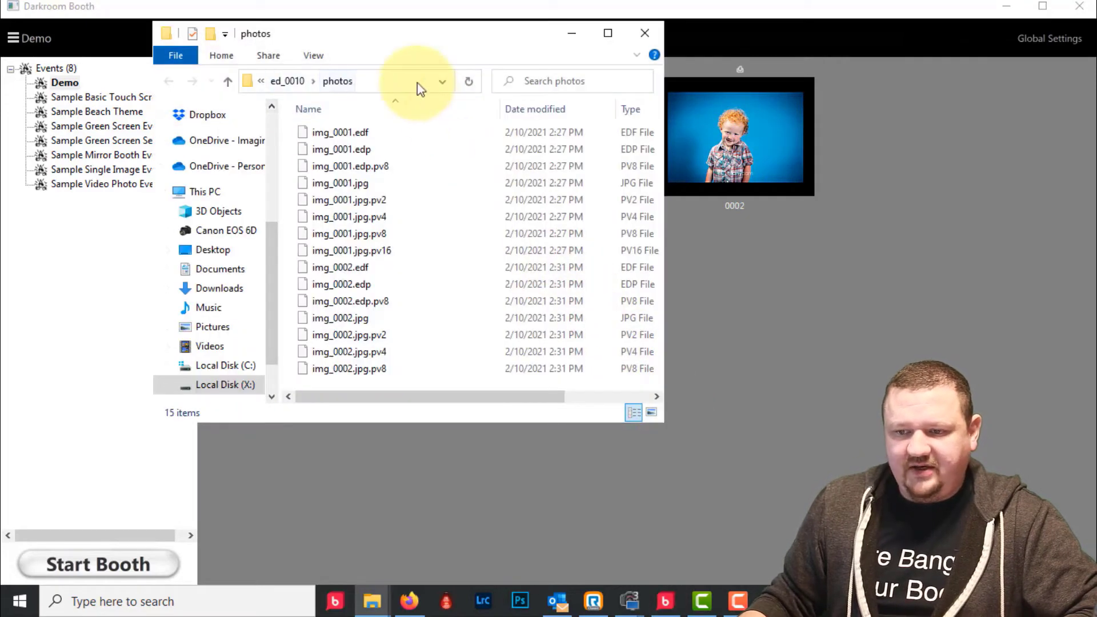
click(417, 84)
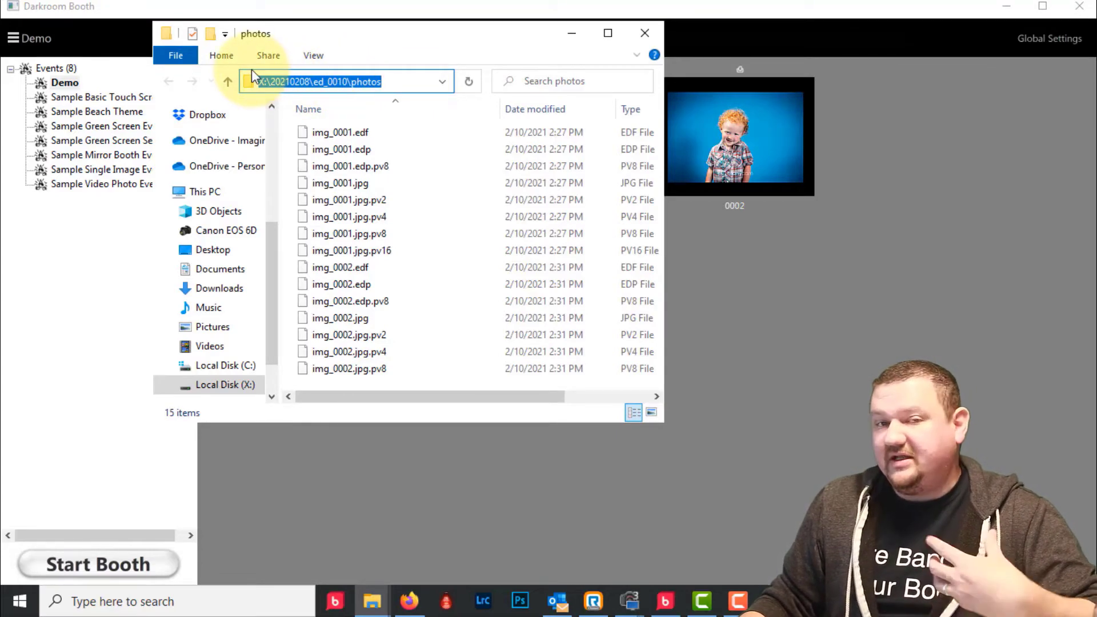
click(220, 385)
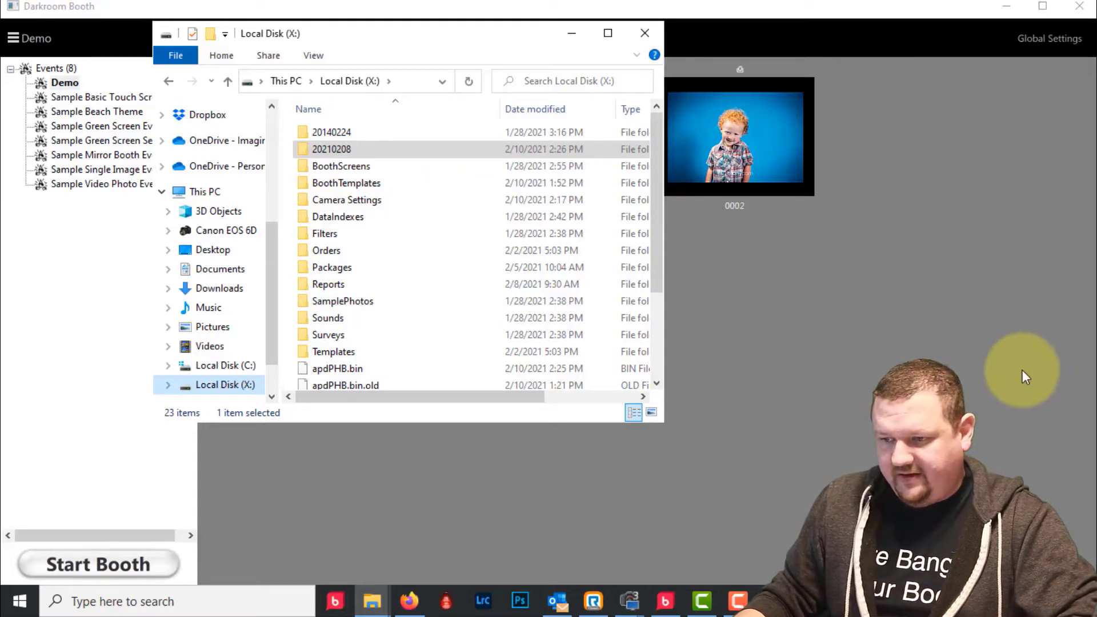
click(920, 366)
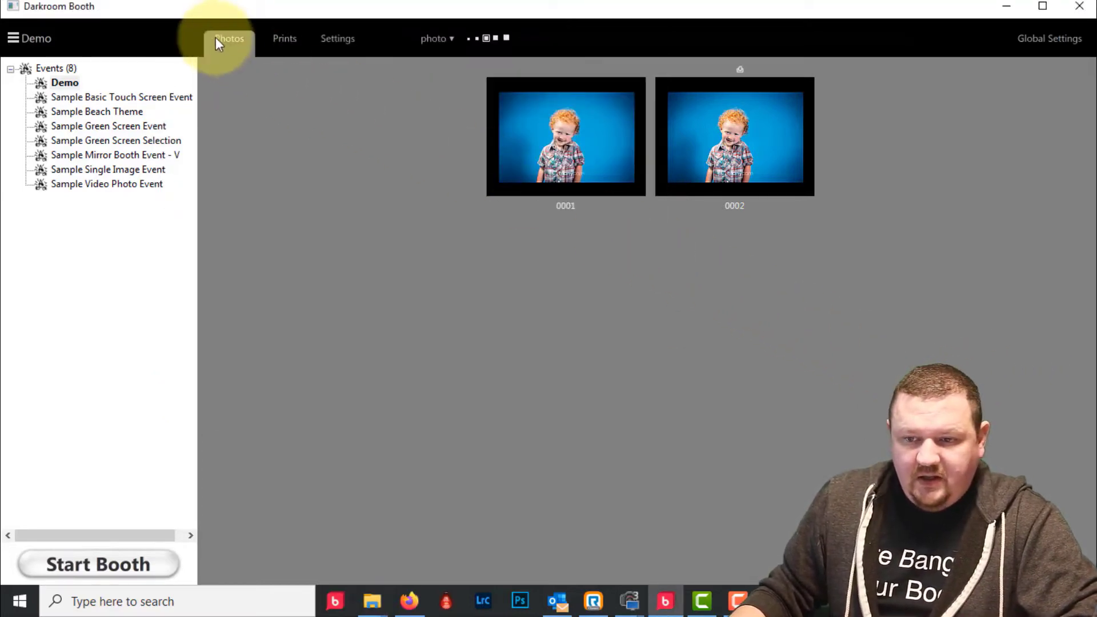
- Show the Settings page and reselect the Demo event to see its 4x6 Gram4x6 output
click(334, 40)
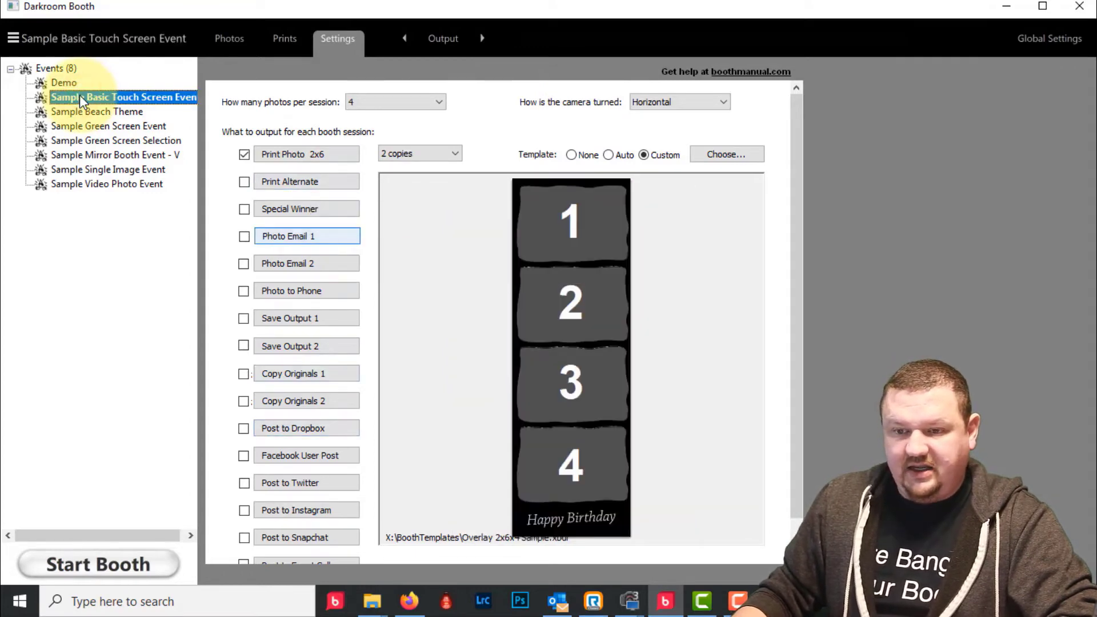
click(80, 95)
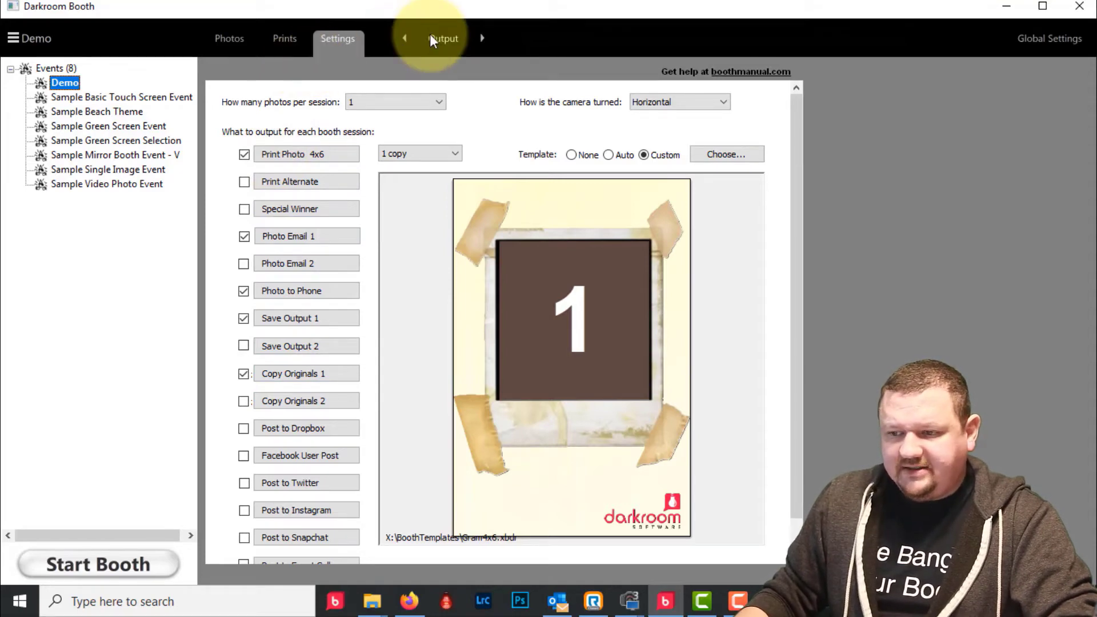
- Browse the print template library and begin a new template
click(738, 155)
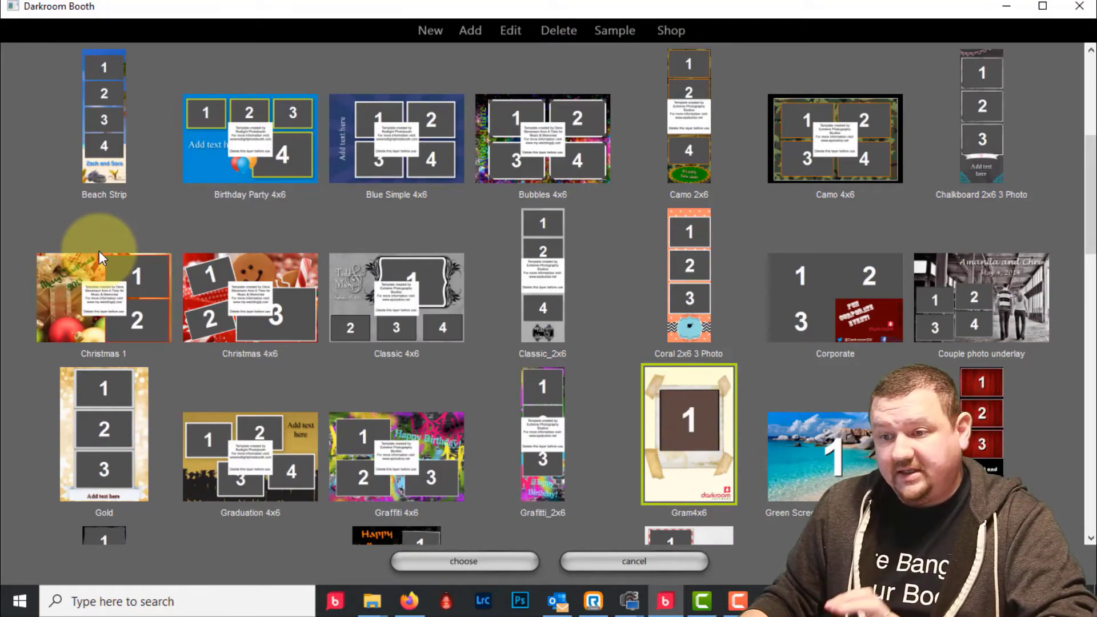
scroll(482, 227, down, 10)
scroll(484, 229, down, 2)
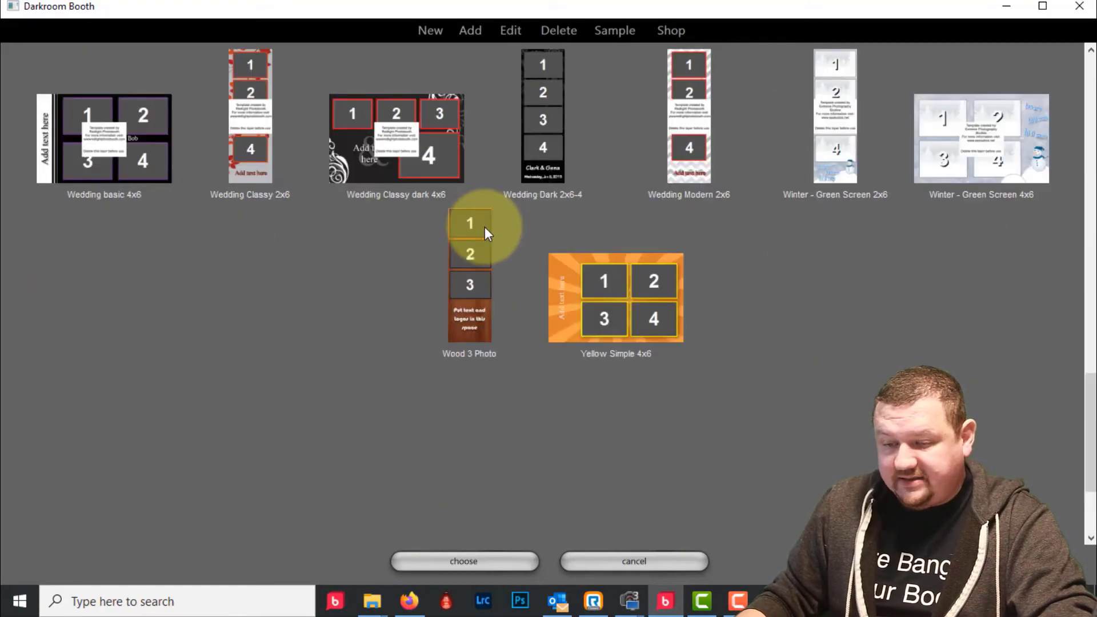
scroll(483, 231, up, 15)
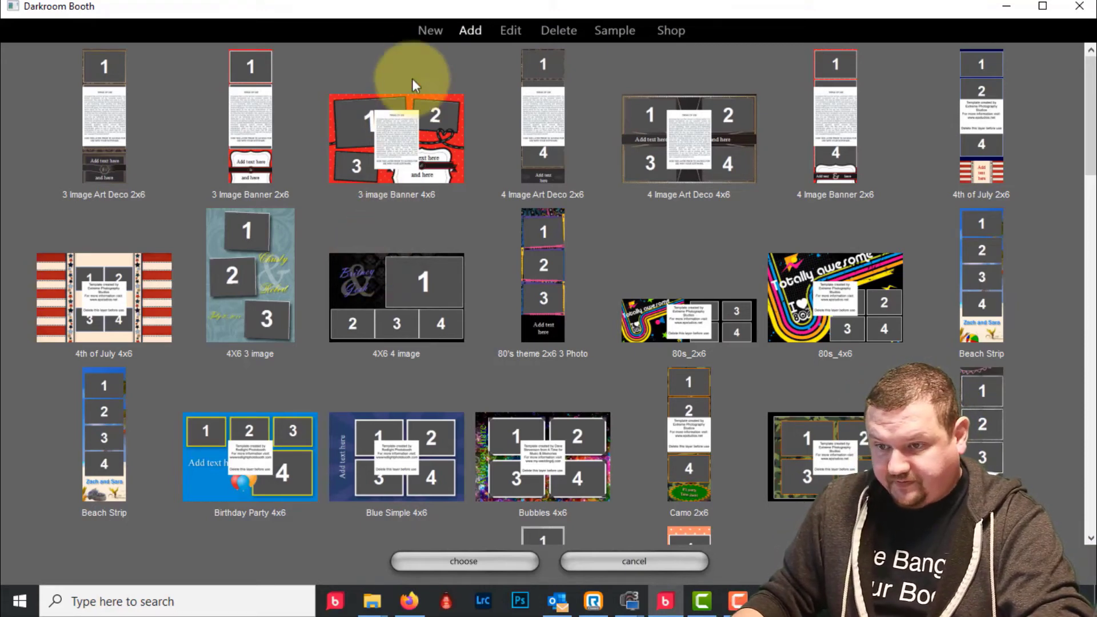
click(424, 29)
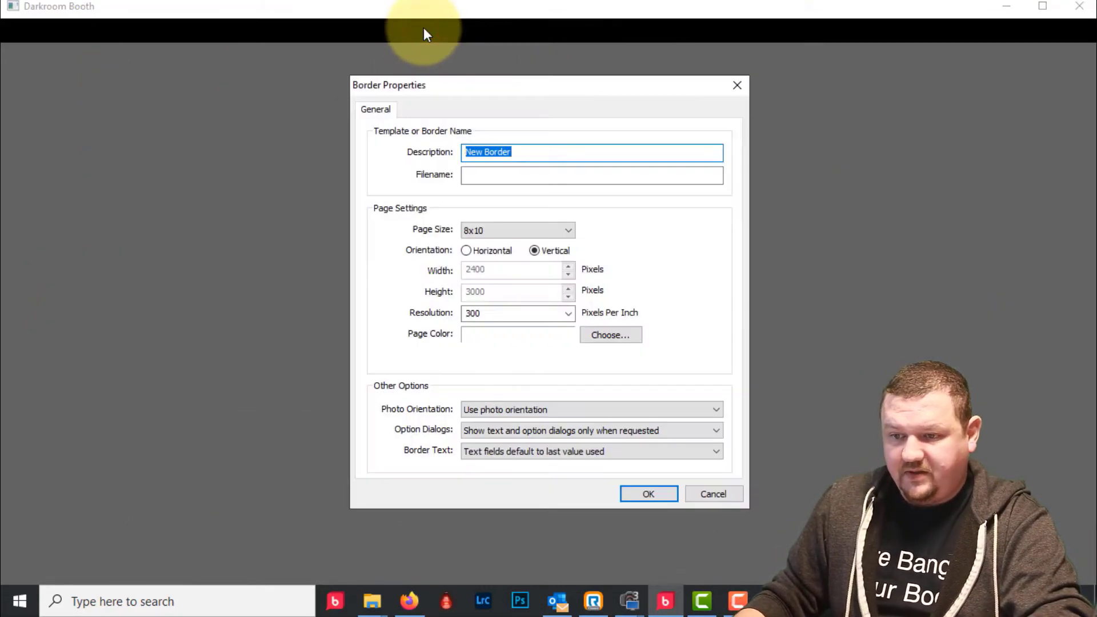
- Set the new template's page size to 2x6 and edit its description
click(497, 231)
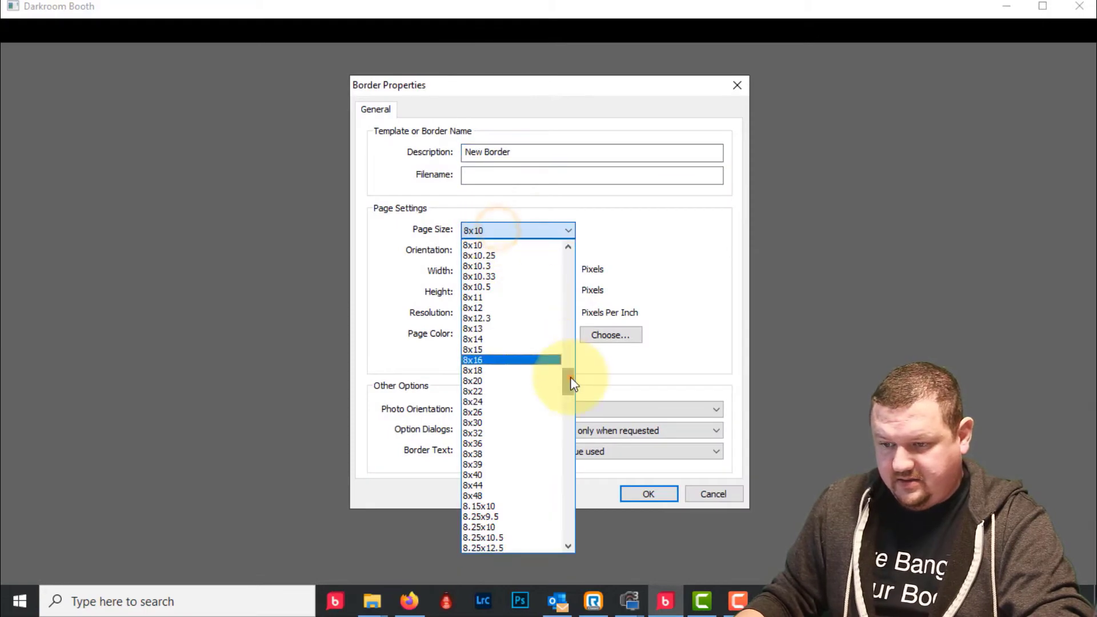
drag(568, 378, 565, 230)
click(503, 257)
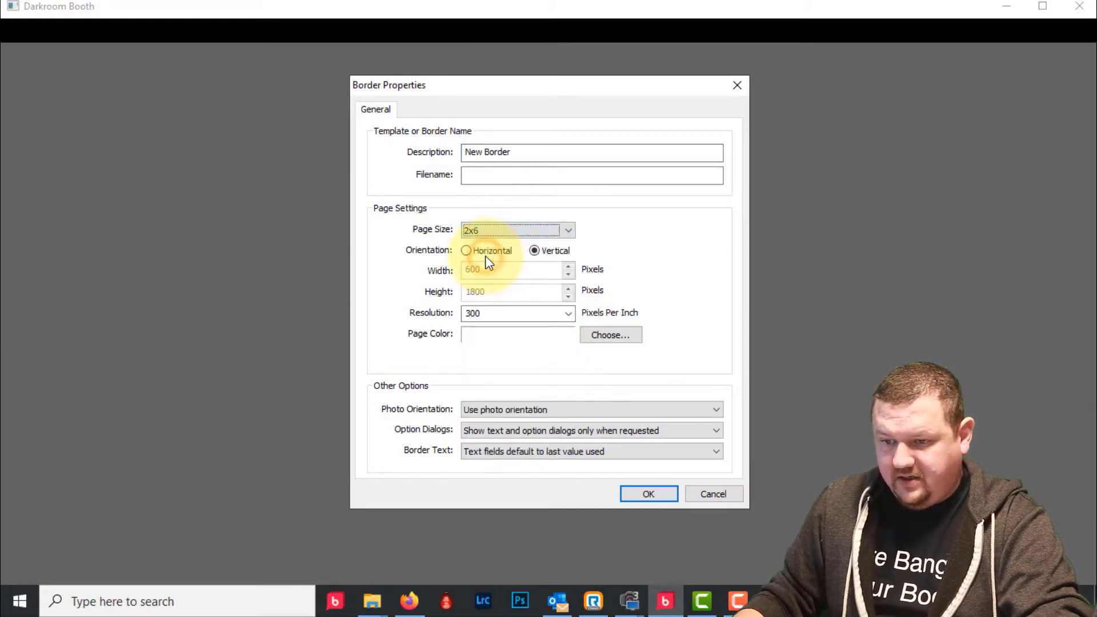
double_click(520, 151)
text(2x6 demo)
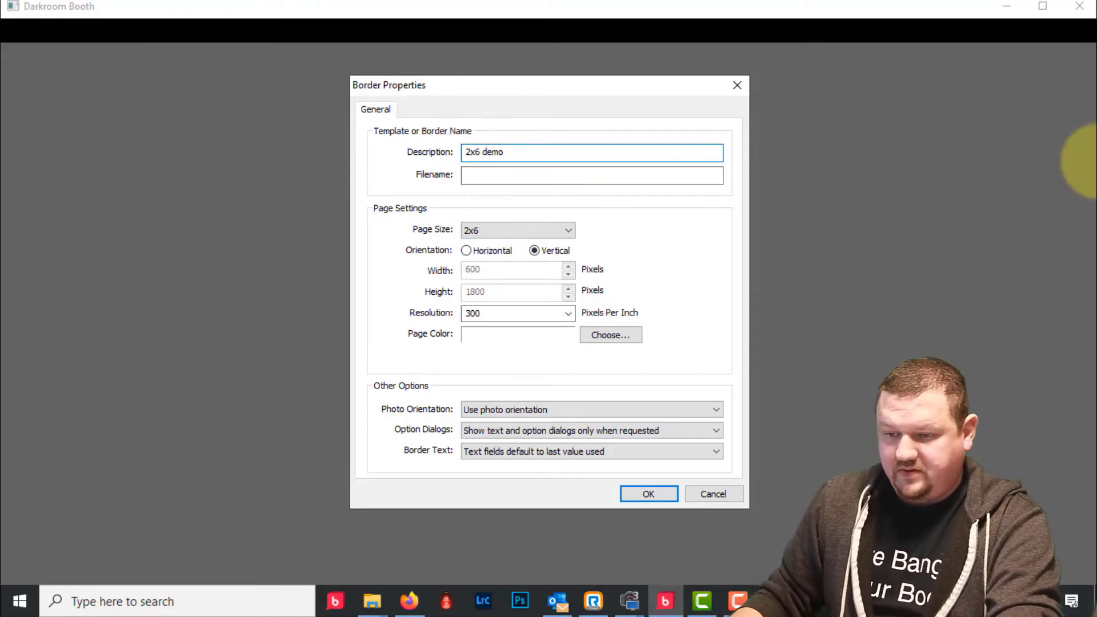
click(649, 495)
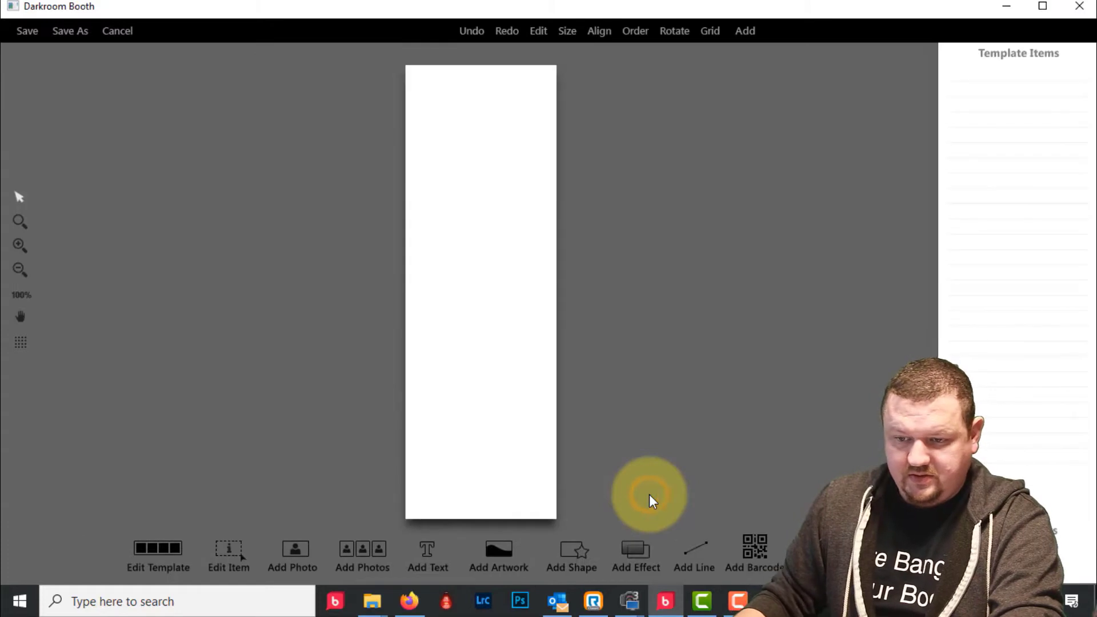
- Add a three-row photo composite enlarged to fill the strip, plus a text object
click(370, 561)
click(516, 137)
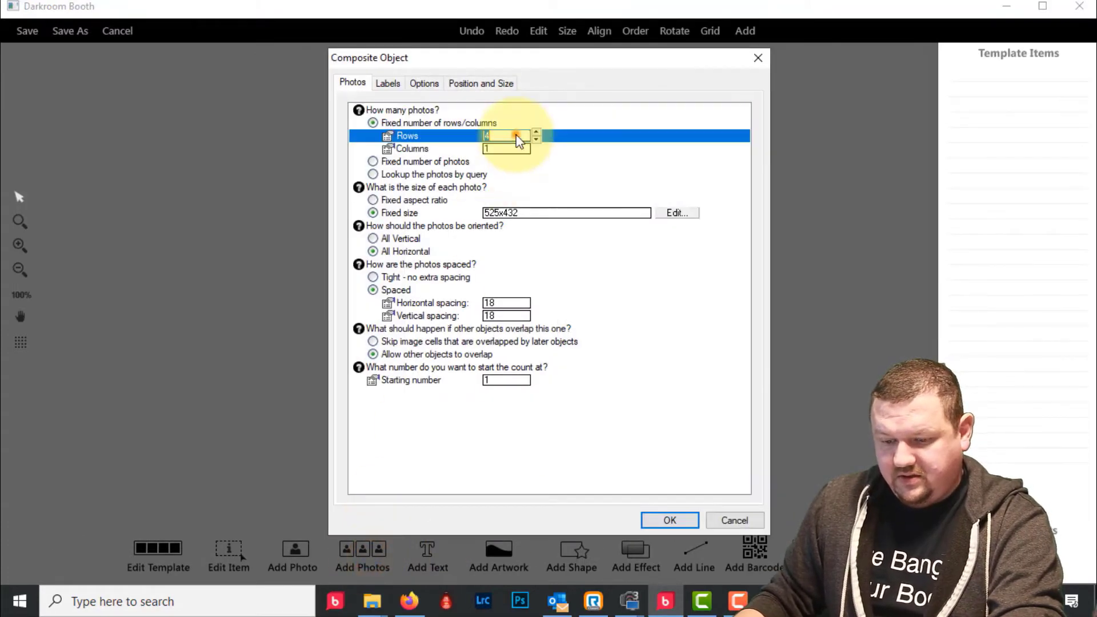
text(3)
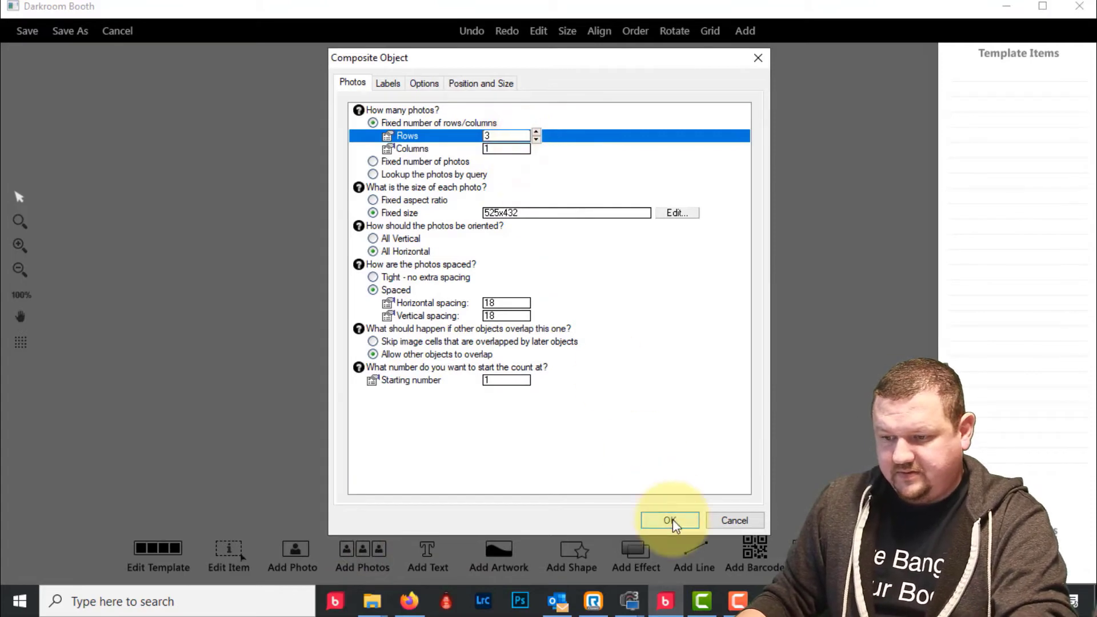
click(672, 522)
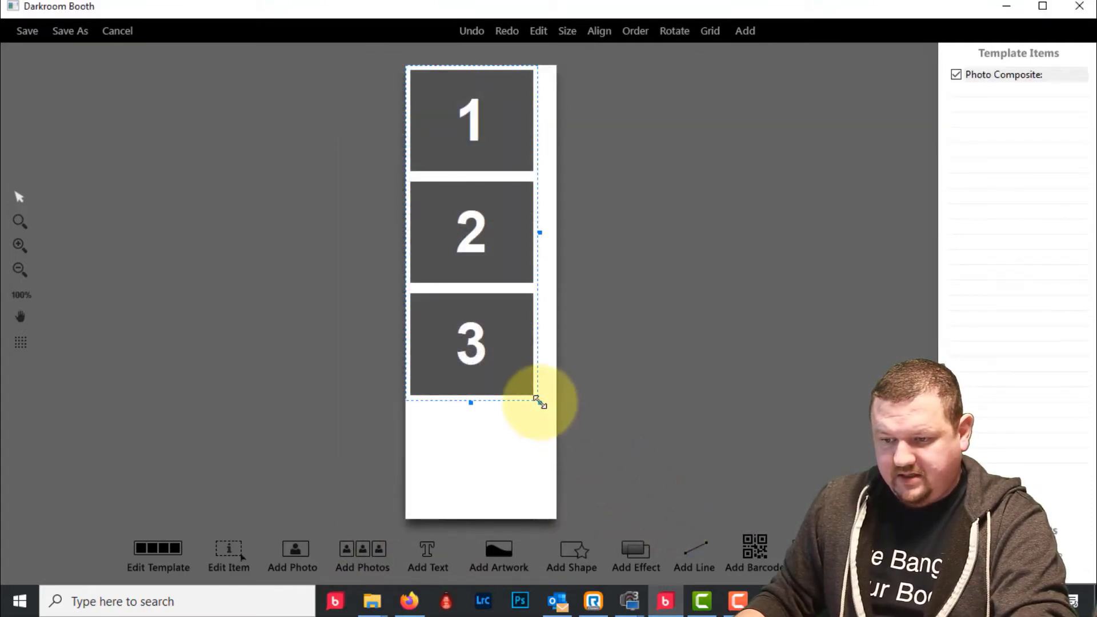
drag(539, 400, 558, 424)
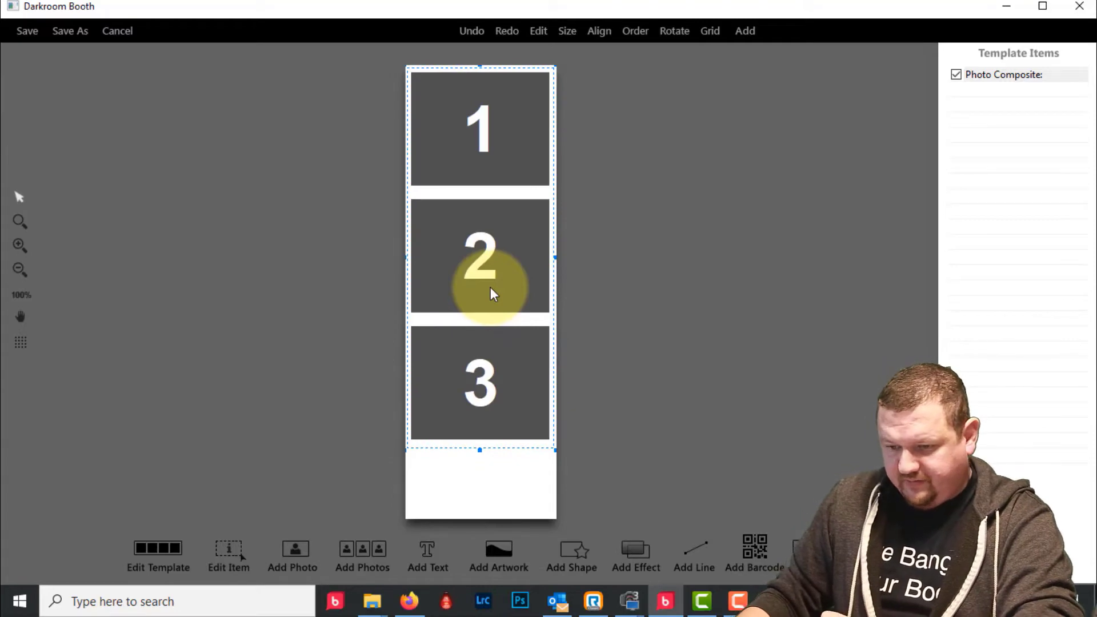
click(413, 558)
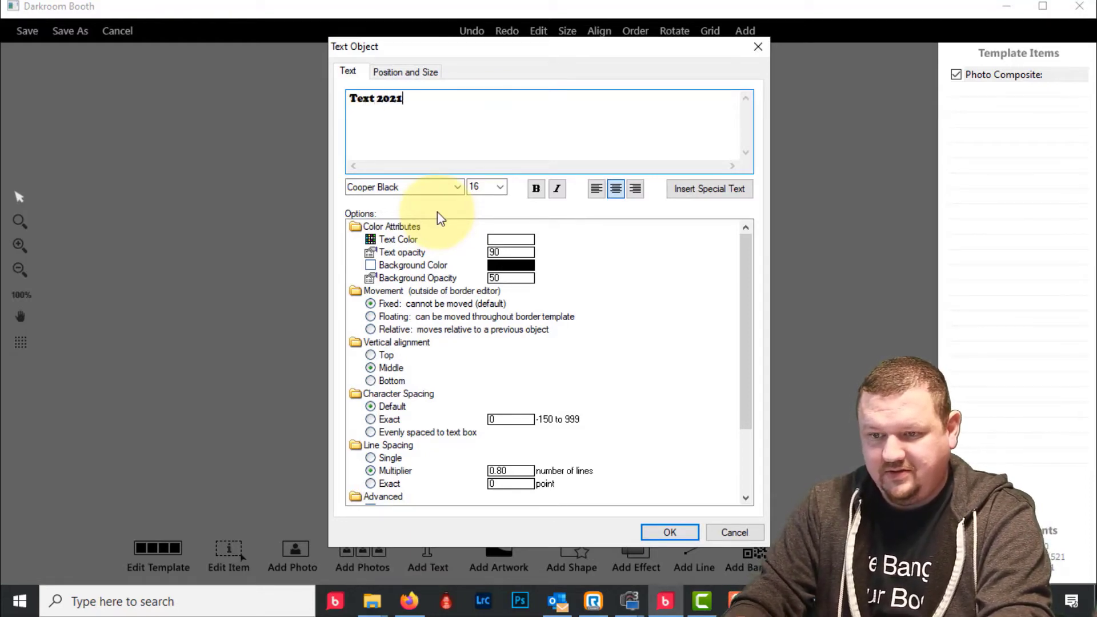
- Place the Text 2021 caption below photo panel 3 and change its colour to black
click(657, 531)
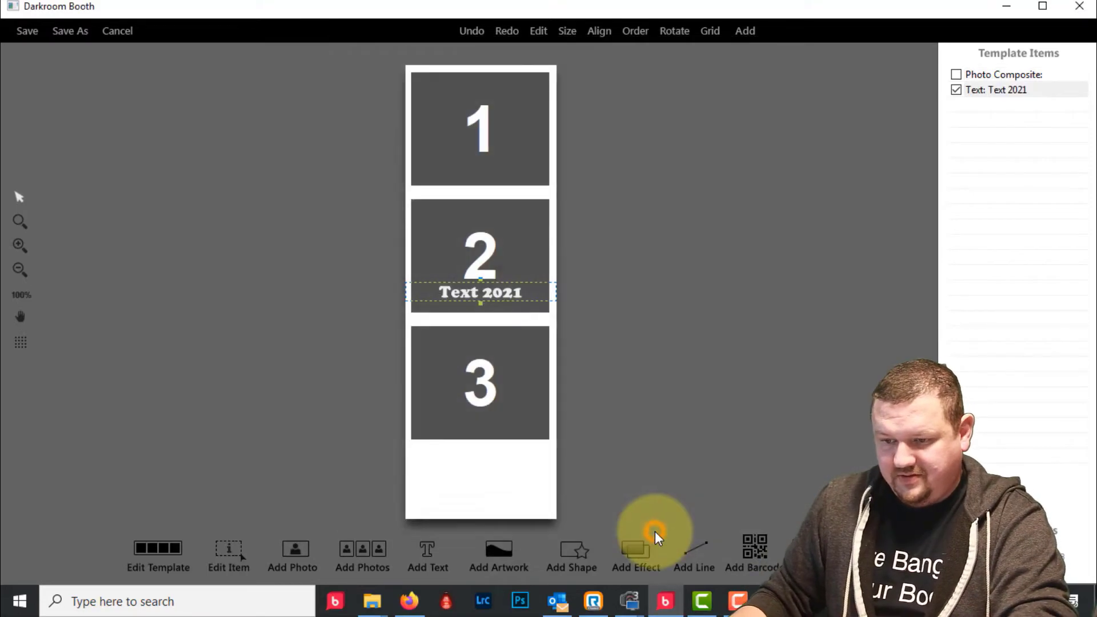
drag(482, 294, 486, 453)
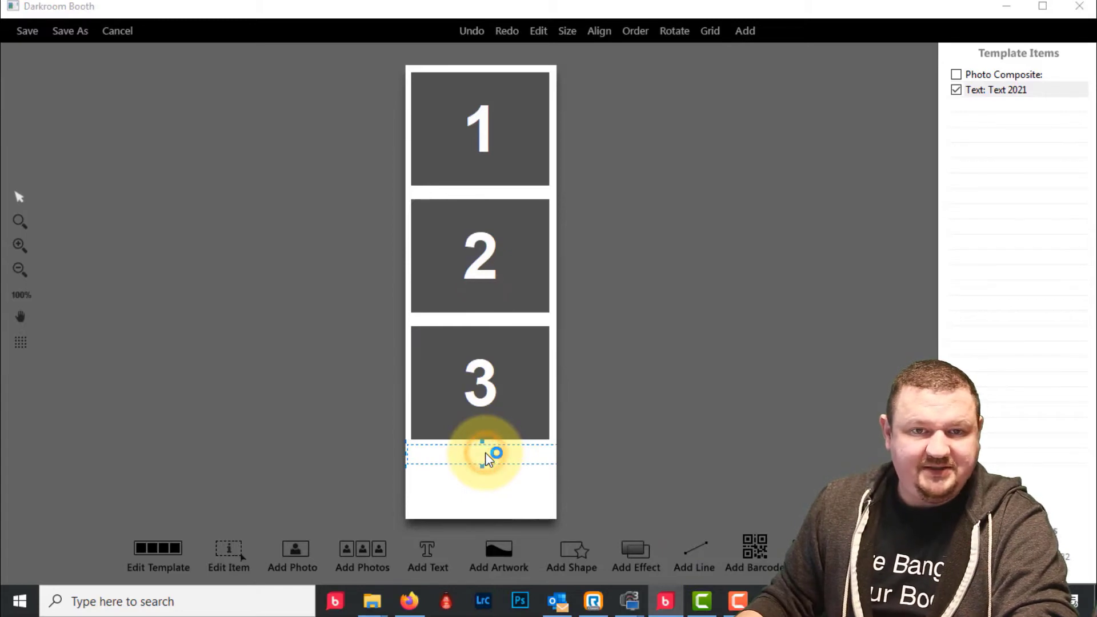
double_click(486, 453)
click(514, 240)
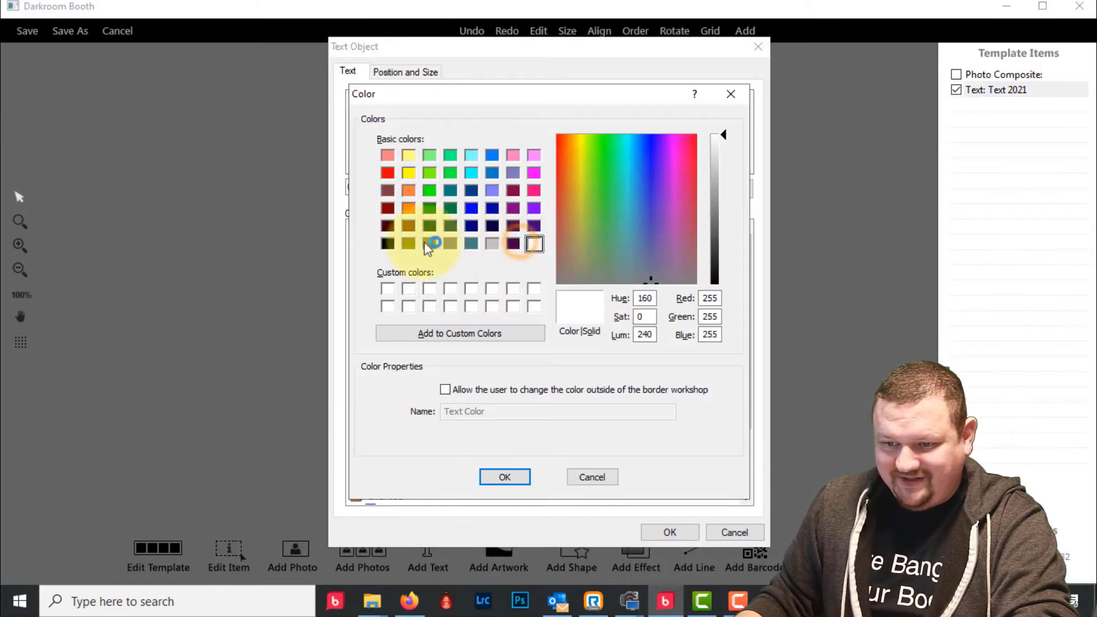
click(388, 244)
click(504, 477)
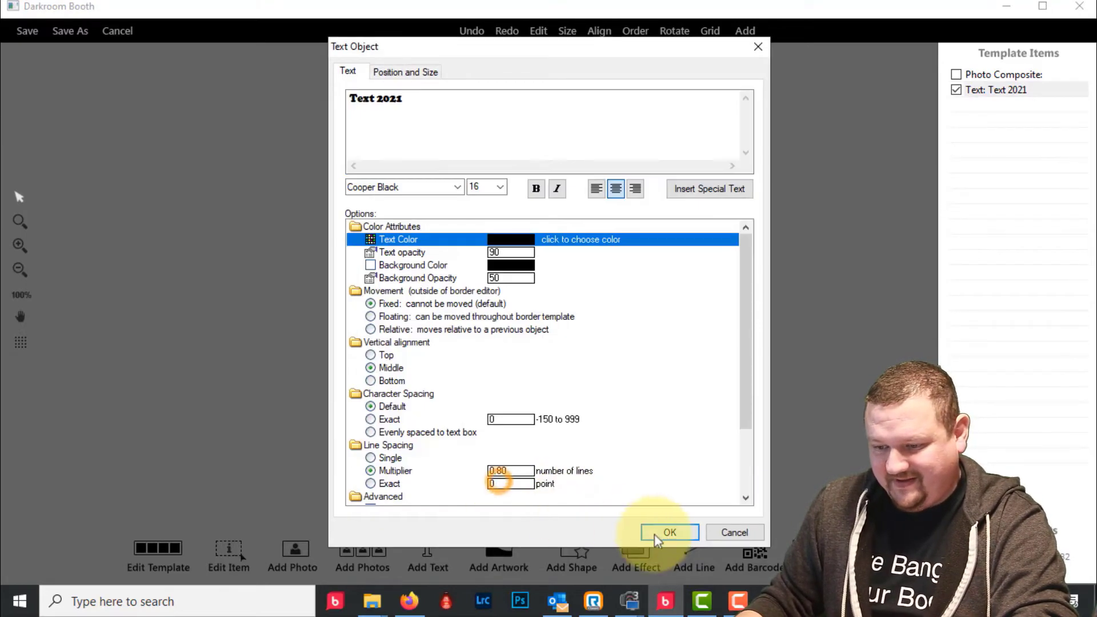
click(669, 532)
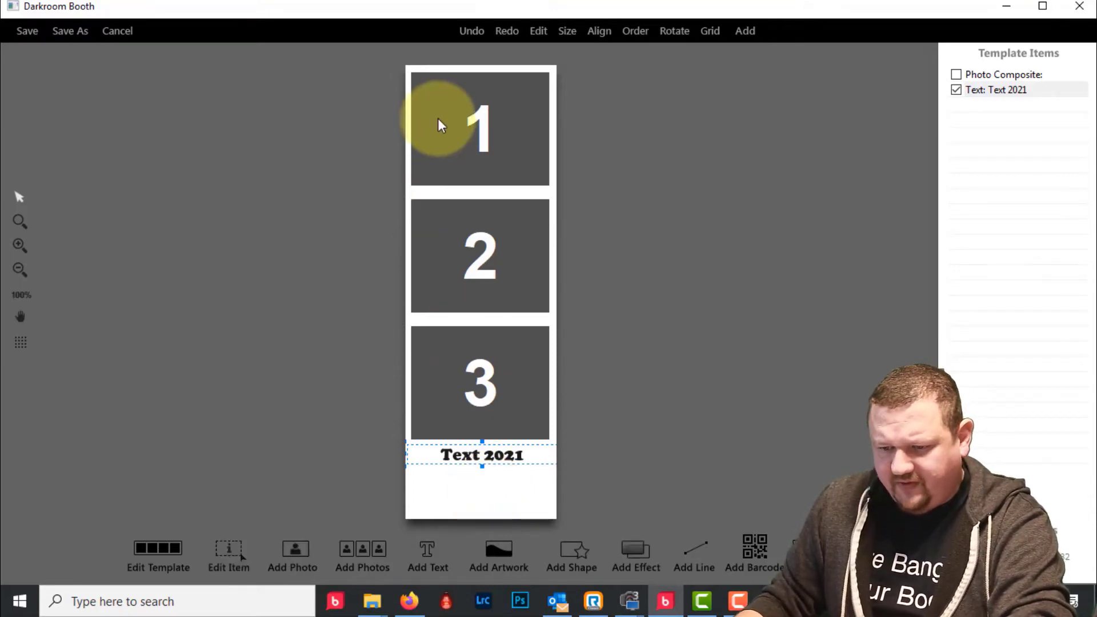
- Start a new artwork and browse to Documents > Darkroom Stuff > Logos-Various
click(499, 550)
click(674, 133)
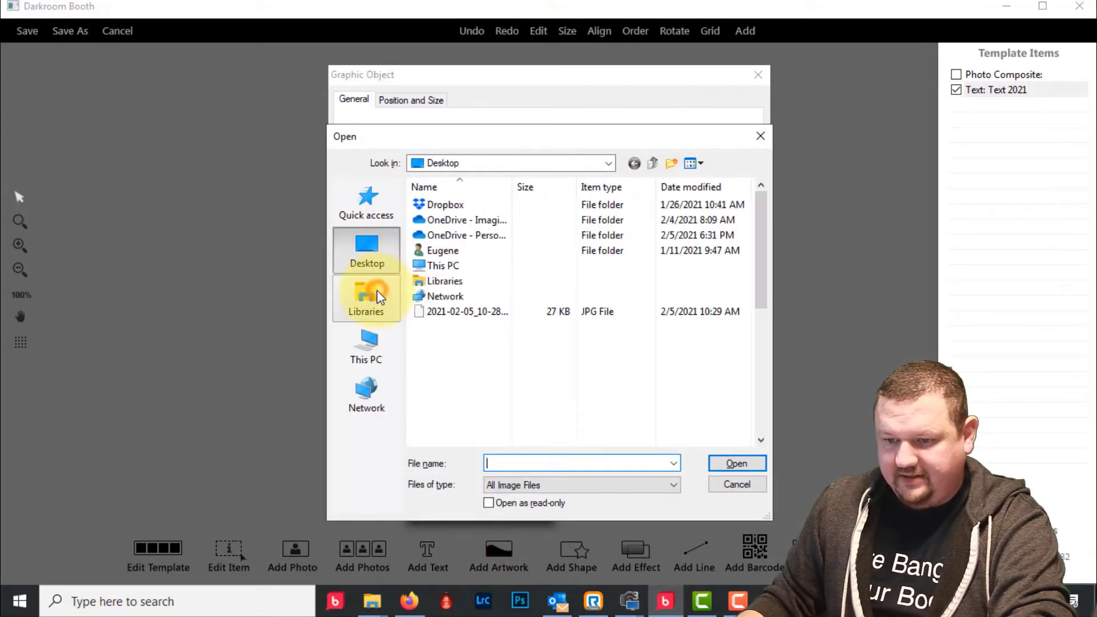
click(378, 297)
click(364, 360)
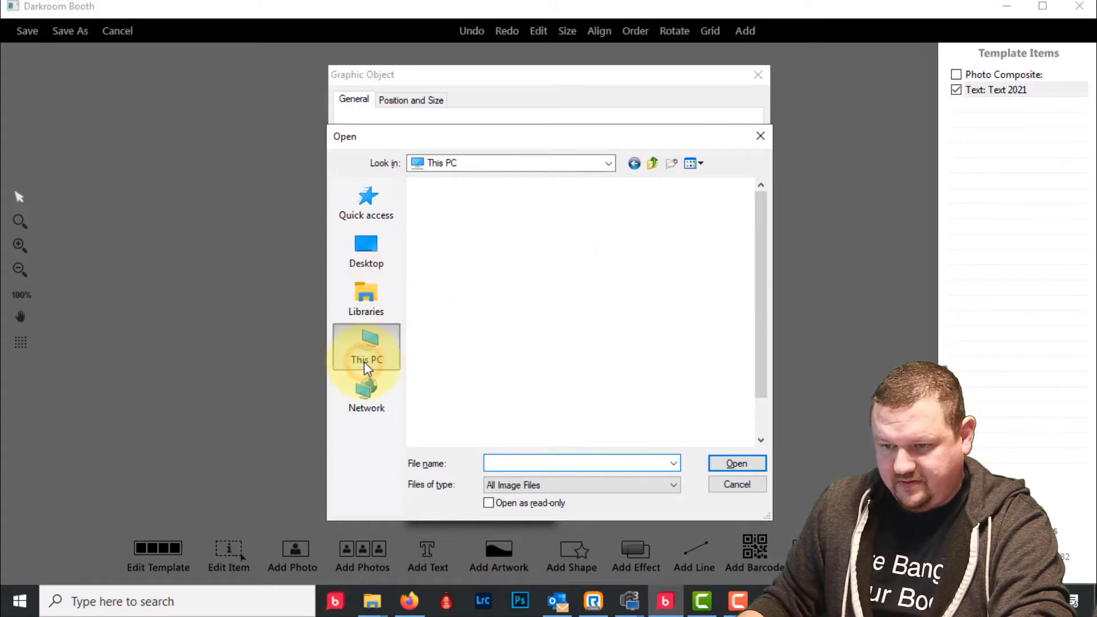
click(454, 311)
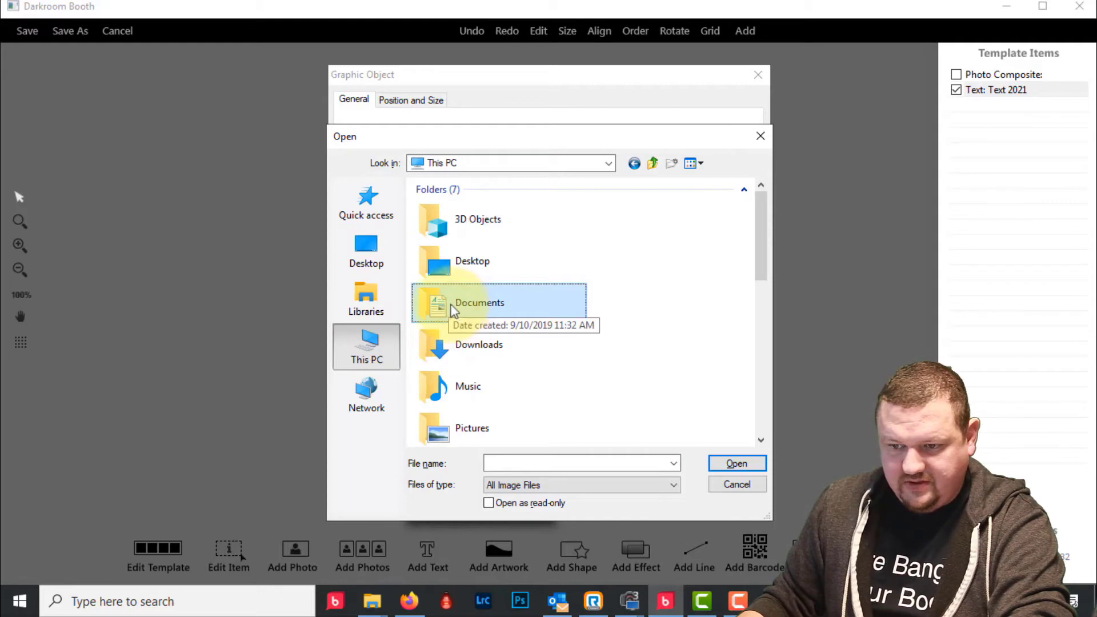
double_click(451, 308)
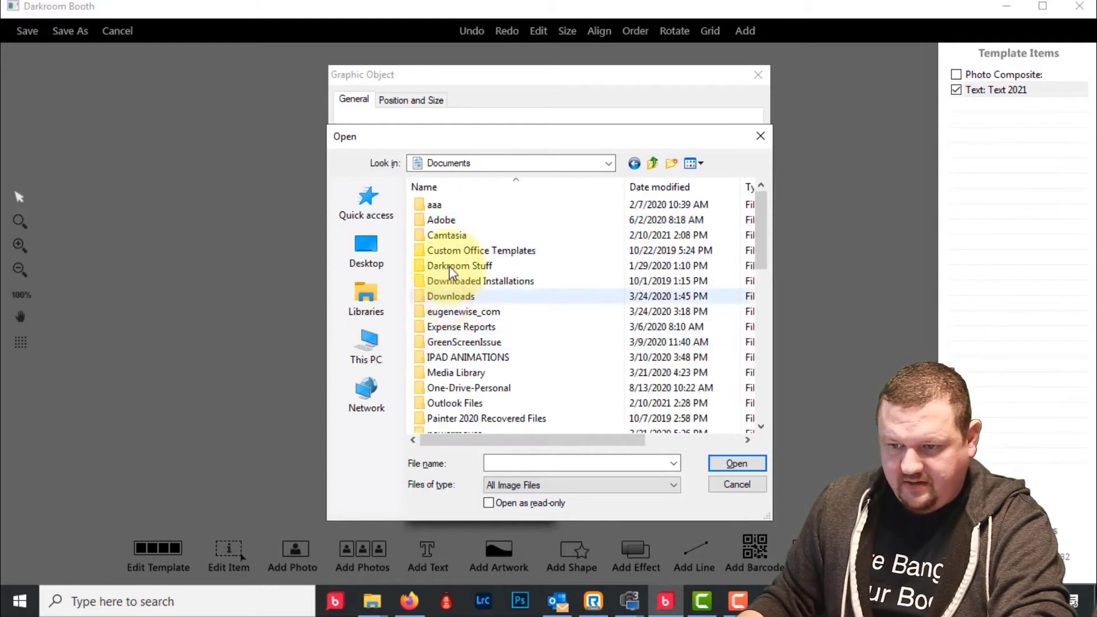
click(451, 269)
double_click(452, 267)
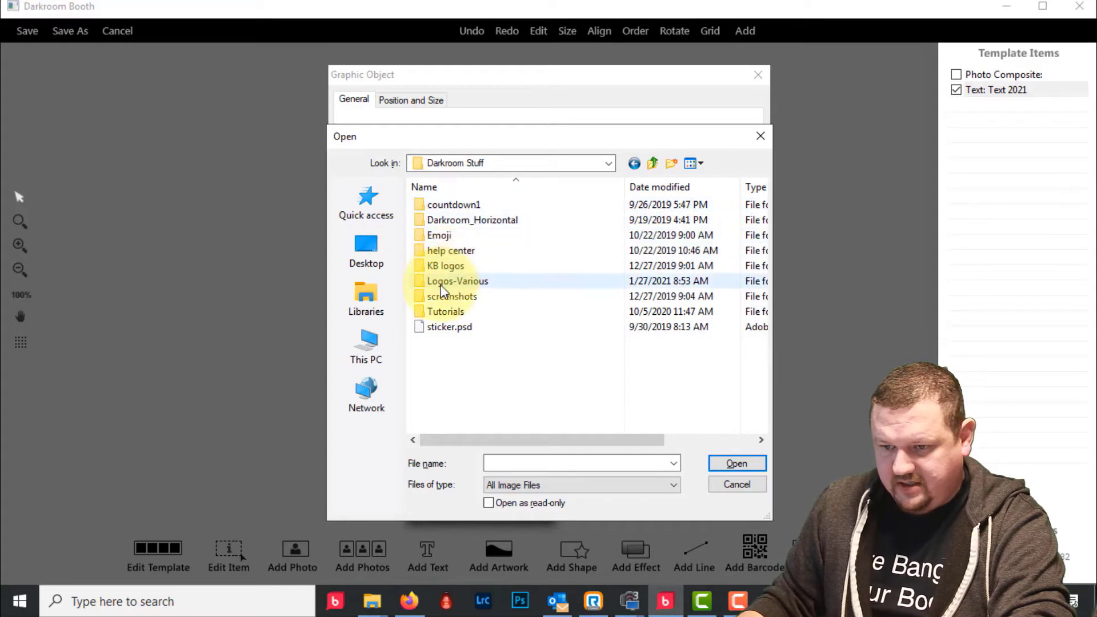
double_click(443, 282)
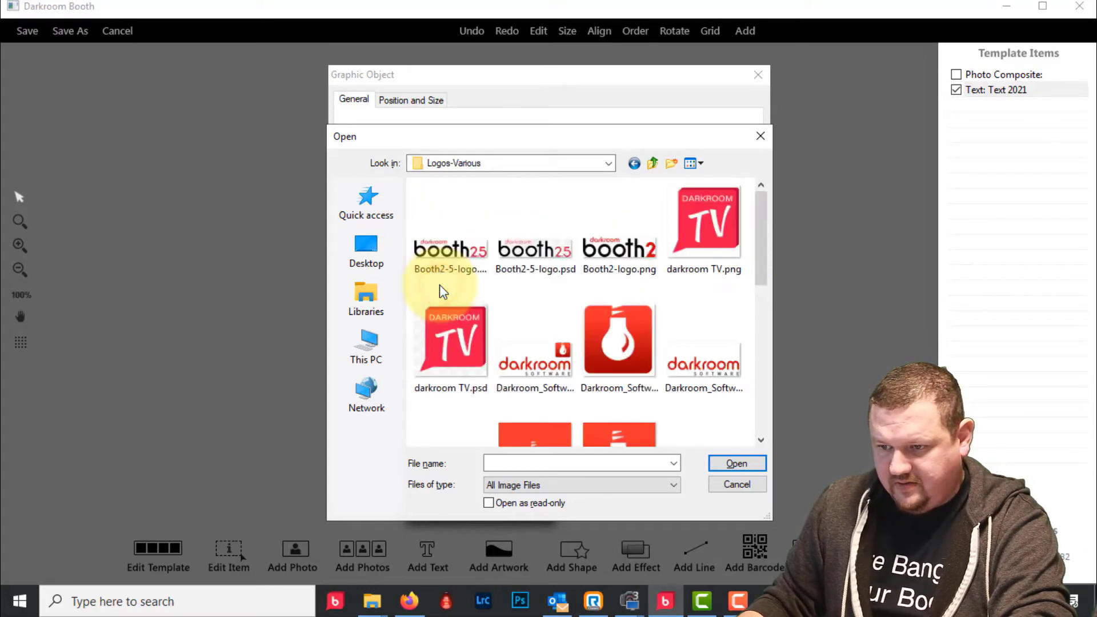
- Load the Darkroom Software logo and drag it to the strip bottom, beneath 'Text 2021'
click(712, 371)
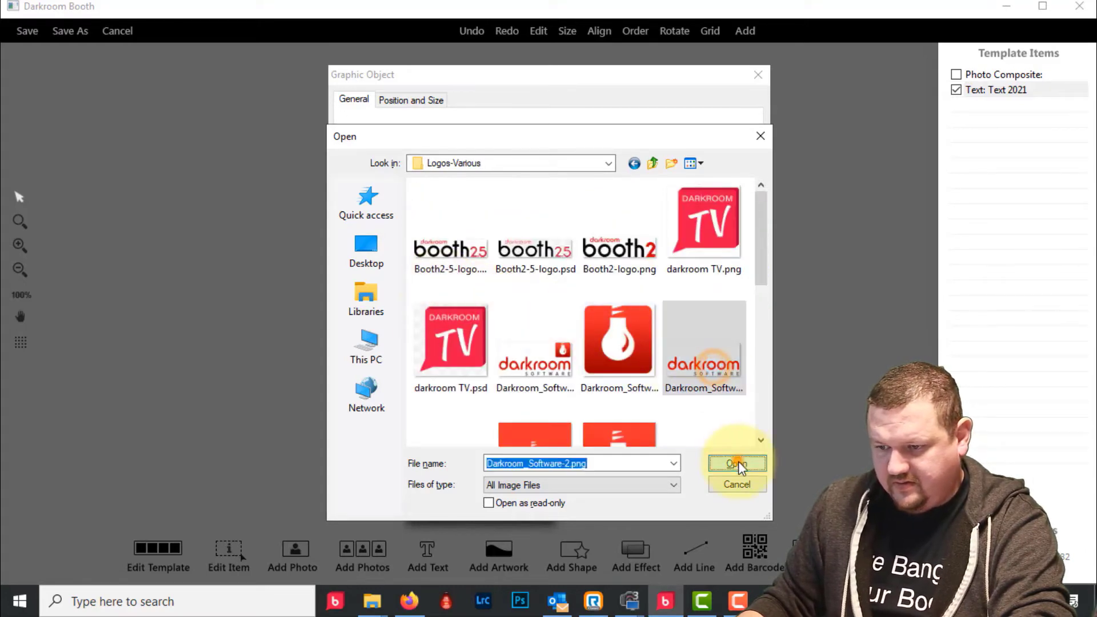
click(736, 463)
click(666, 502)
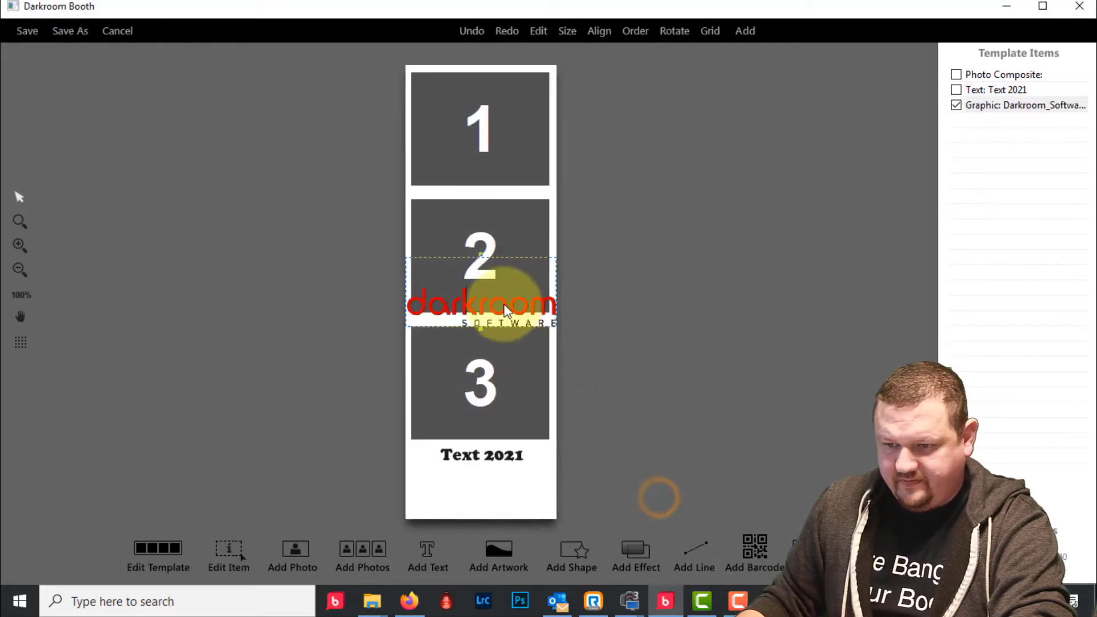
drag(503, 303, 500, 488)
scroll(504, 320, down, 3)
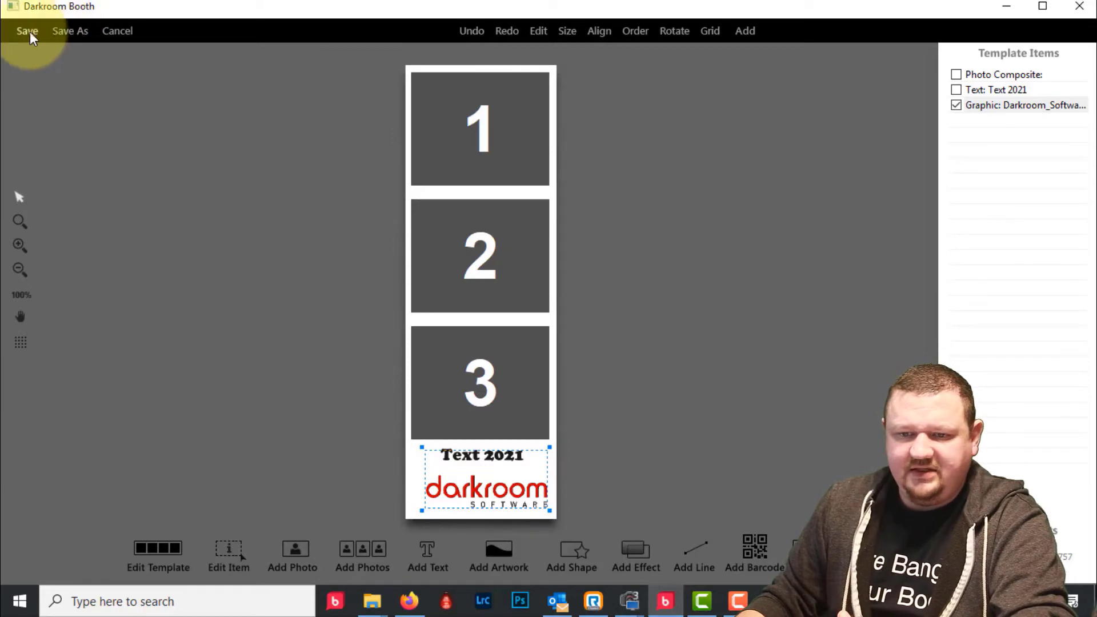
- Save the strip as '2x6 demo.xbdr' and choose it as the Demo event's print template
click(69, 32)
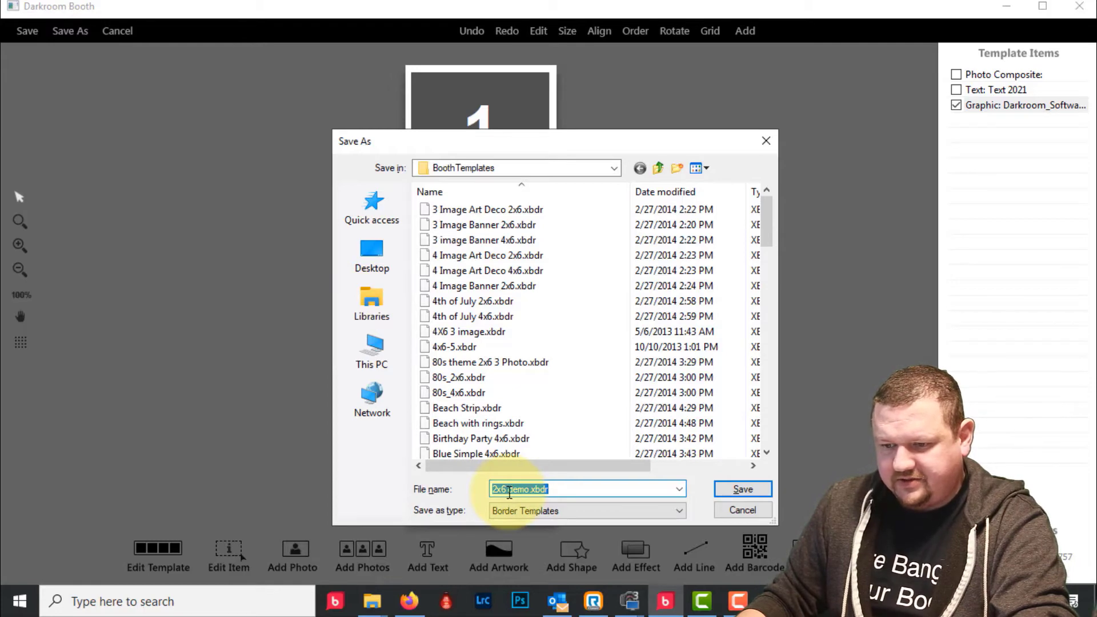
click(742, 489)
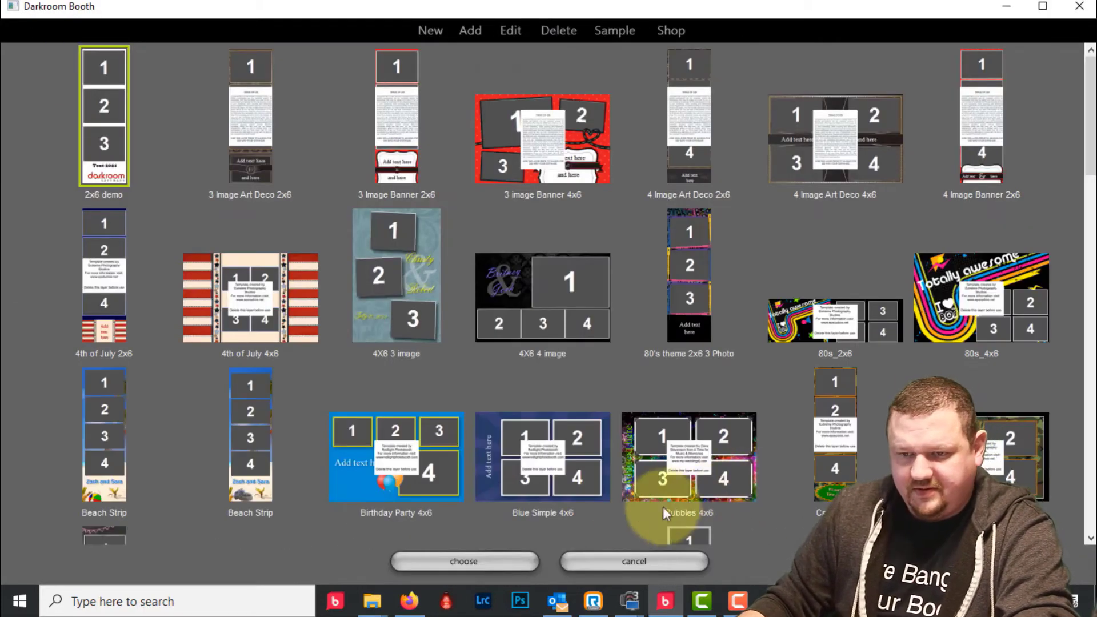
click(448, 560)
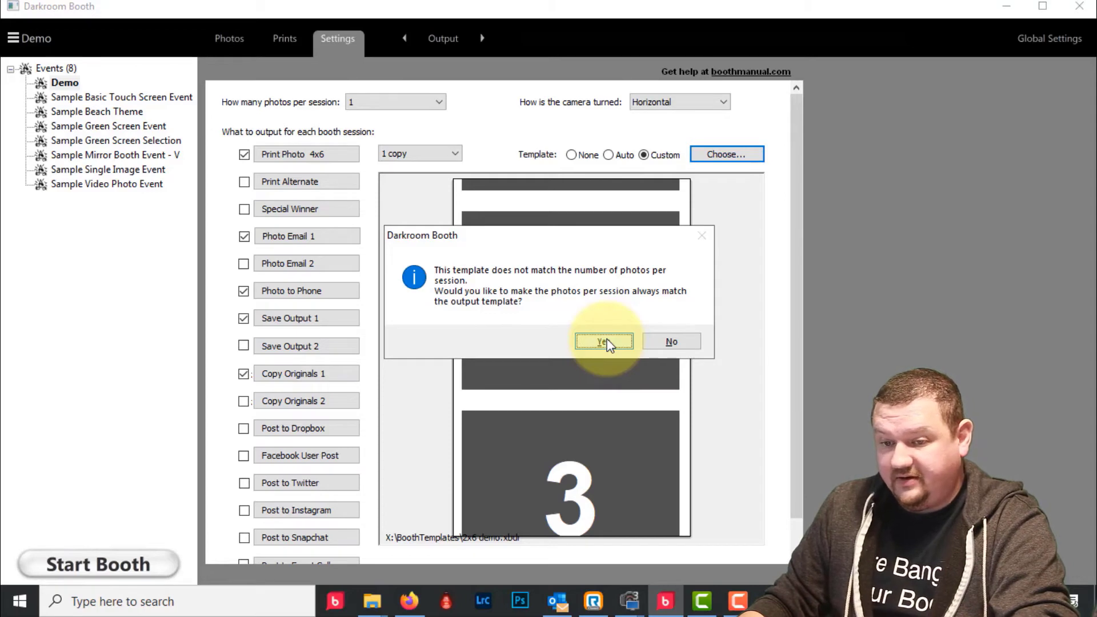
- Accept the prompt, keep photos per session at Match Output, and set print size to 2x6
click(605, 342)
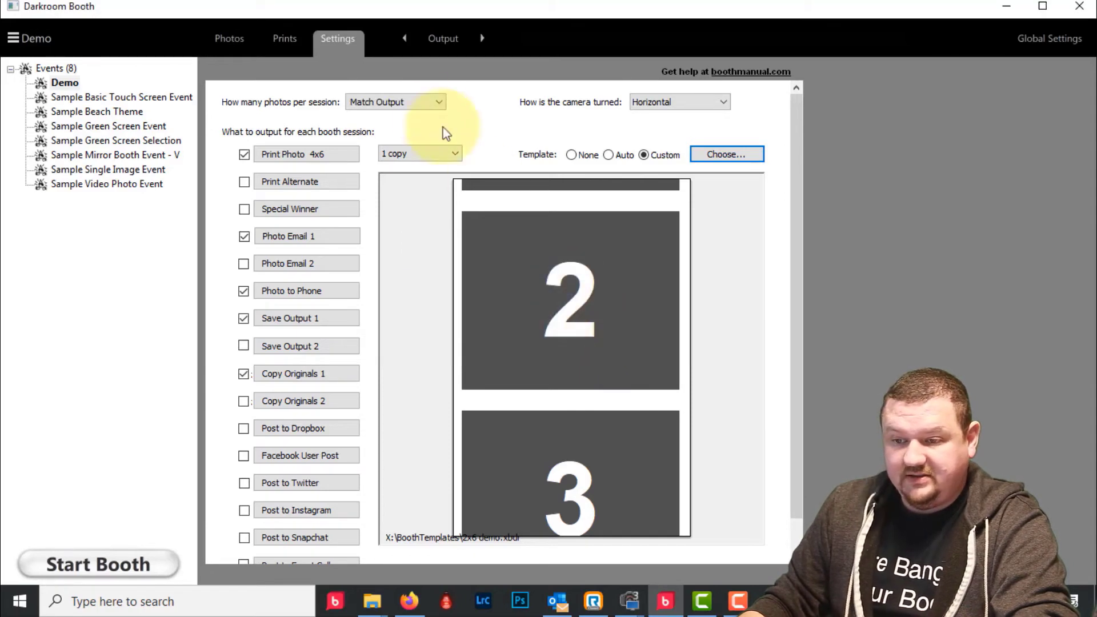
click(411, 103)
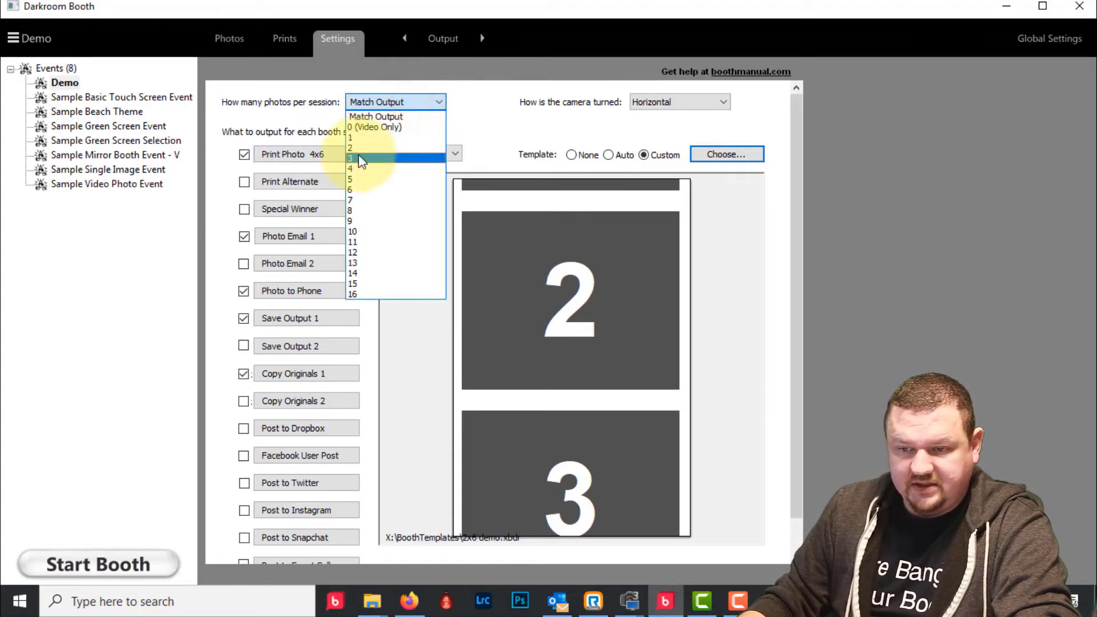
click(331, 154)
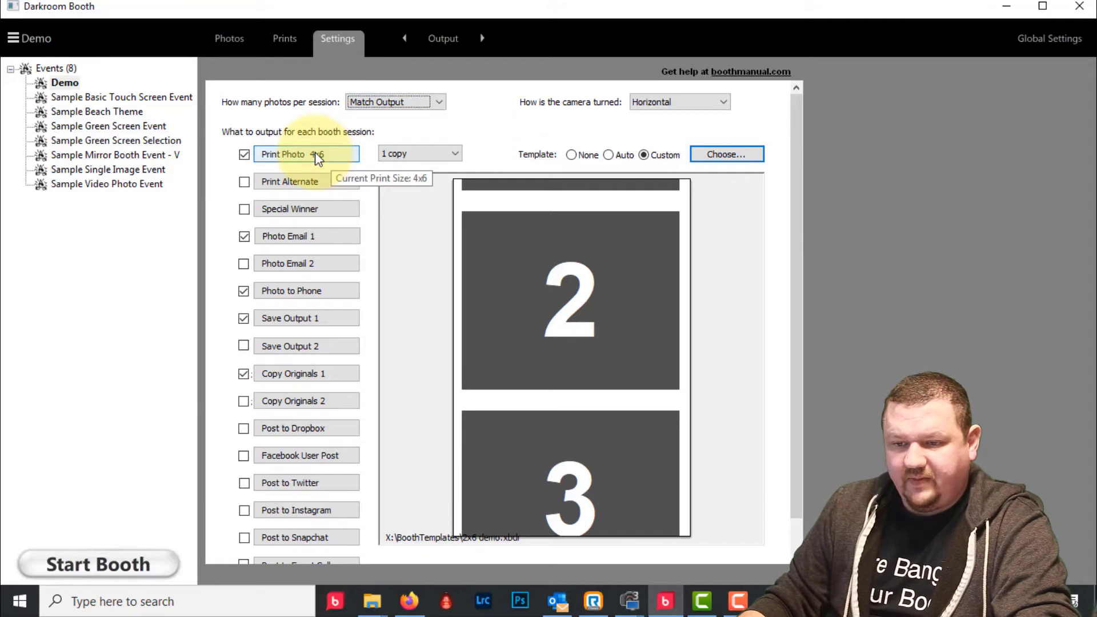
click(315, 153)
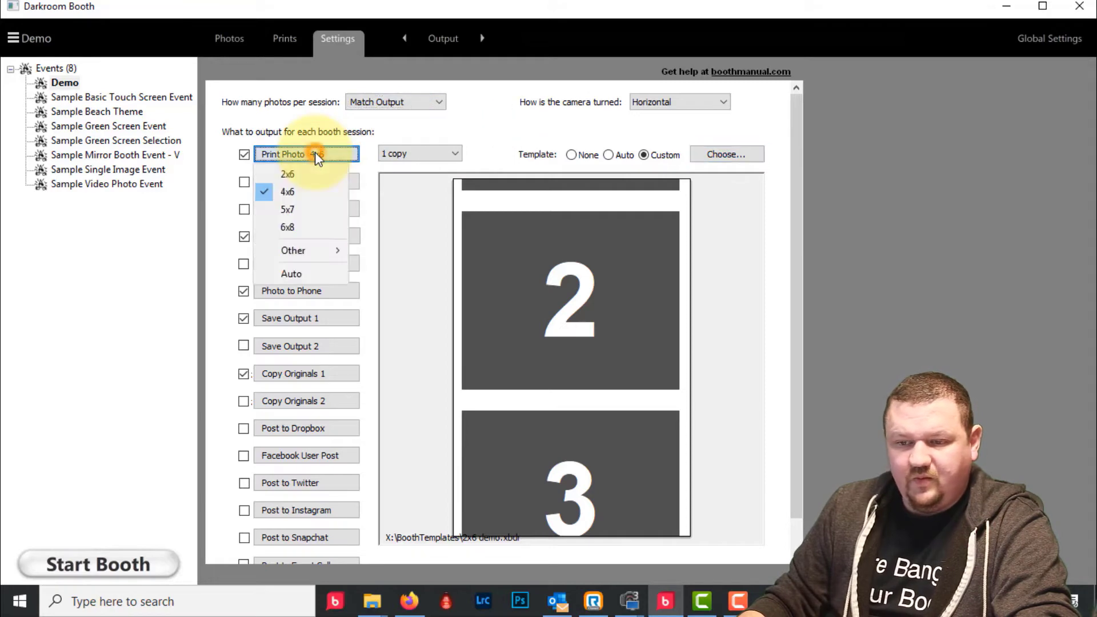
click(276, 173)
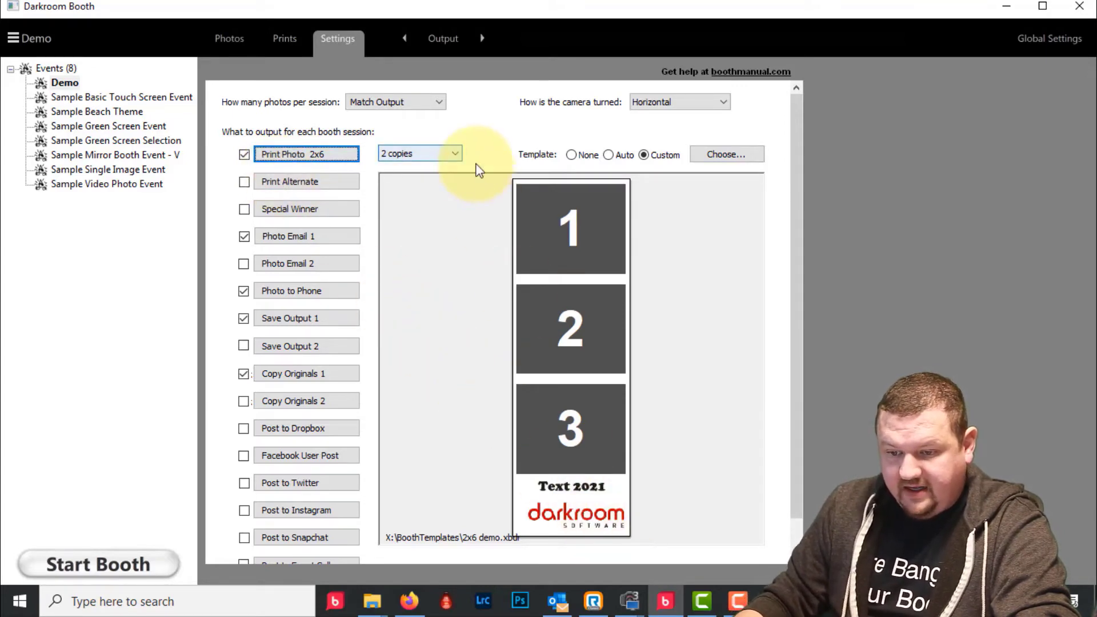
- Show the Demo event's Screens settings with its Gram Widescreen.xbdr template
click(440, 37)
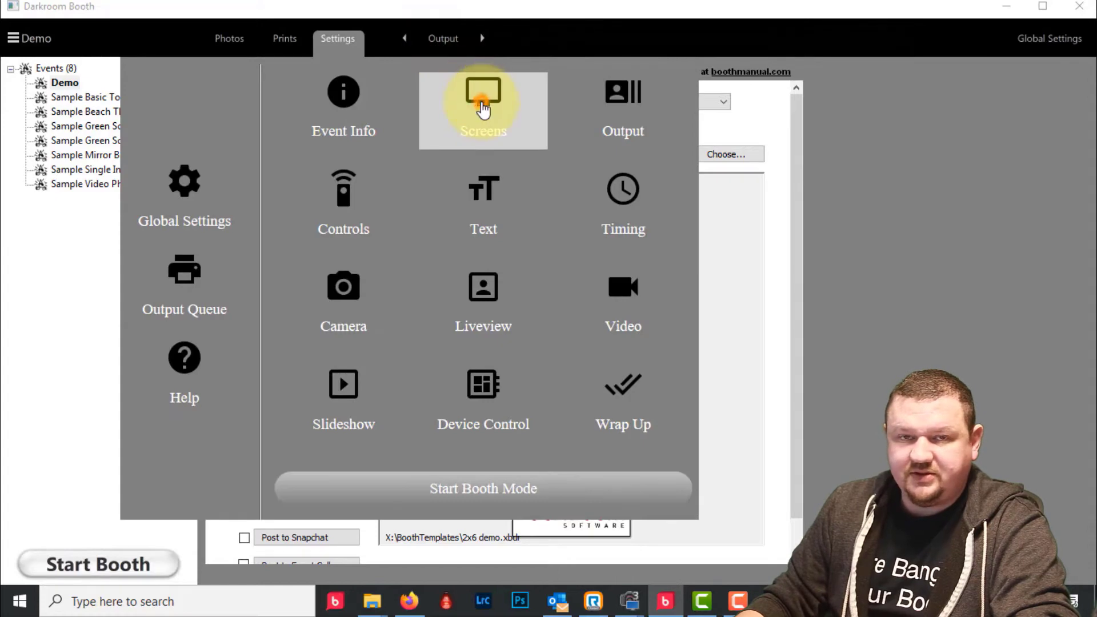
click(483, 108)
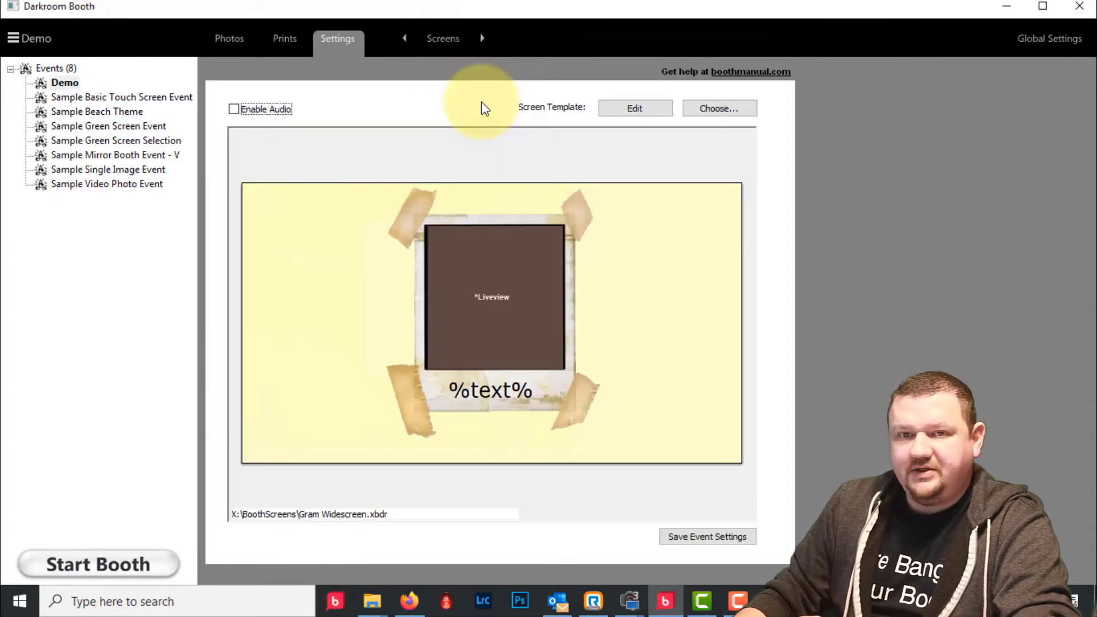
click(723, 109)
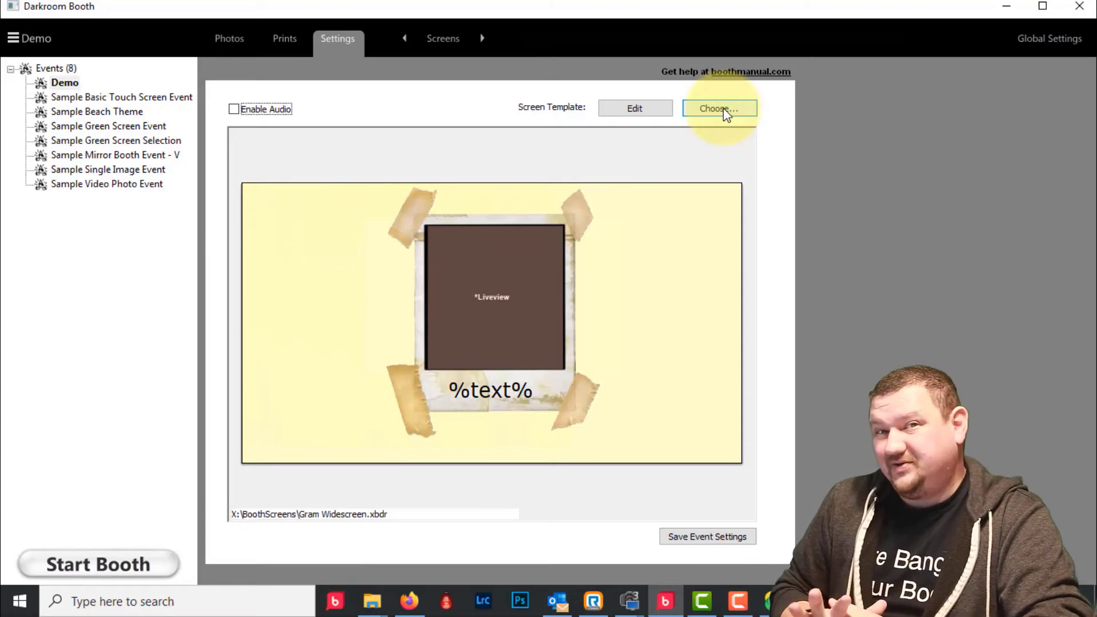
- Browse the screen template gallery, opening Dark Theme Wide and then leaving its editor
click(725, 112)
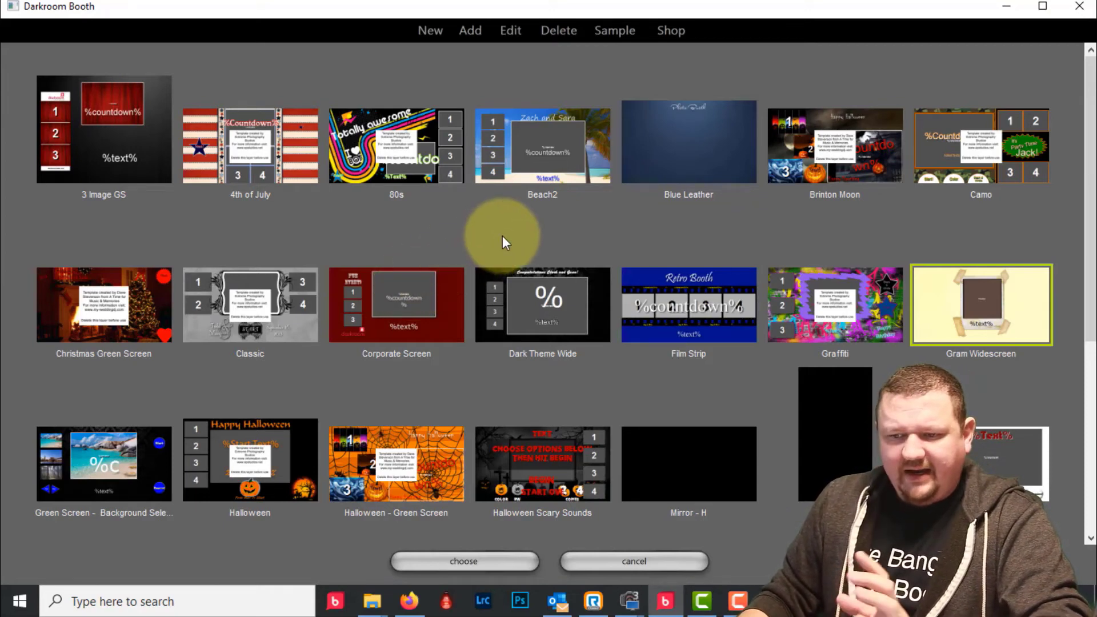
scroll(502, 236, down, 3)
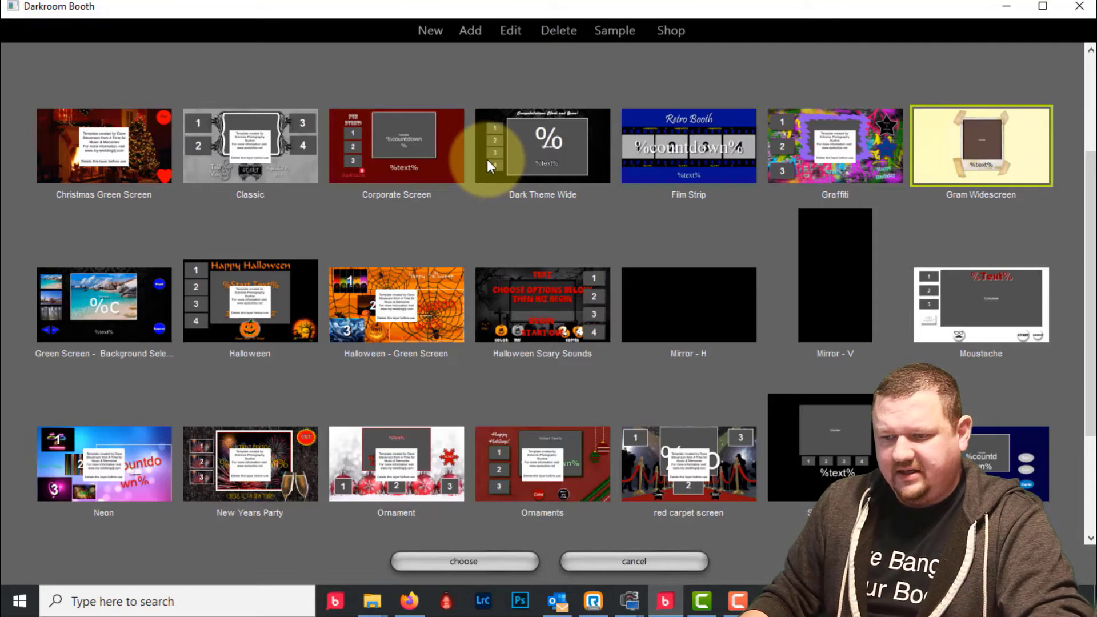
click(490, 115)
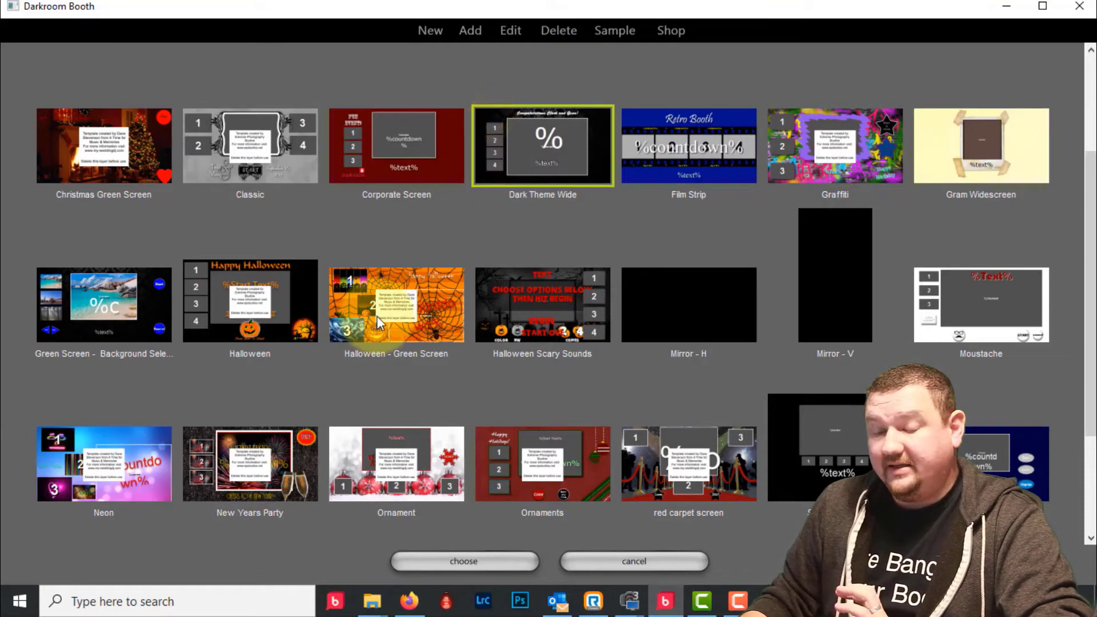
double_click(509, 113)
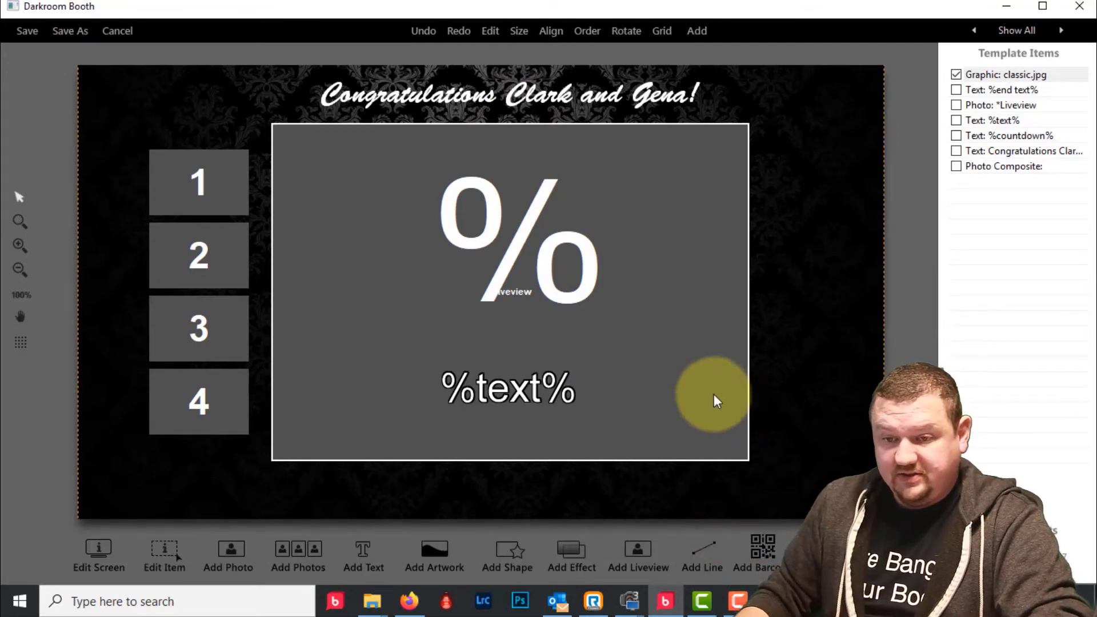
click(123, 39)
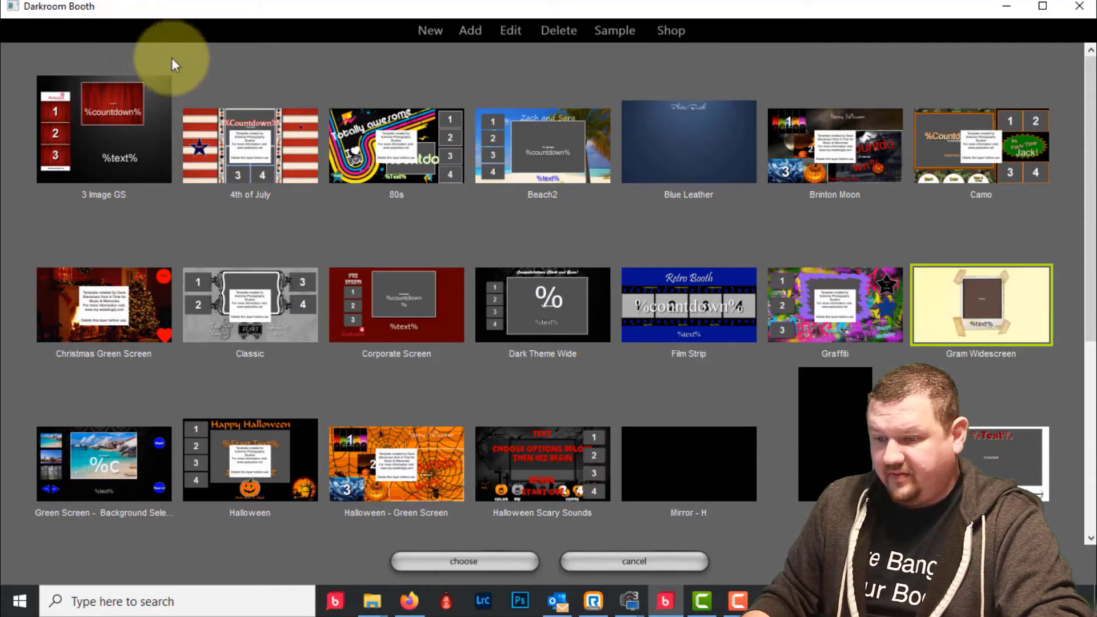
- Open and save the Touch Button Sample template, then assign it to the Demo event
scroll(825, 376, down, 3)
click(1026, 475)
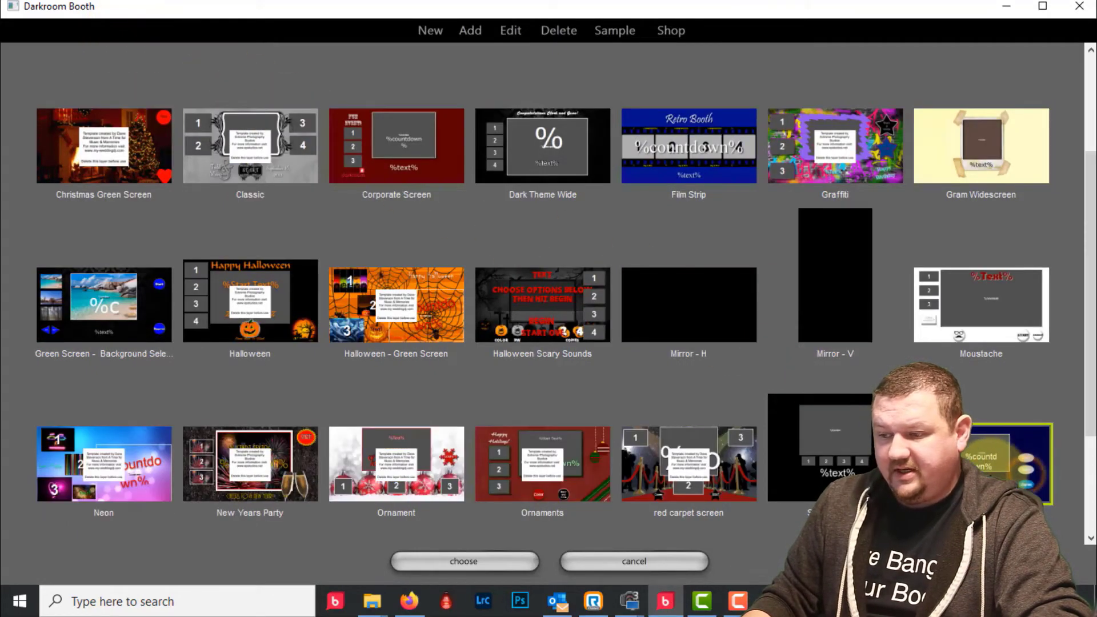
double_click(988, 460)
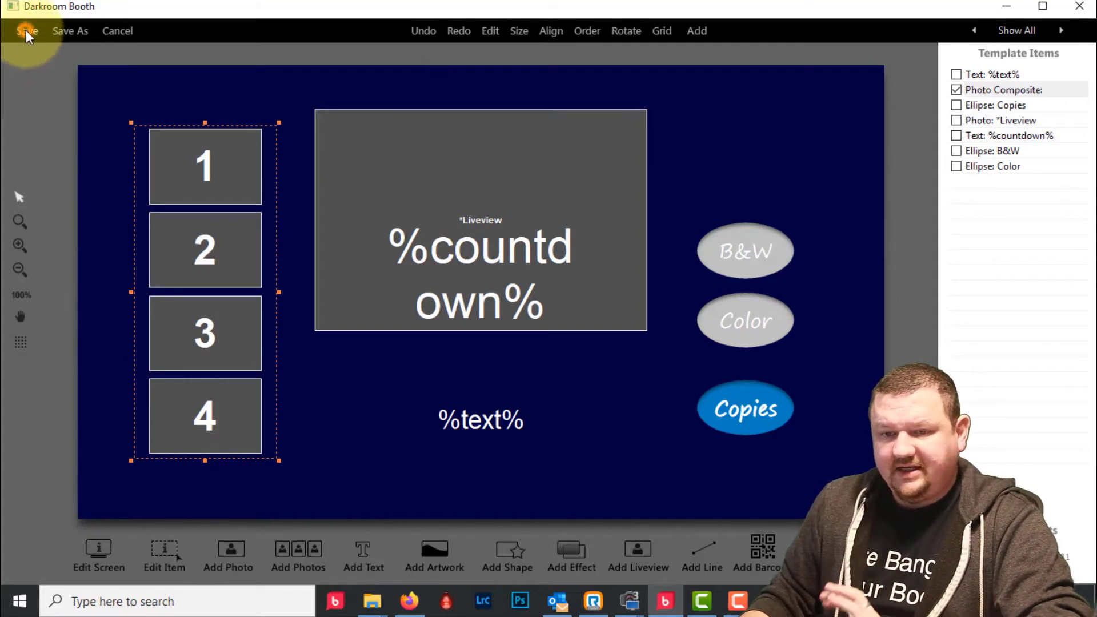
click(26, 31)
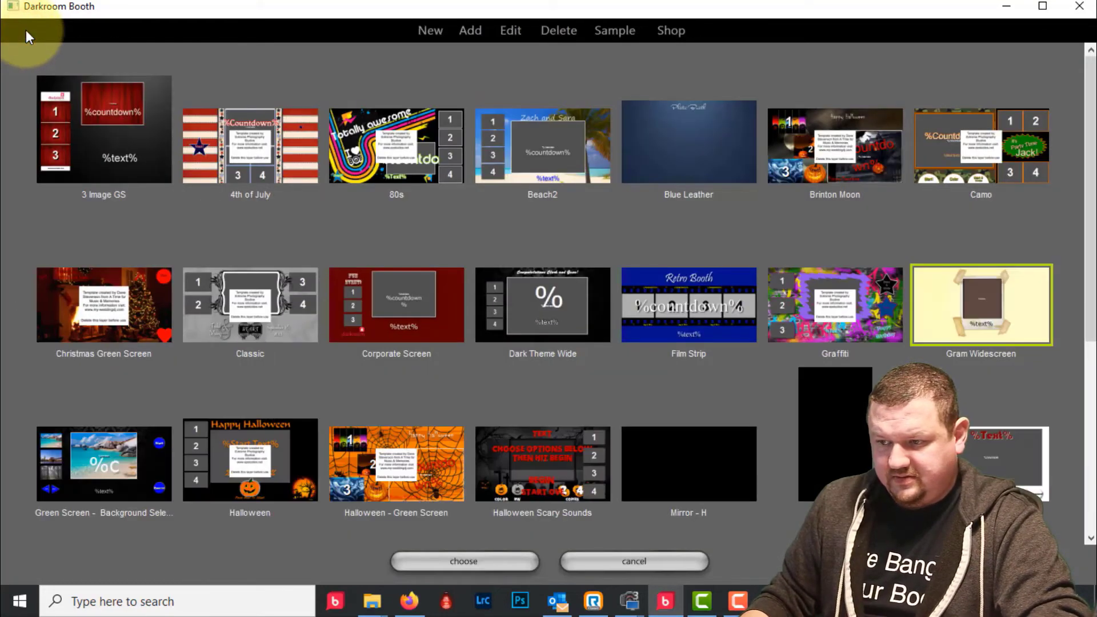
scroll(286, 143, down, 5)
click(969, 320)
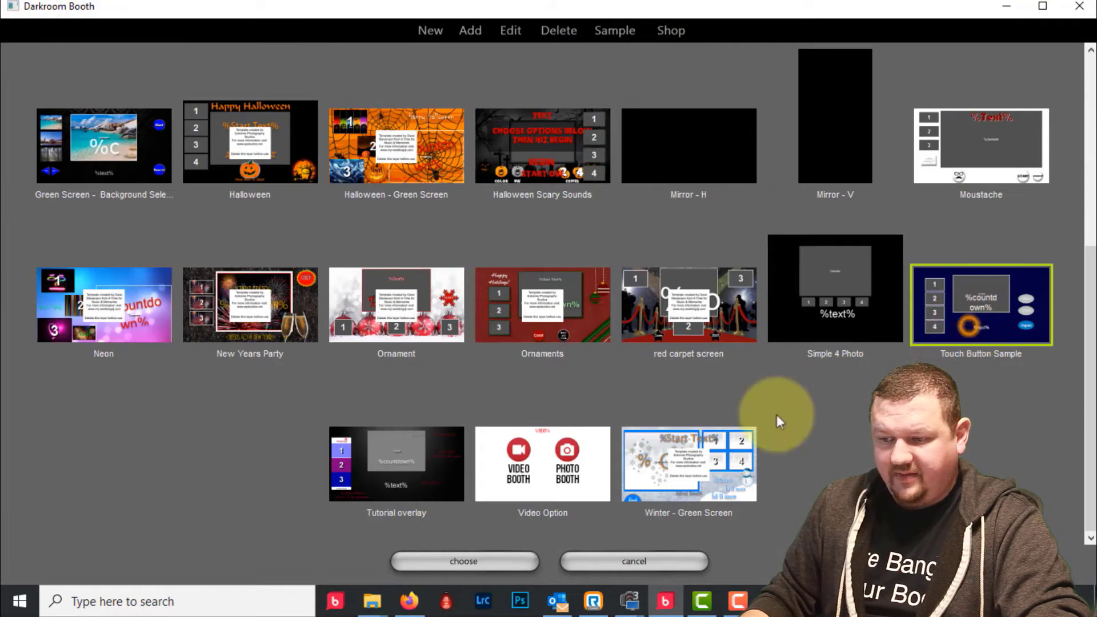
click(457, 562)
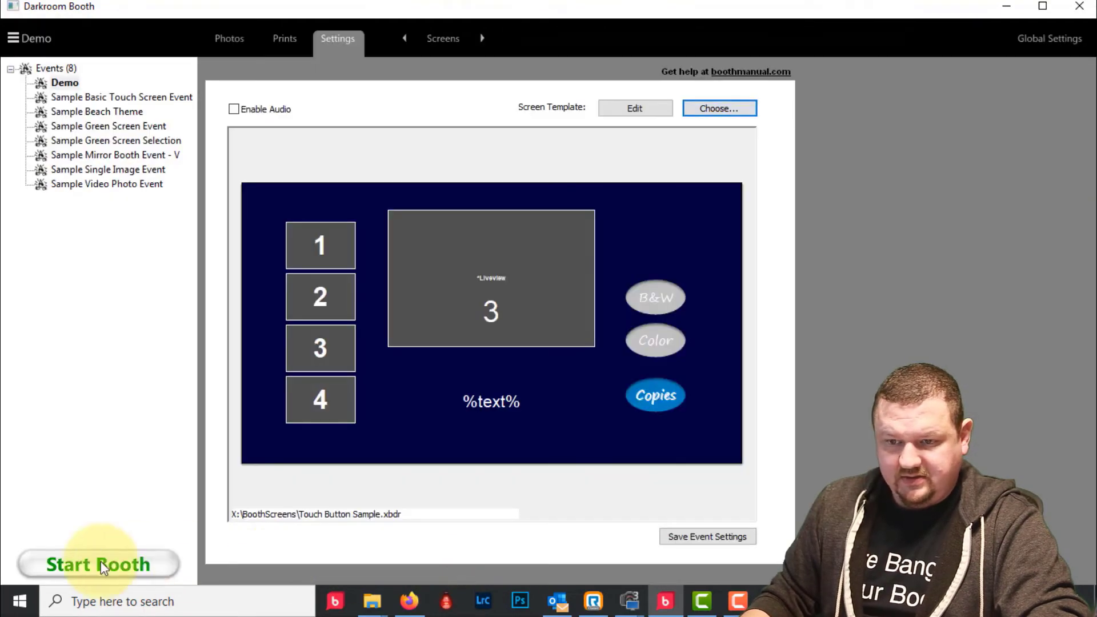
click(93, 561)
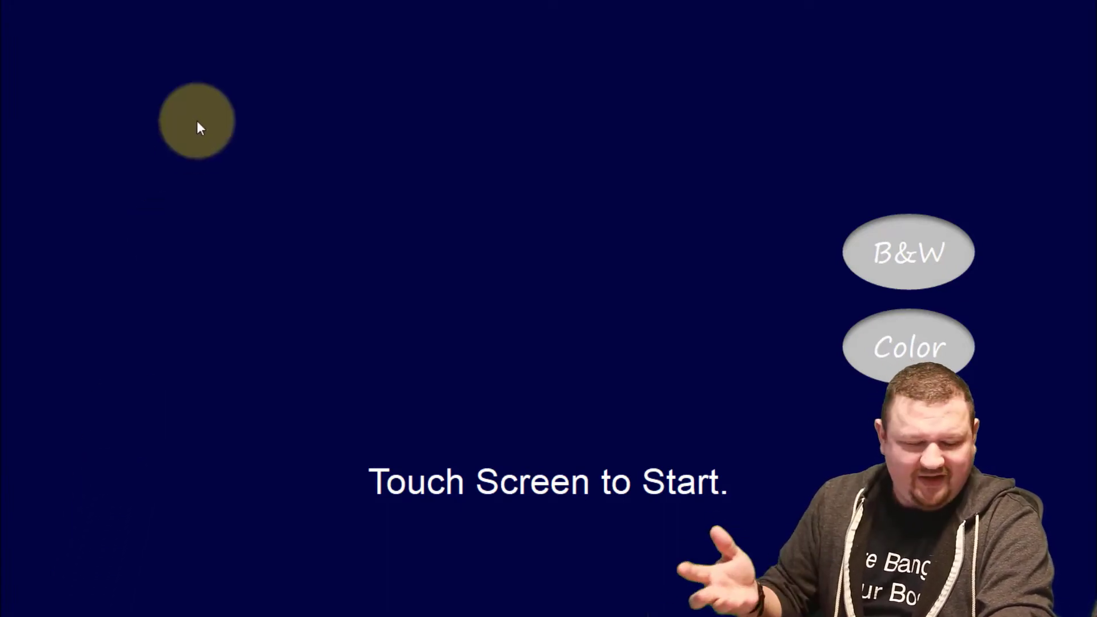
key(alt+F4)
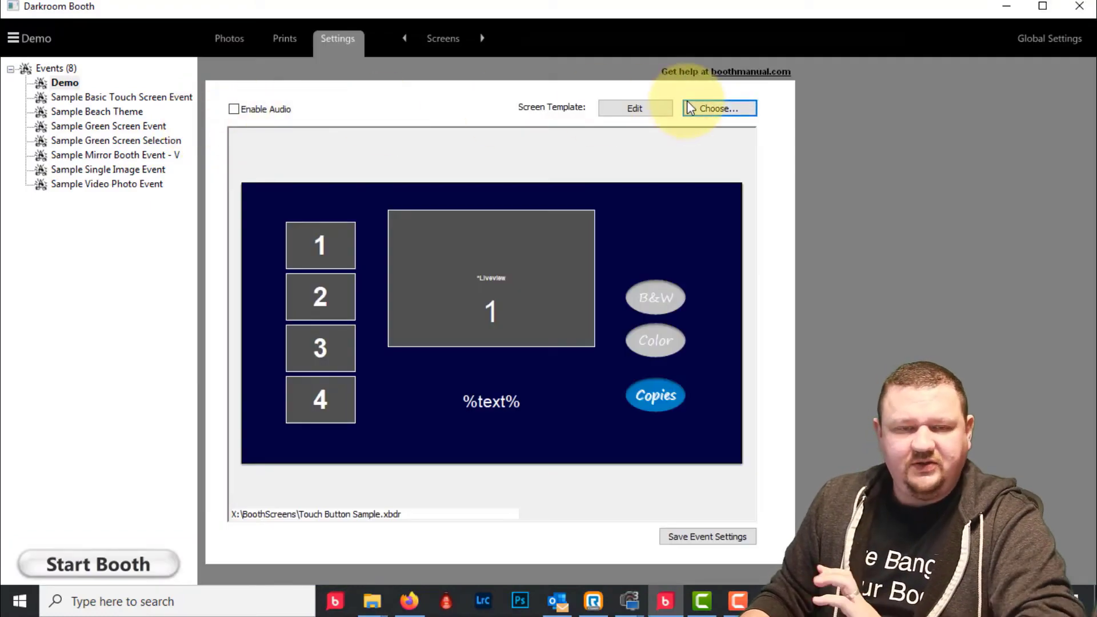
- In the template editor, move the B&W and Color buttons higher on the screen
click(661, 108)
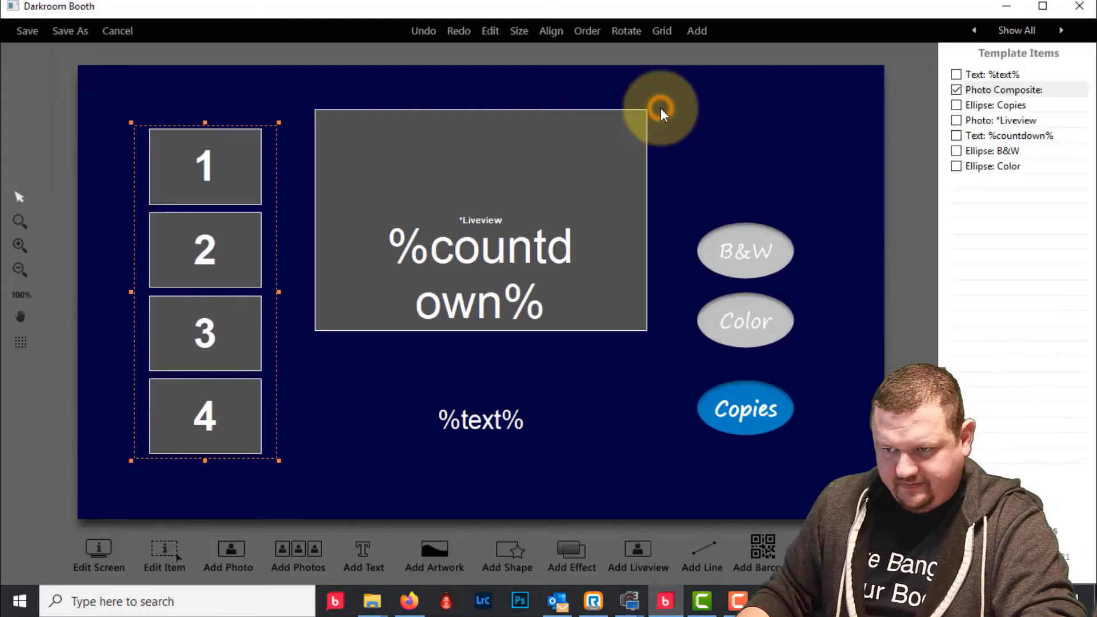
click(751, 250)
drag(745, 252, 747, 197)
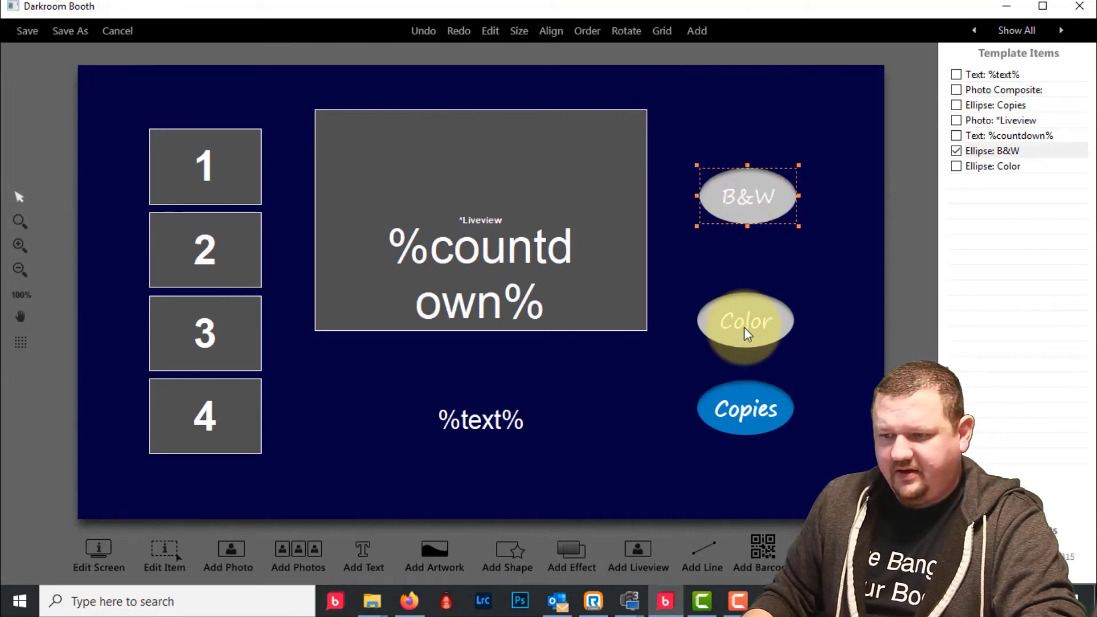
drag(747, 334, 749, 285)
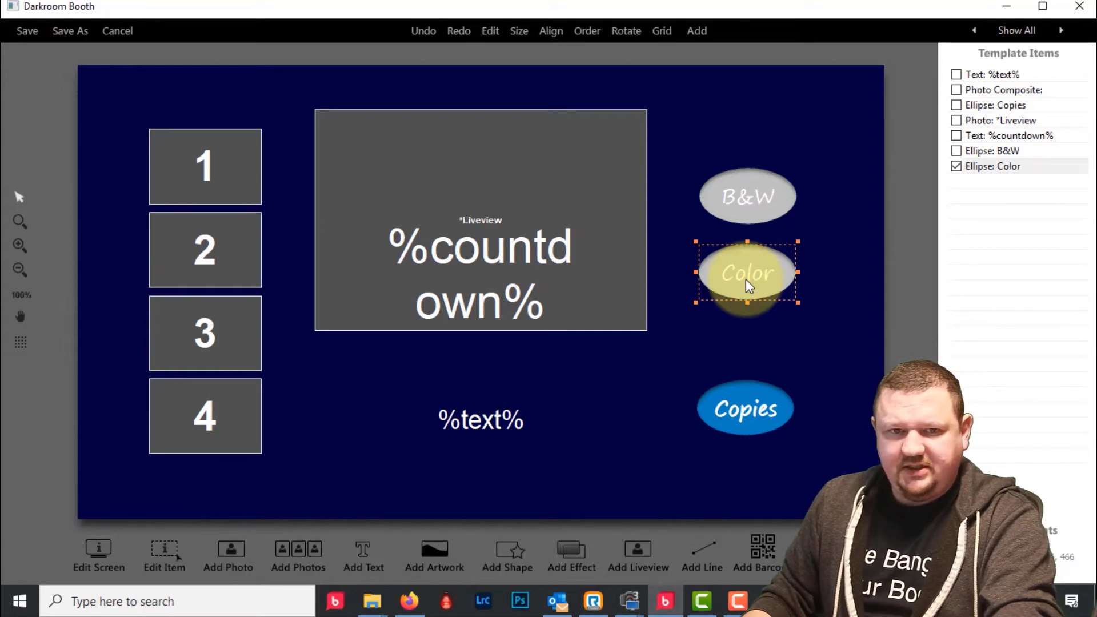
- Duplicate the Color button and place the copy below it, above Copies
key(ctrl+c)
key(ctrl+v)
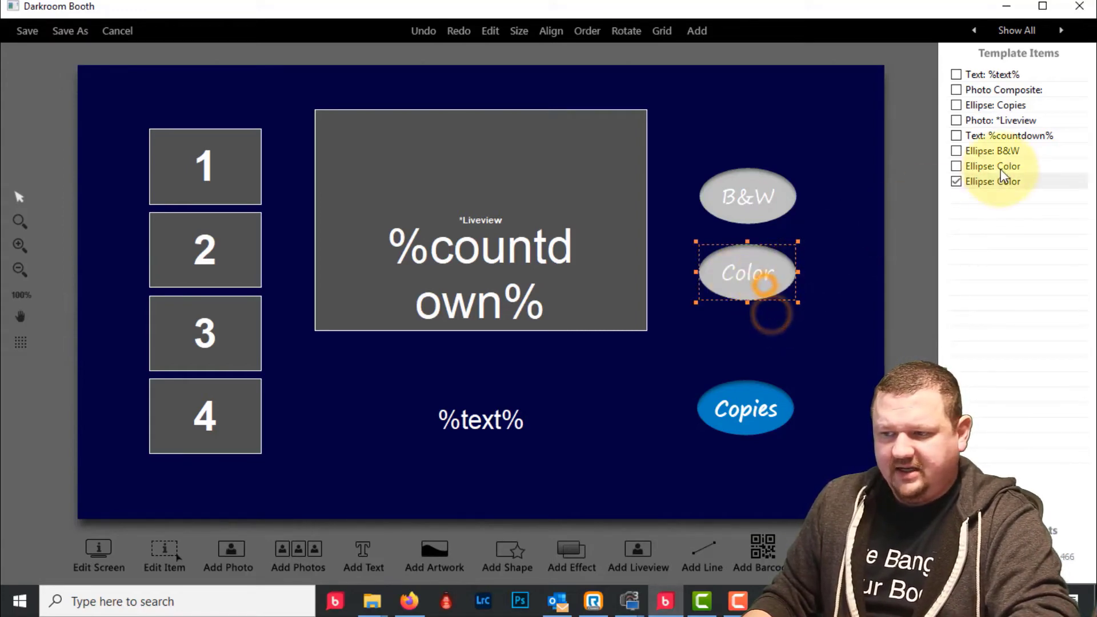
drag(747, 276, 753, 341)
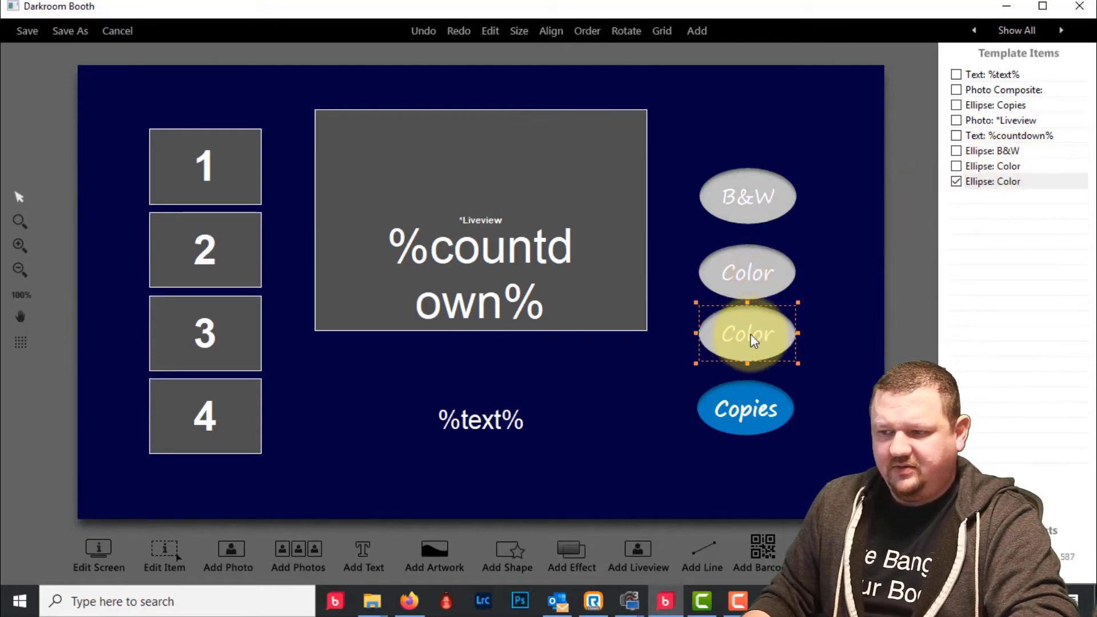
- Label the duplicated button 'Sepia' and set its booth command to Sepia + Start
double_click(749, 335)
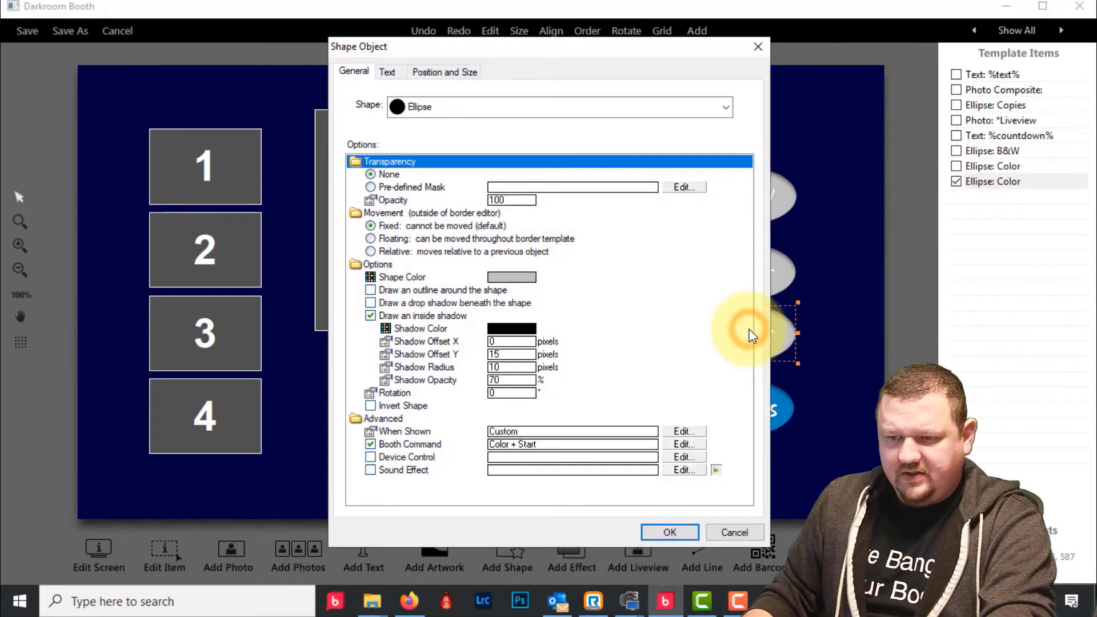
click(386, 72)
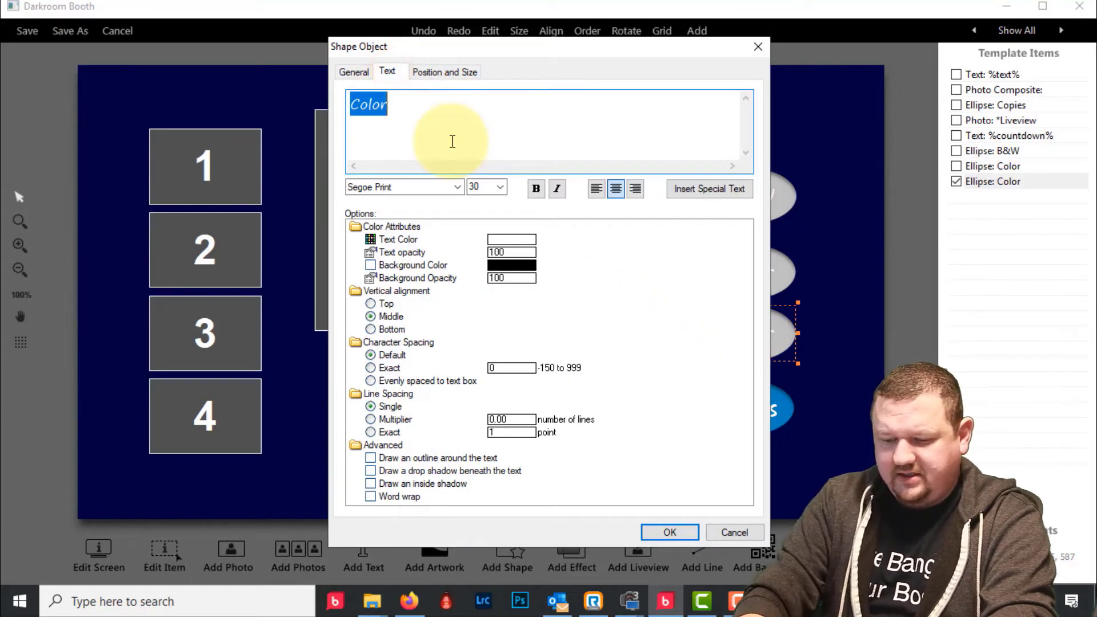
text(Sepia)
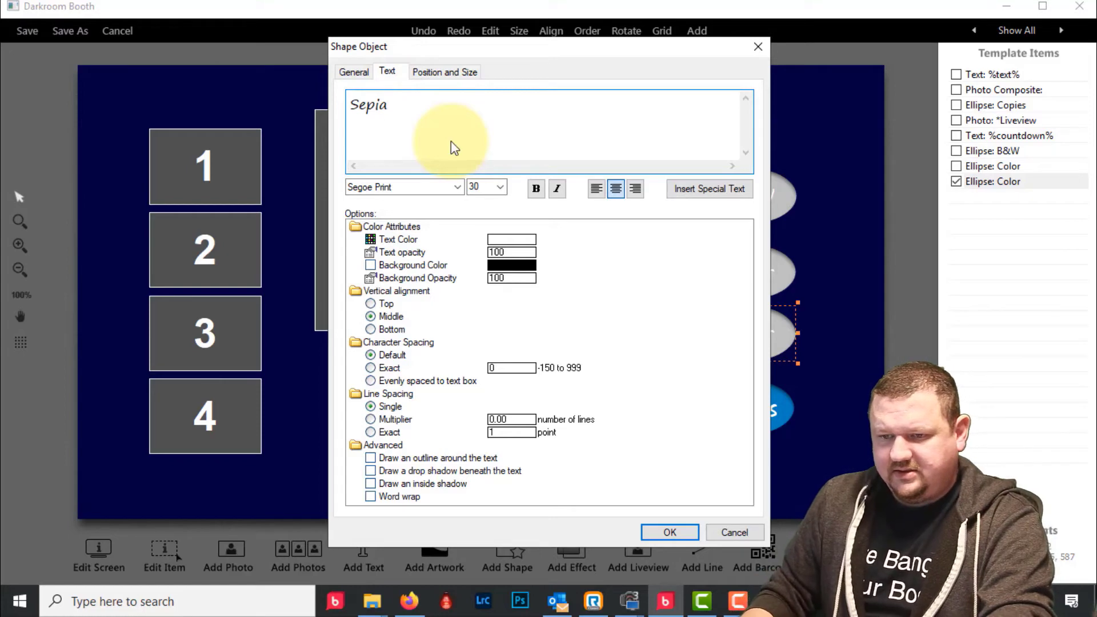
click(347, 73)
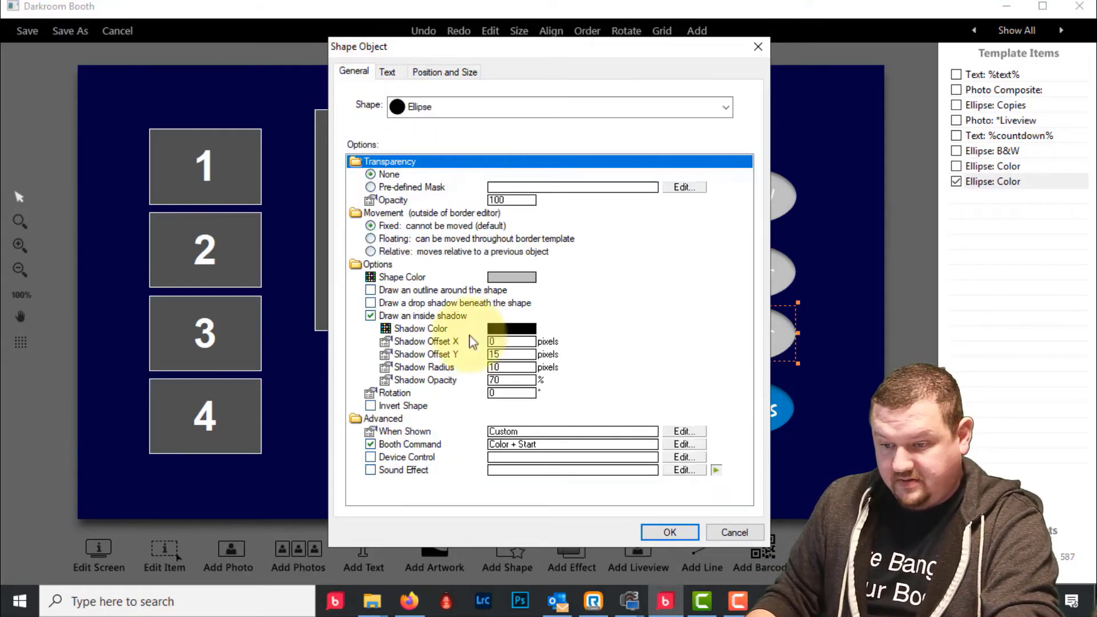
click(521, 445)
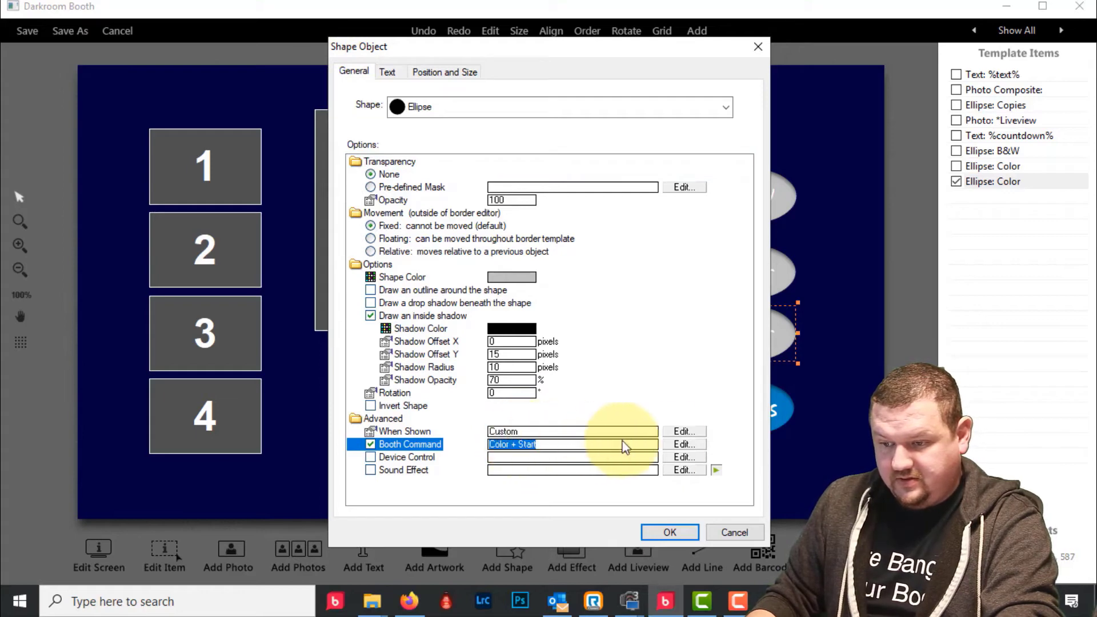
click(684, 444)
click(497, 240)
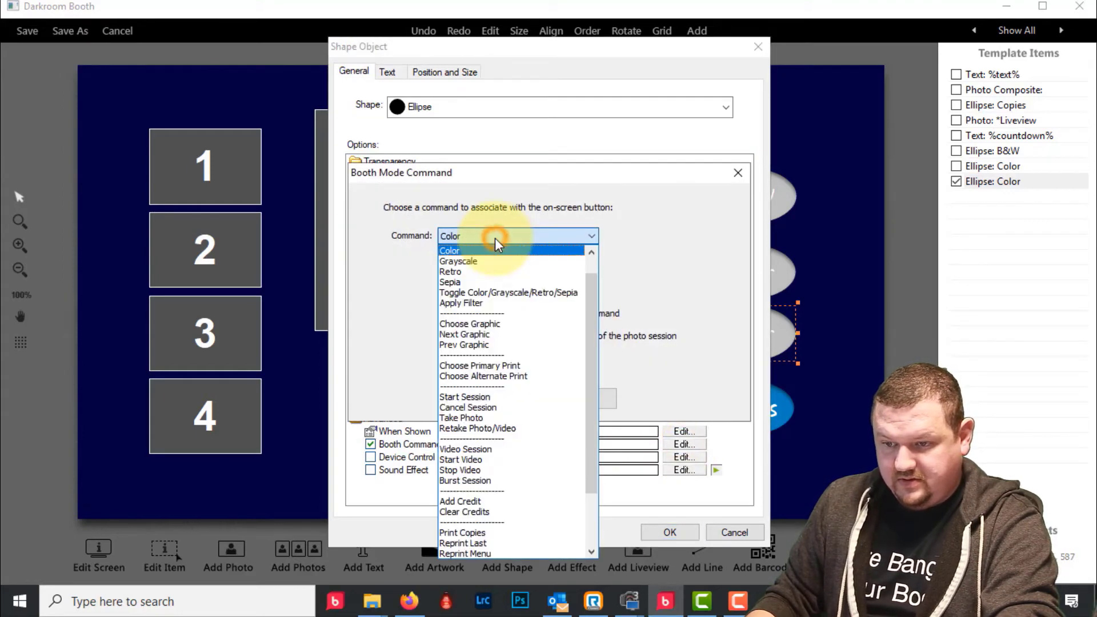
click(474, 282)
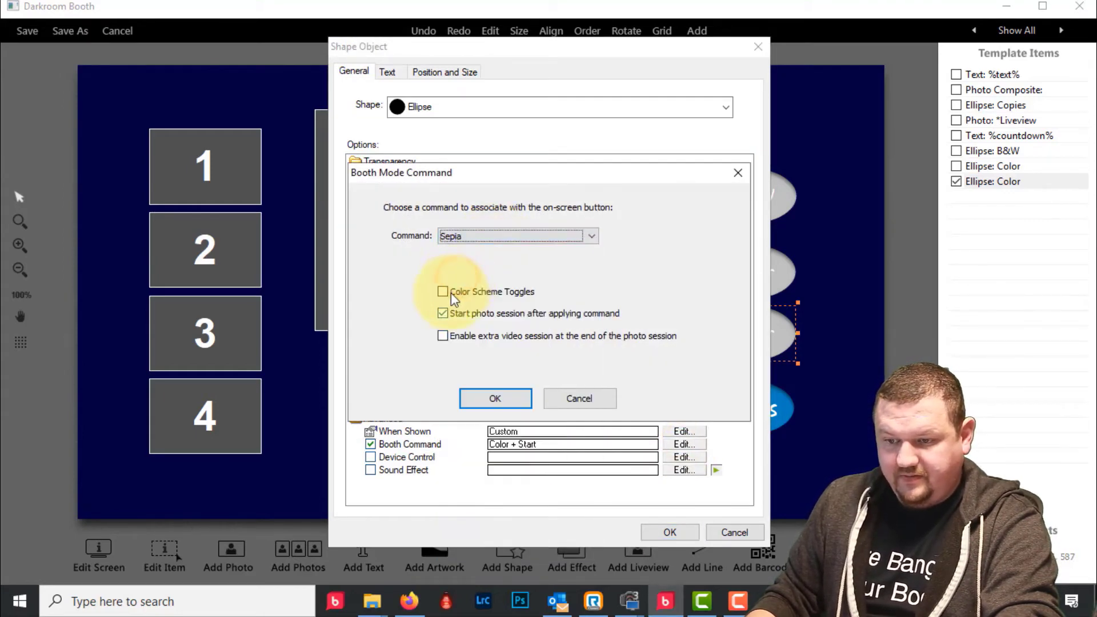
click(495, 398)
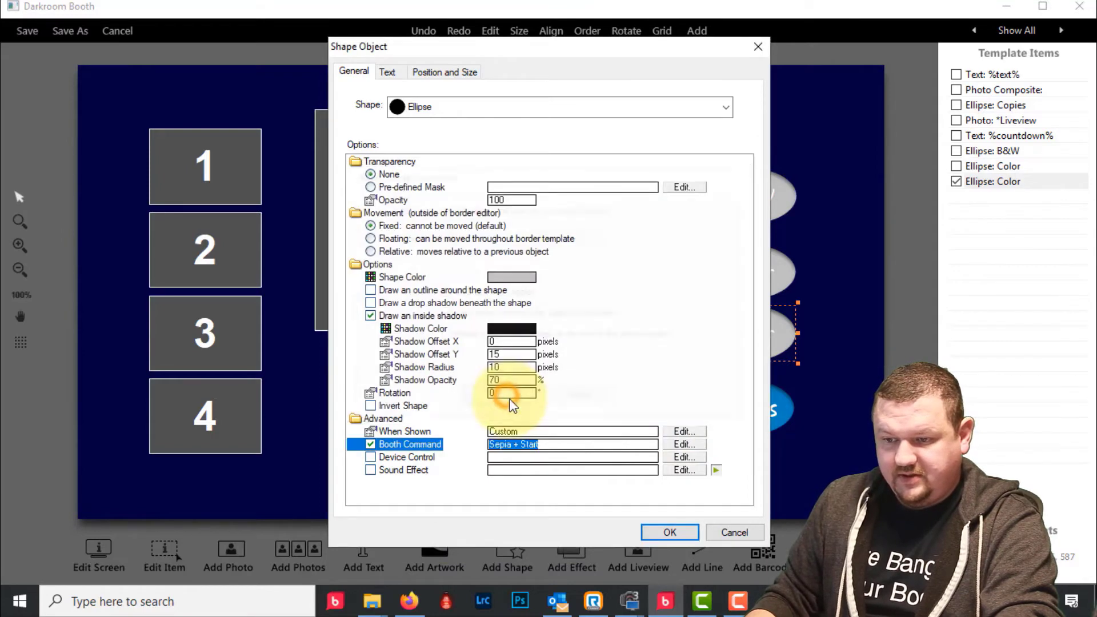
click(669, 531)
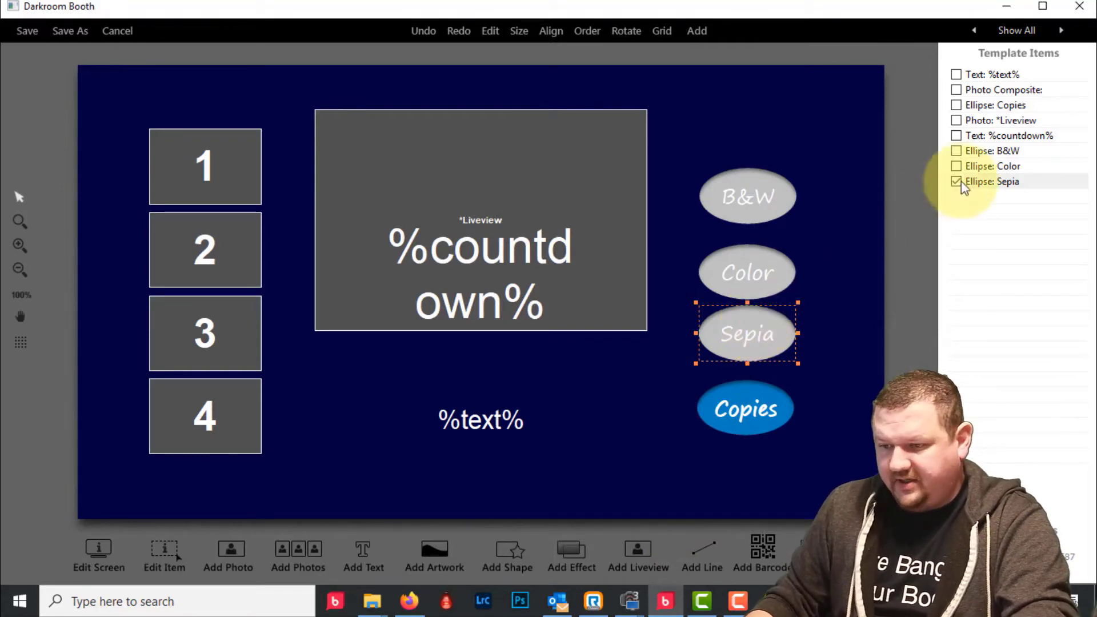
- Space the B&W, Color, Sepia and Copies buttons vertically with equal spacing
shift+click(1007, 152)
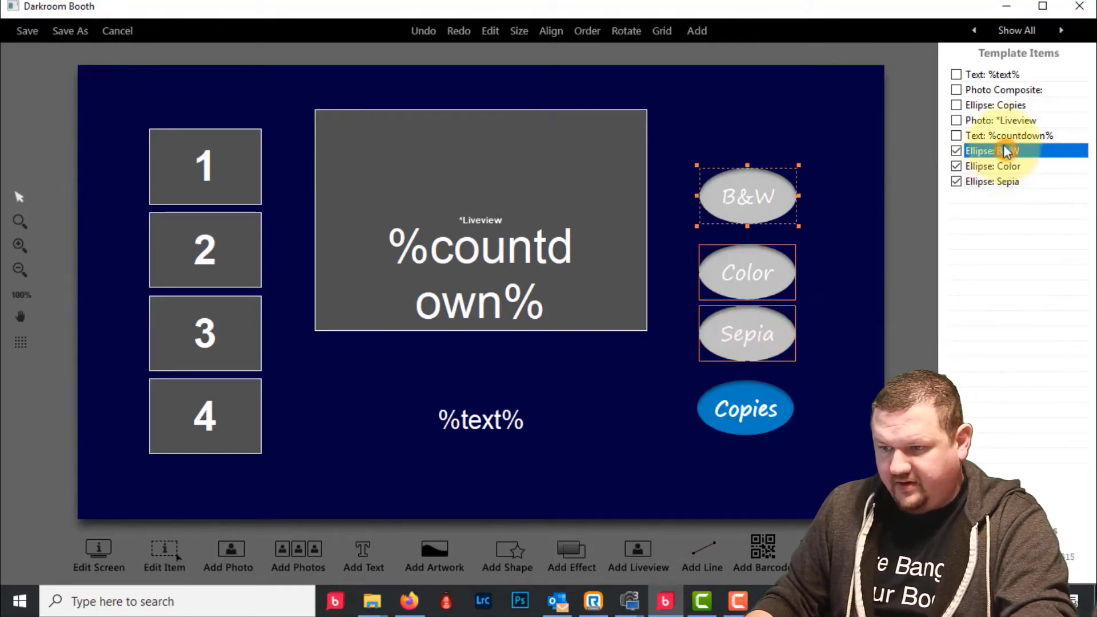
ctrl+click(984, 109)
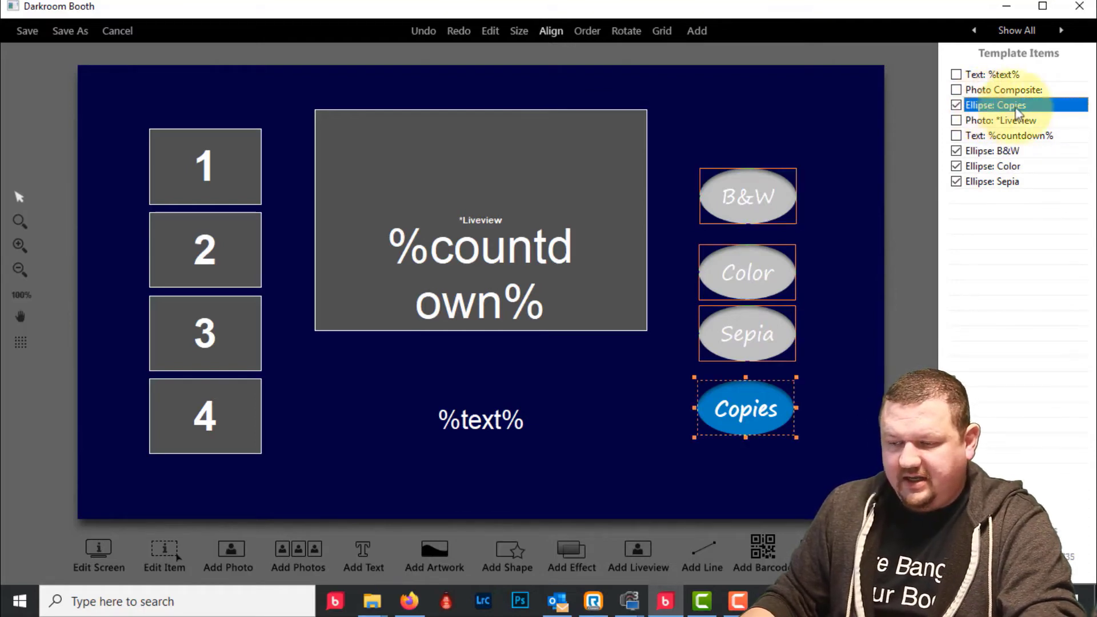
right_click(1033, 116)
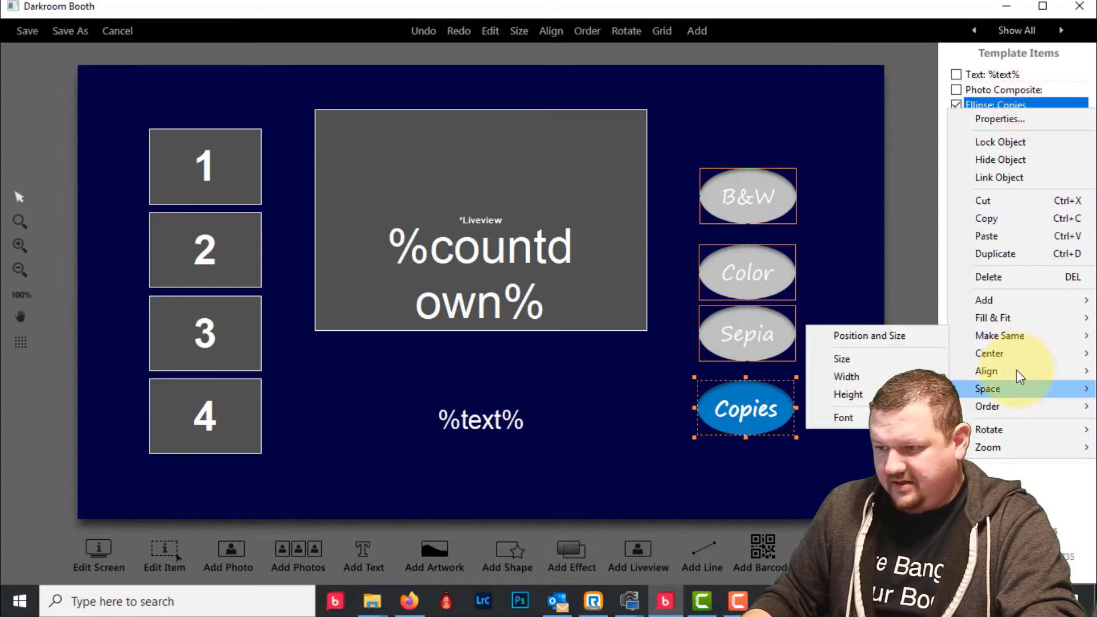
mouse_move(1028, 386)
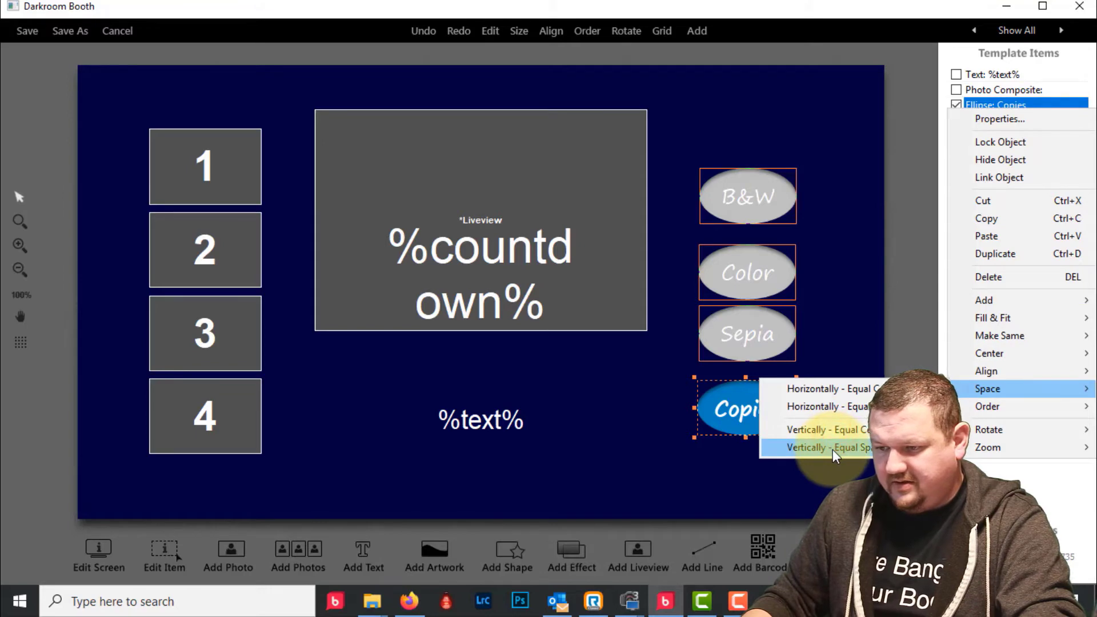
click(834, 448)
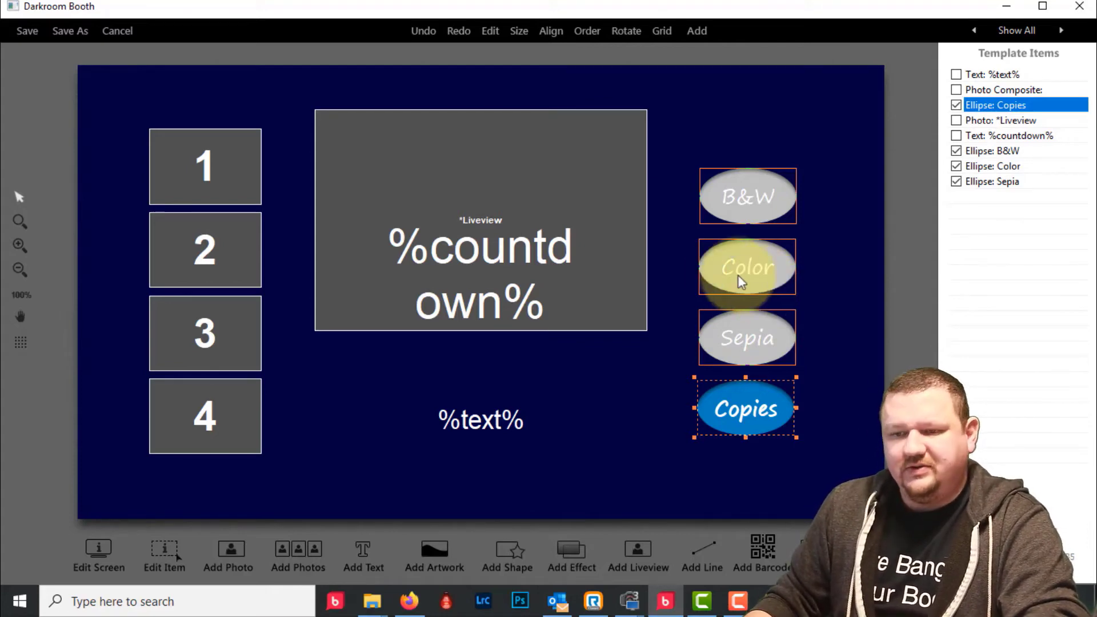
click(136, 102)
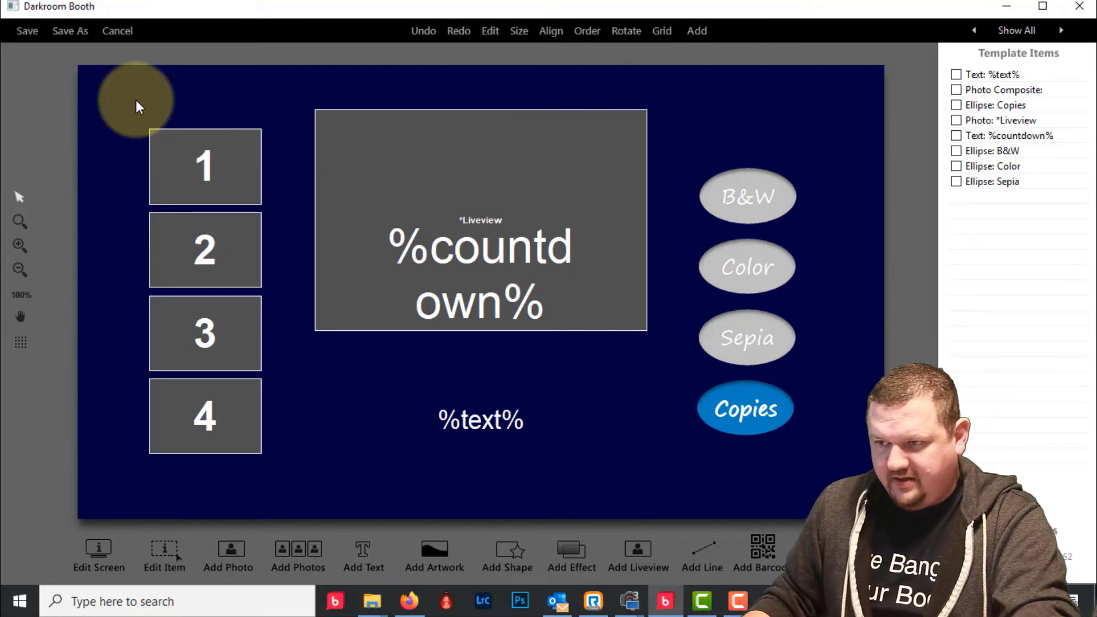
click(428, 554)
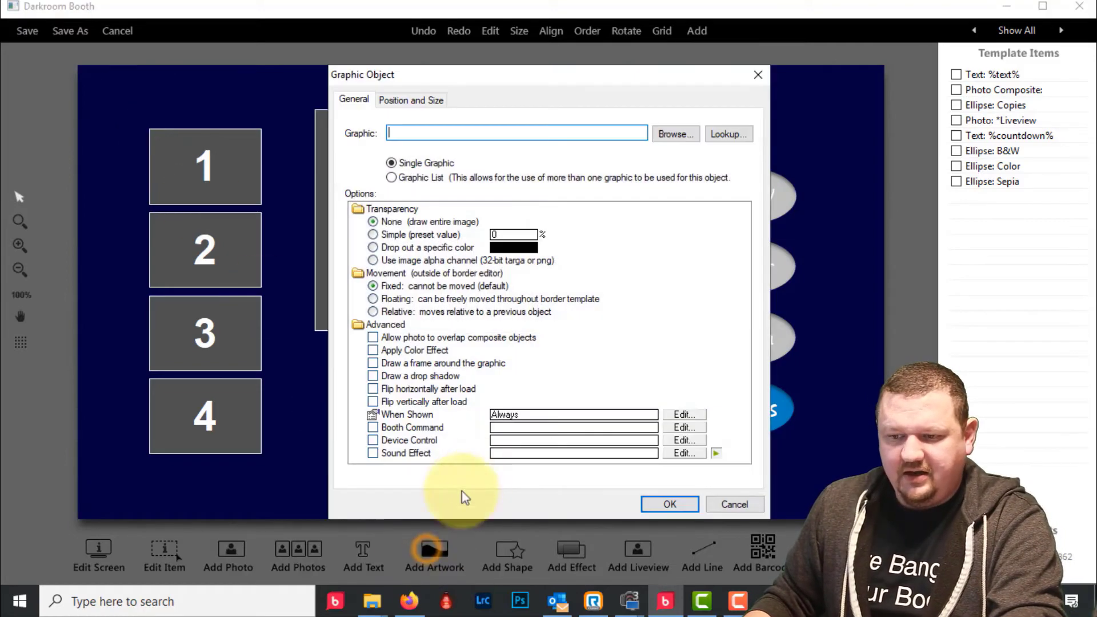
- Add Background_Metal_Horz_05.jpg from Media Library > Backgrounds as new artwork
click(673, 136)
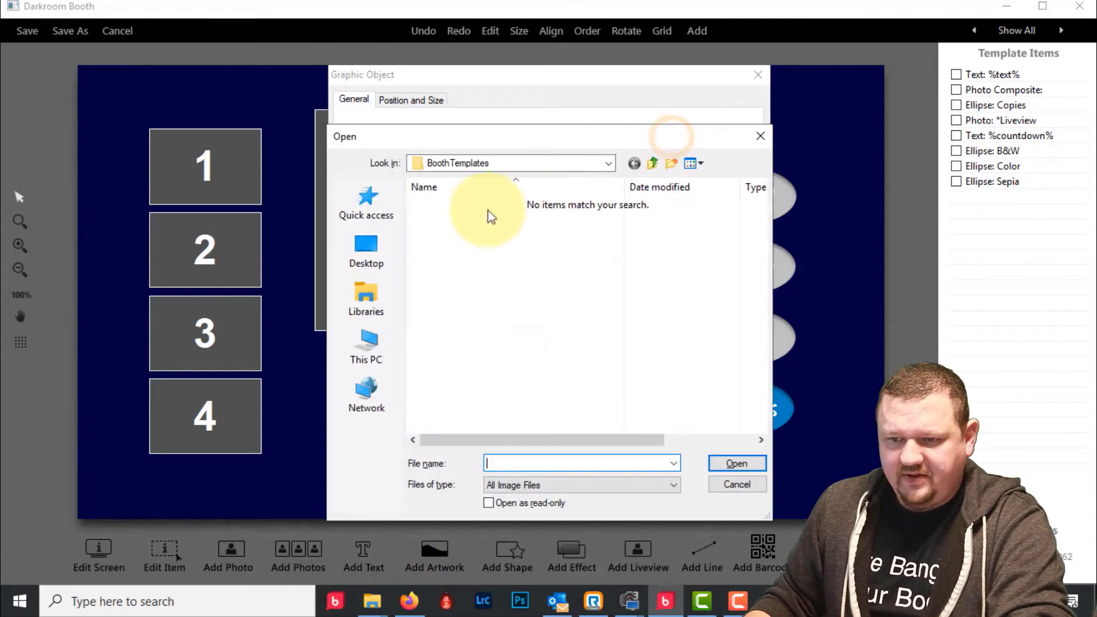
click(376, 258)
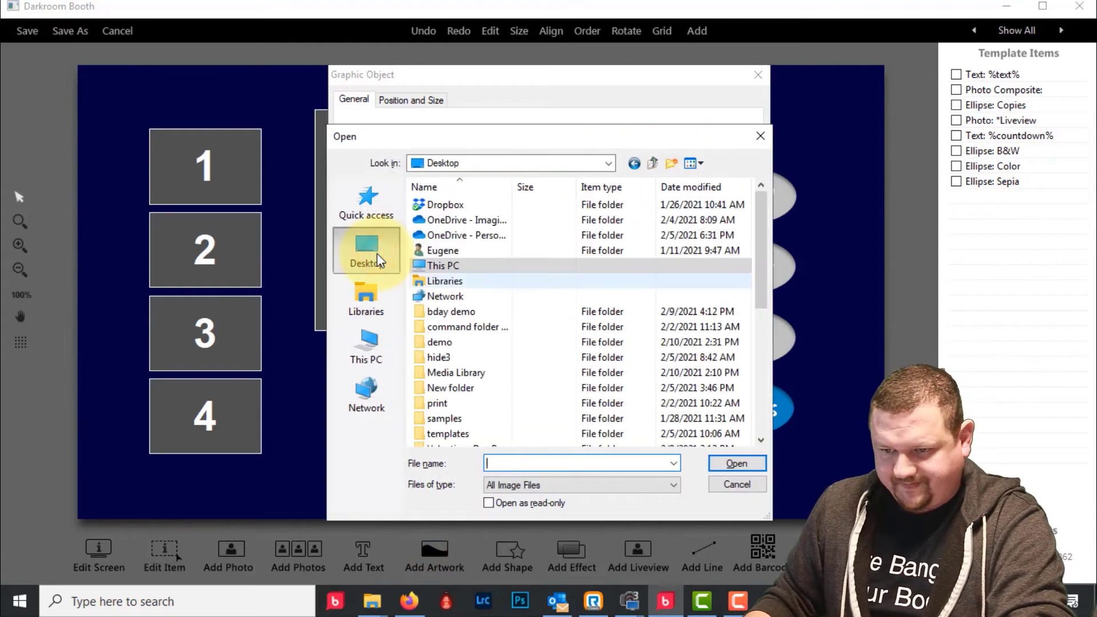
double_click(454, 372)
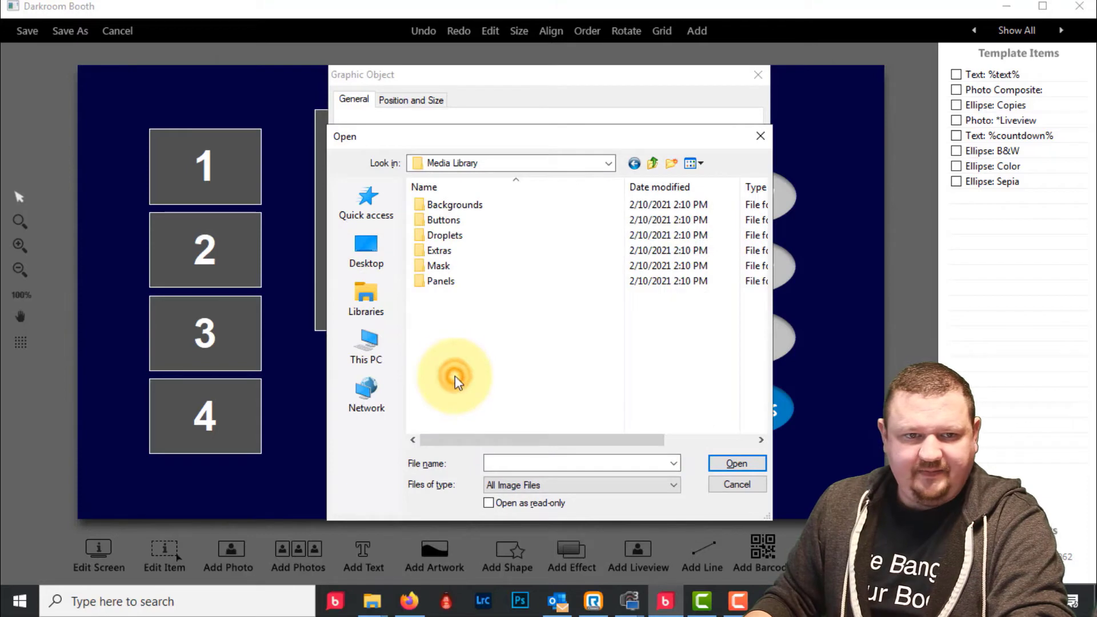
double_click(439, 205)
click(676, 247)
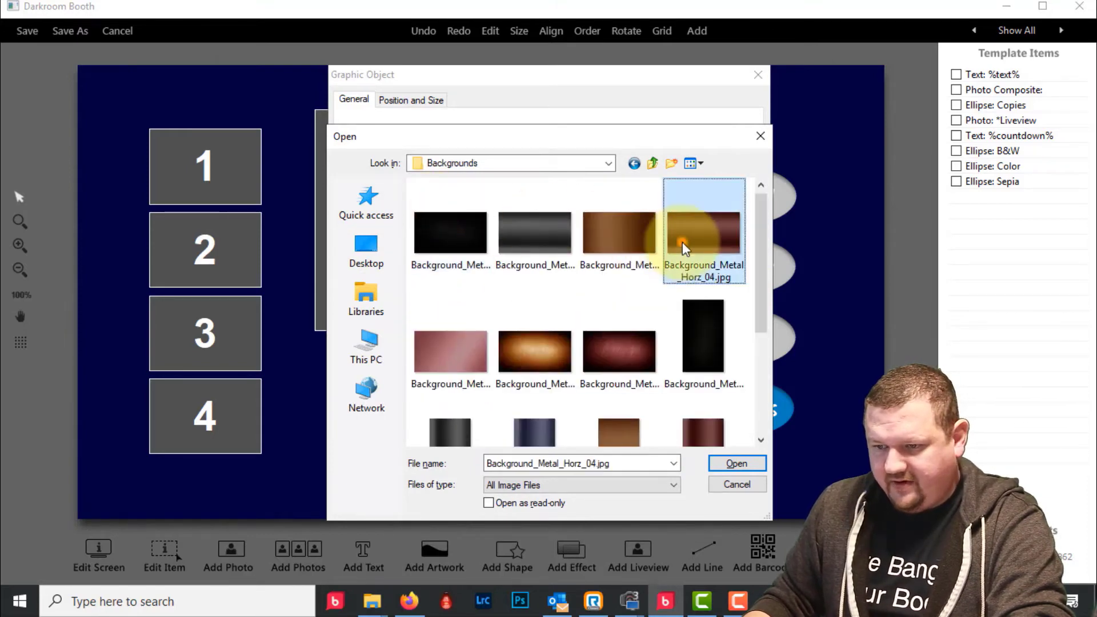
click(463, 349)
click(737, 463)
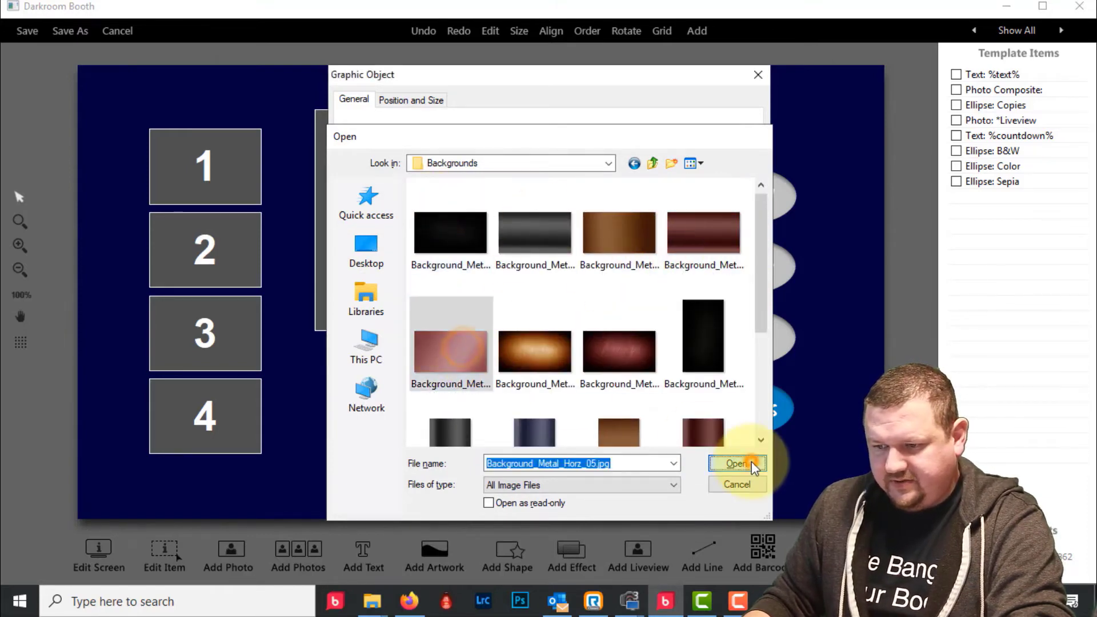
click(668, 504)
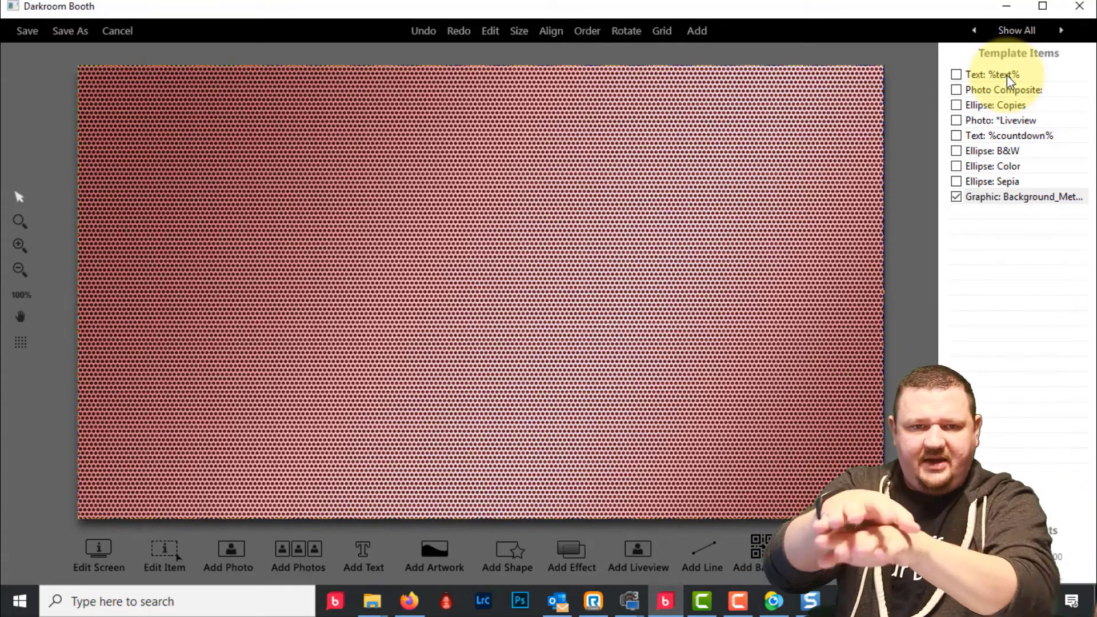
- Move the background graphic to the top of Template Items so it sits behind everything
right_click(997, 200)
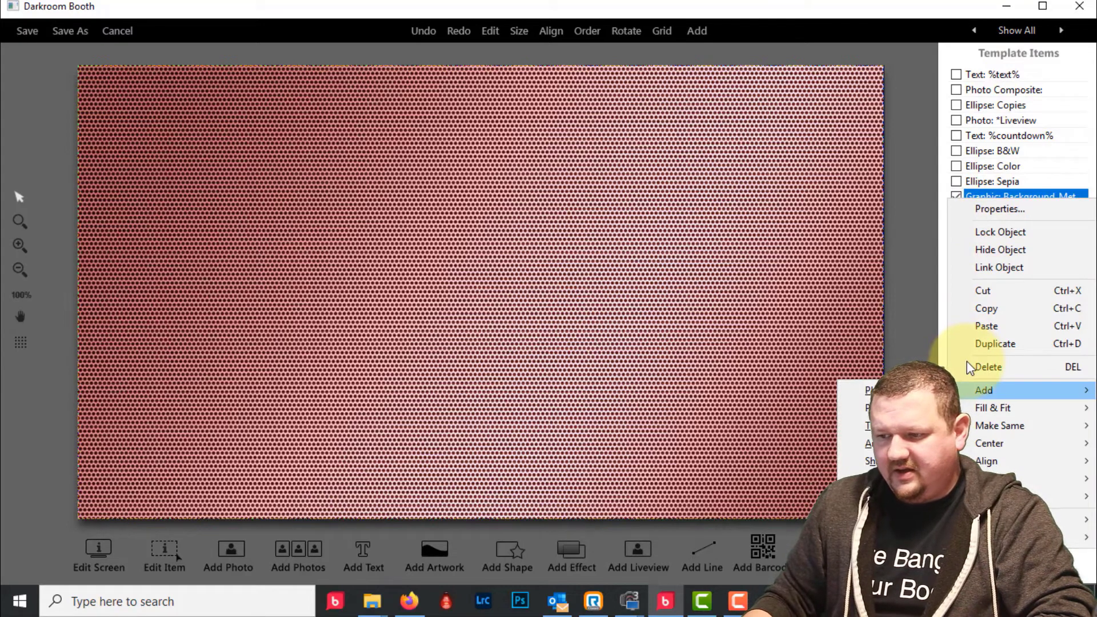
click(1003, 200)
drag(1004, 197, 1004, 75)
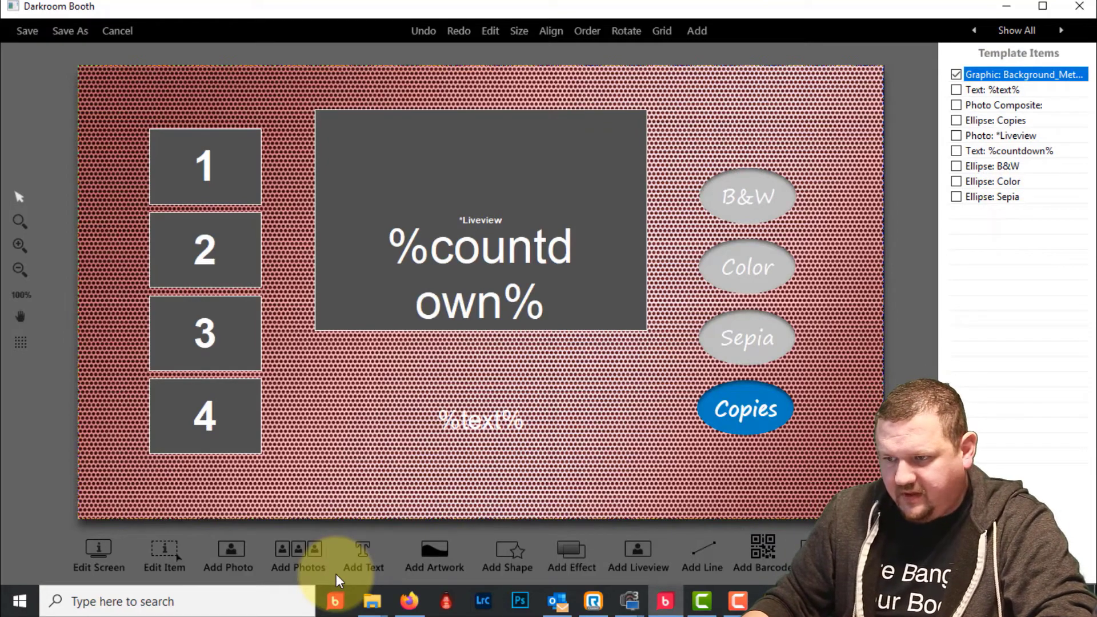
- Try recolouring the Copies ellipse, then discard the colour change
click(755, 434)
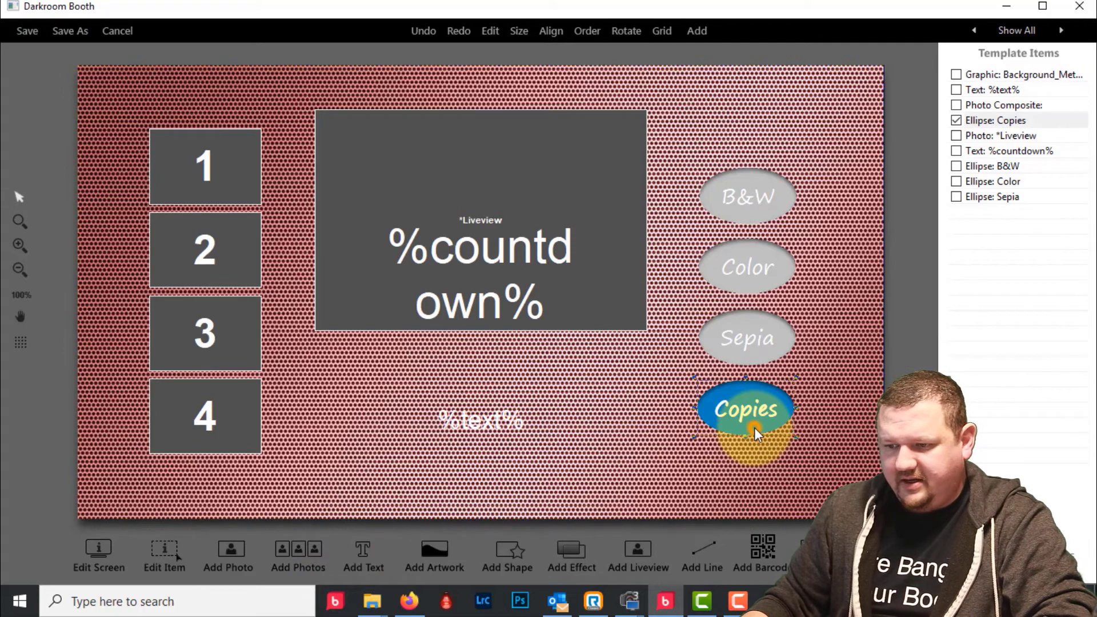
double_click(755, 434)
click(395, 277)
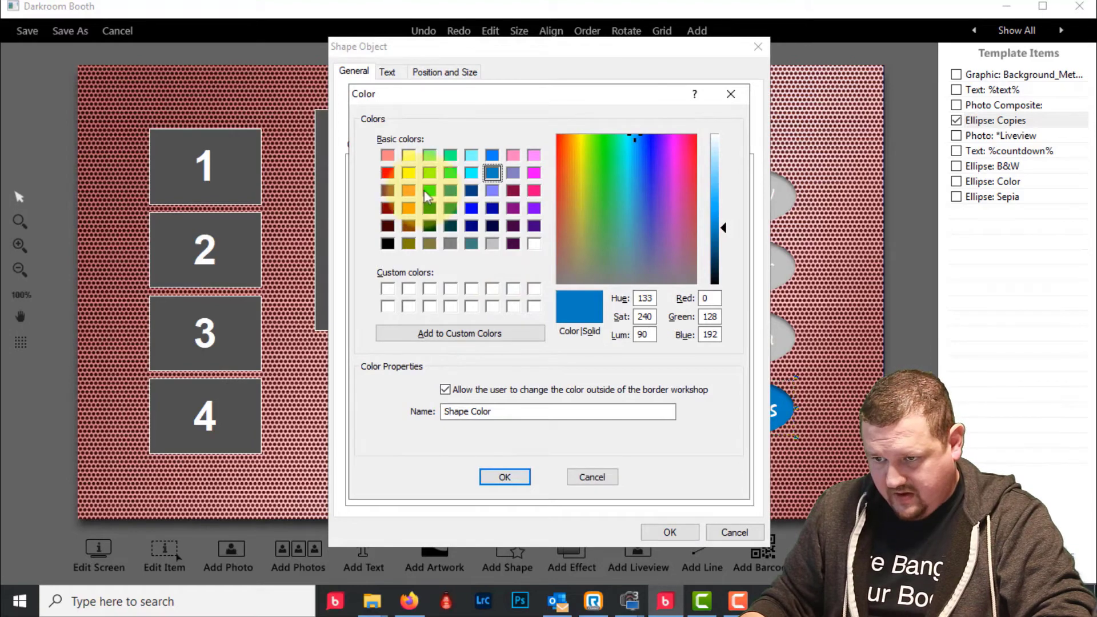
click(565, 153)
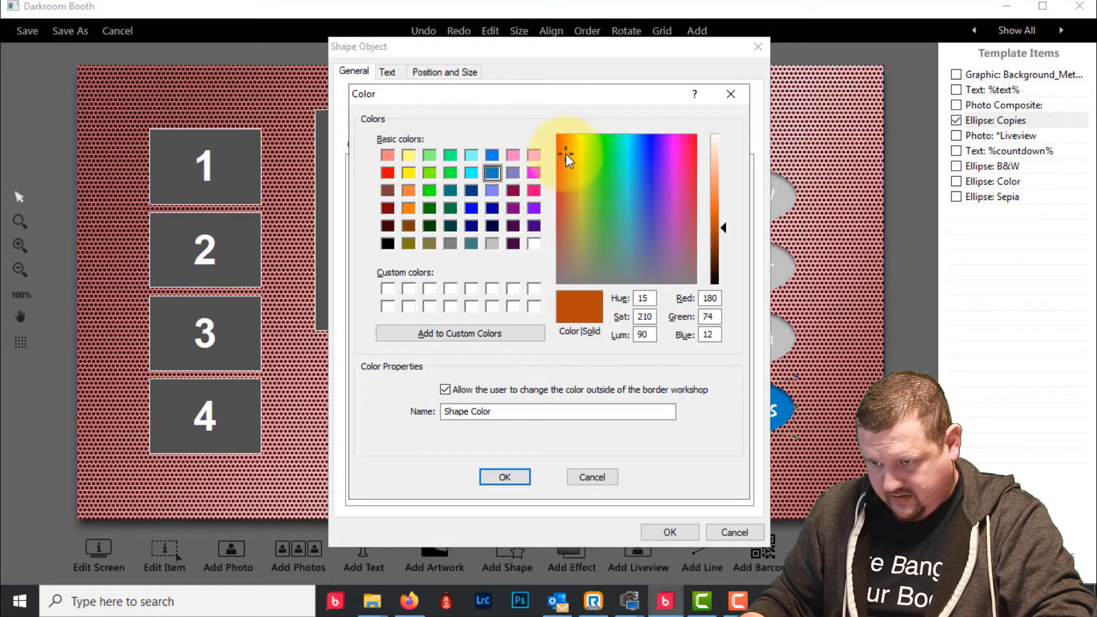
click(720, 267)
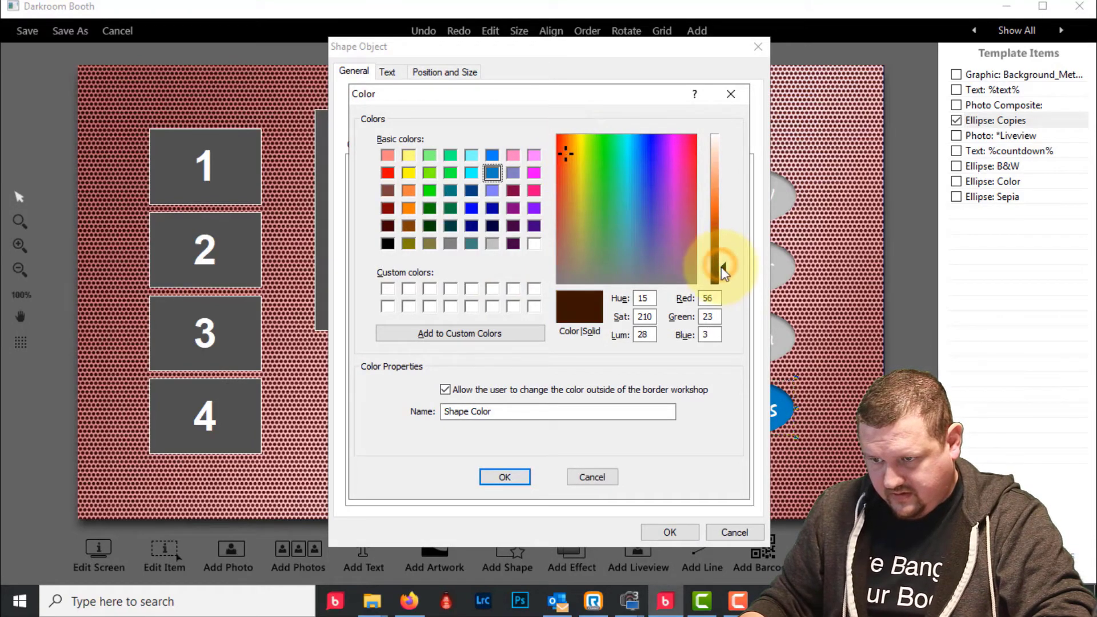
drag(726, 268, 724, 283)
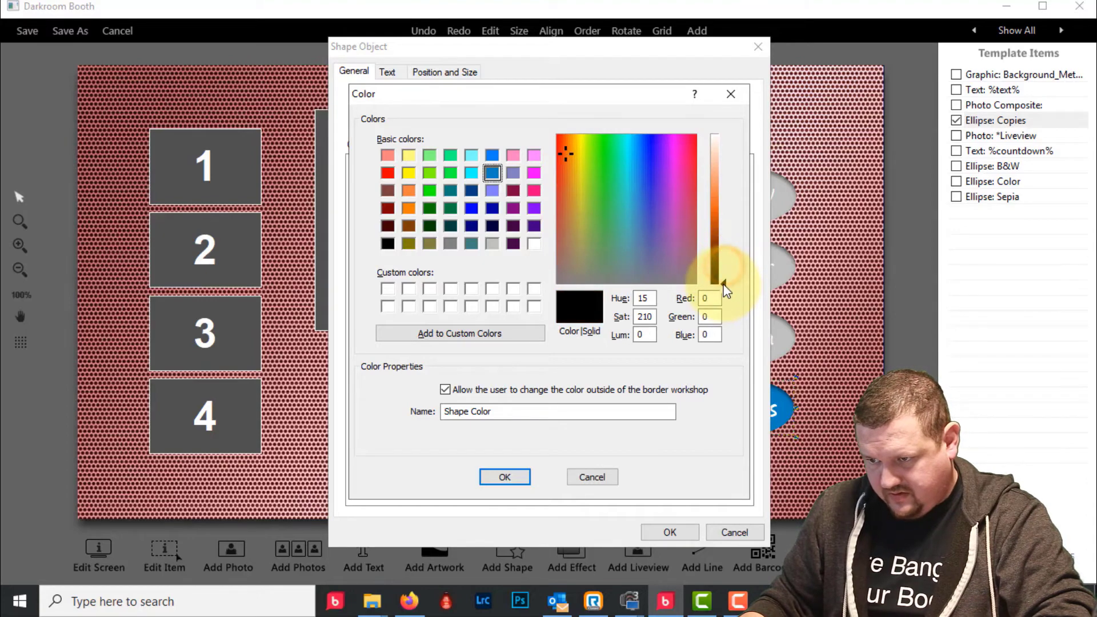
click(592, 477)
click(716, 532)
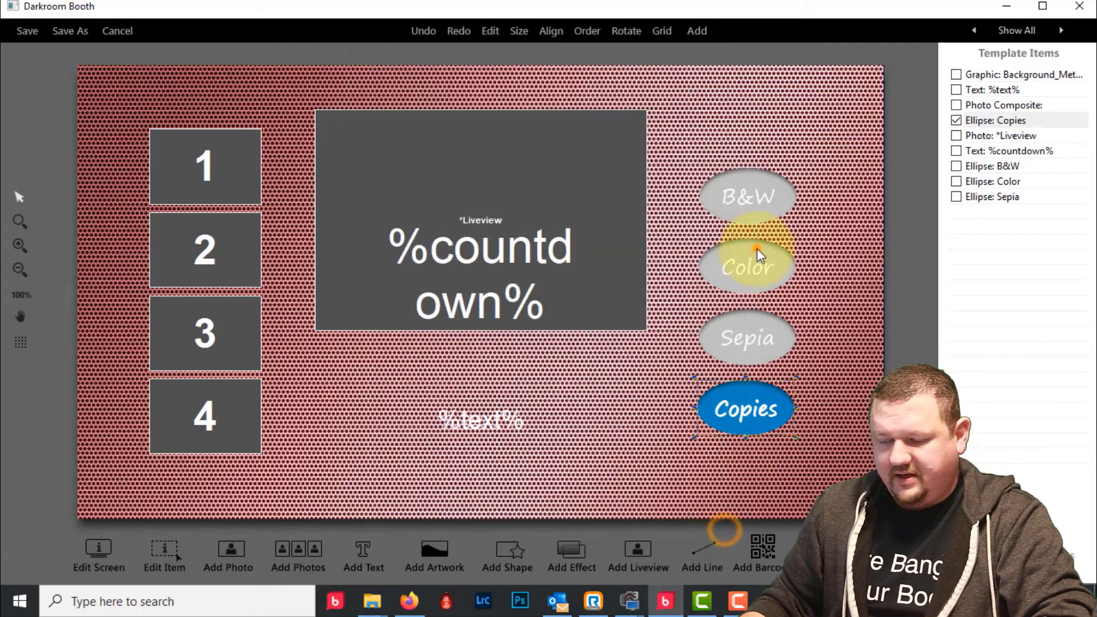
- Save the Color ellipse's grey as a custom colour
double_click(757, 251)
click(511, 277)
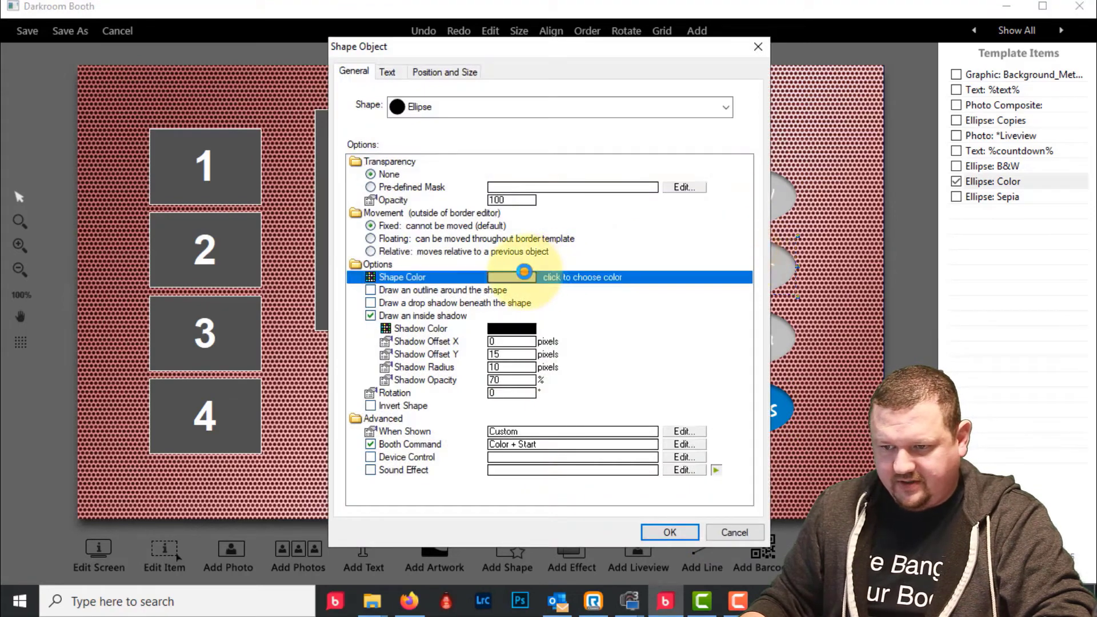
click(436, 334)
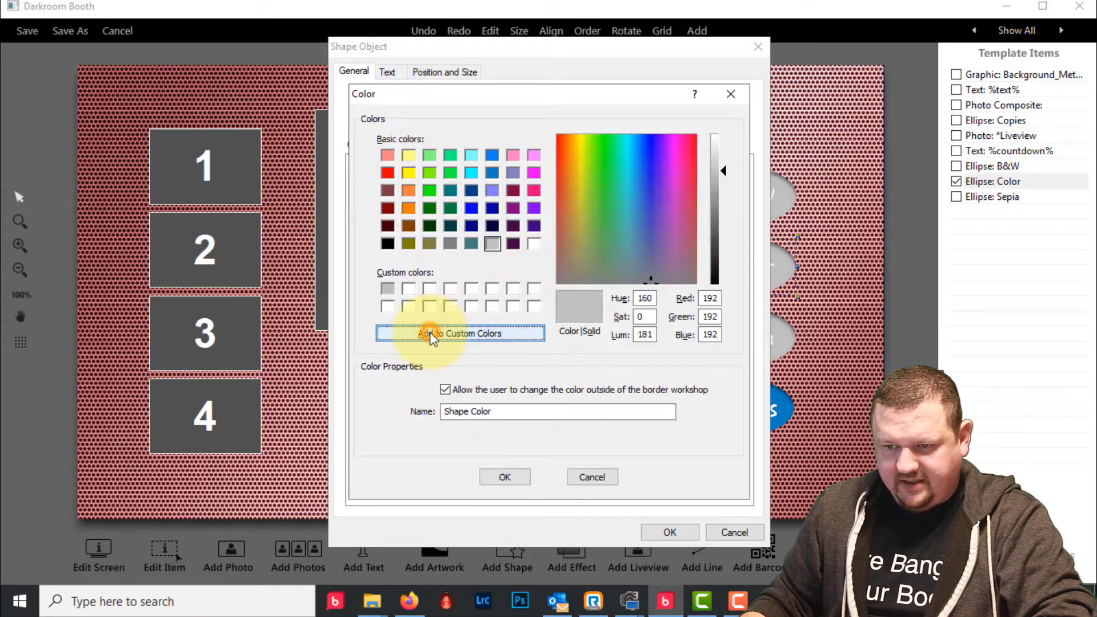
click(506, 475)
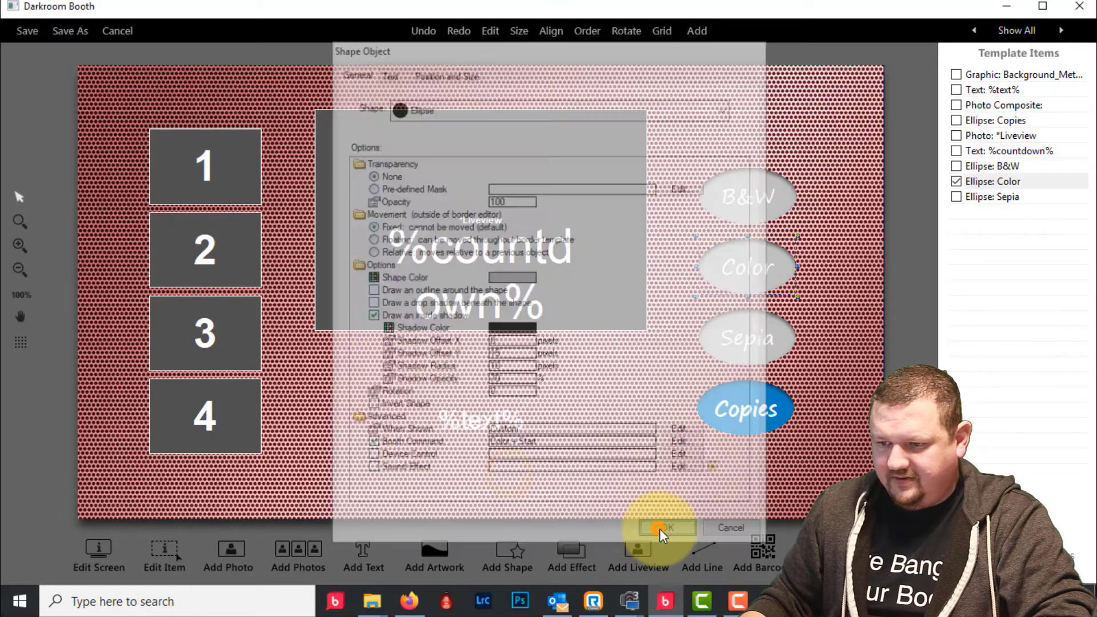
click(658, 531)
- Apply the saved grey to the Copies ellipse and move %countdown% higher in the live-view box
double_click(742, 427)
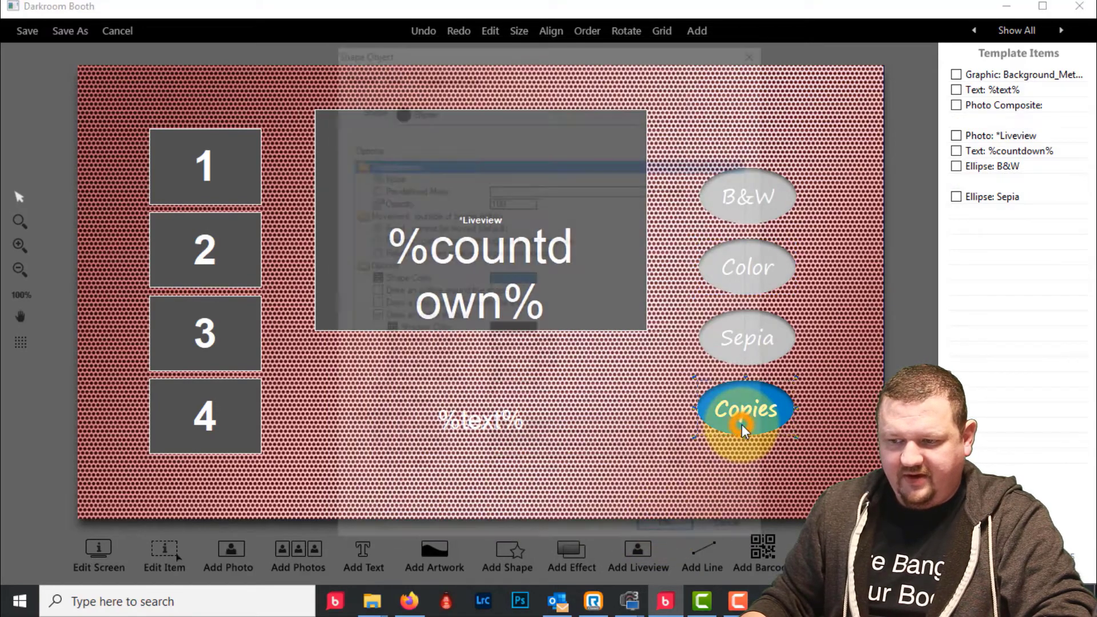
click(512, 277)
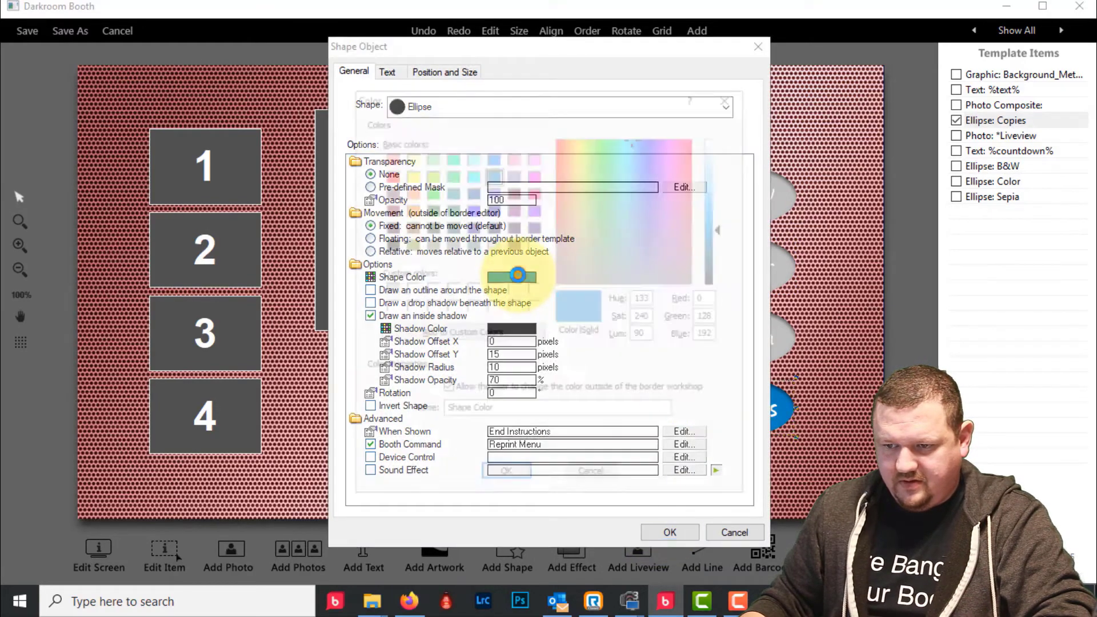
click(504, 477)
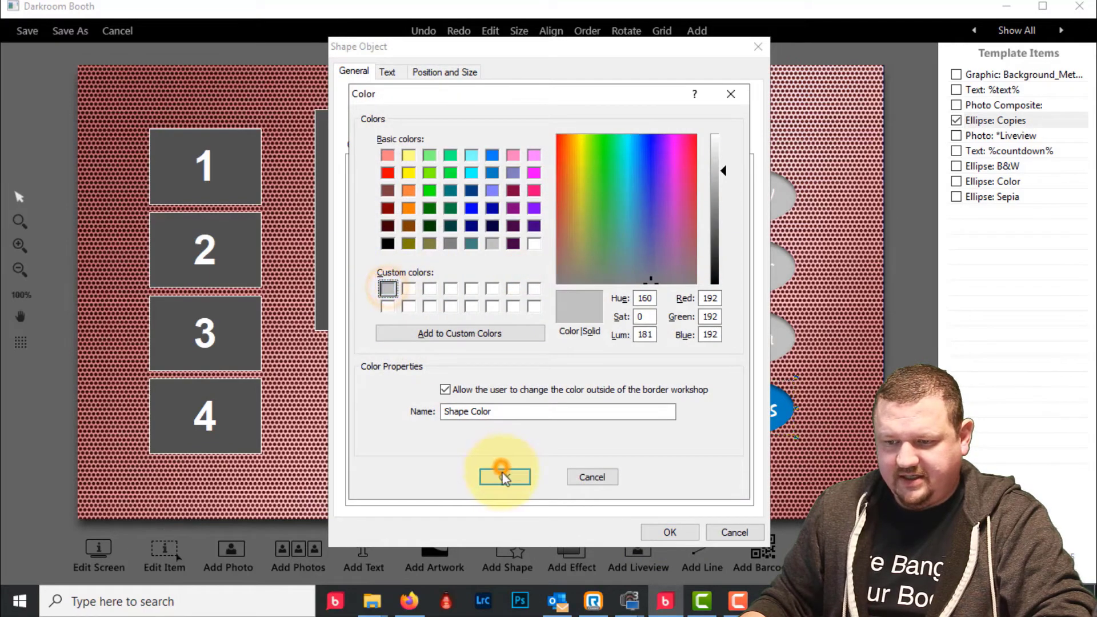
click(659, 532)
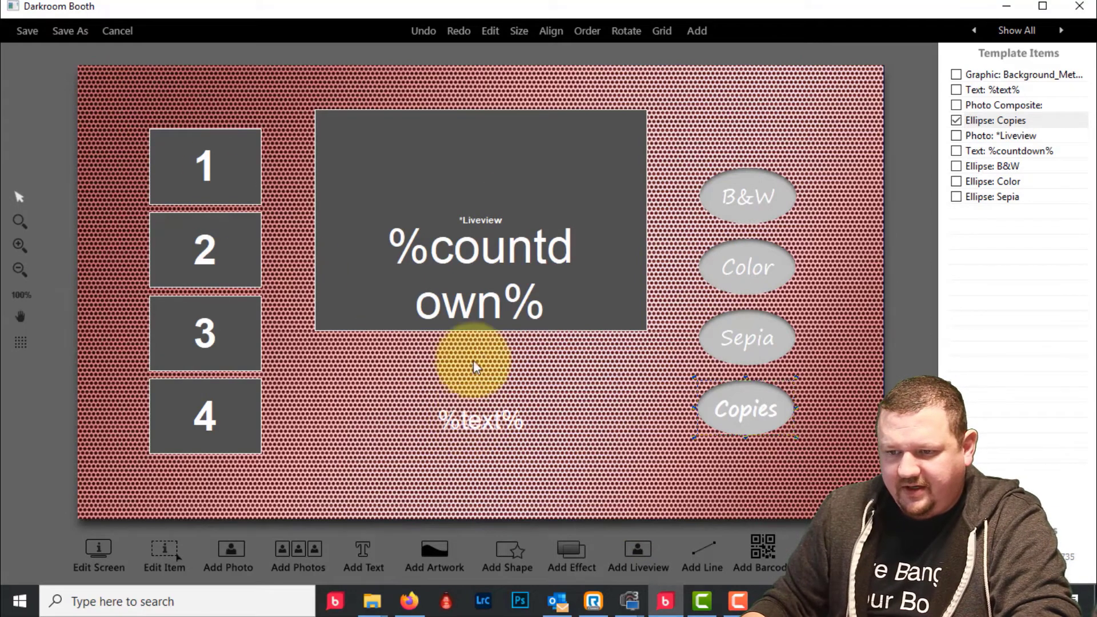
drag(481, 251, 486, 196)
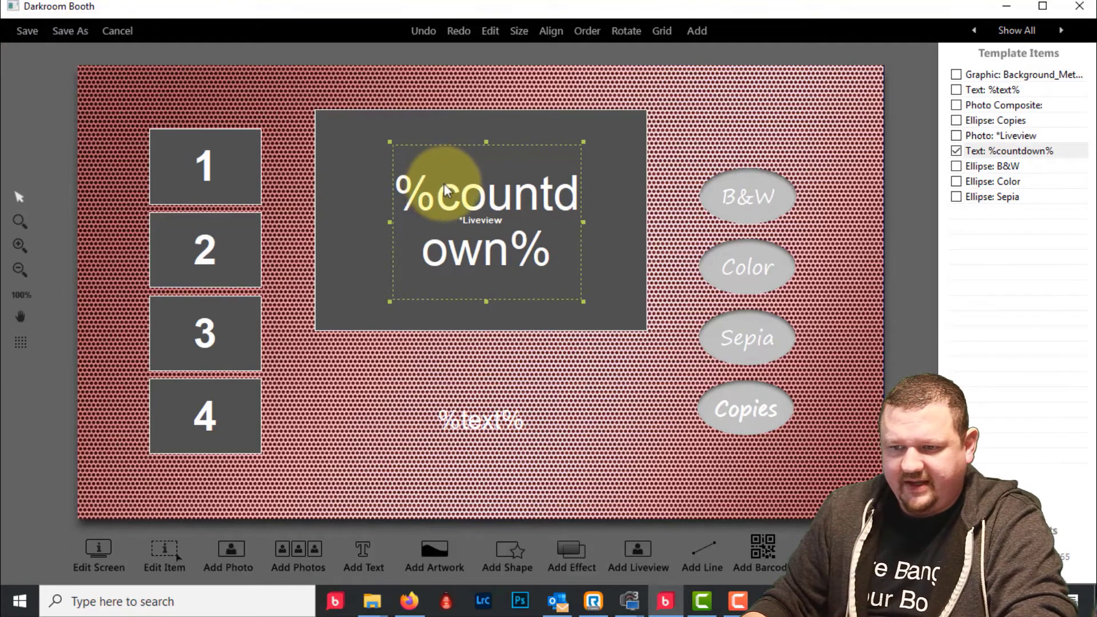
- Set the %countdown% text to 200-point size and enlarge its text box to fill the view
double_click(484, 200)
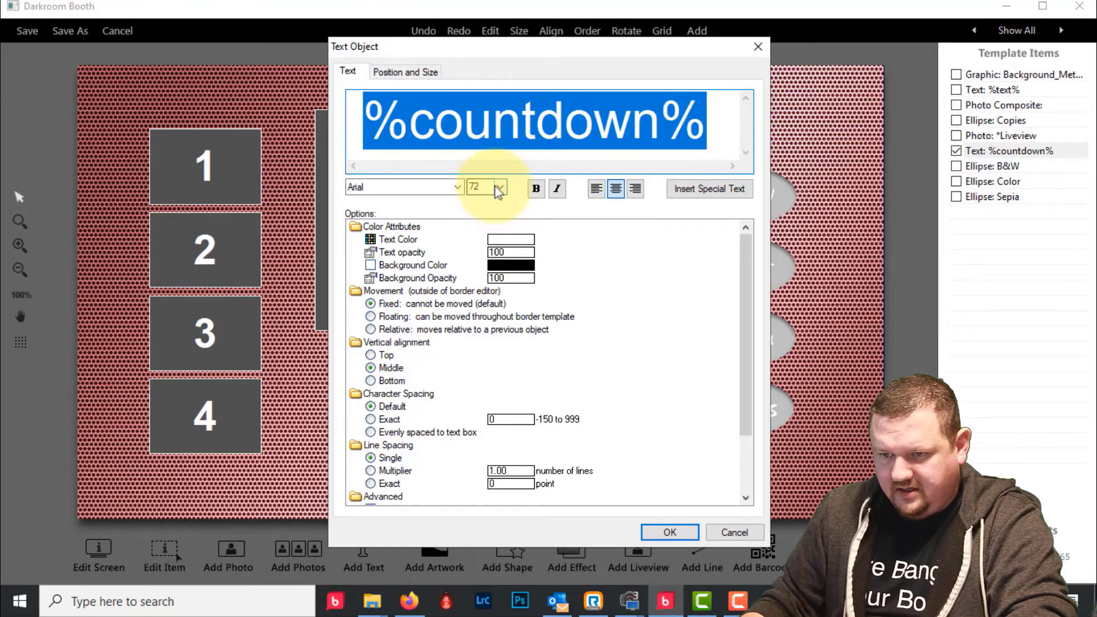
click(499, 189)
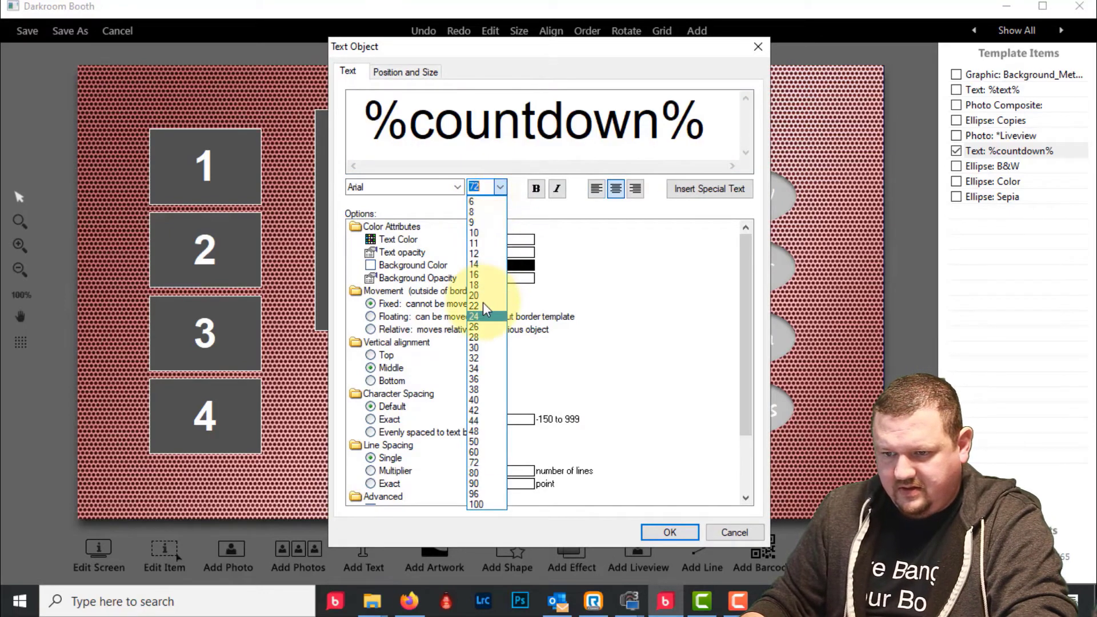
click(491, 505)
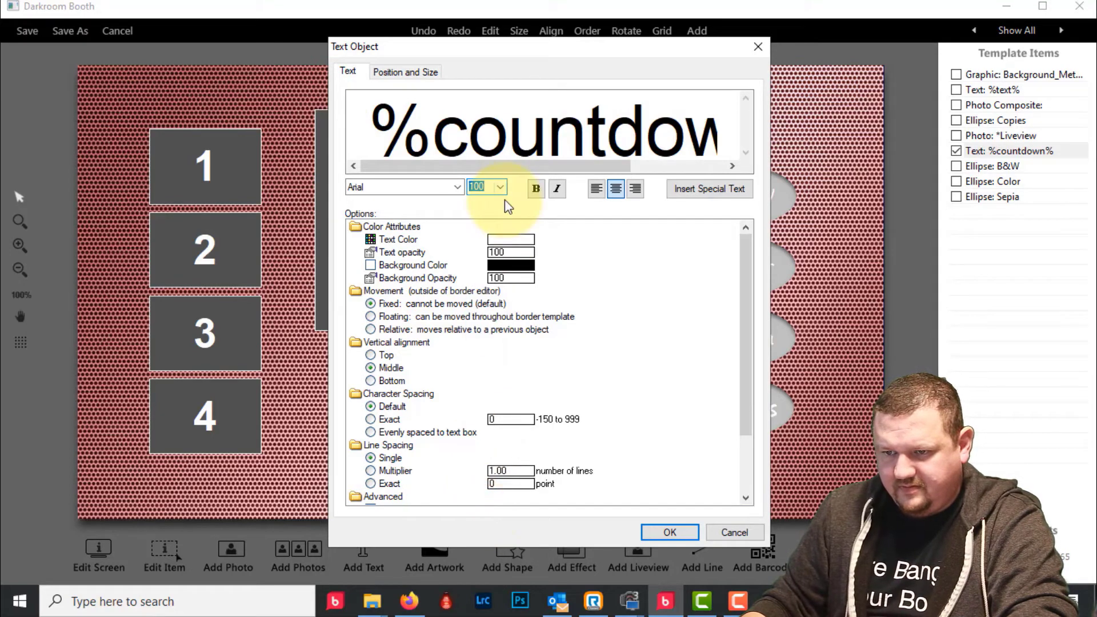
text(200)
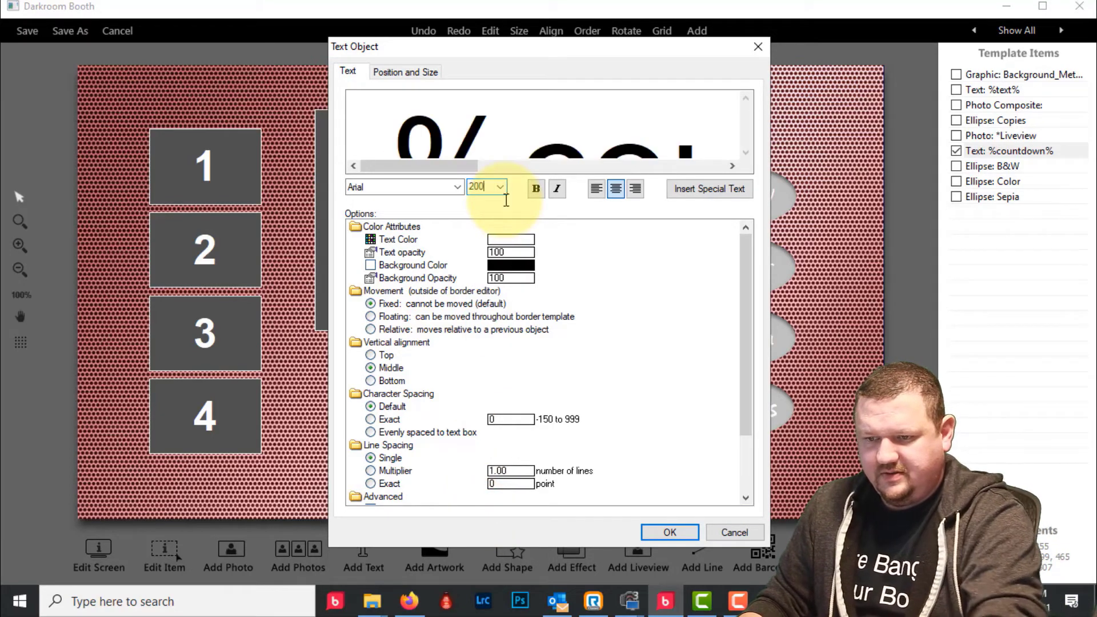
click(668, 532)
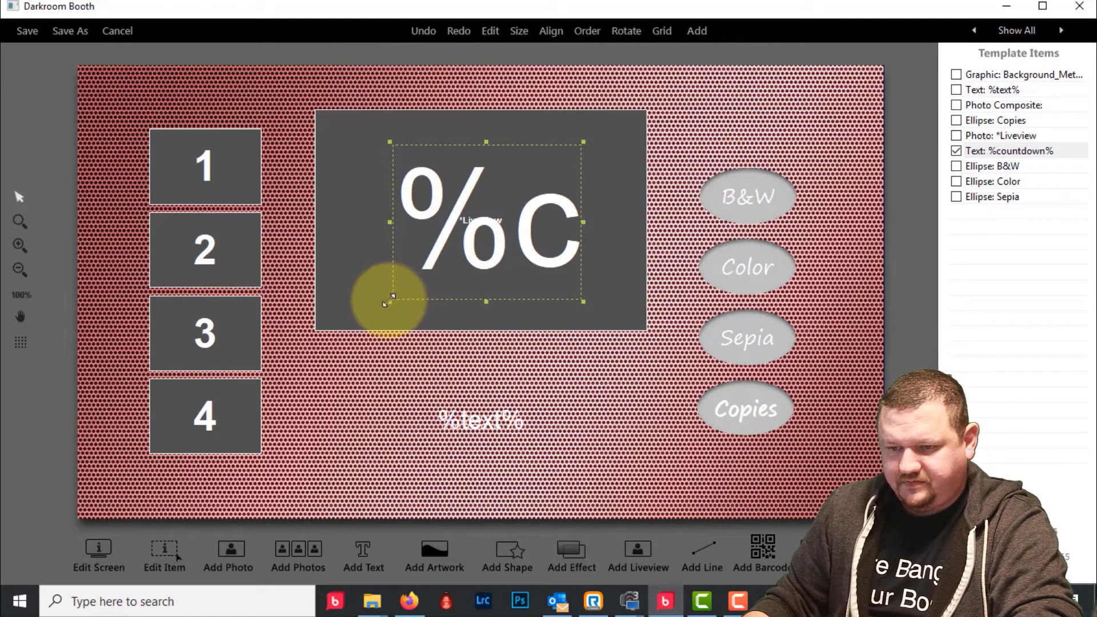
drag(389, 301, 372, 317)
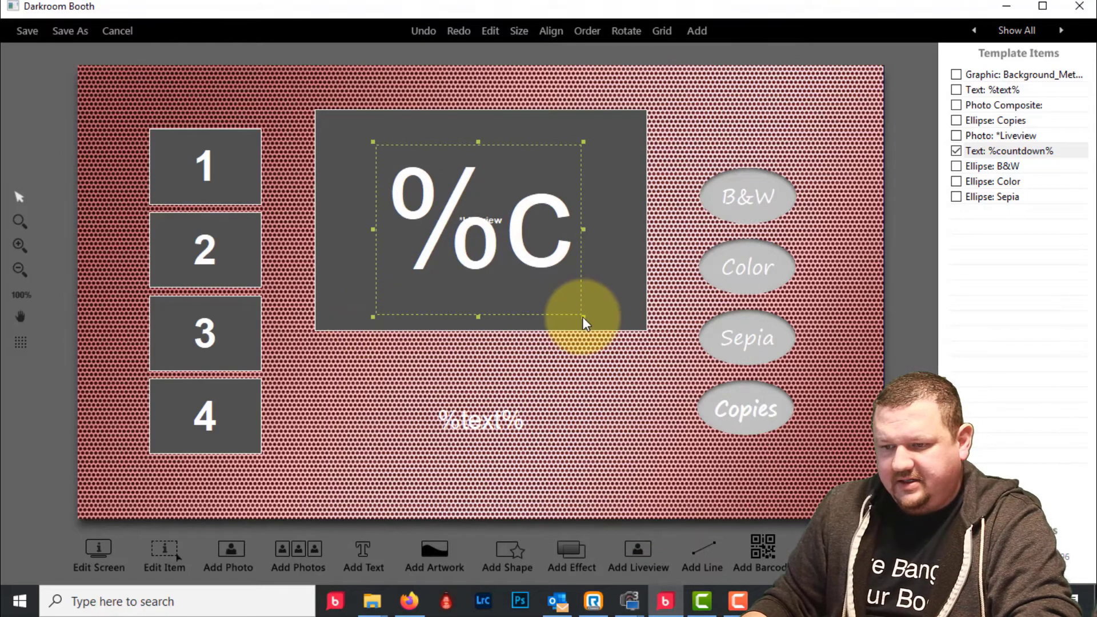
drag(582, 317, 593, 325)
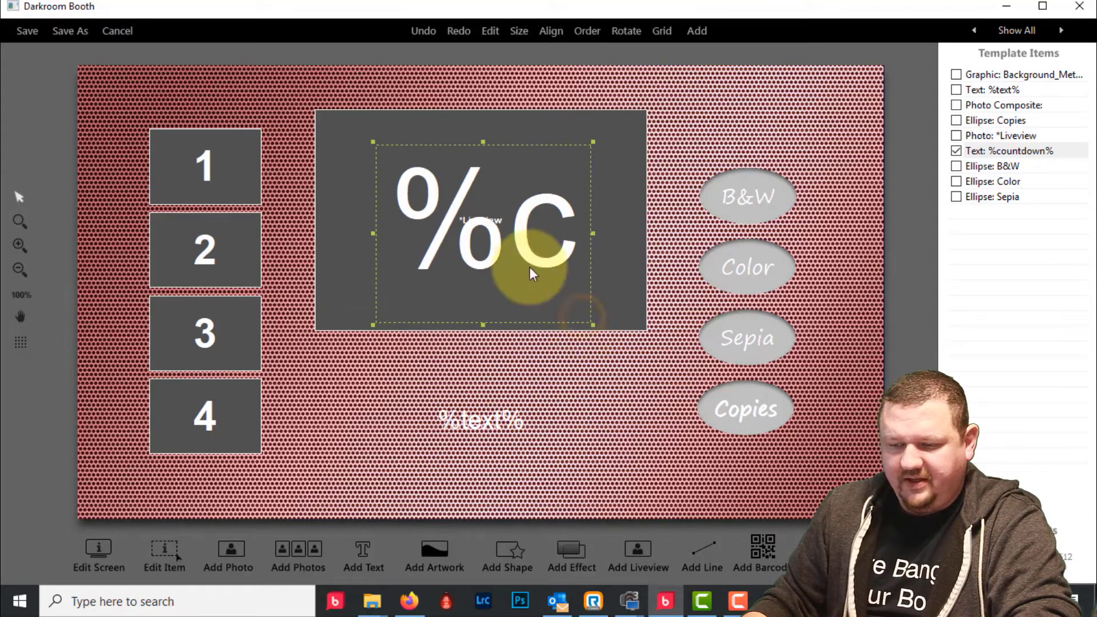
- Browse the countdown's special text options without inserting any, and close its settings
double_click(481, 229)
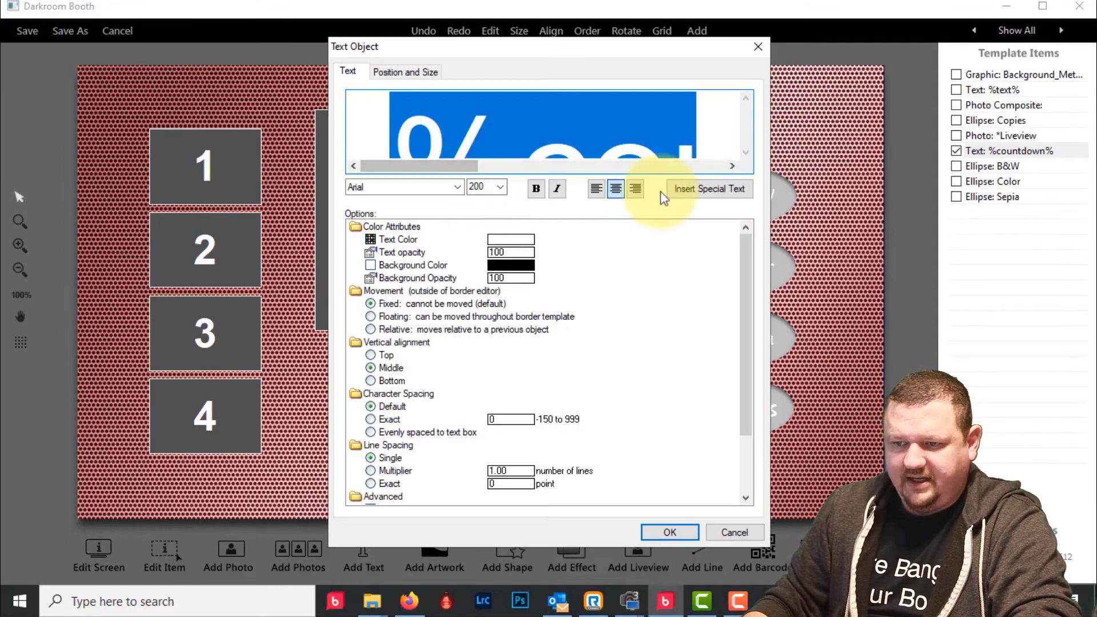
click(704, 189)
key(Down)
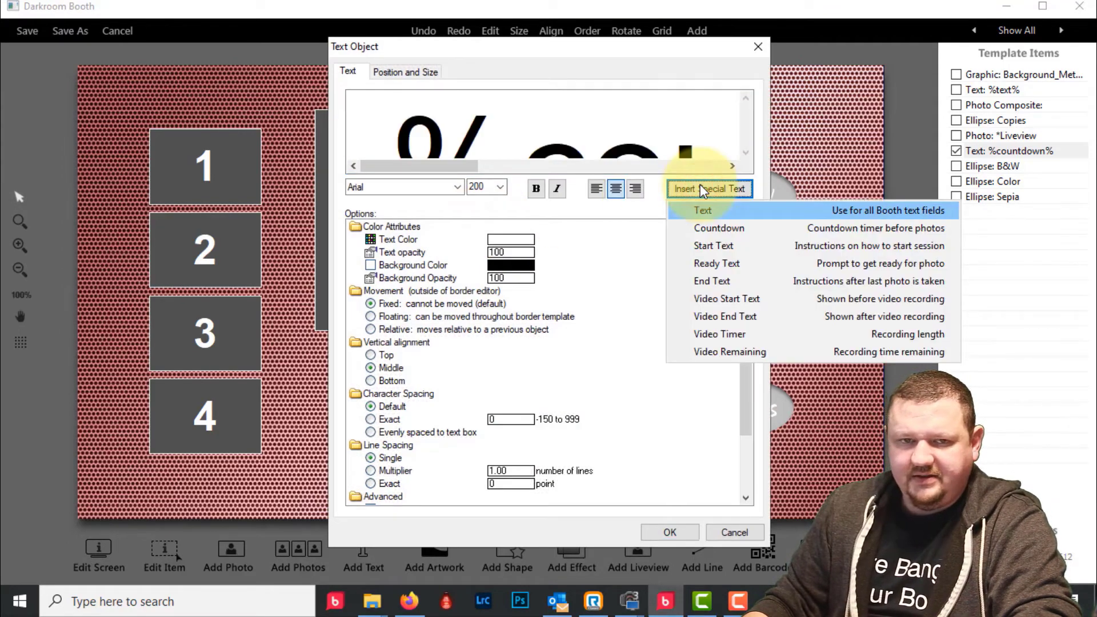
key(Down)
key(Down)
key(Down)
key(Down)
key(Down)
key(Down)
key(Down)
key(Down)
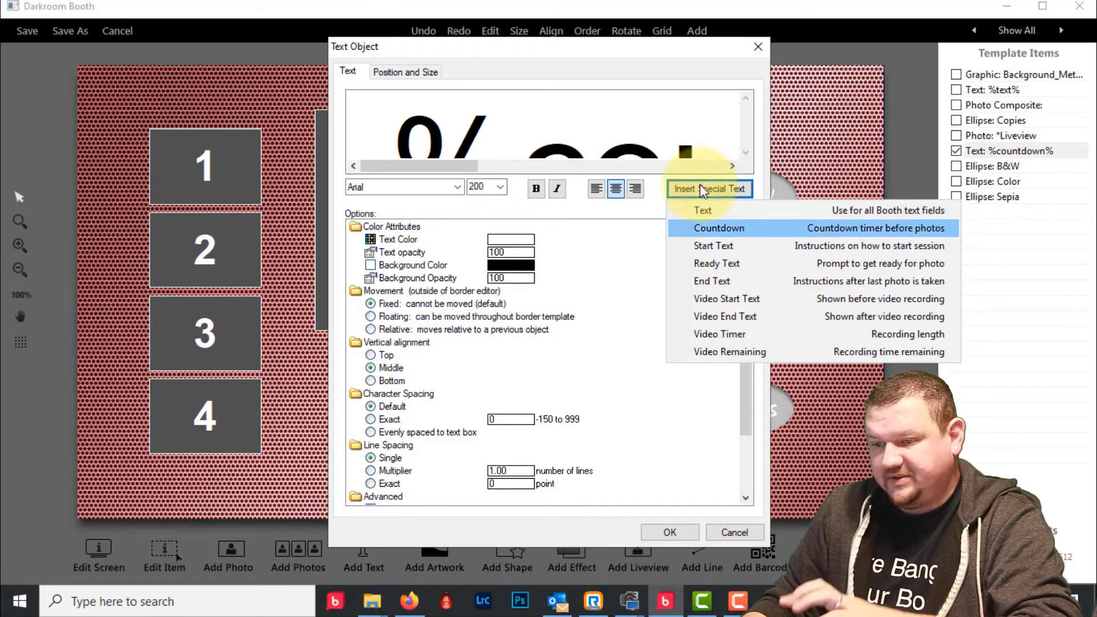
key(Up)
key(Up)
key(Up)
key(Up)
key(Up)
key(Up)
key(Up)
key(Up)
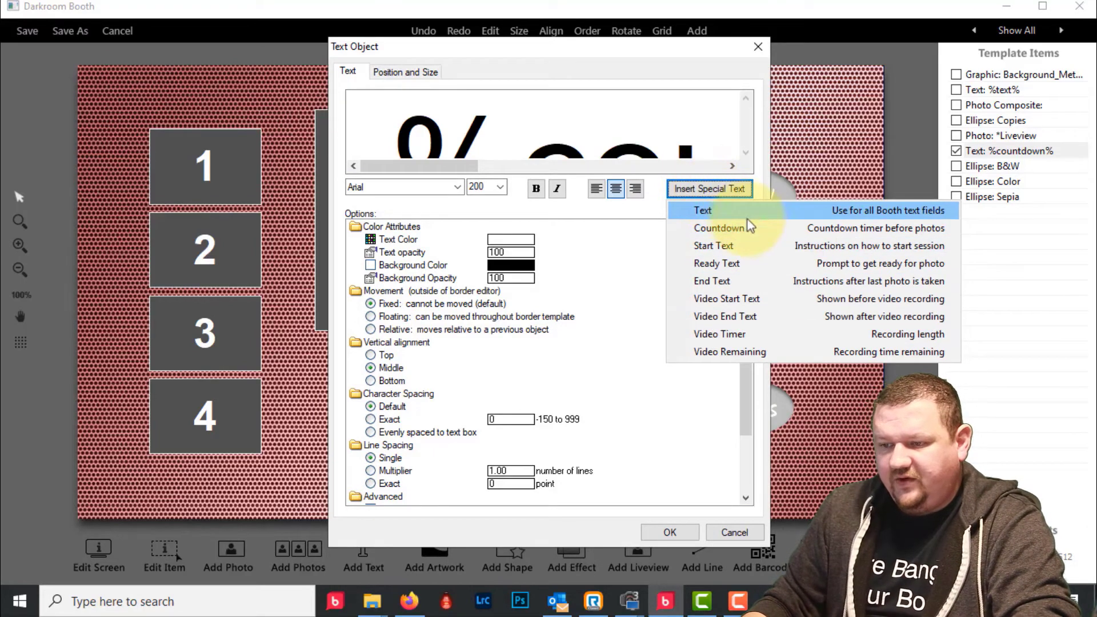
key(Down)
key(Up)
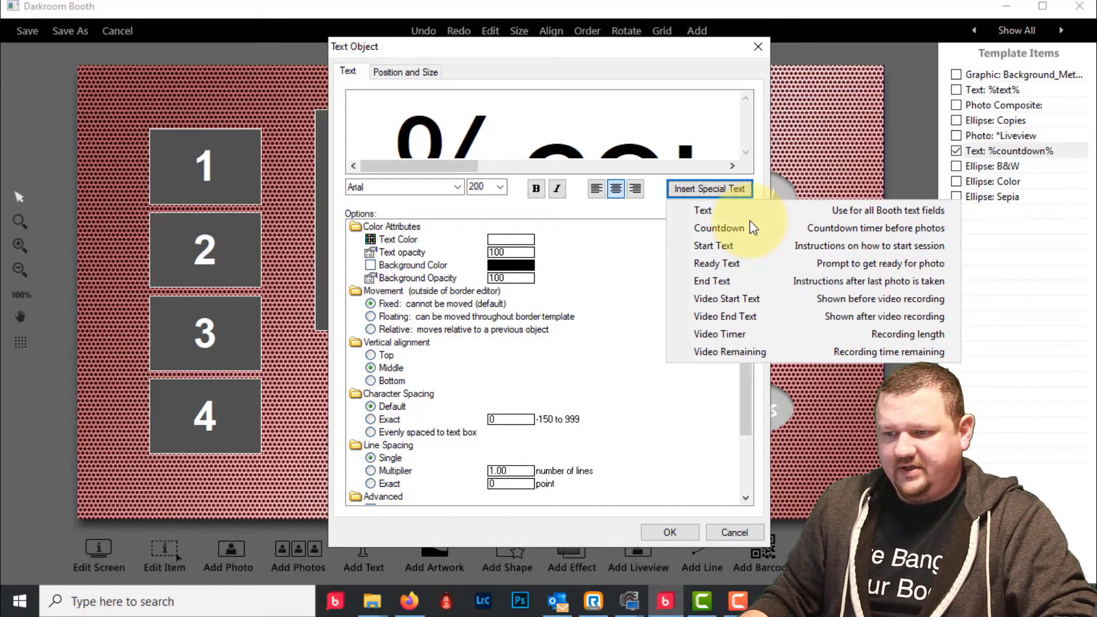
click(759, 49)
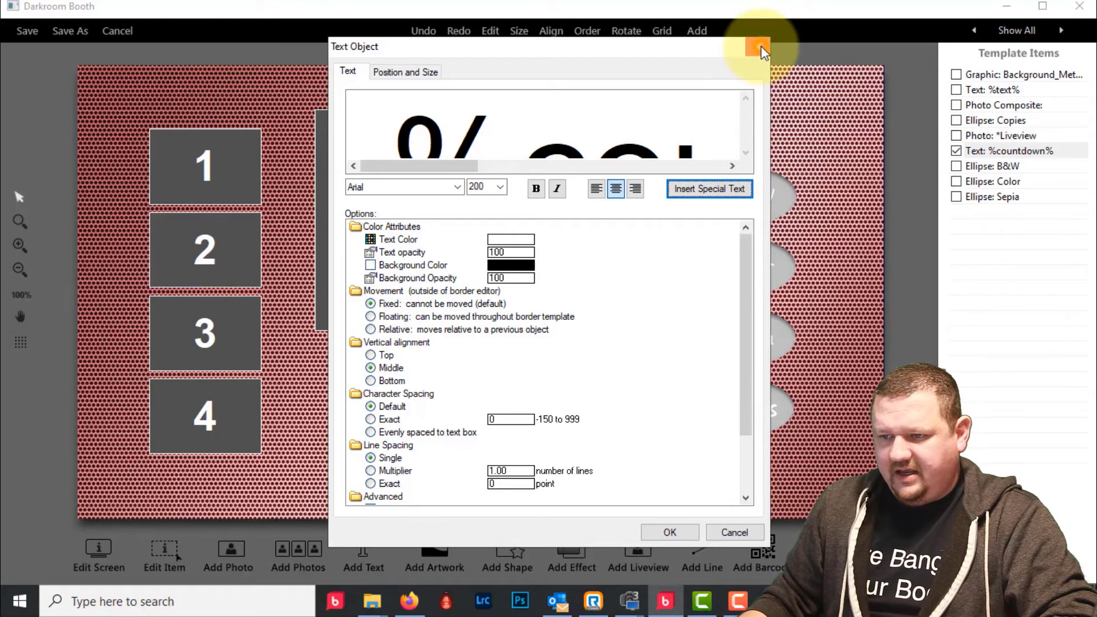
click(682, 527)
click(480, 424)
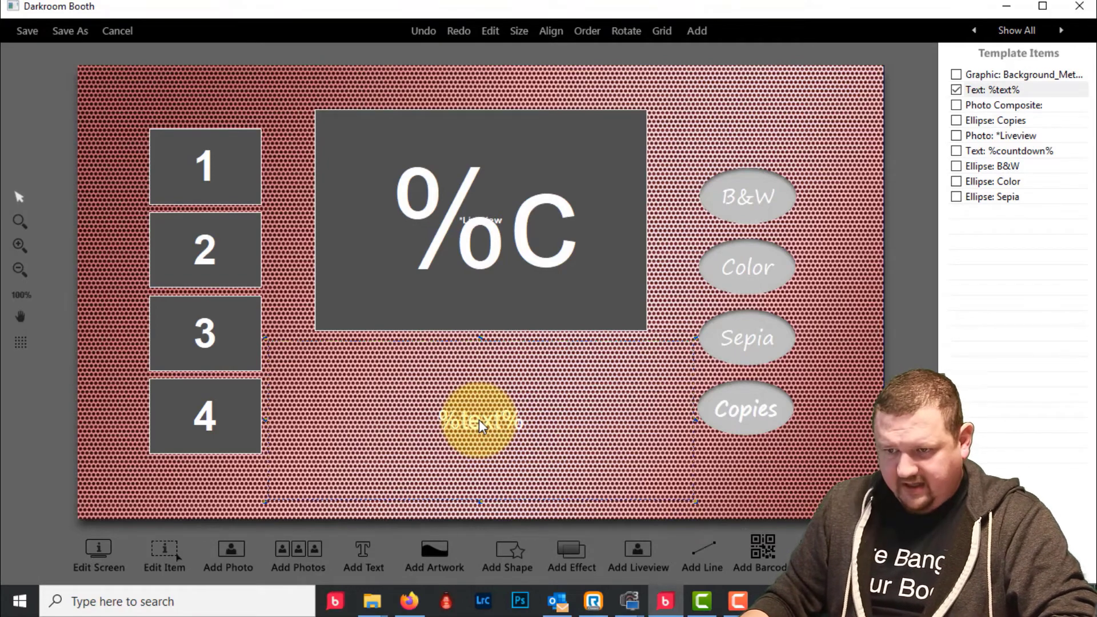
- Try black as the %text% start text colour and apply it
double_click(480, 424)
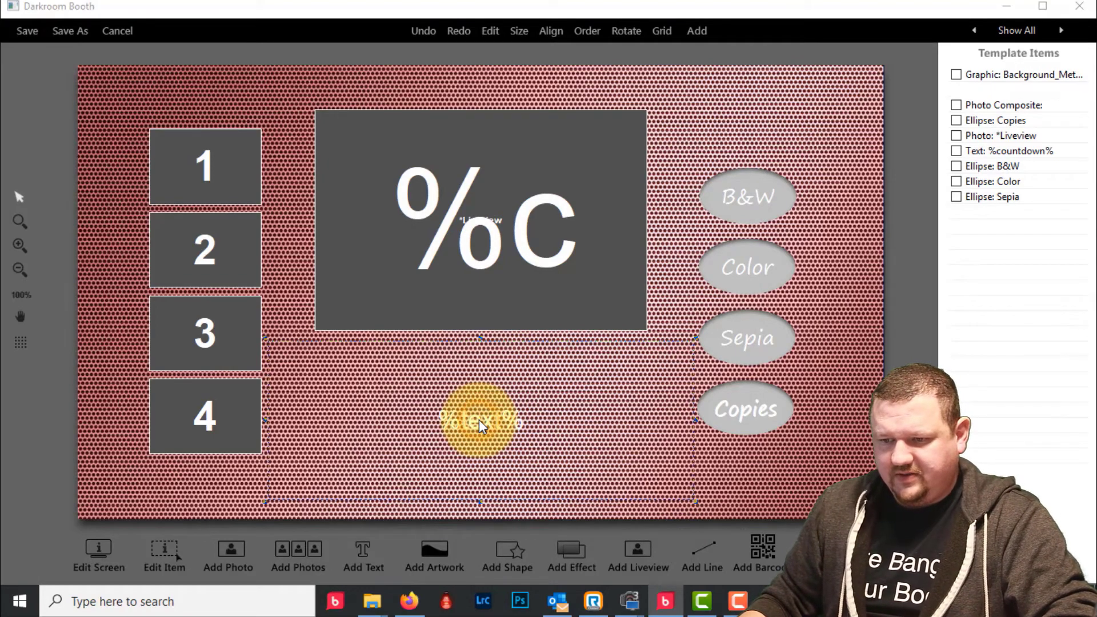
click(507, 243)
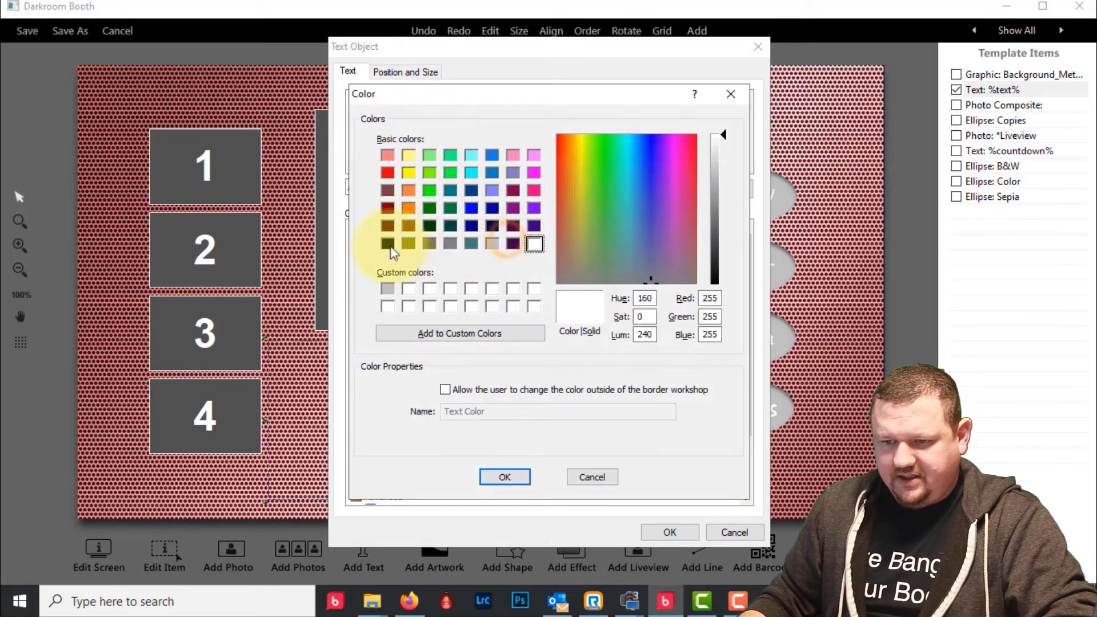
click(389, 243)
click(505, 475)
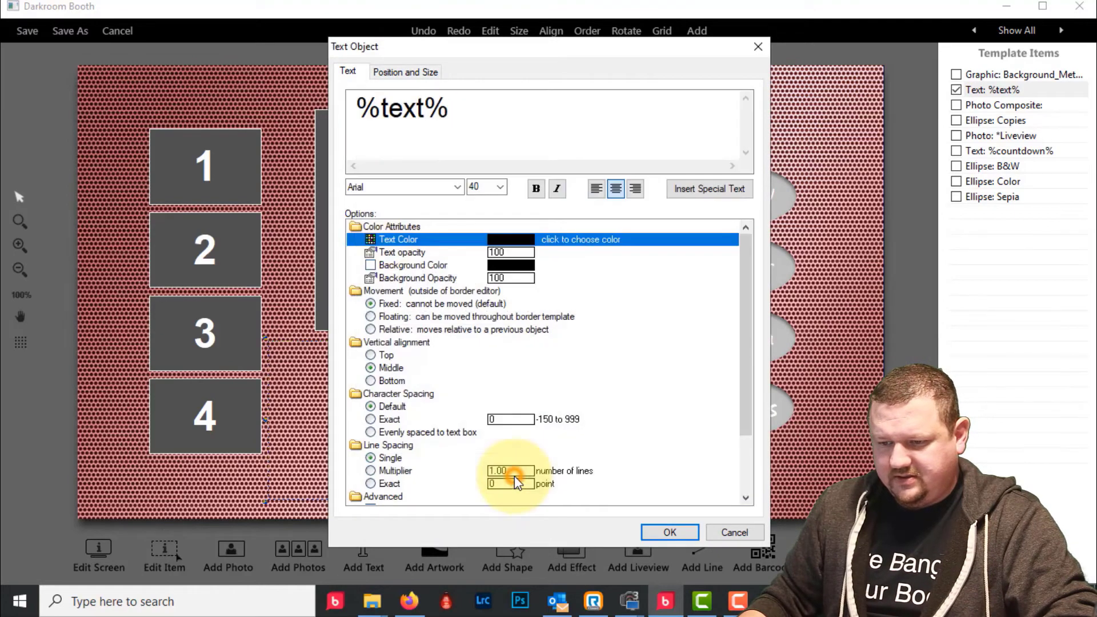
click(670, 532)
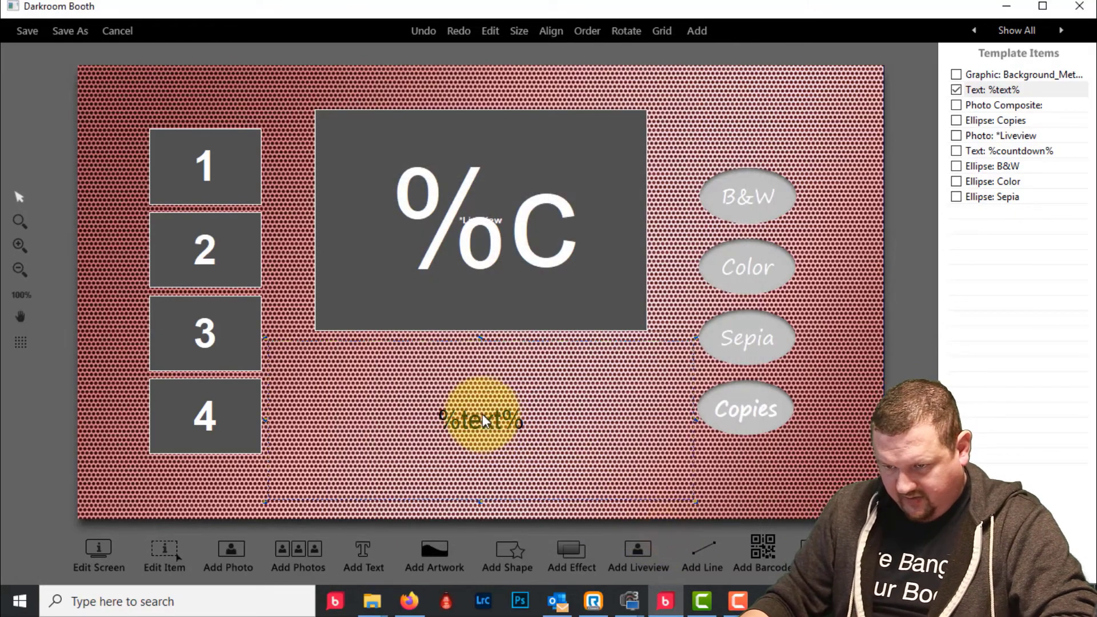
- Change the %text% start text colour to white
double_click(483, 420)
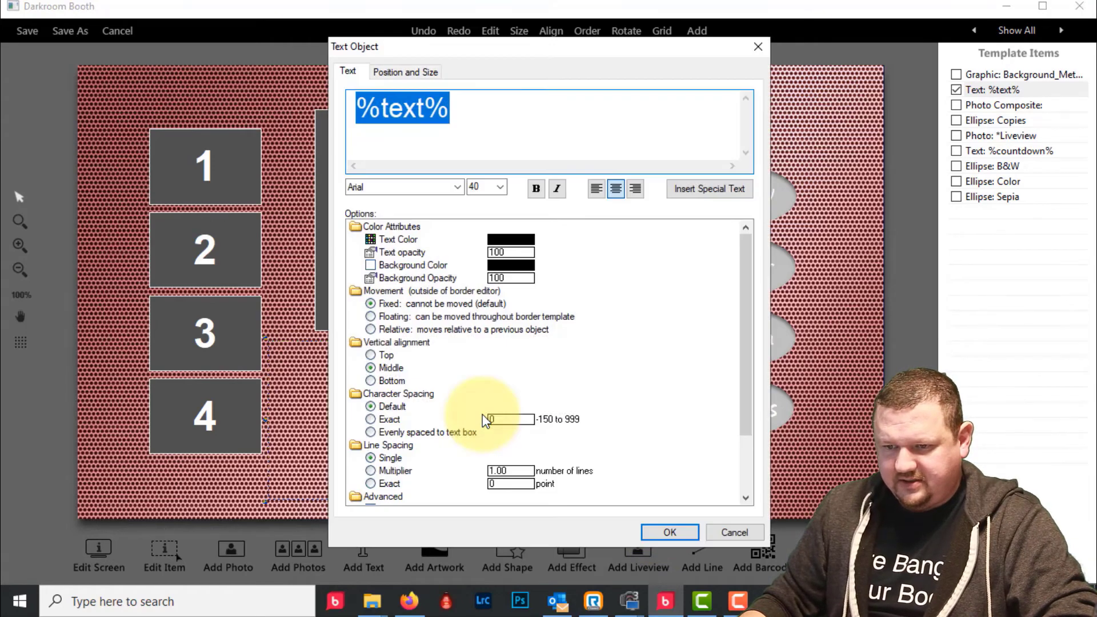
click(511, 239)
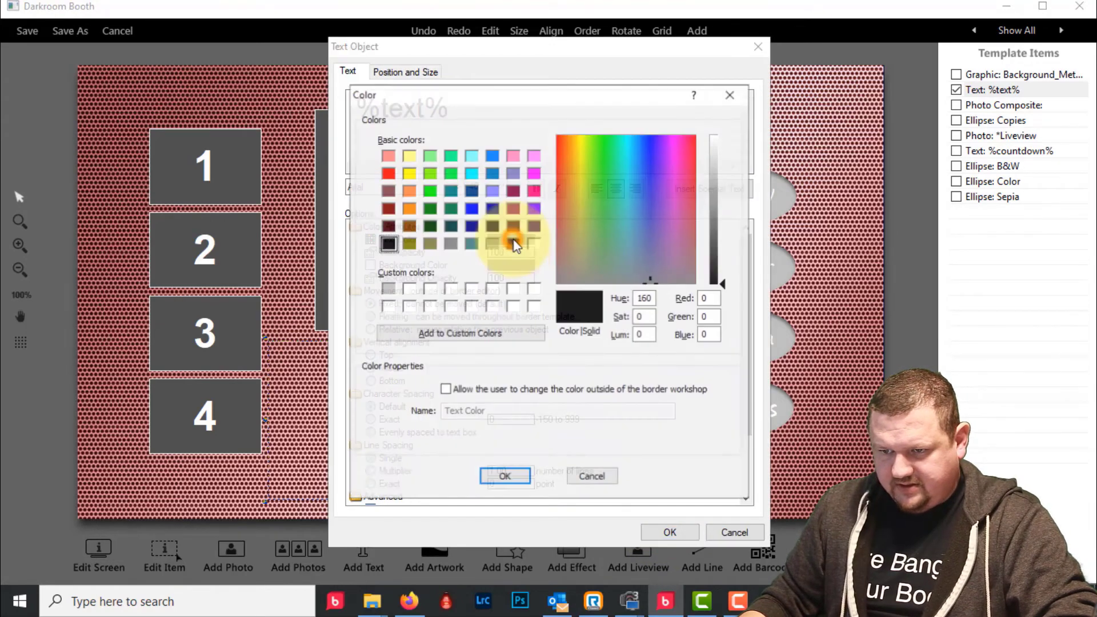
click(534, 243)
click(504, 476)
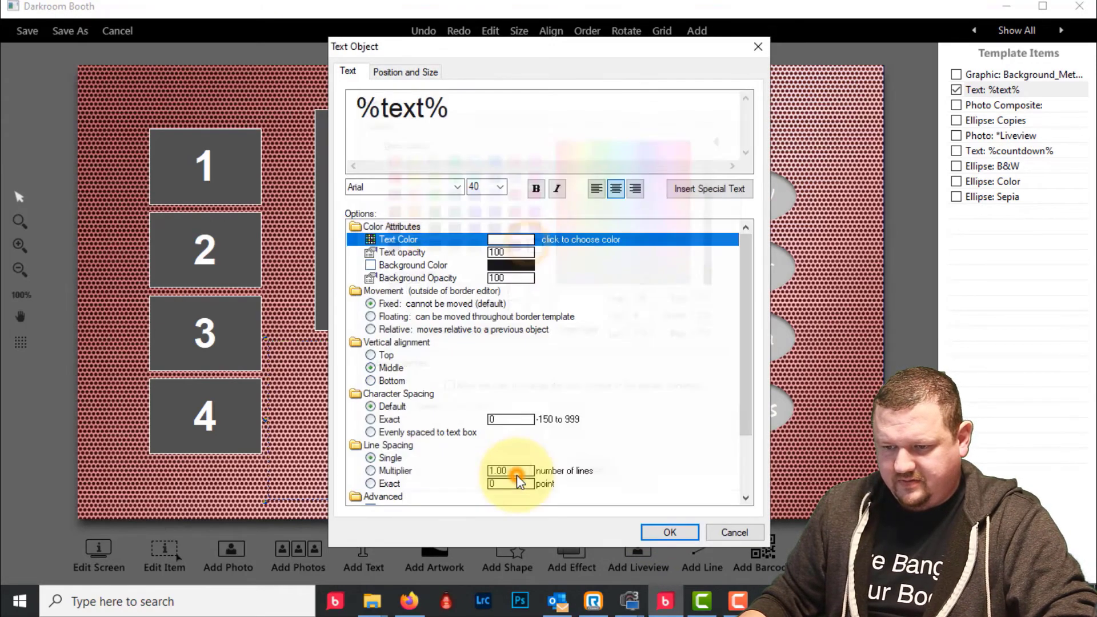
- Try inside and drop shadows, remove both, and add a 5-pixel outline instead
scroll(503, 464, down, 2)
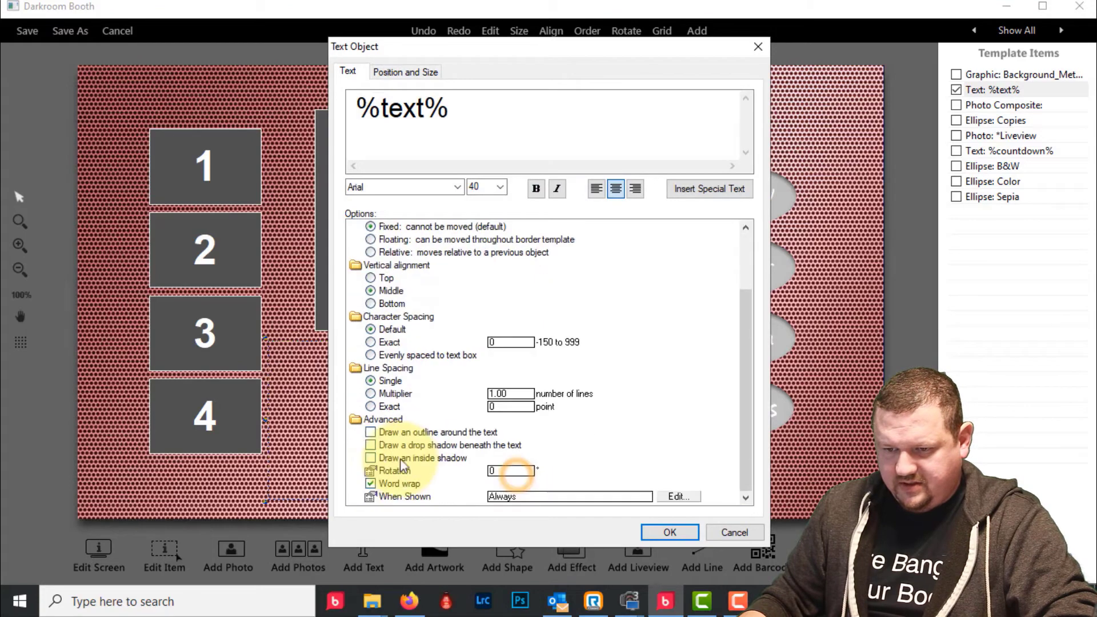
click(370, 457)
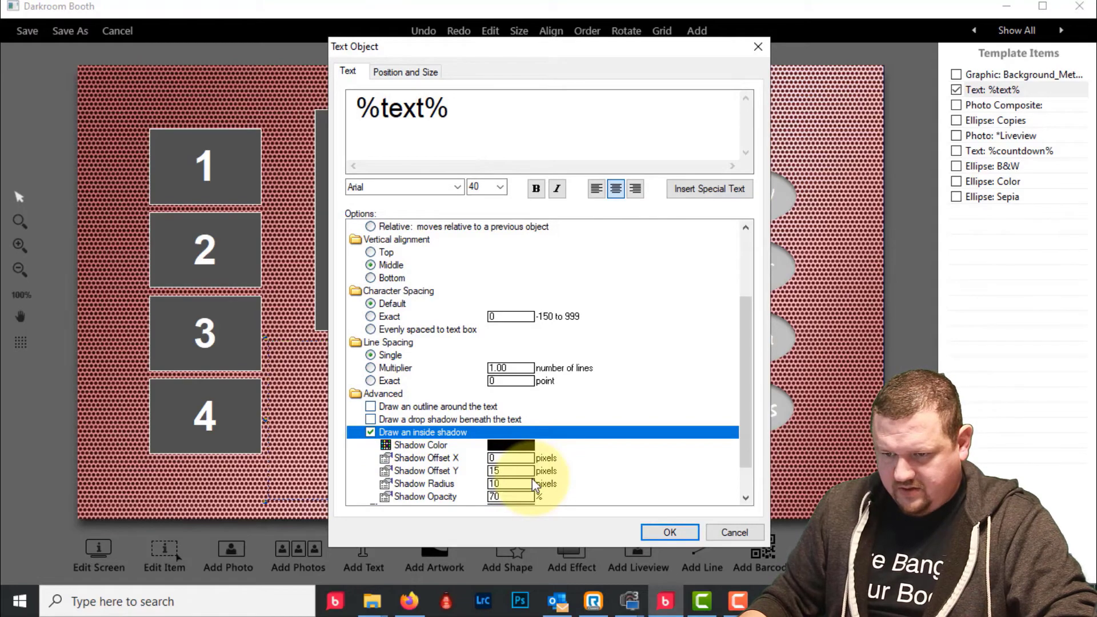
click(370, 433)
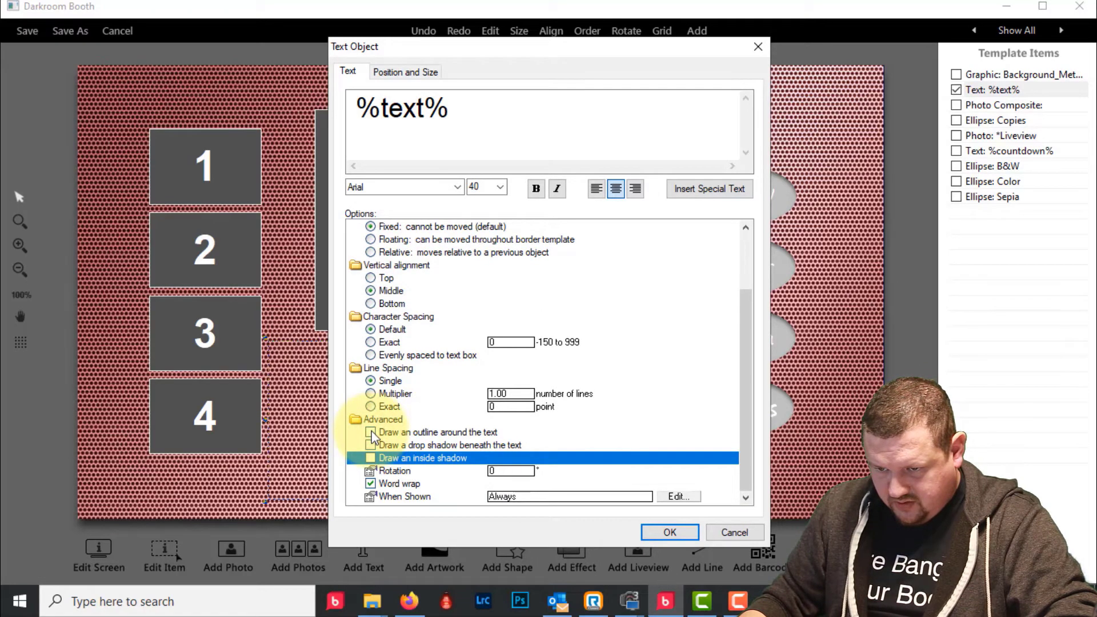
click(371, 445)
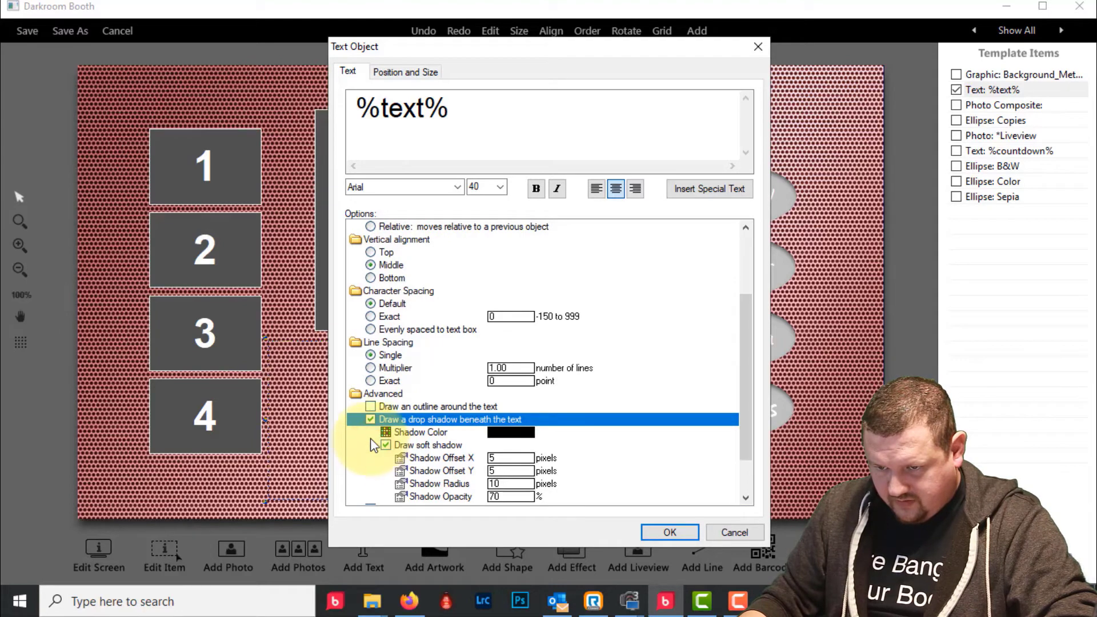
click(370, 419)
click(370, 432)
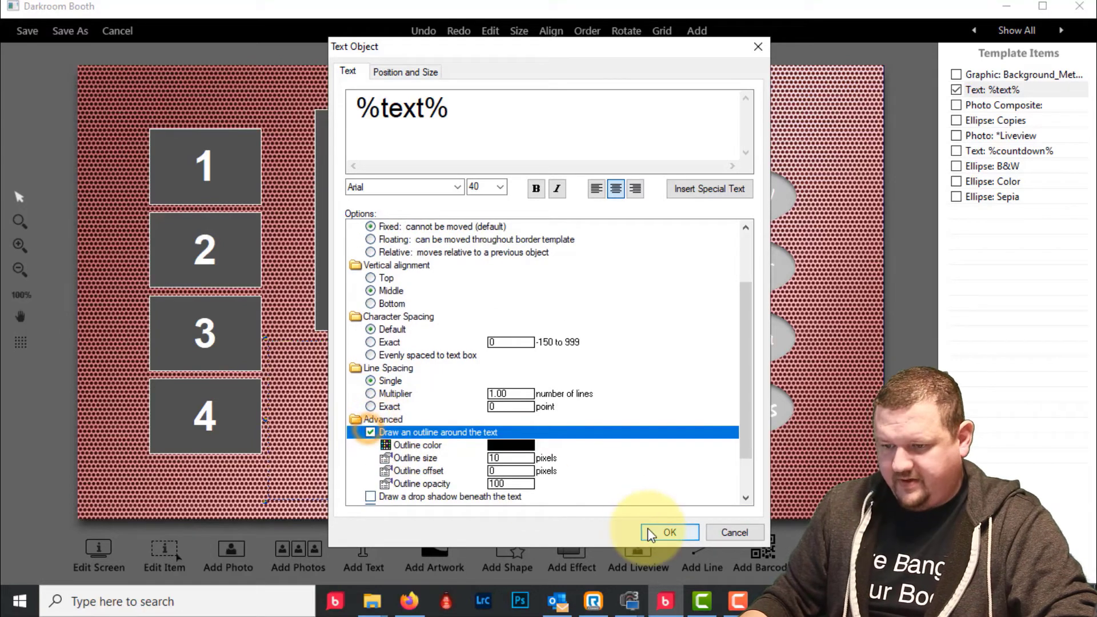
click(509, 456)
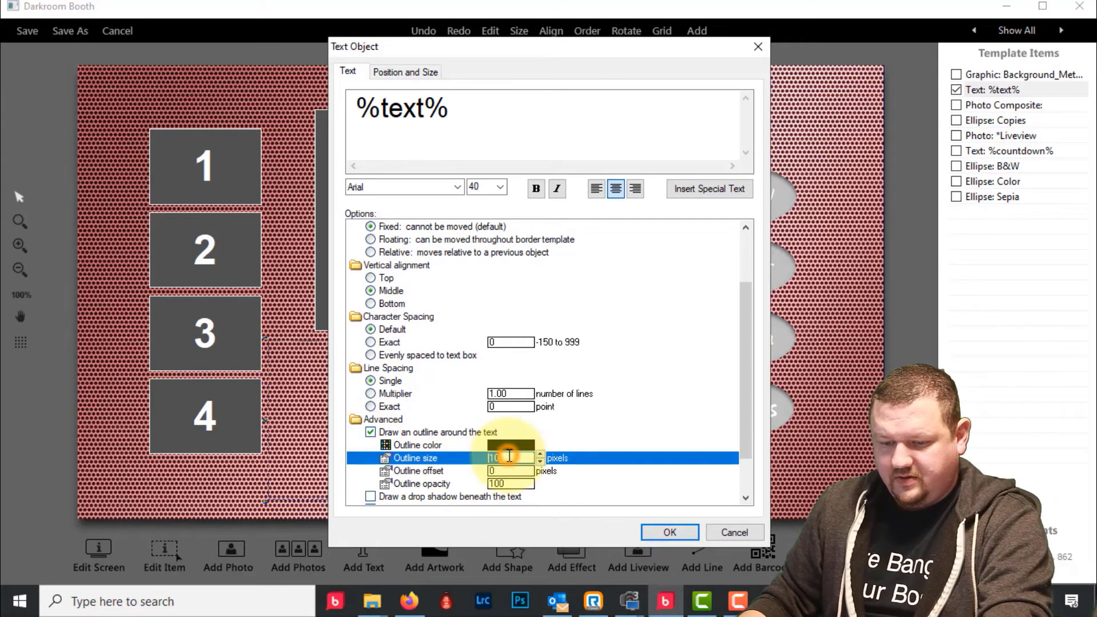
text(5)
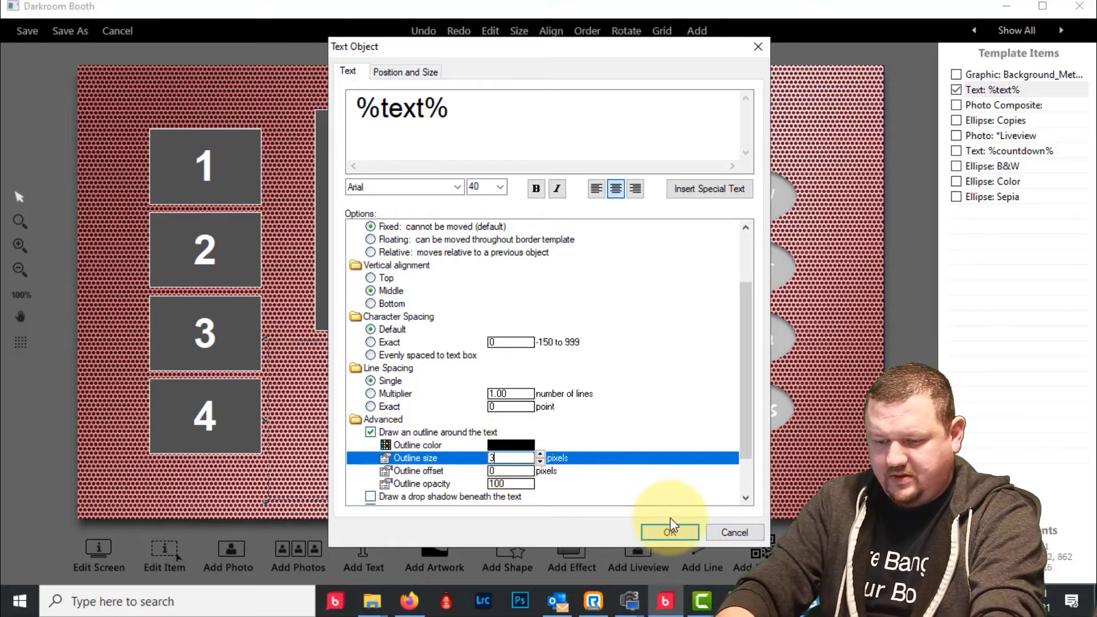
- Apply the white outlined text and save the template as 'Touch Button Sample-updated.xbdr'
click(671, 530)
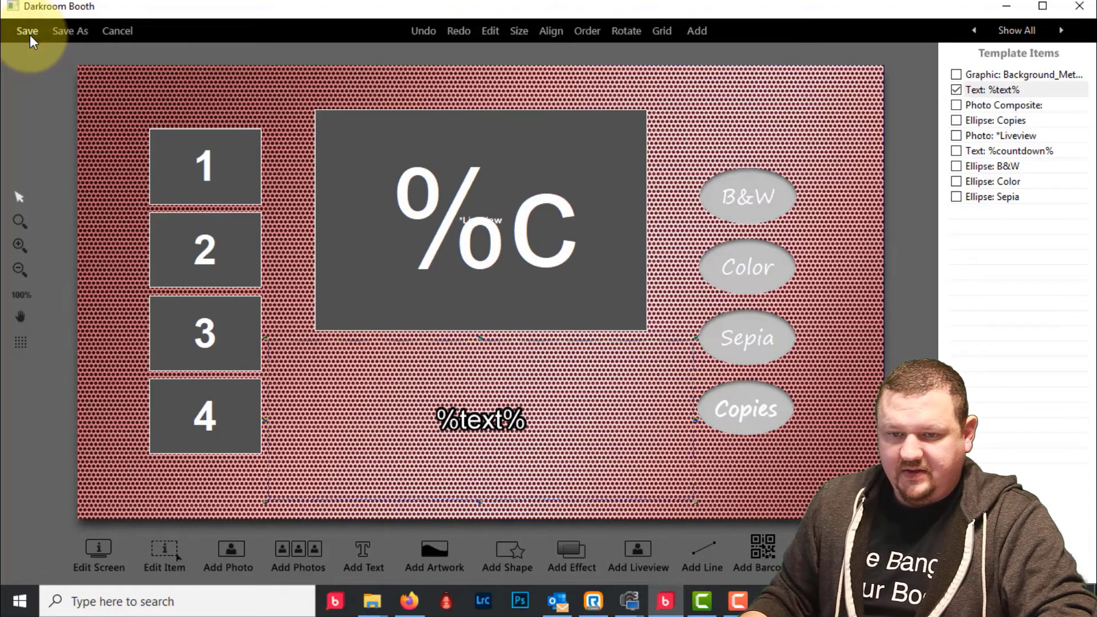
click(70, 31)
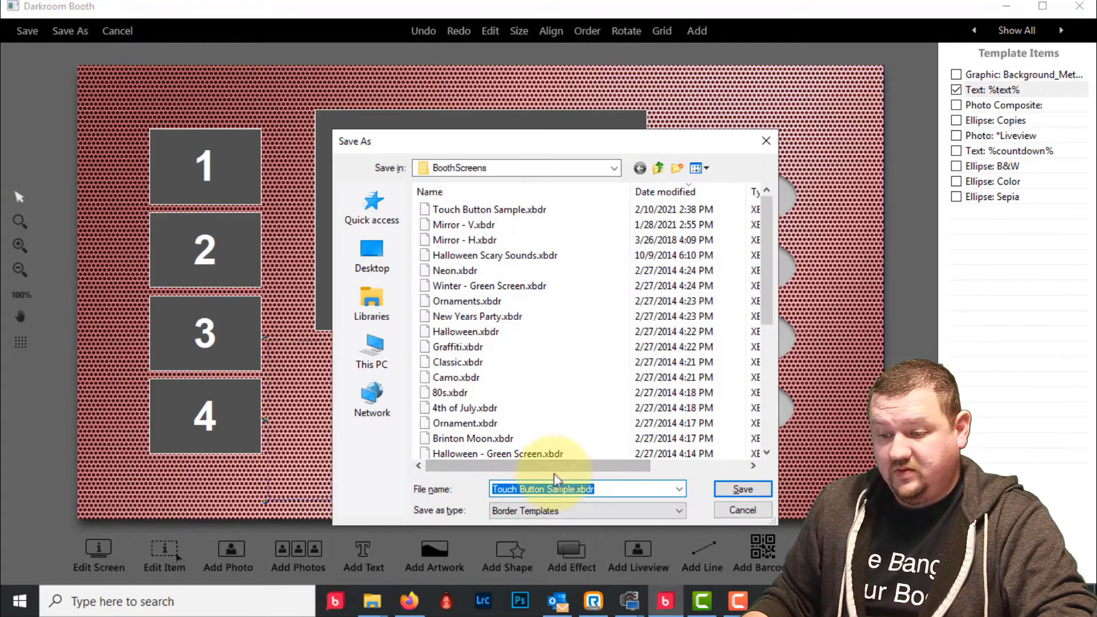
click(573, 490)
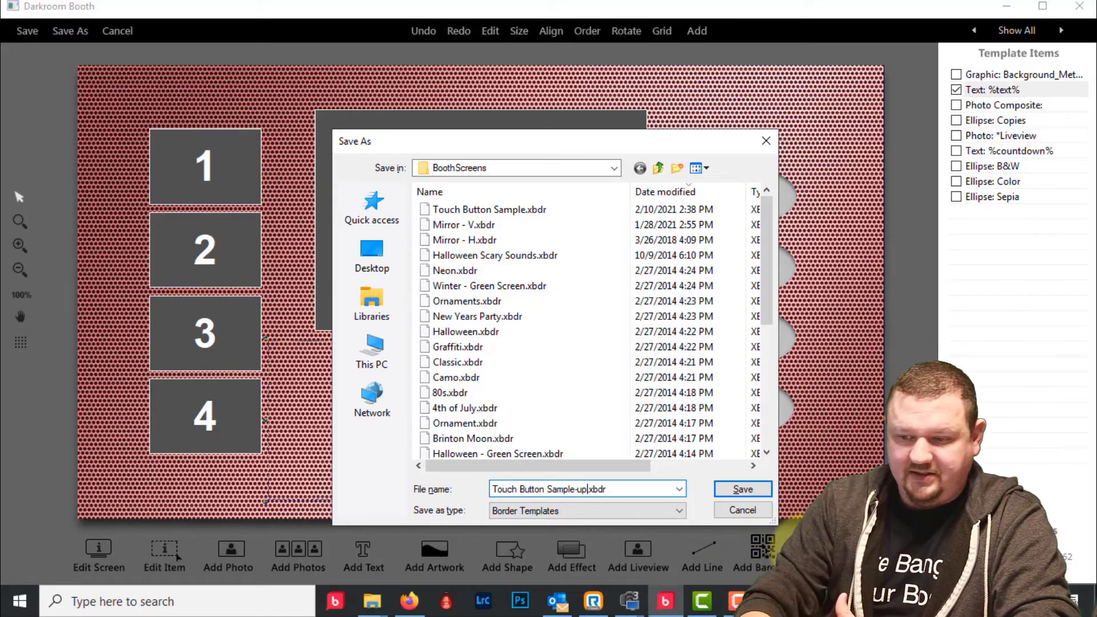
text(dated)
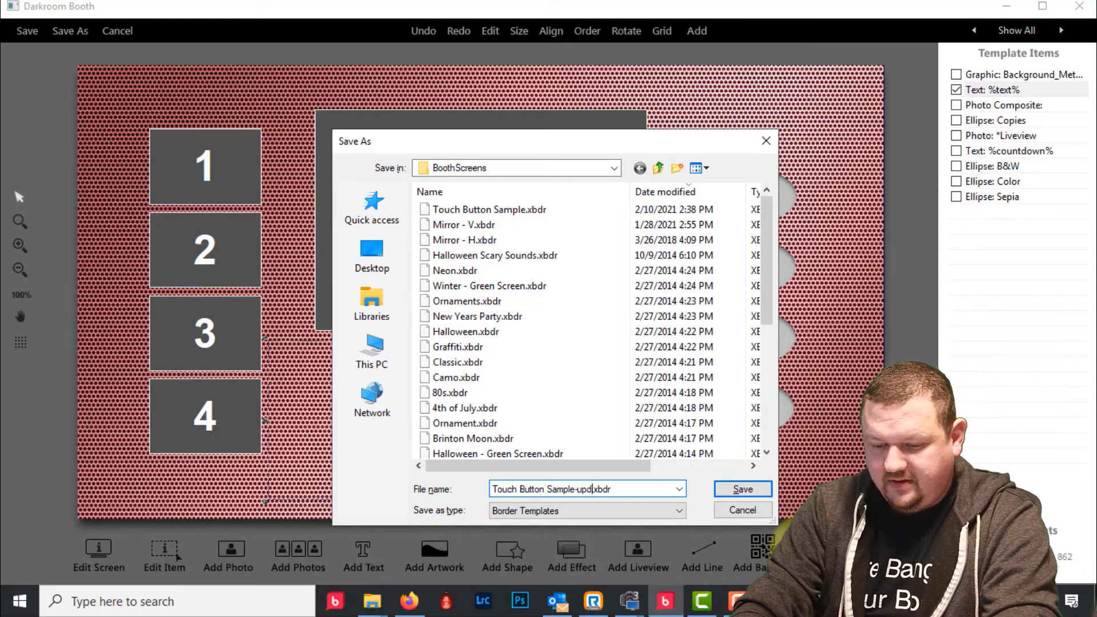
click(741, 489)
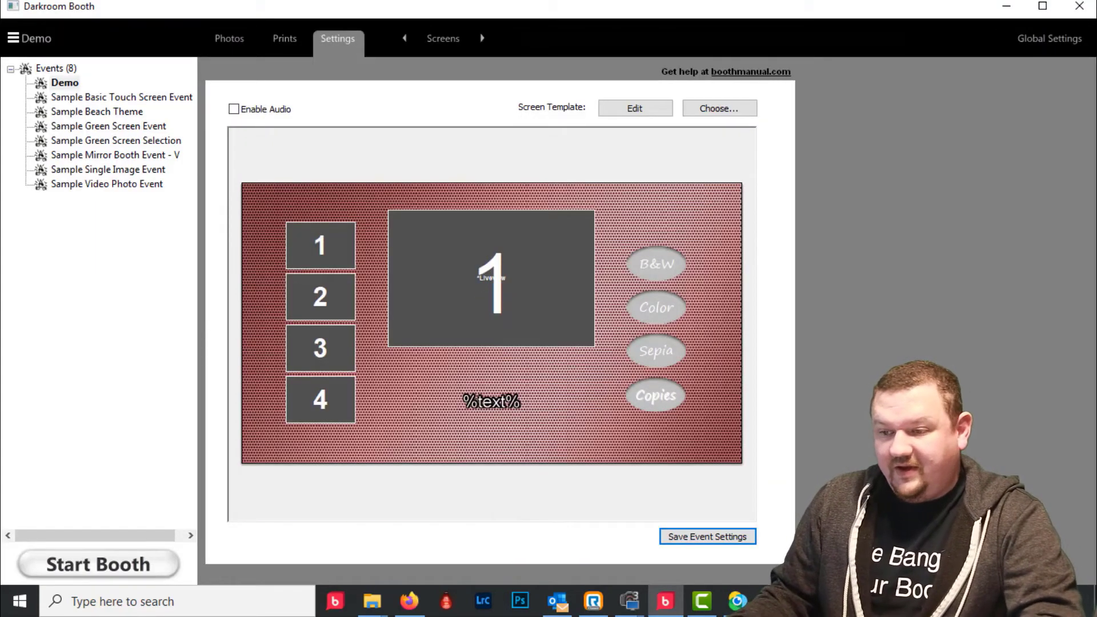
- Assign the Touch Button Sample-updated template to the Demo event
click(734, 110)
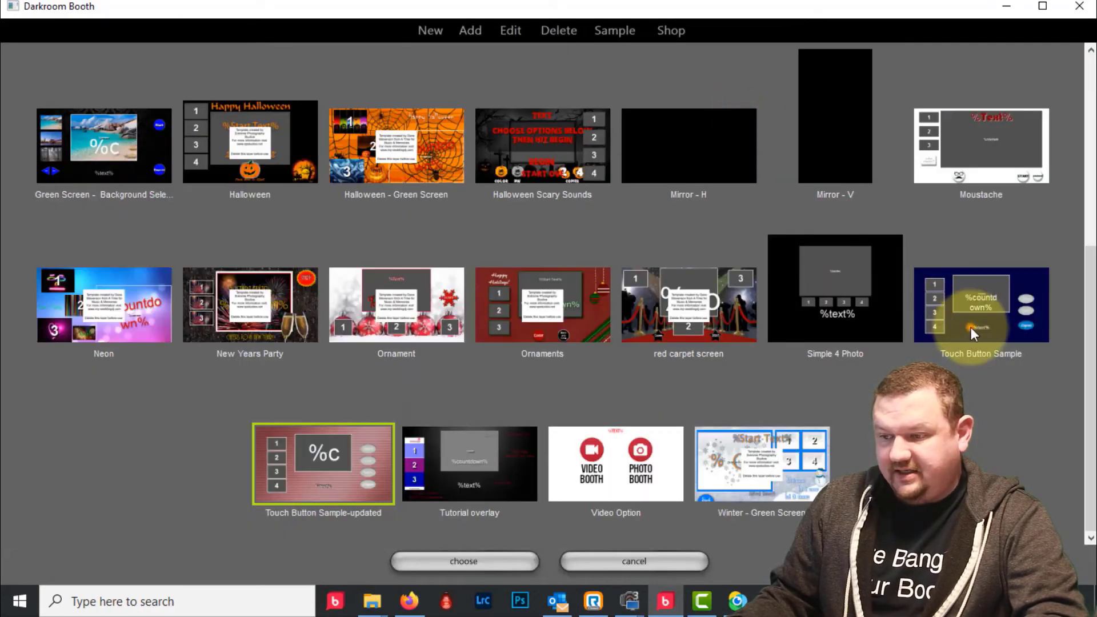
click(971, 328)
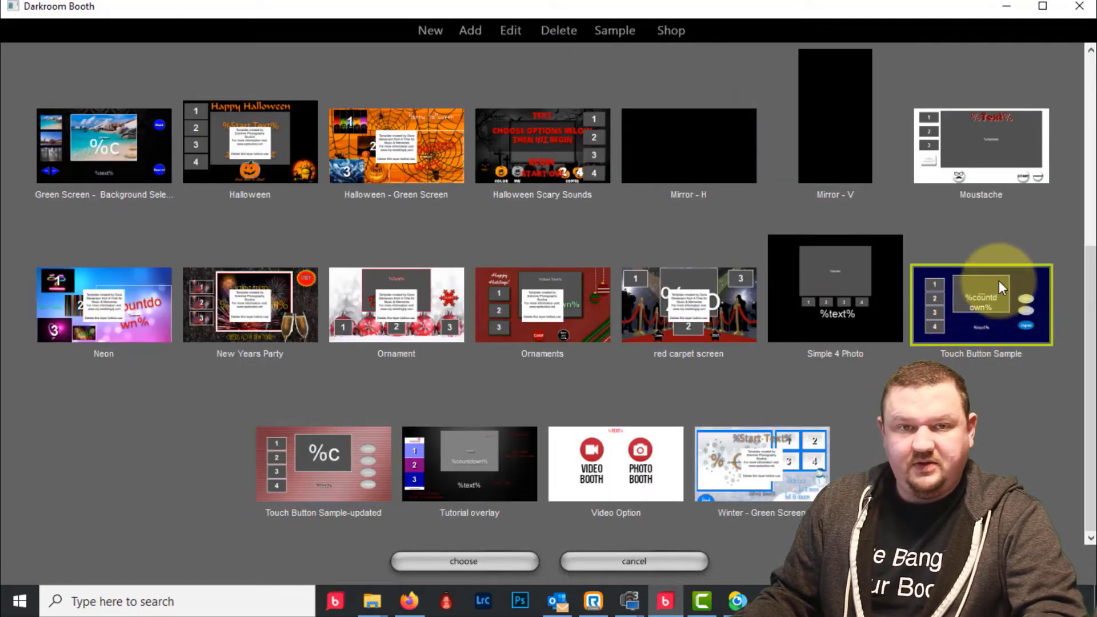
click(288, 468)
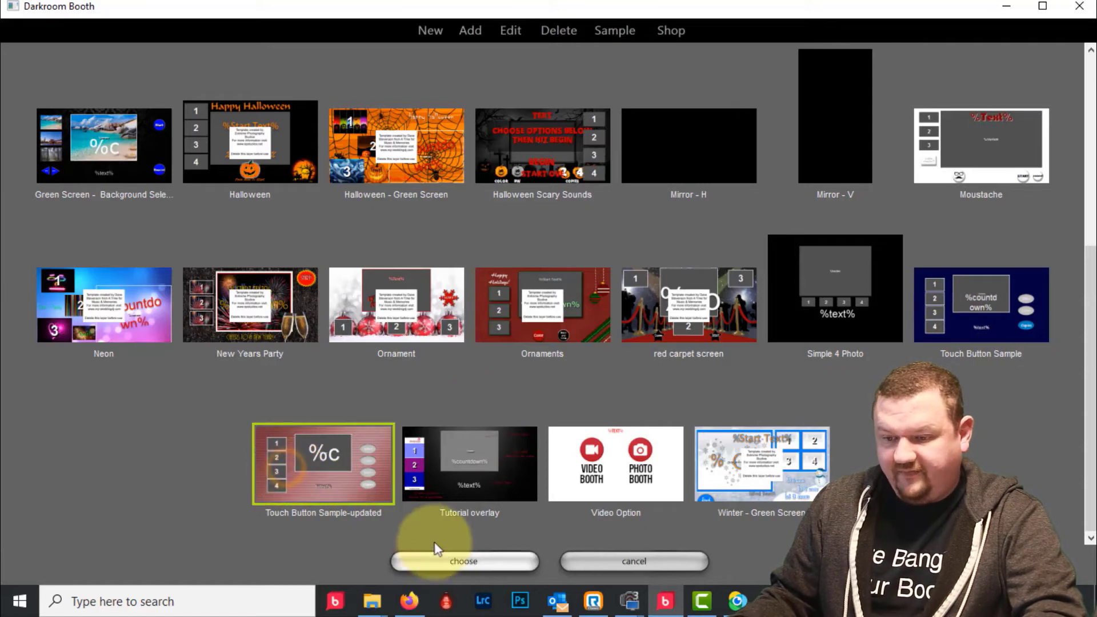
click(464, 561)
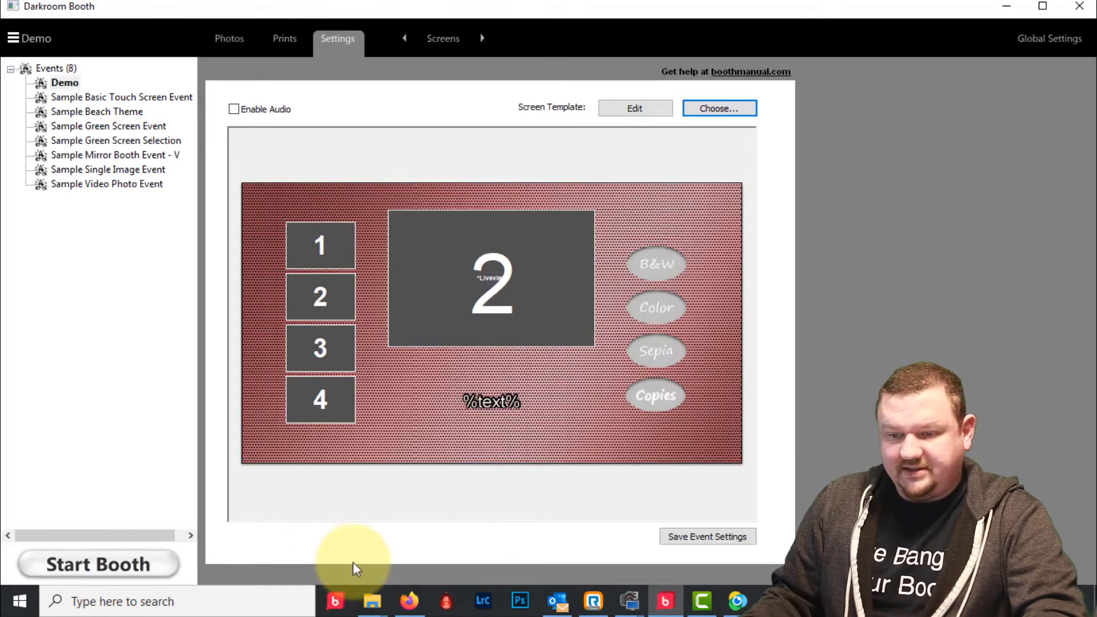
- Test-run the booth's red-mesh start screen, then exit back to settings
click(98, 564)
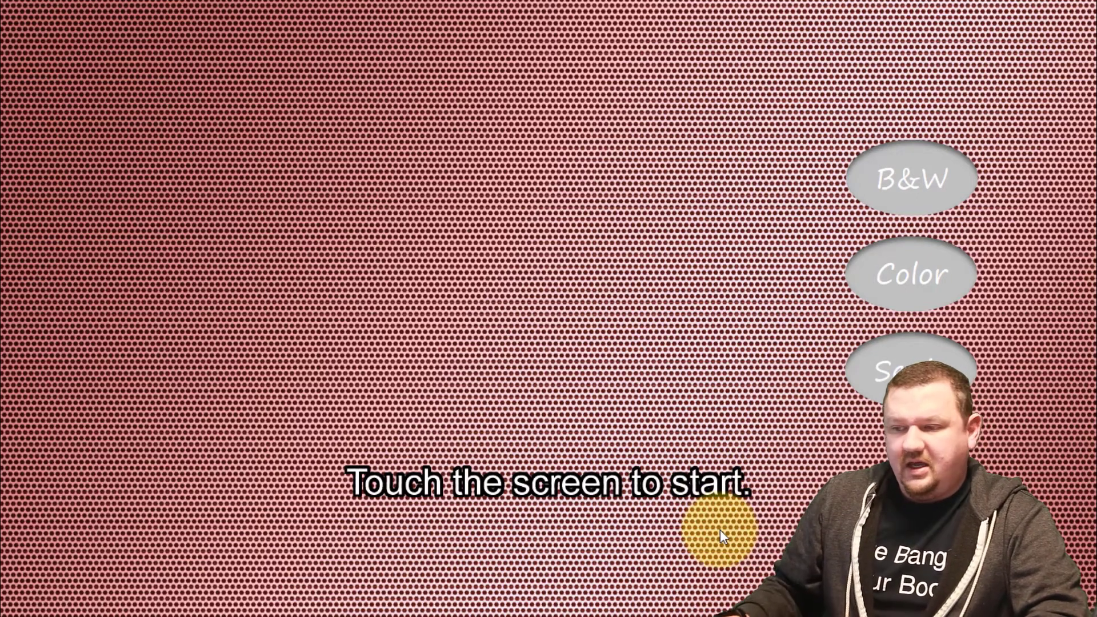
click(482, 342)
key(Escape)
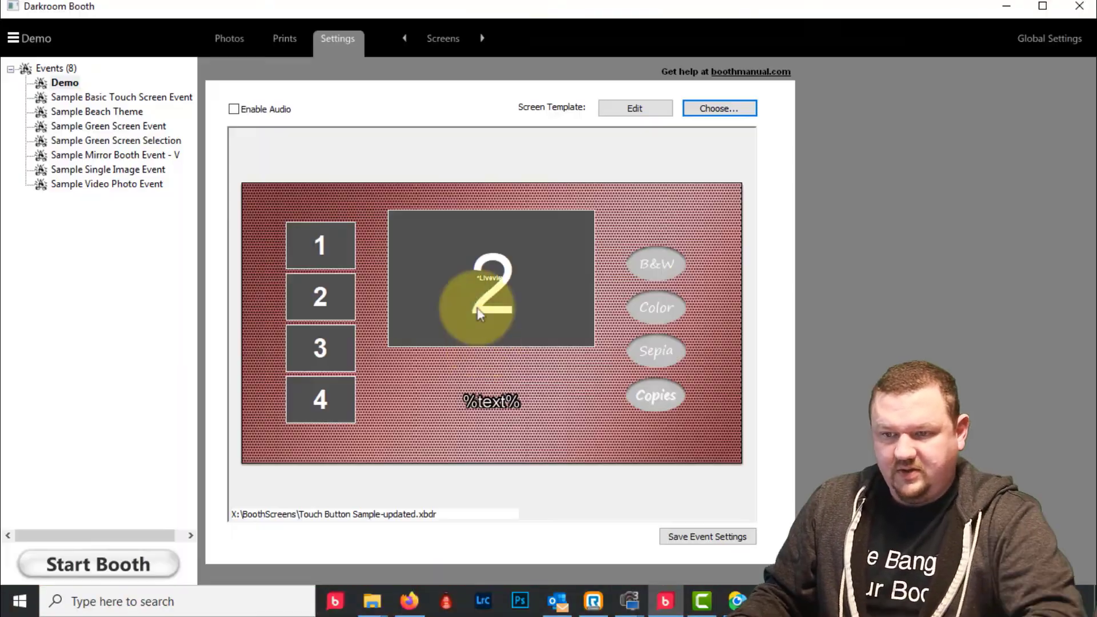
- Replace the Demo event's Start Text with 'Select an option on the right.'
click(435, 41)
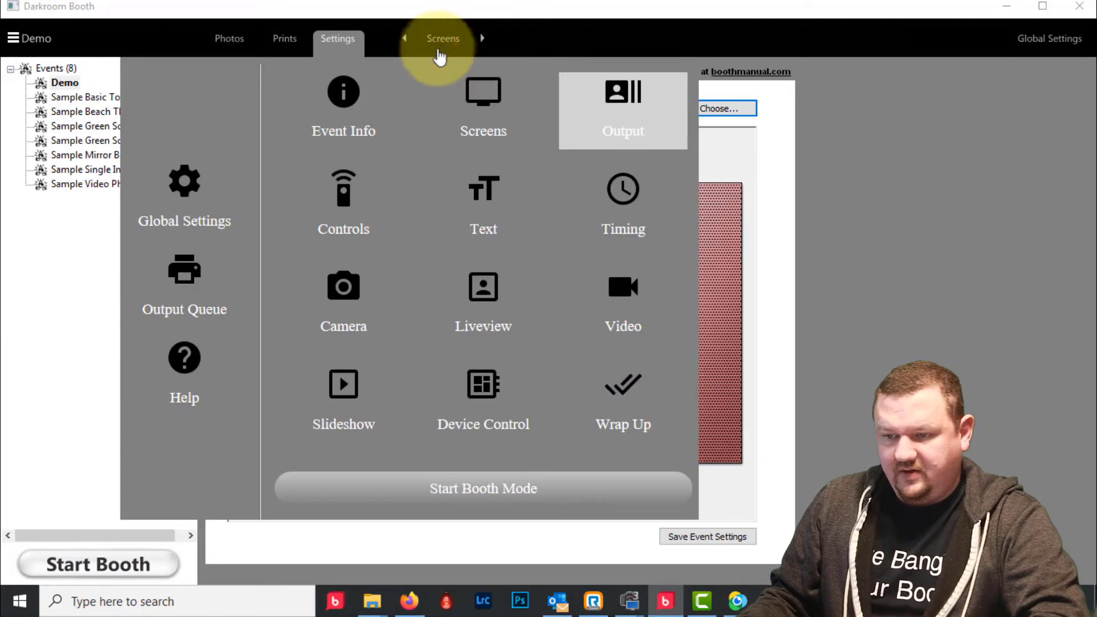
click(485, 190)
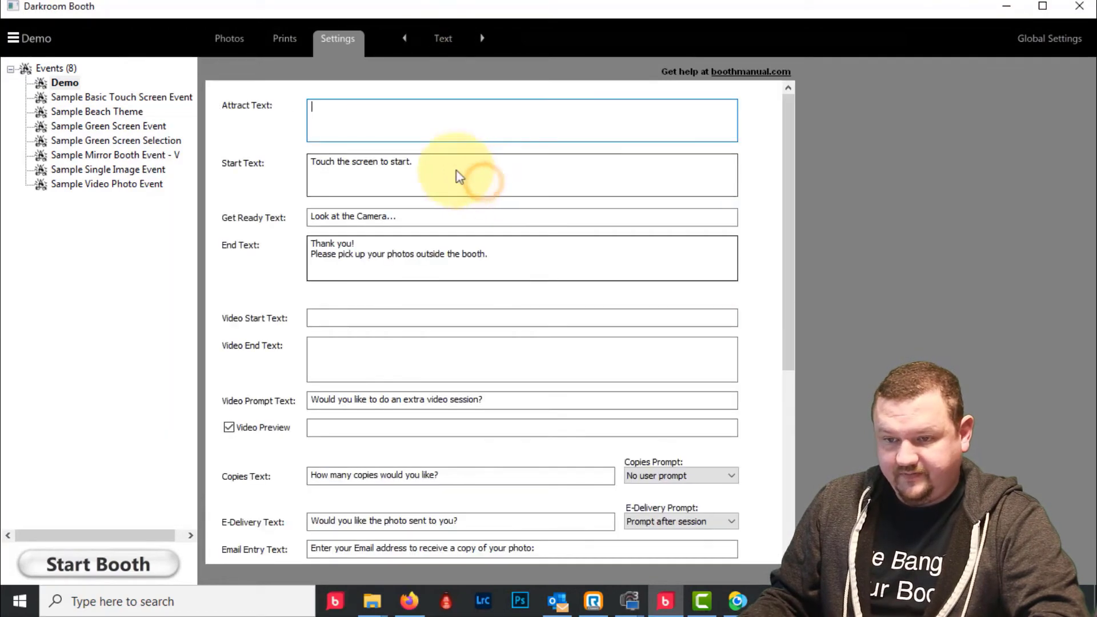
triple_click(444, 164)
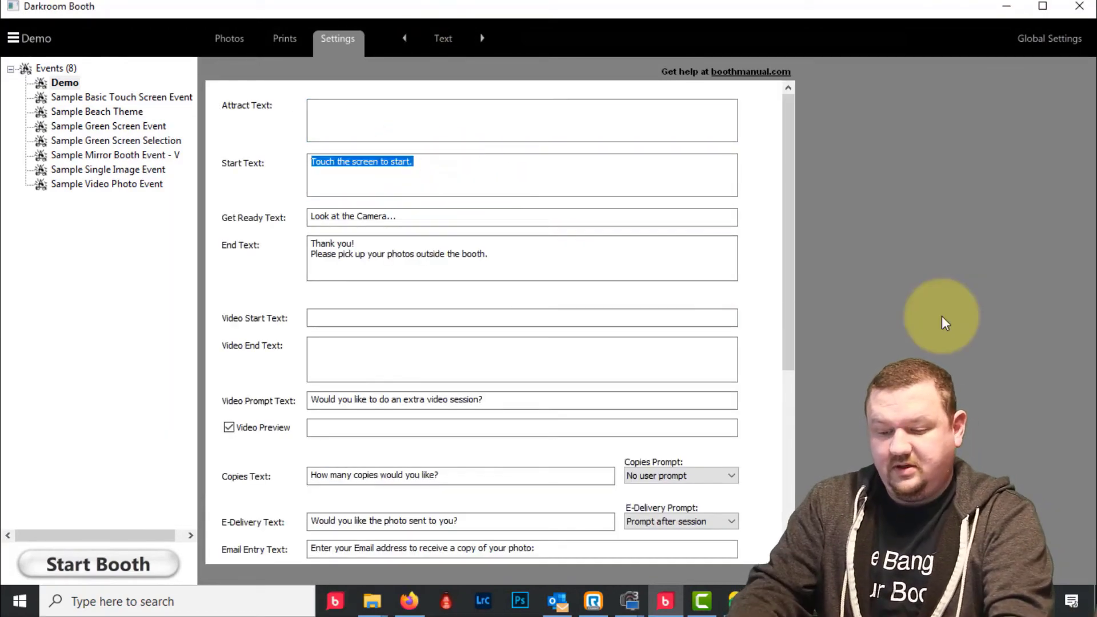
text(Select an)
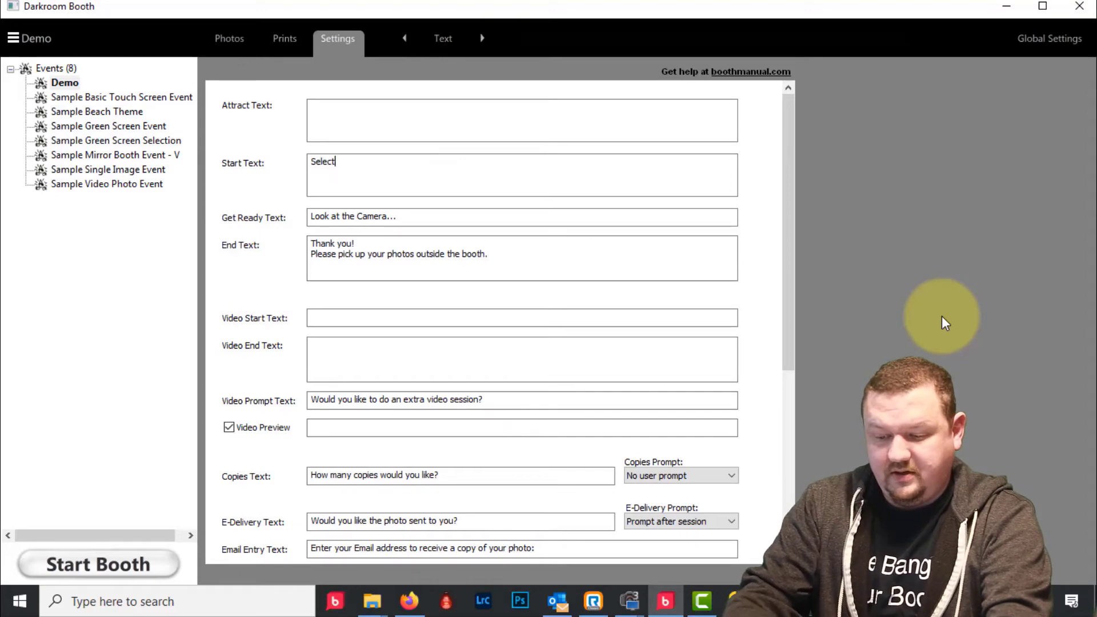
text(tion on the )
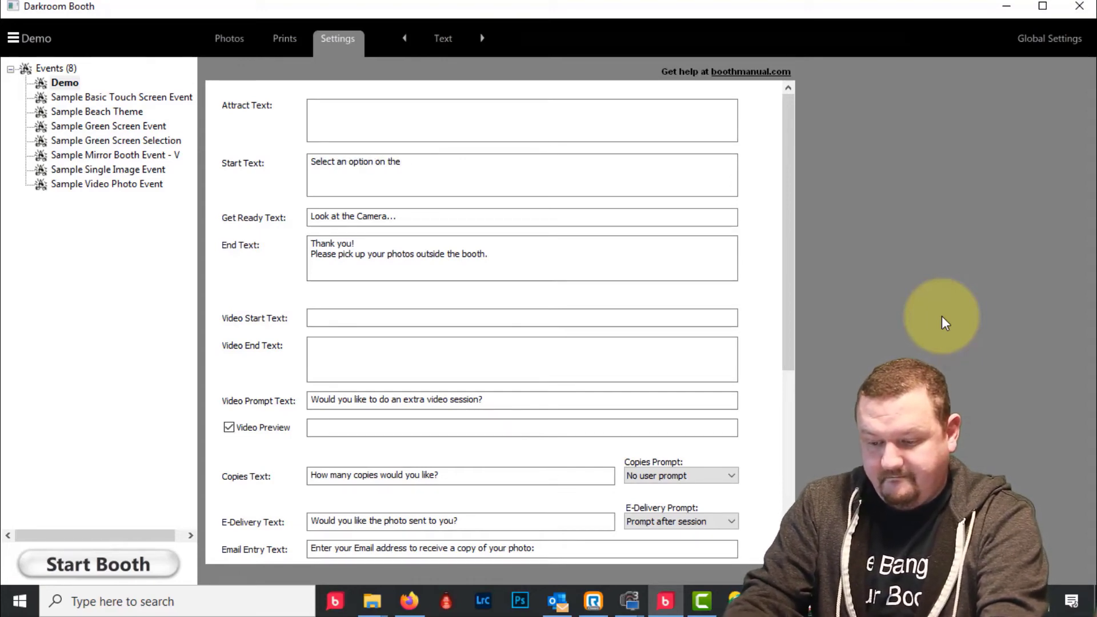
text(right.)
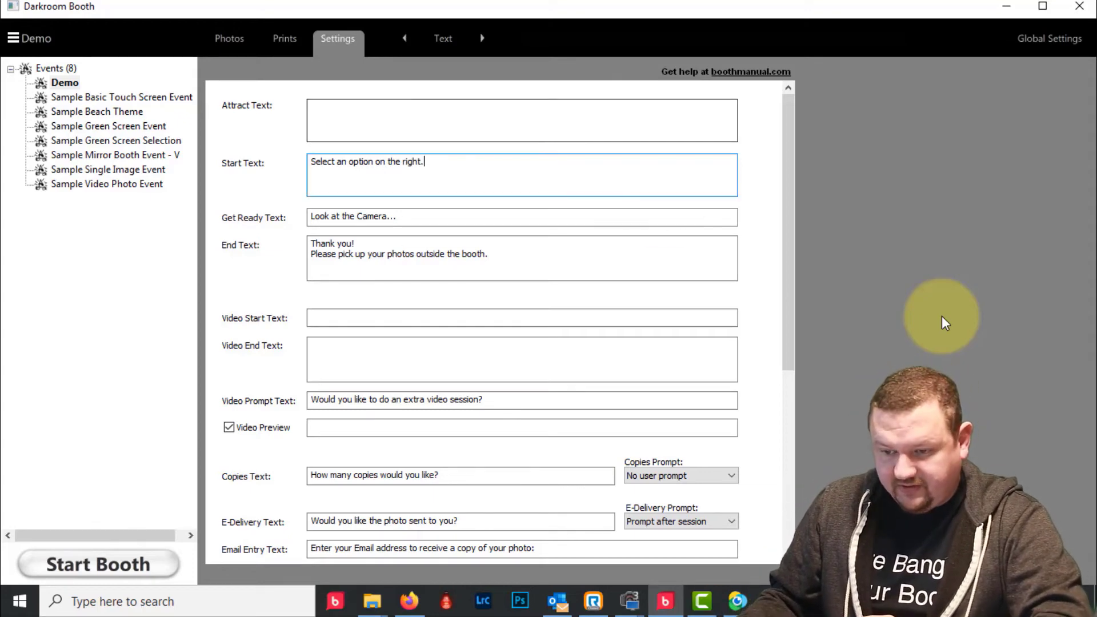
drag(795, 114, 791, 128)
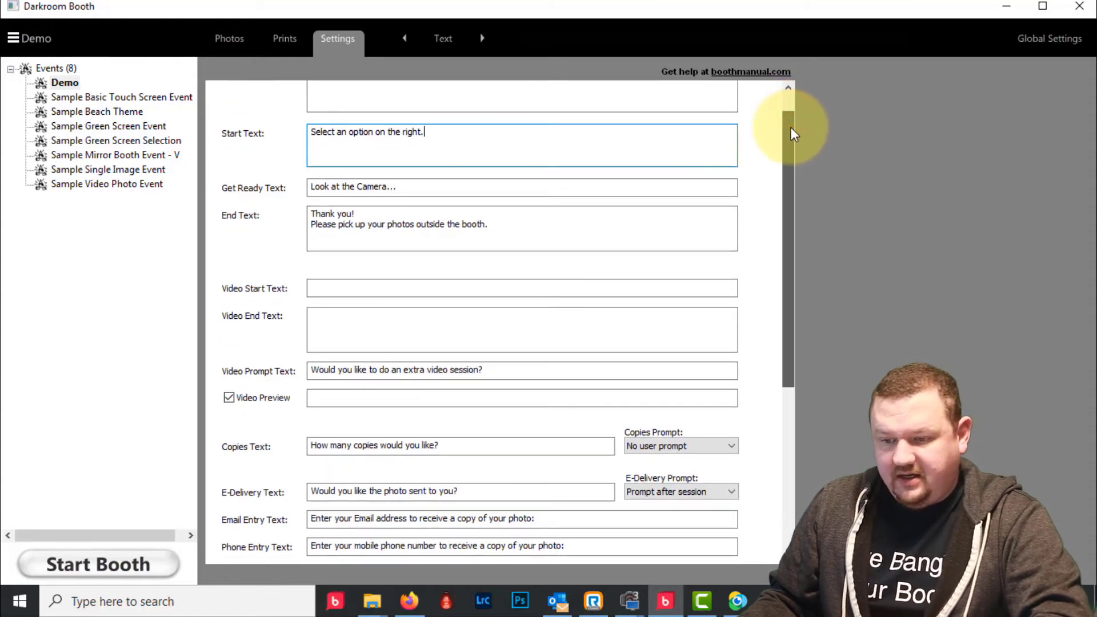
drag(790, 127, 781, 347)
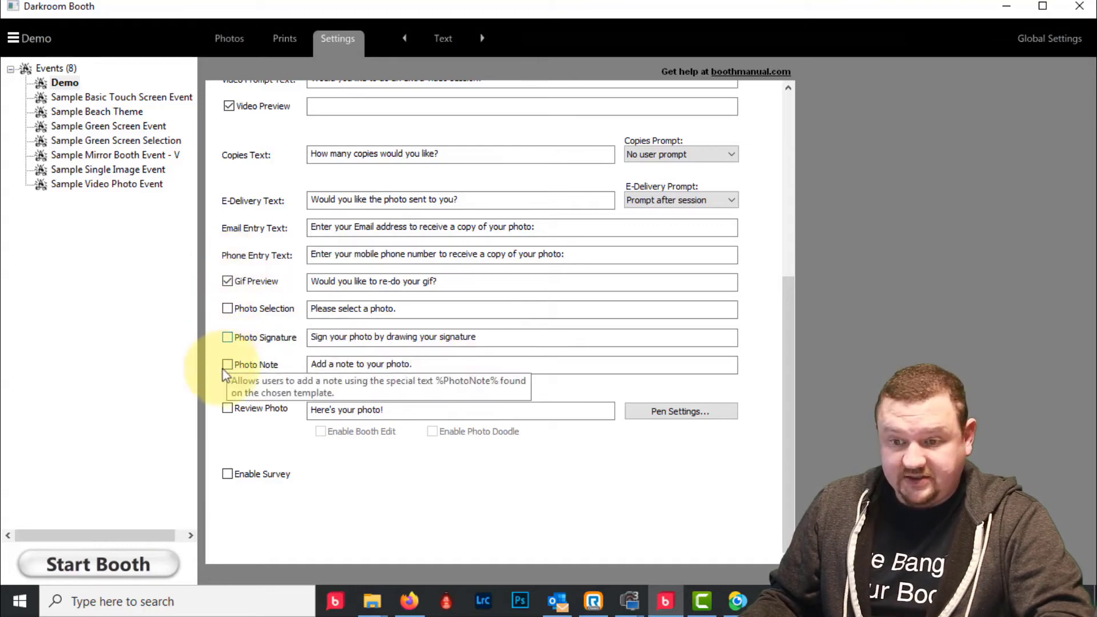
- Toggle Review Photo and Enable Survey on and back off, leaving both disabled
click(227, 409)
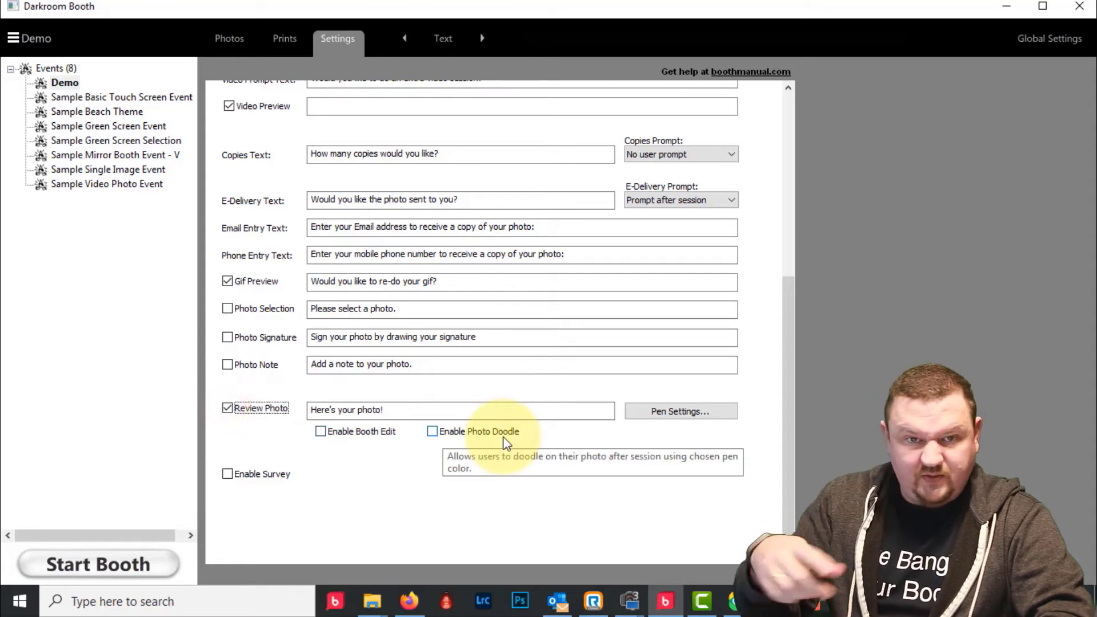
click(228, 409)
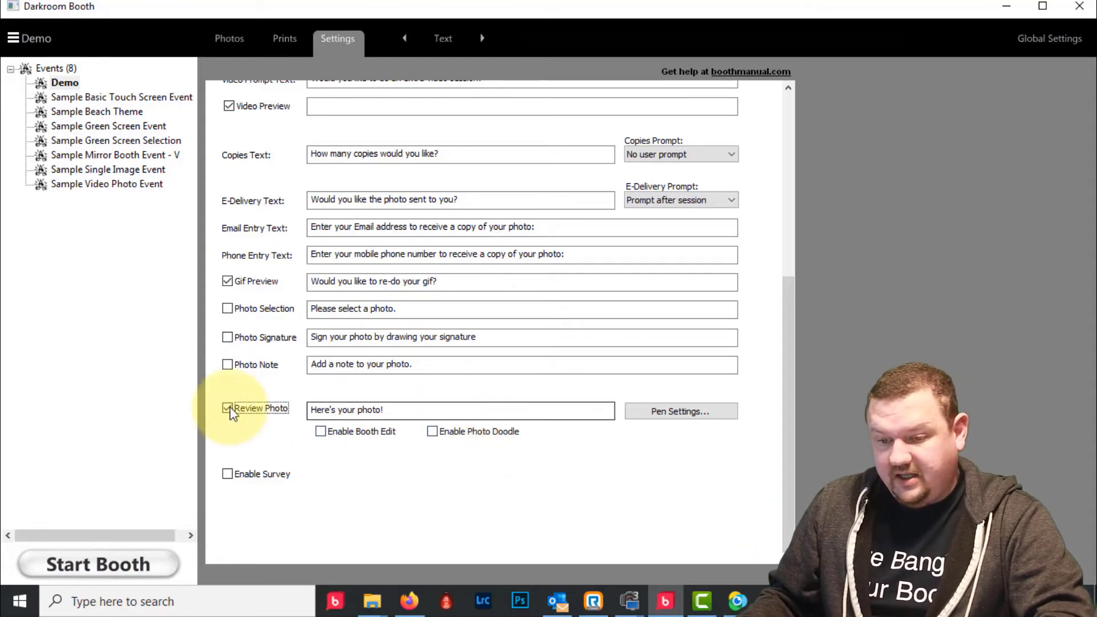
click(228, 409)
click(228, 409)
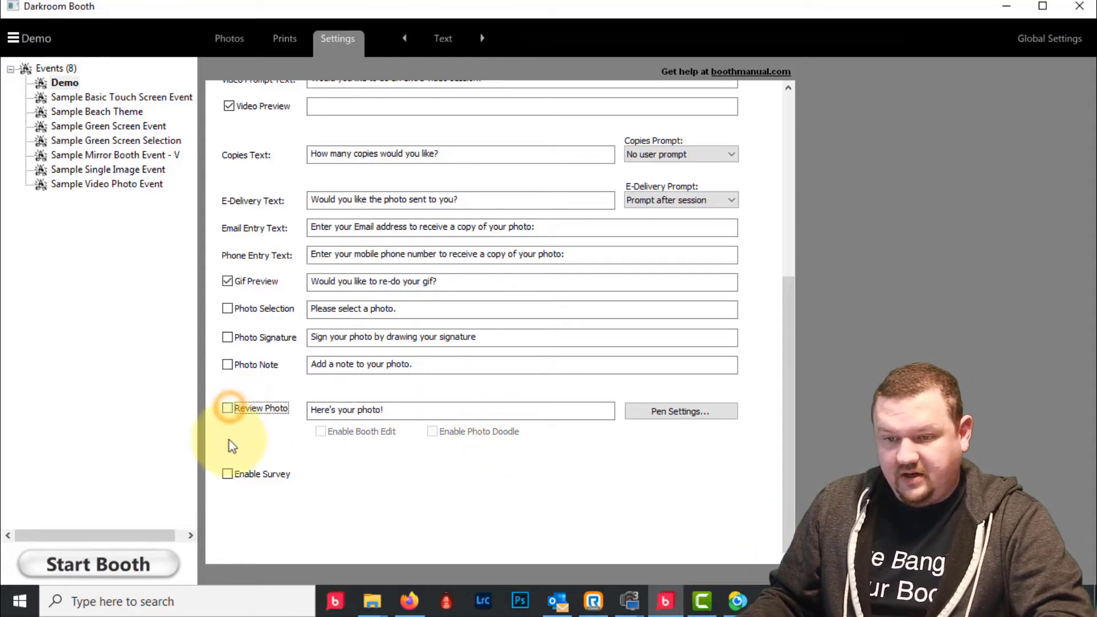
click(227, 473)
click(227, 473)
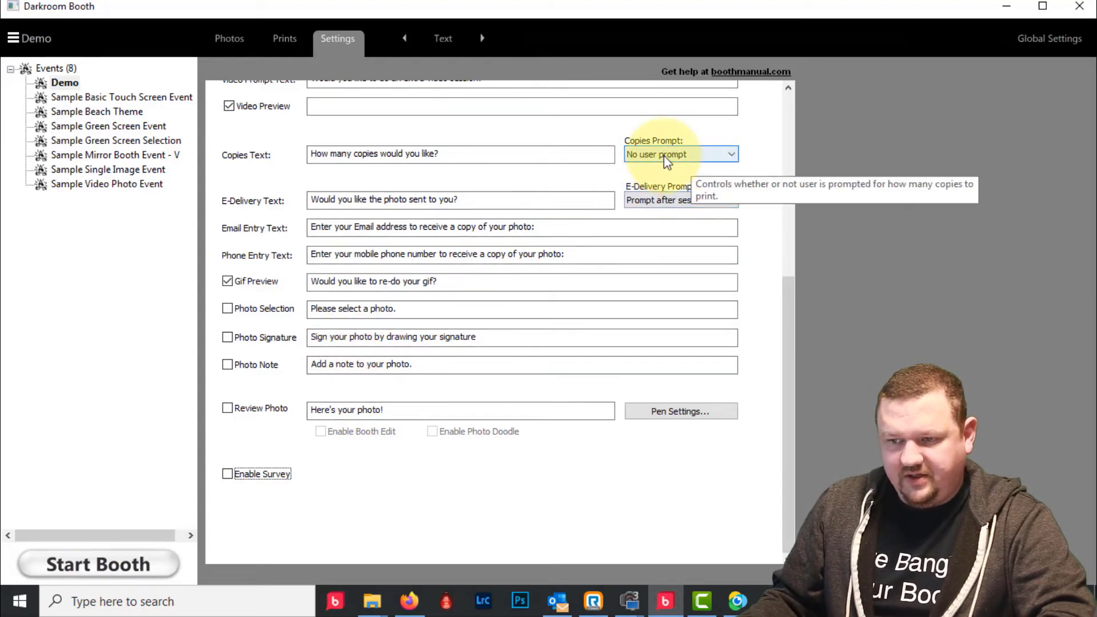
- Keep Copies Prompt at No user prompt and launch the booth full screen
click(688, 153)
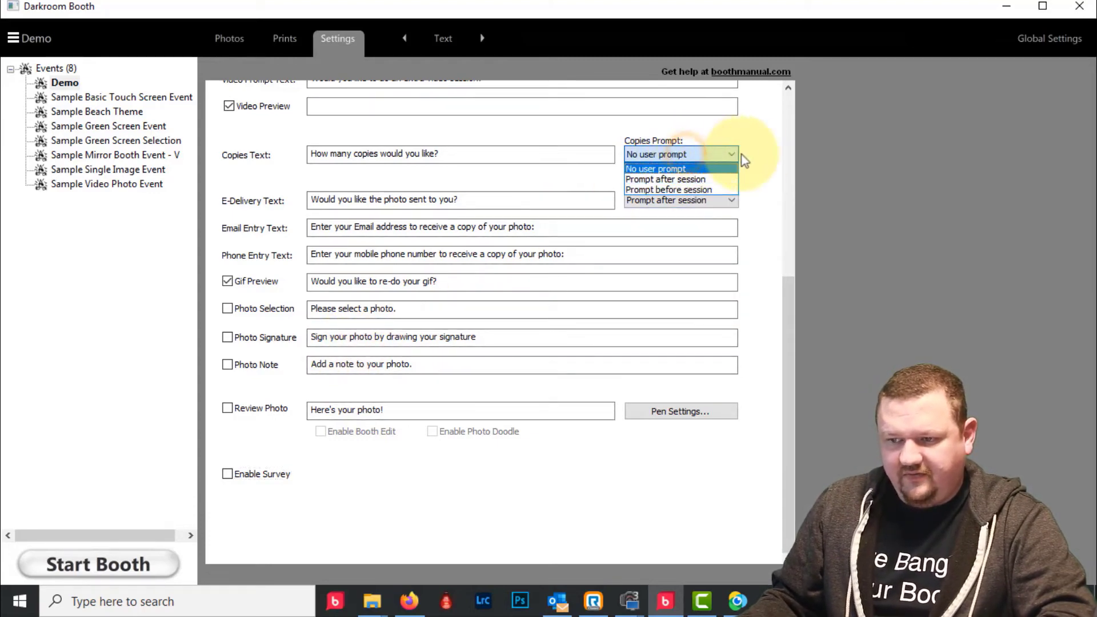
click(767, 153)
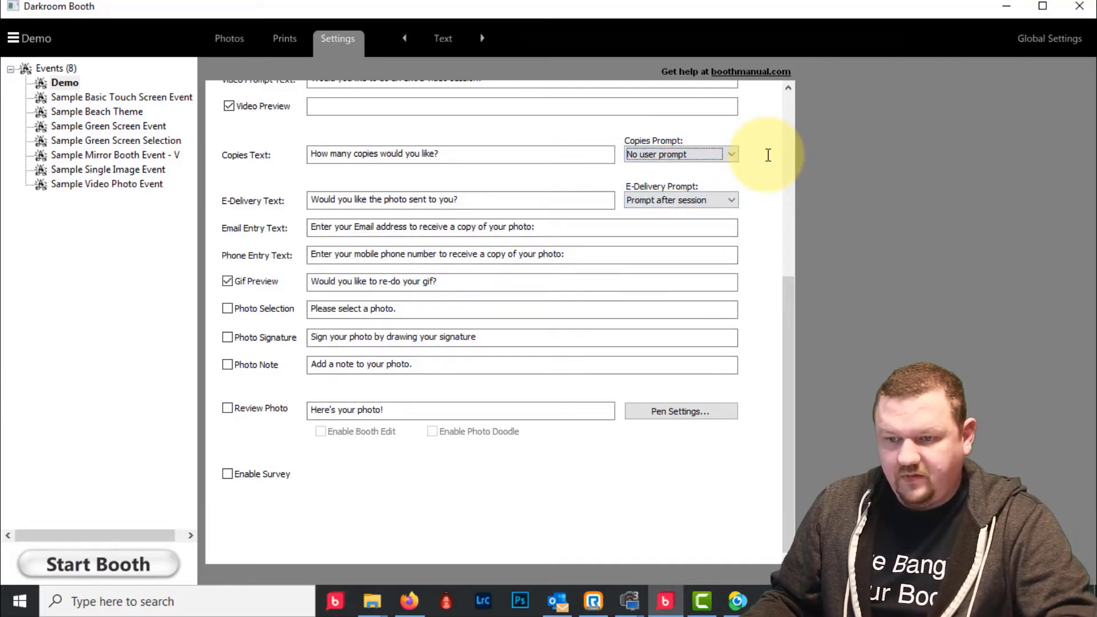
click(85, 557)
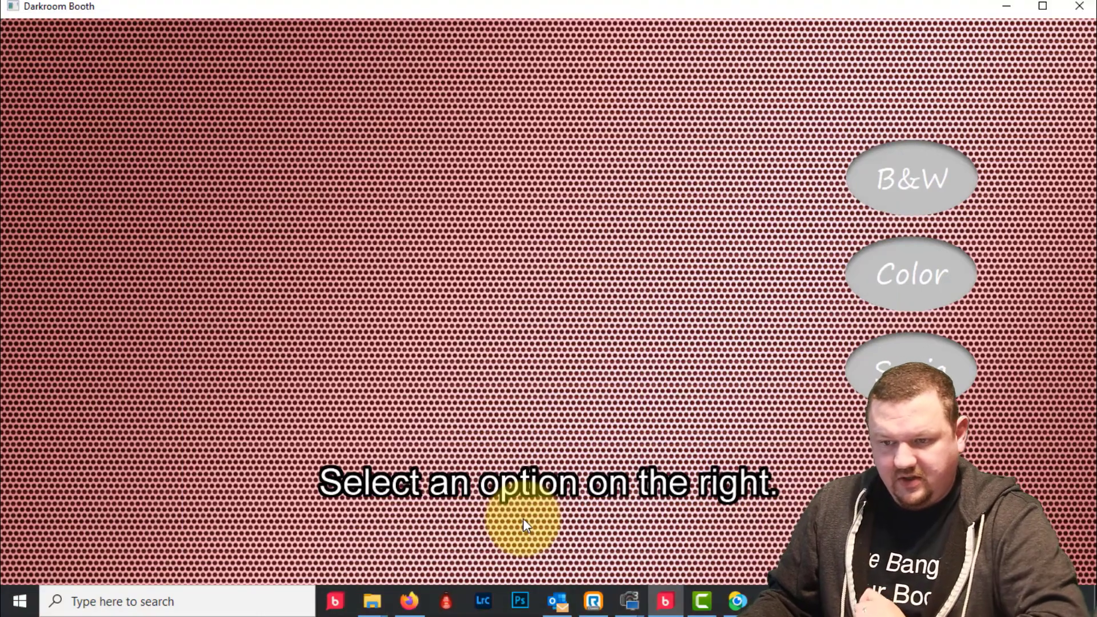
- Exit the full-screen booth test showing 'Select an option on the right.'
key(Escape)
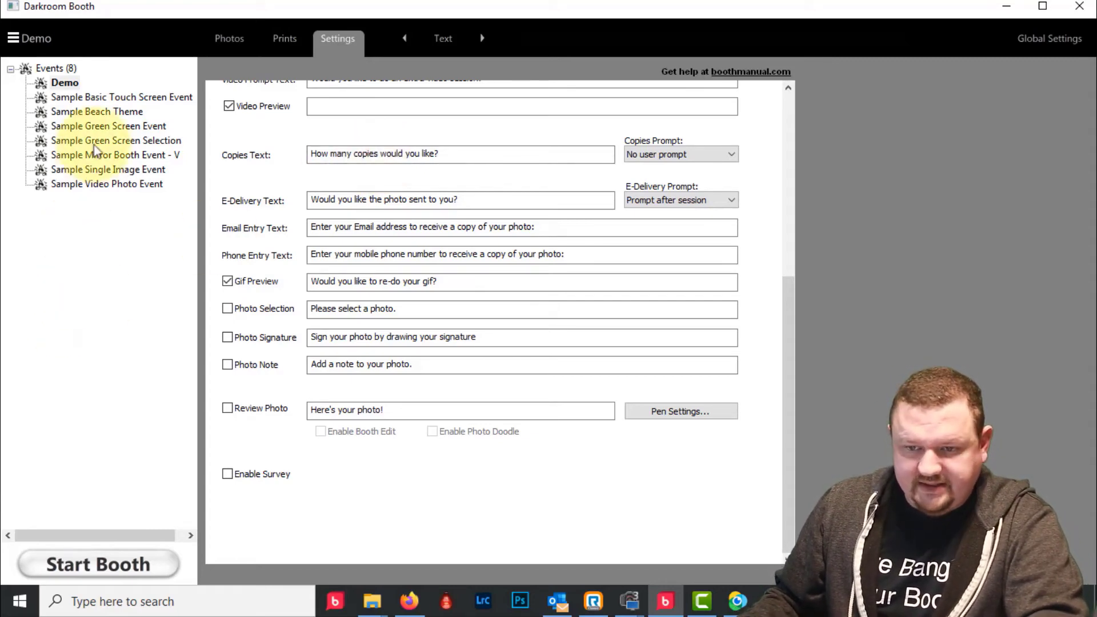
- View Screens settings for the Basic Touch Screen and Beach Theme events, ending on Sample Green Screen Event
click(103, 98)
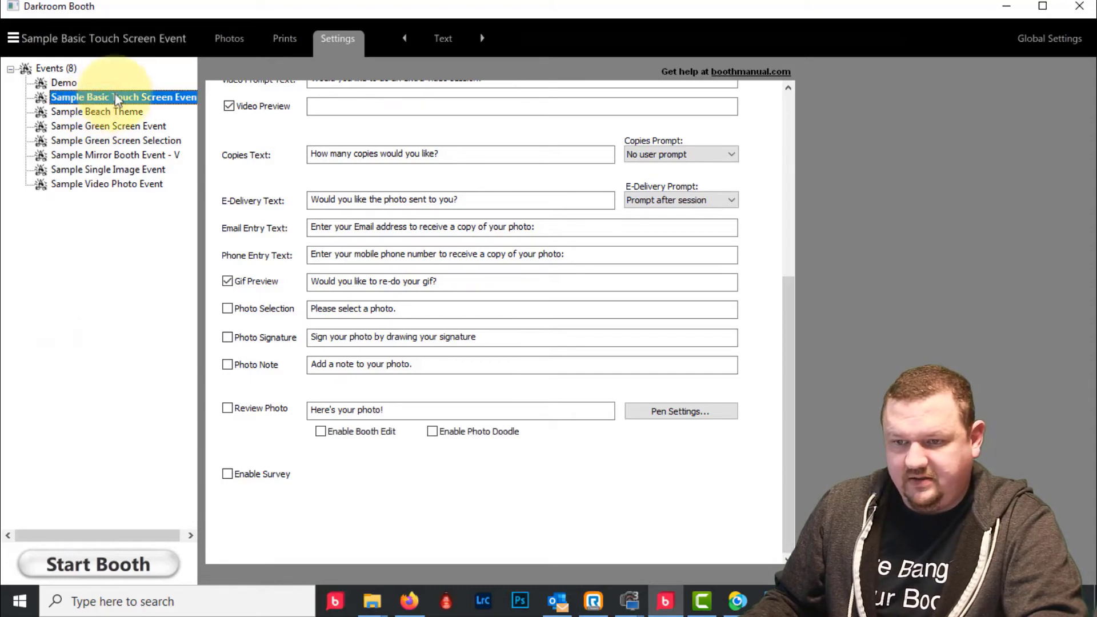
click(455, 39)
click(498, 104)
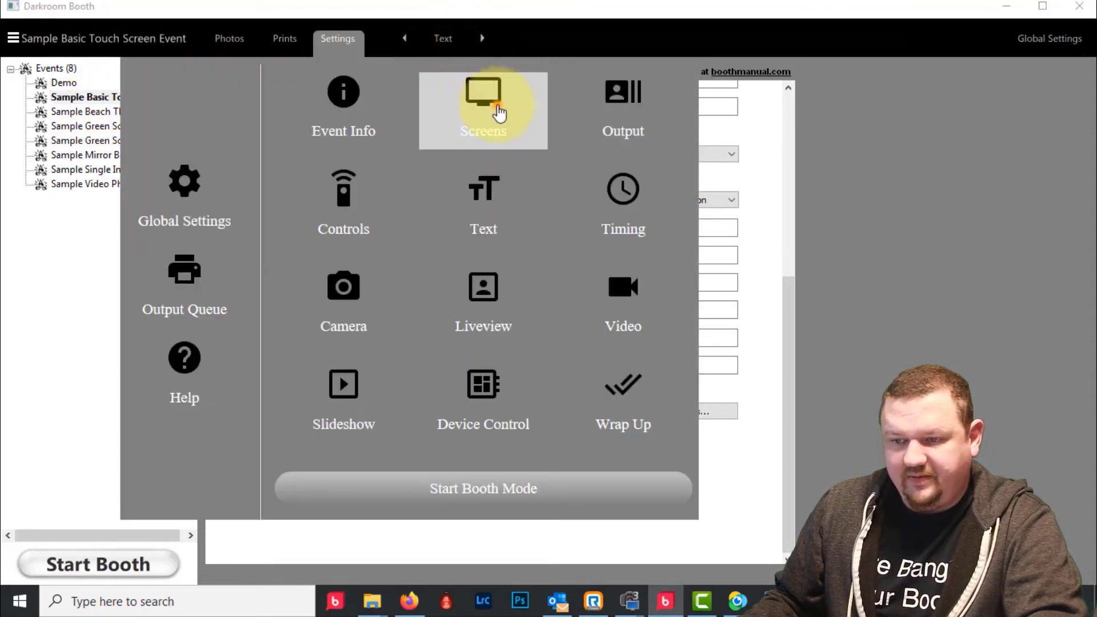
click(105, 113)
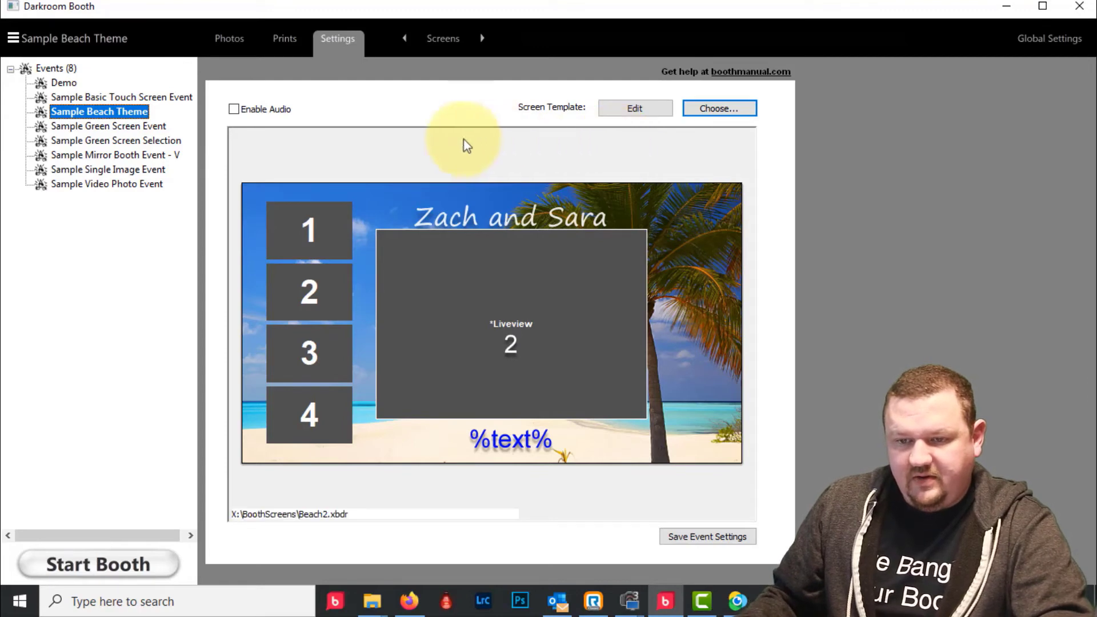
click(146, 126)
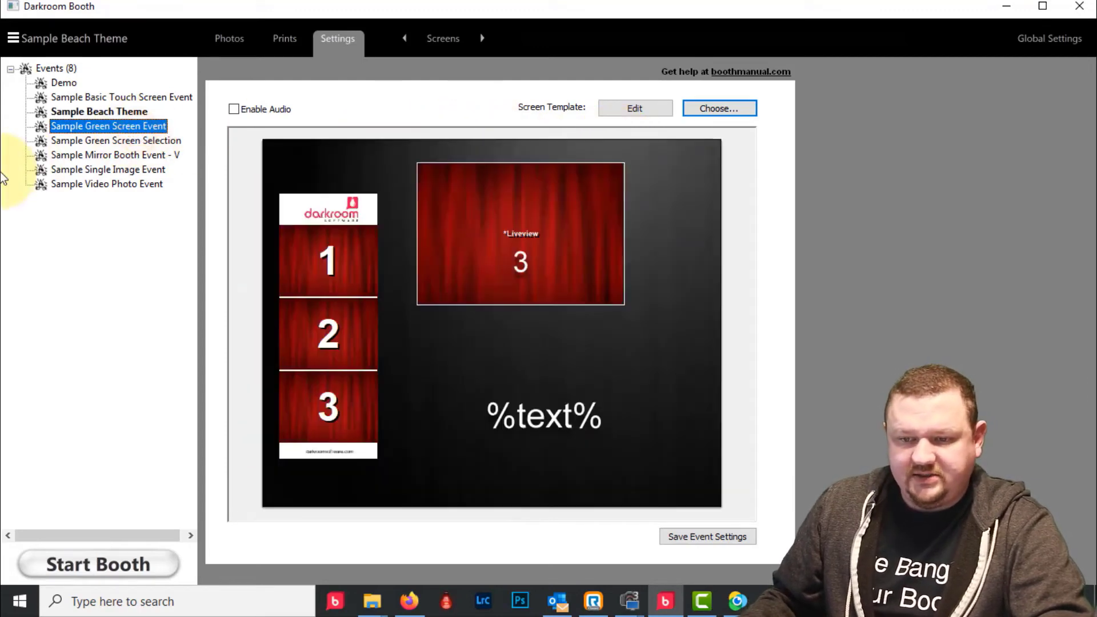
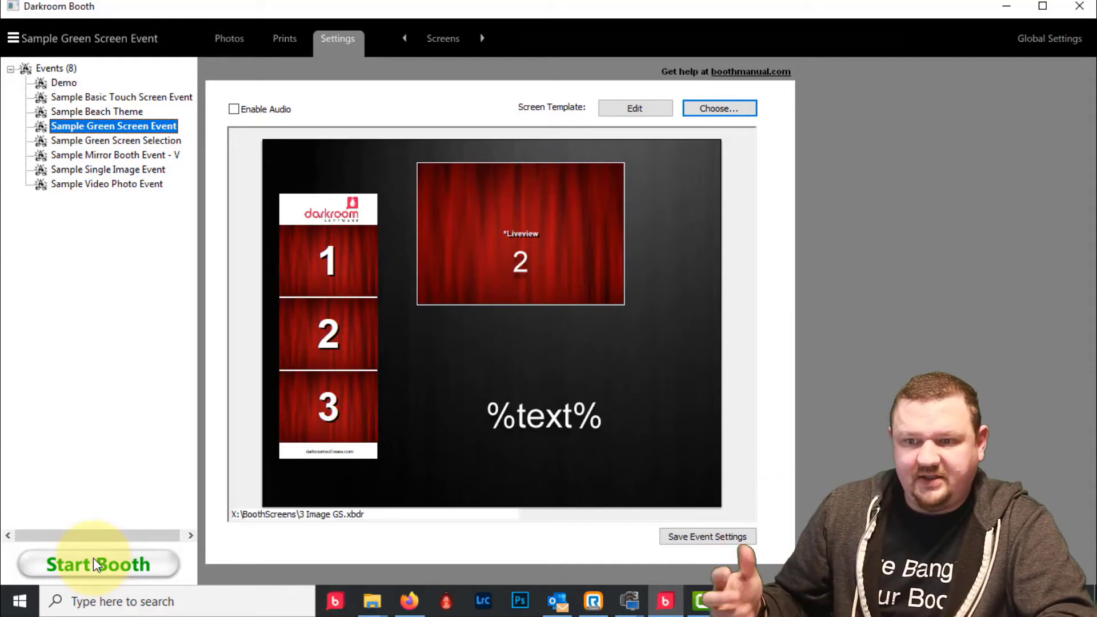
- Show the Sample Green Screen Event's Photos page, which holds no photos
click(93, 558)
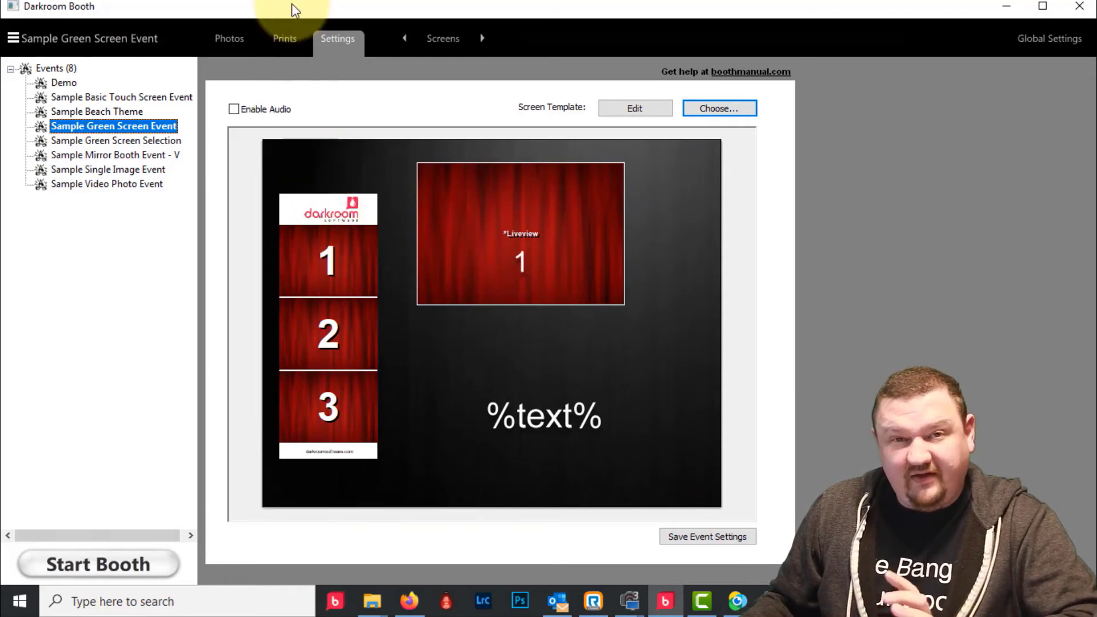
click(234, 40)
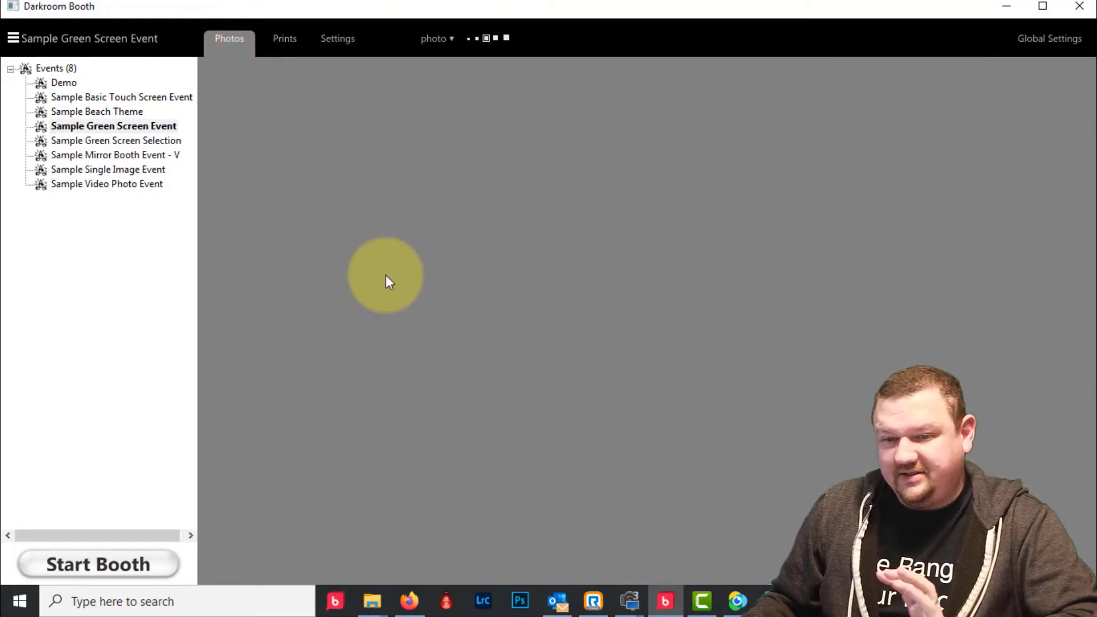
- In the Demo event, set photo 0001's brightness to 0.20 and save the edit
click(60, 82)
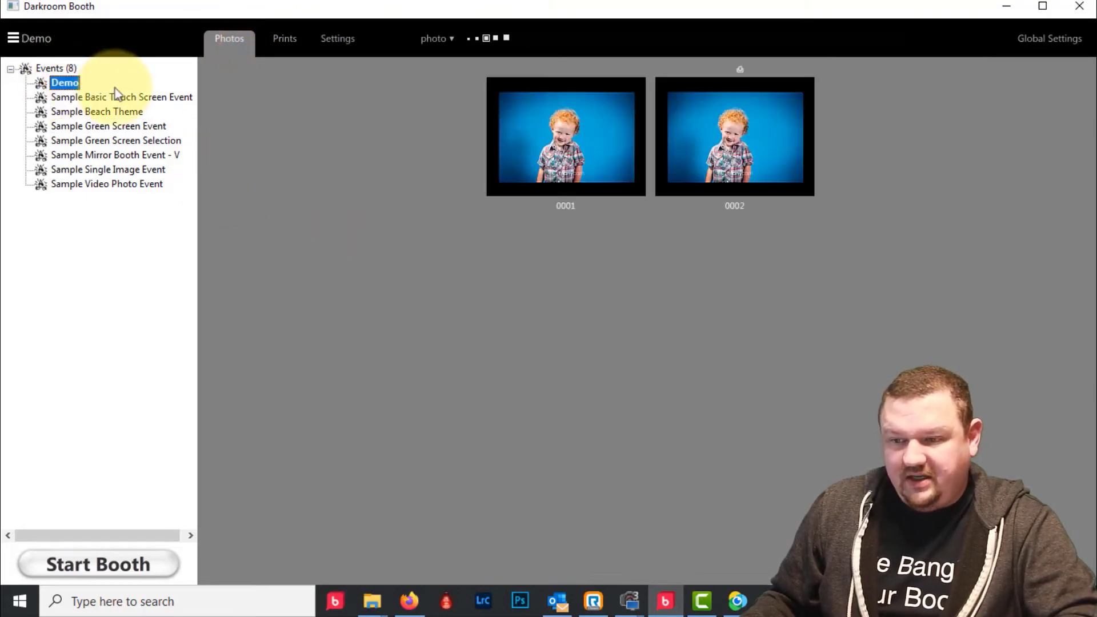
double_click(558, 134)
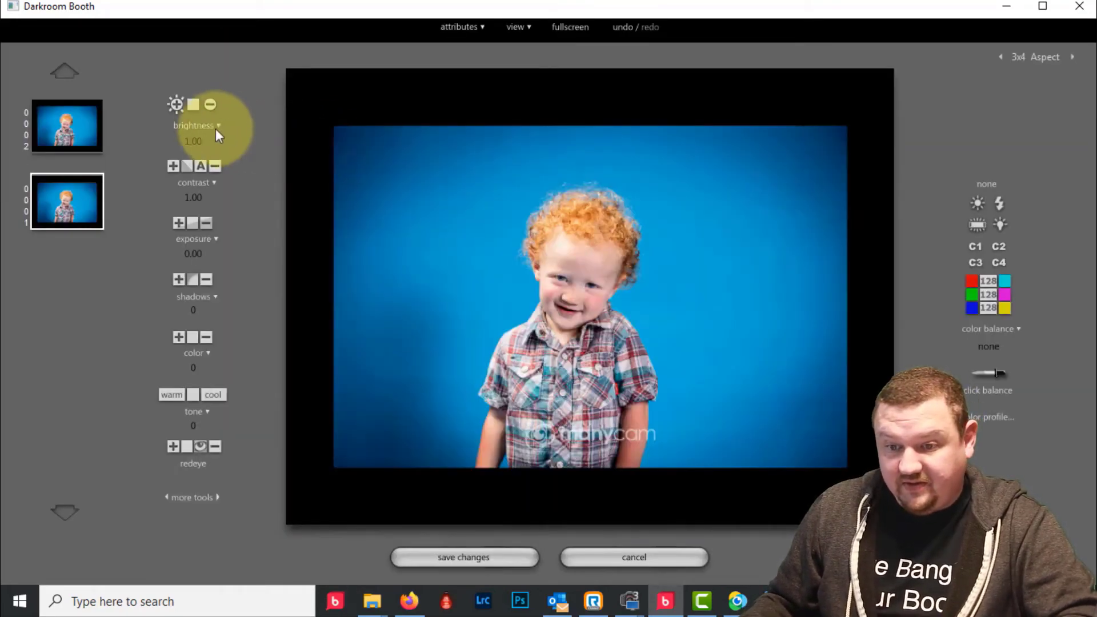
click(202, 126)
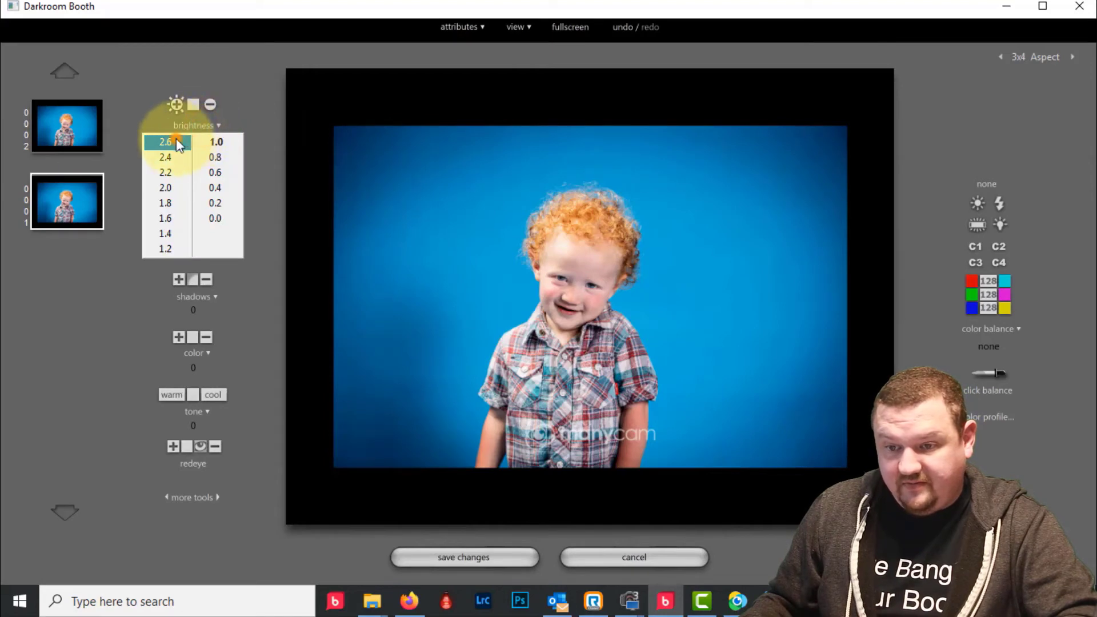
click(165, 141)
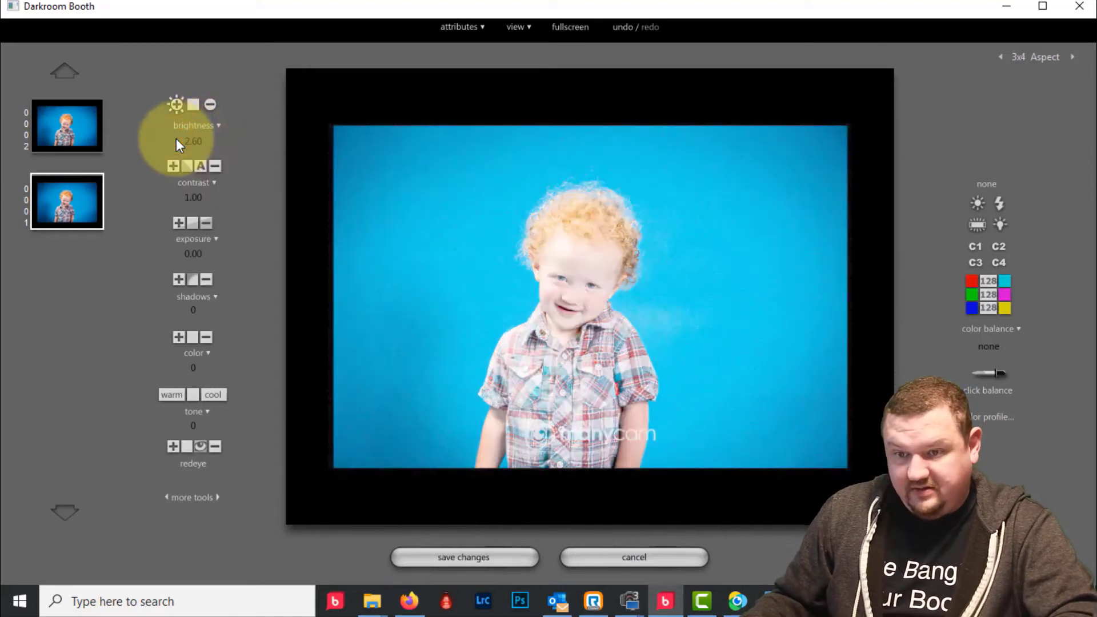
click(210, 126)
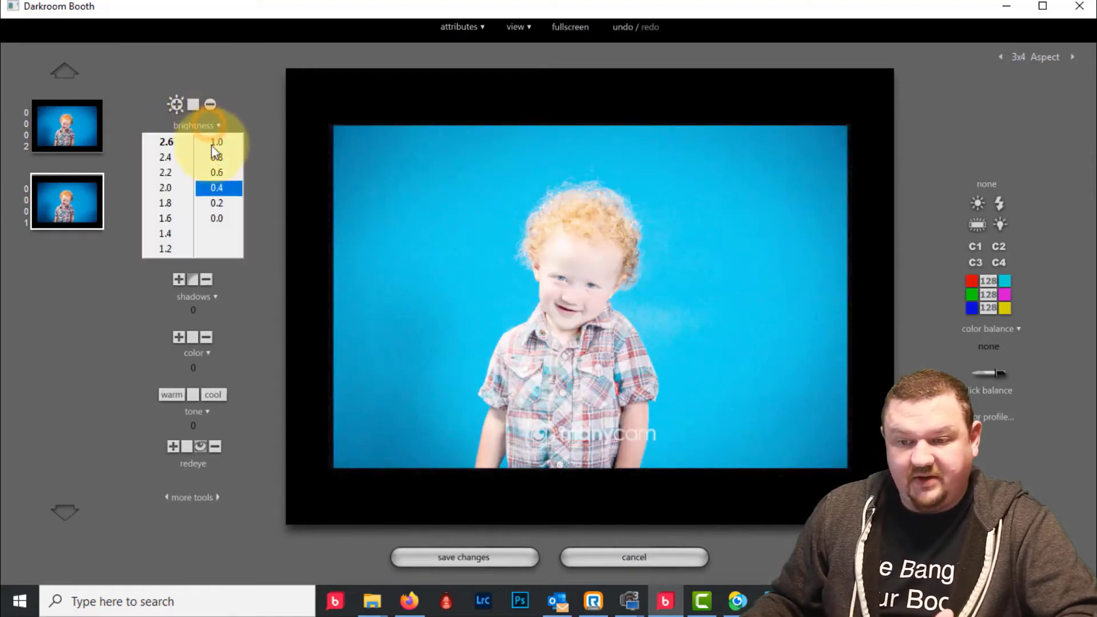
click(217, 218)
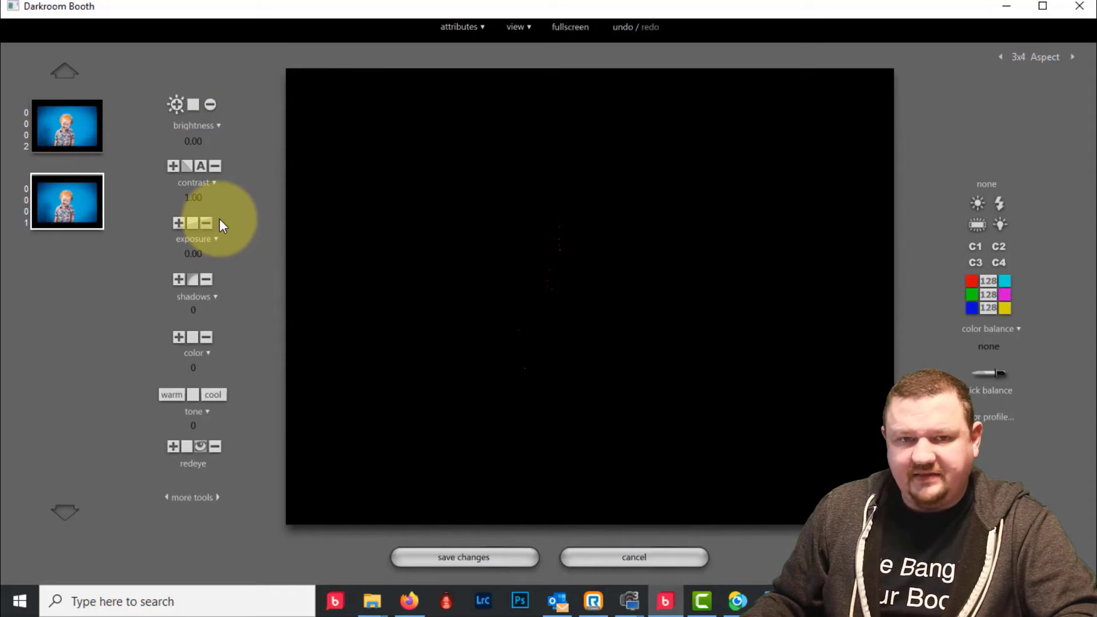
click(174, 103)
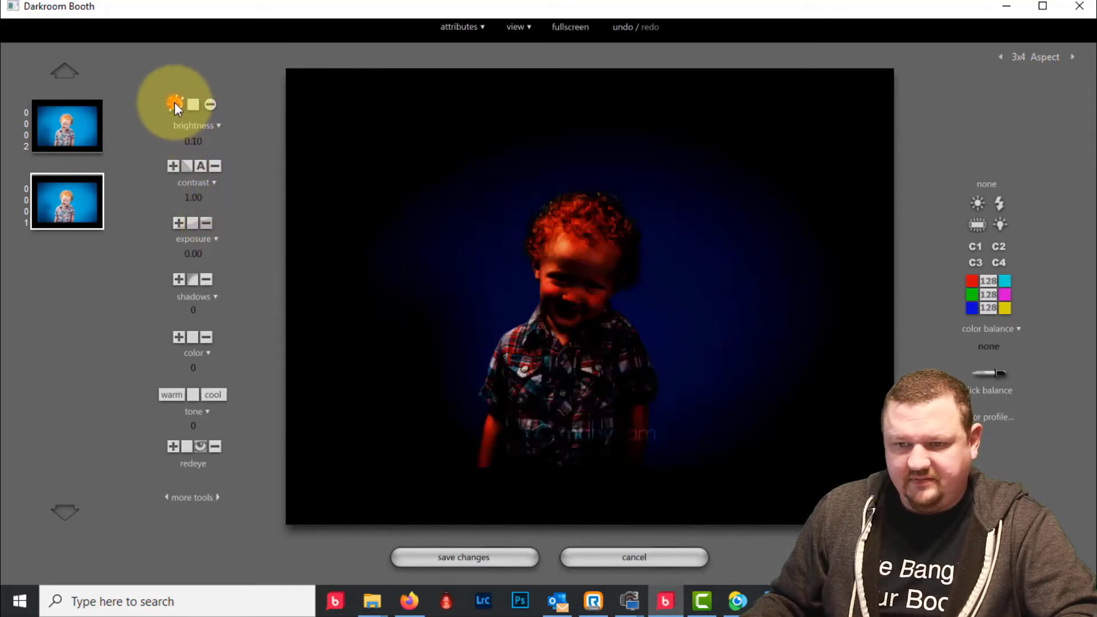
click(174, 104)
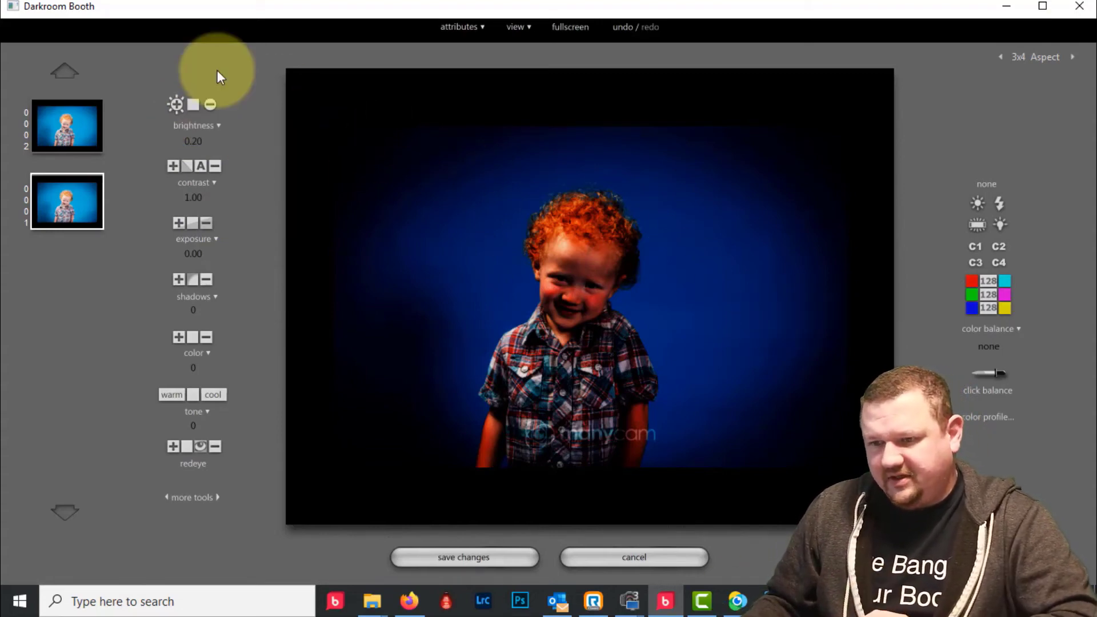
click(484, 555)
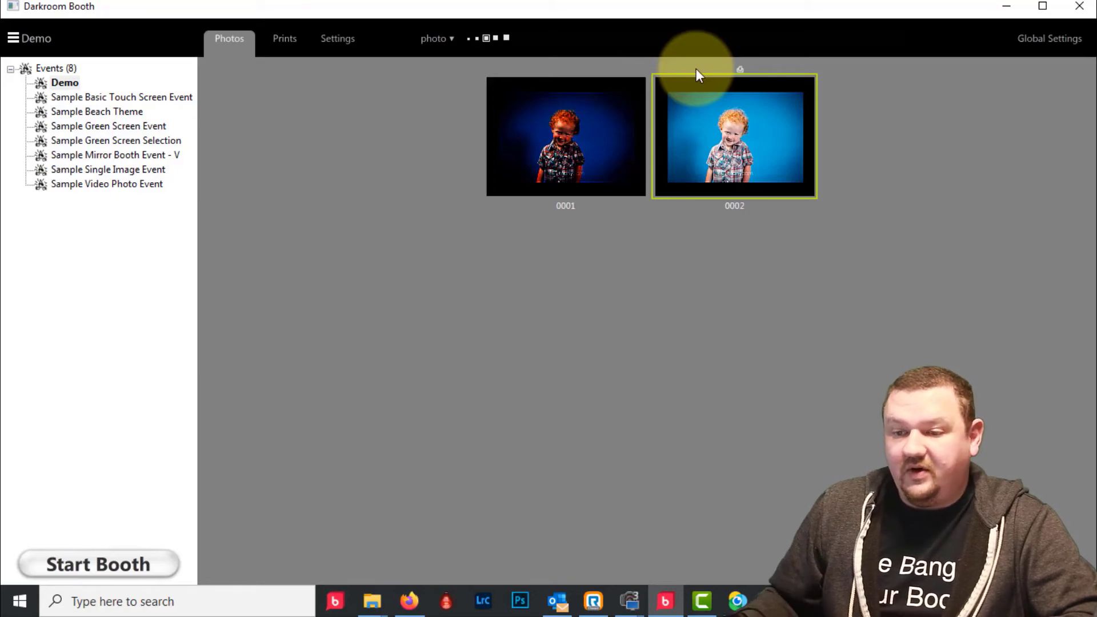
- Open the Demo event's settings, view the Camera section, then move to Screens
click(340, 47)
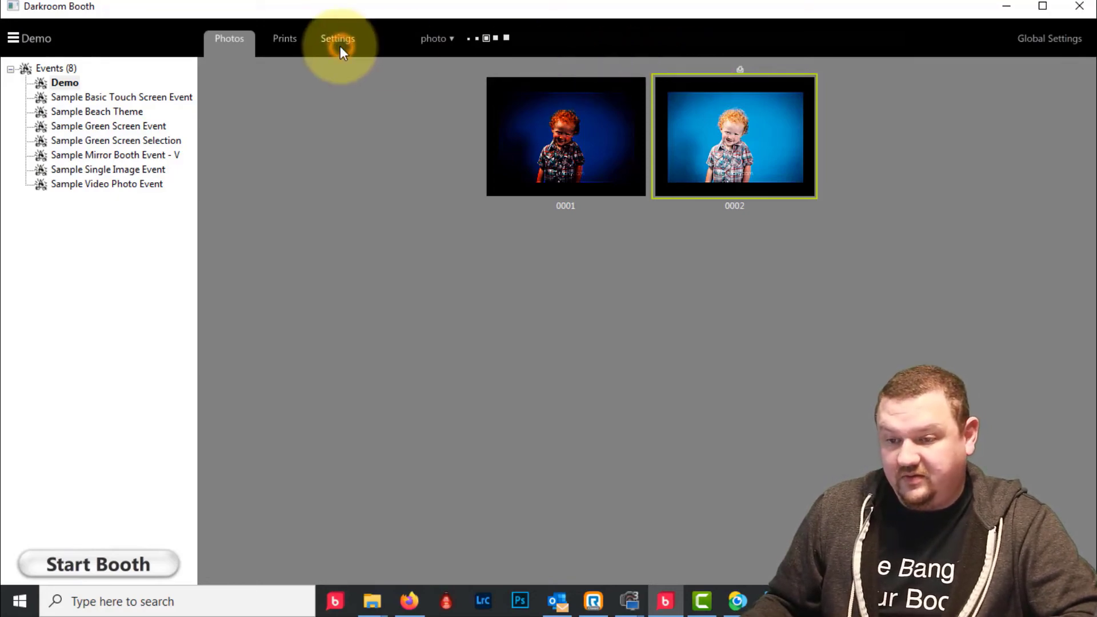
click(431, 36)
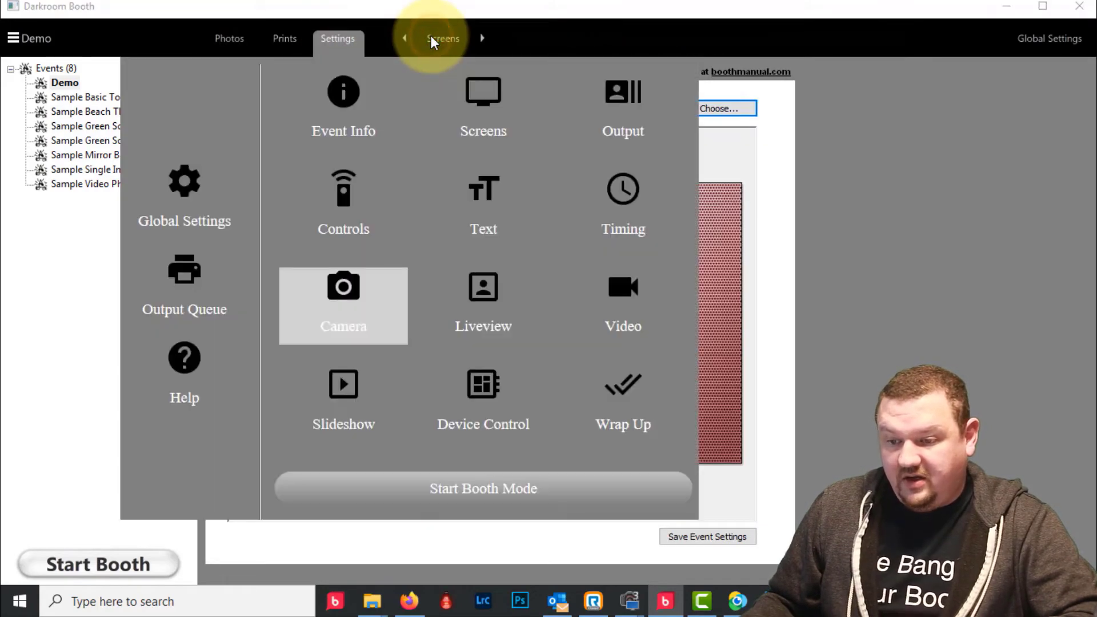
click(346, 292)
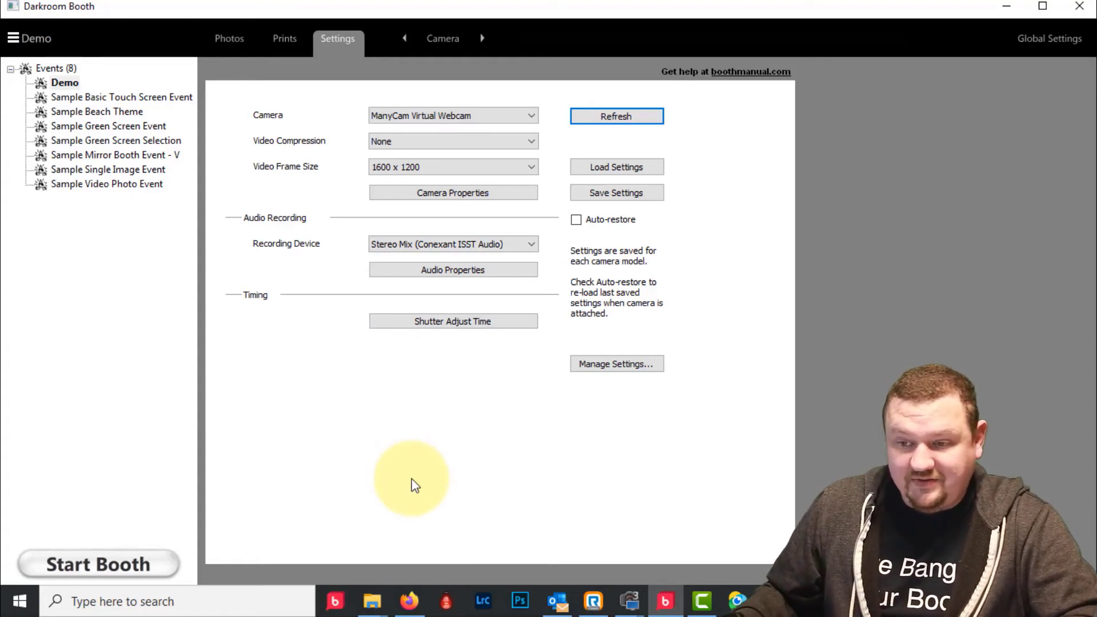
click(450, 34)
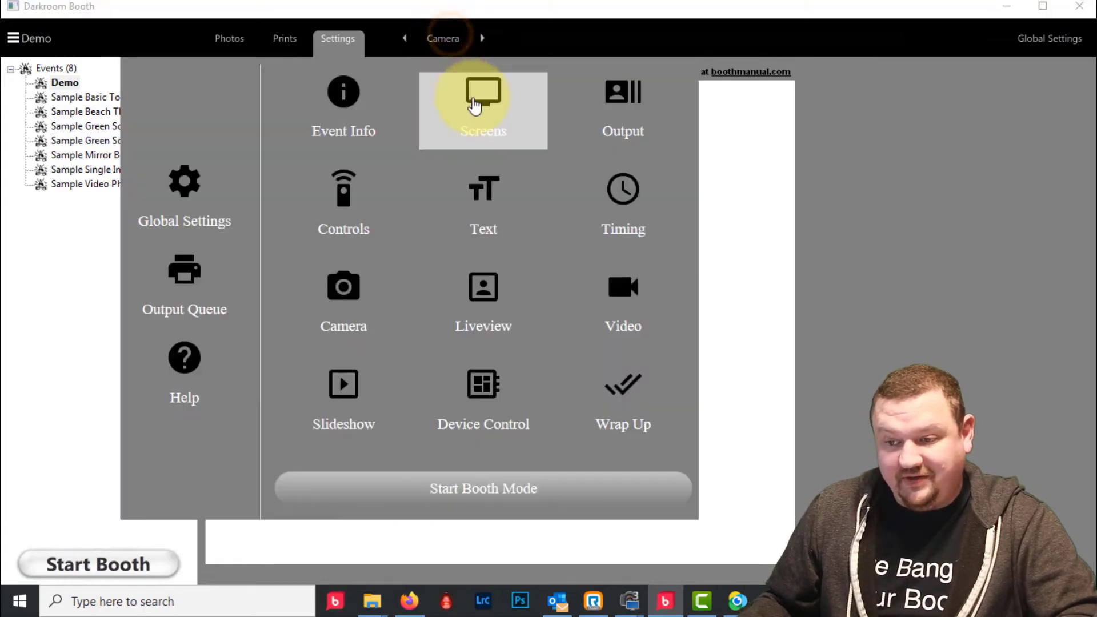
click(483, 100)
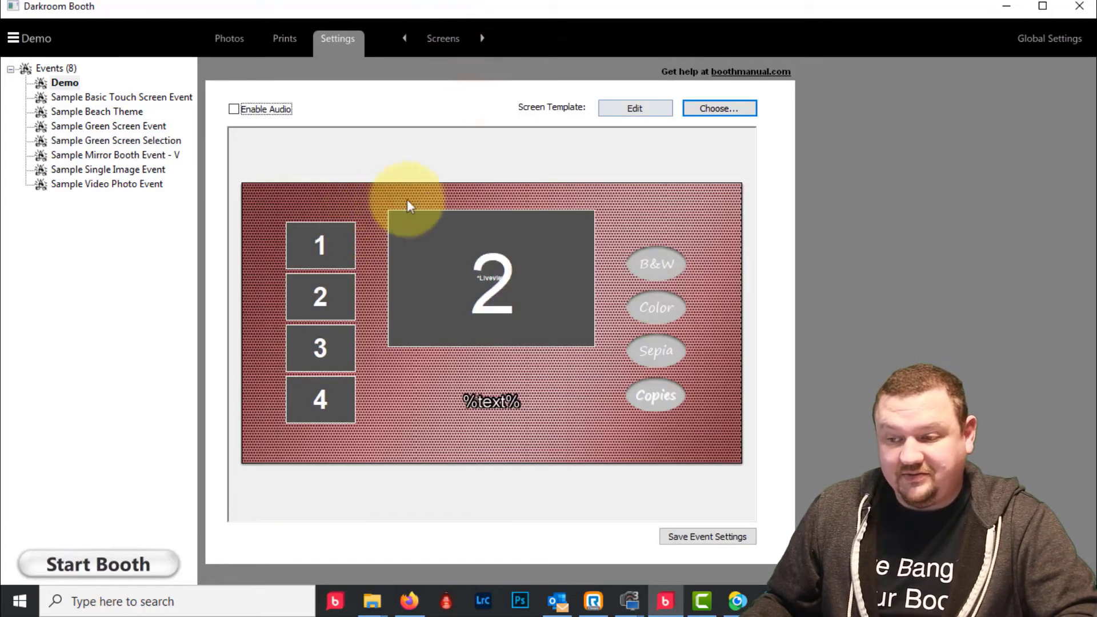
- Open the Green Screen - Background Selection template in the screen editor
click(649, 108)
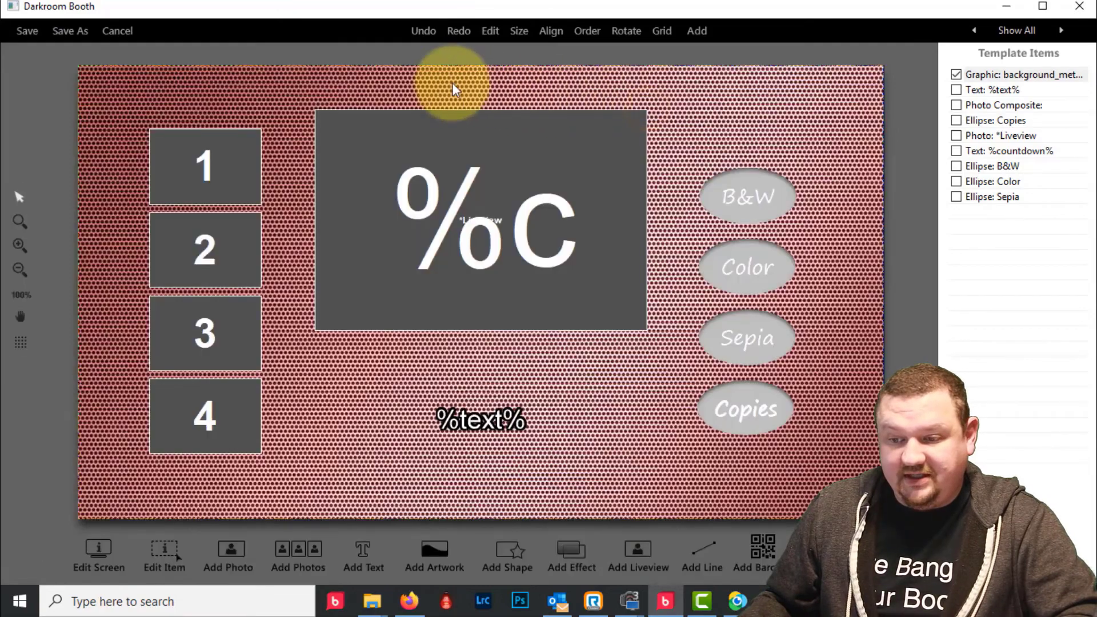
click(126, 41)
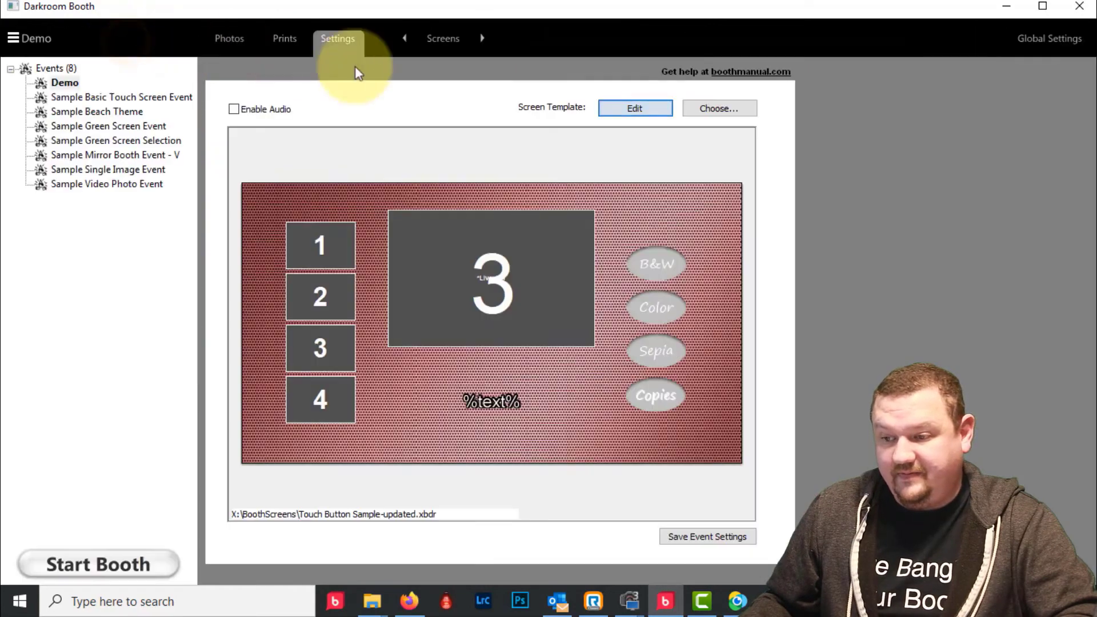
click(736, 108)
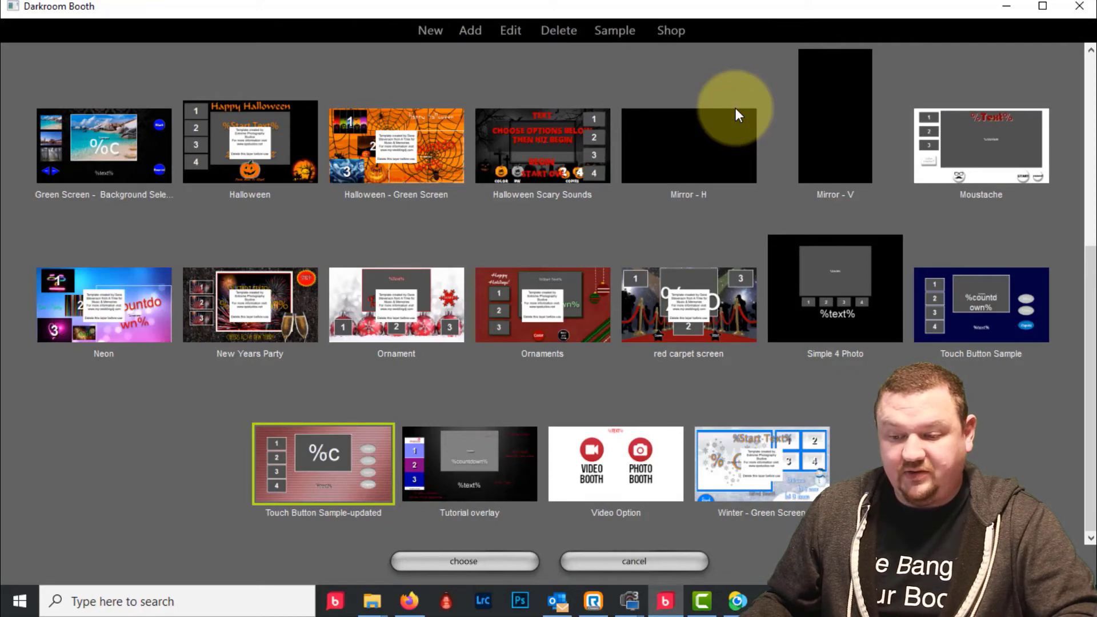
click(103, 150)
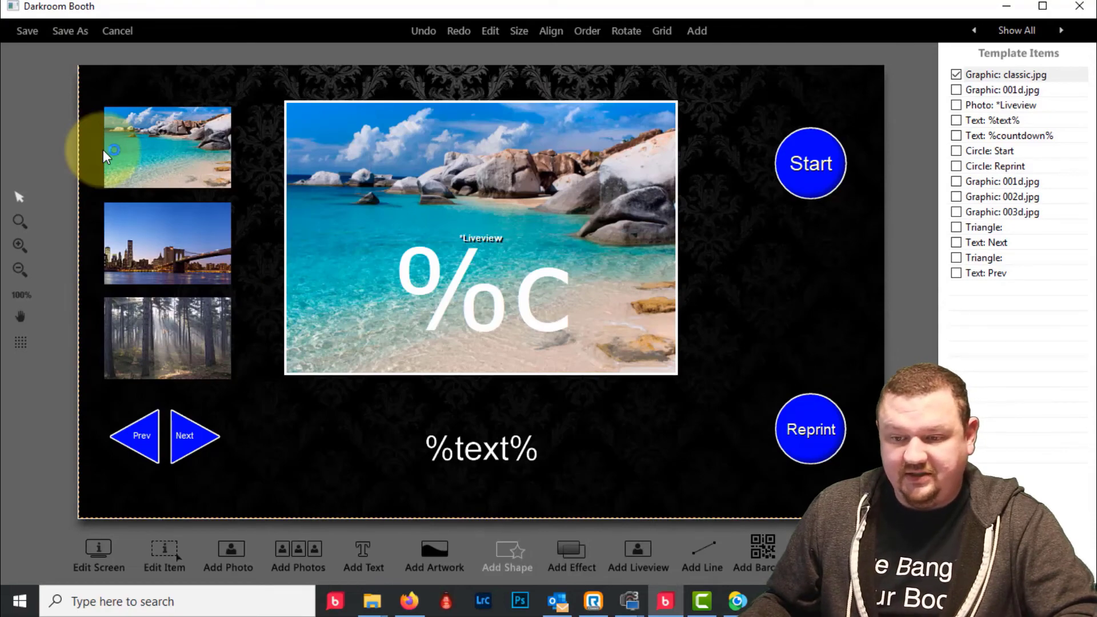
- Open the Neon template and delete its template-creator credit graphic (terms ds.png)
click(117, 28)
double_click(143, 290)
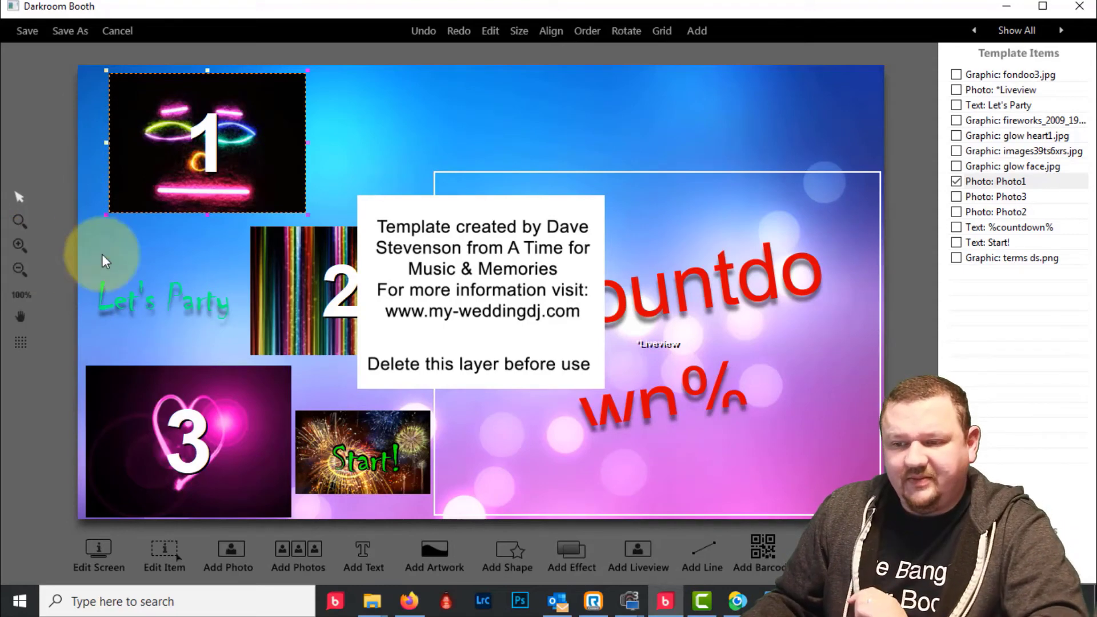
right_click(523, 234)
click(435, 228)
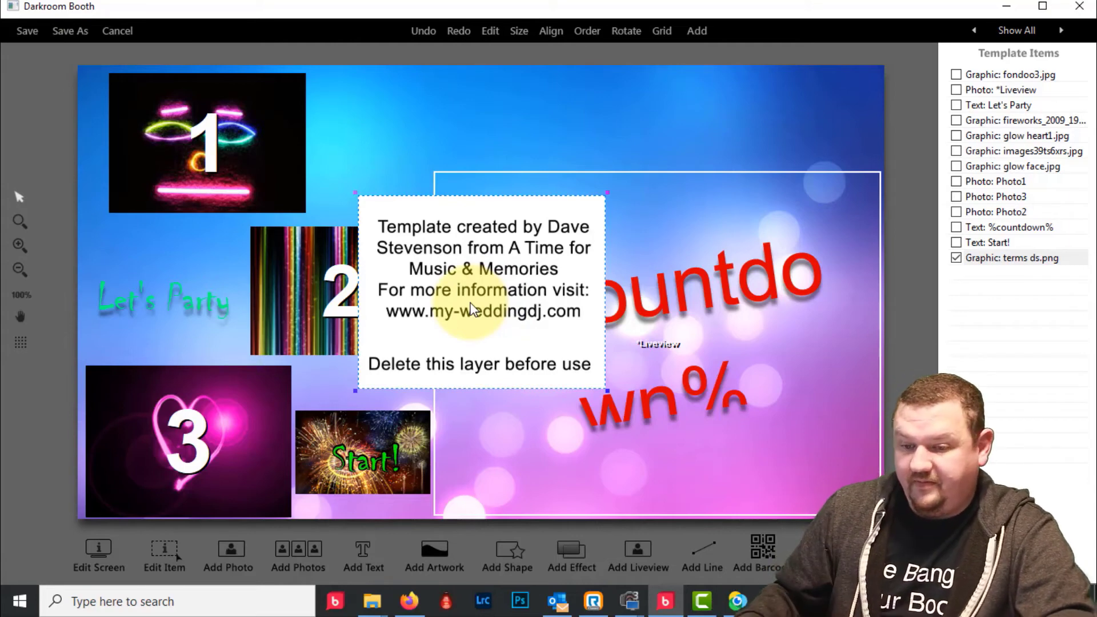
key(Delete)
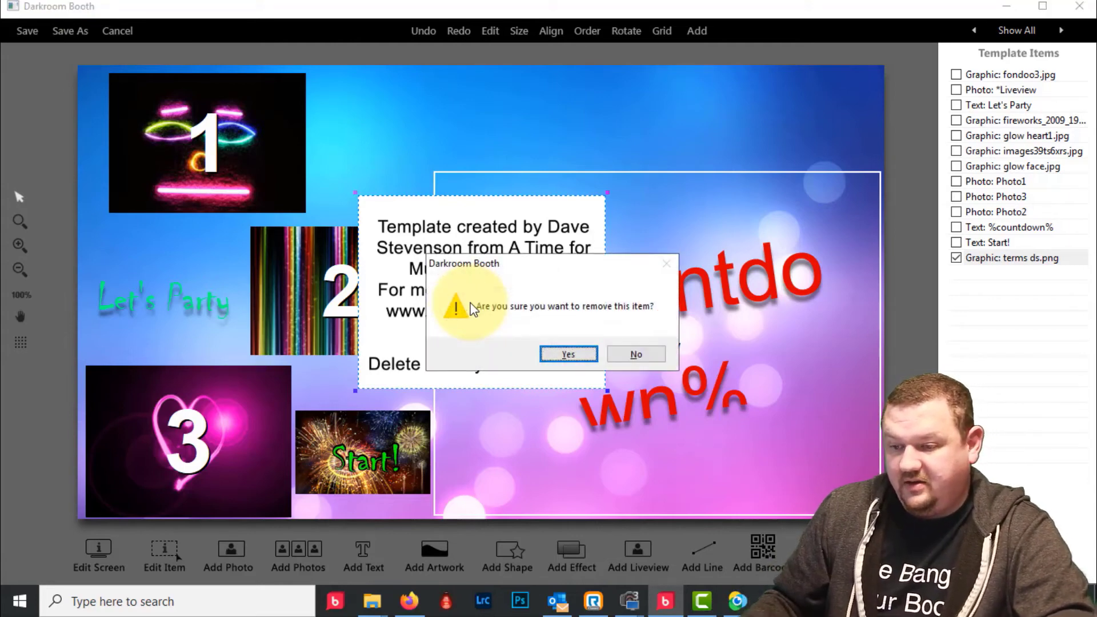
click(583, 352)
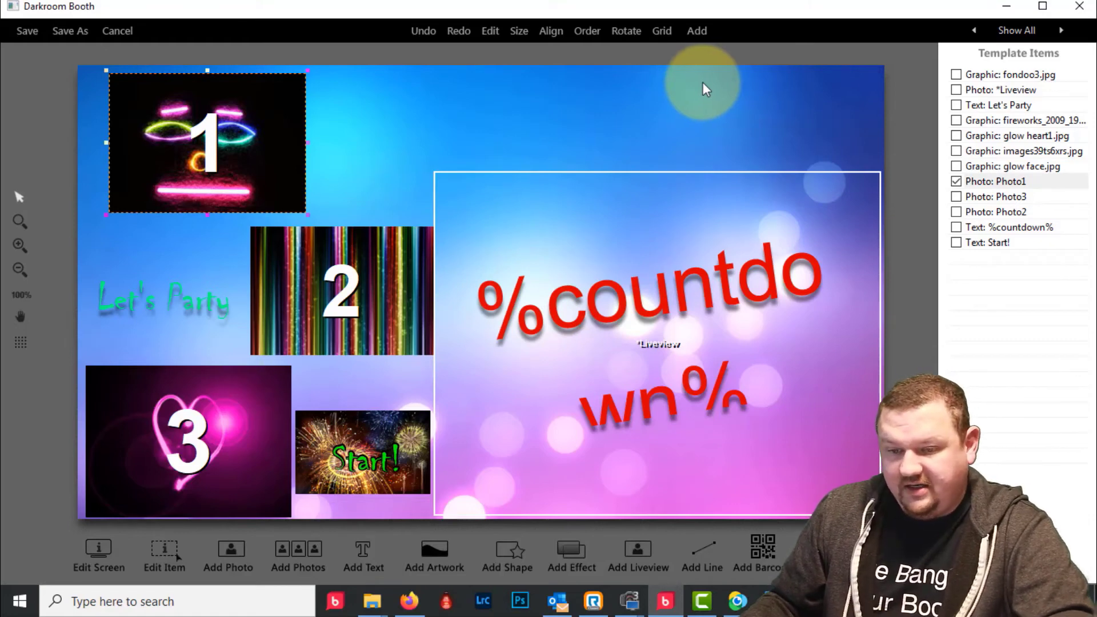
click(112, 27)
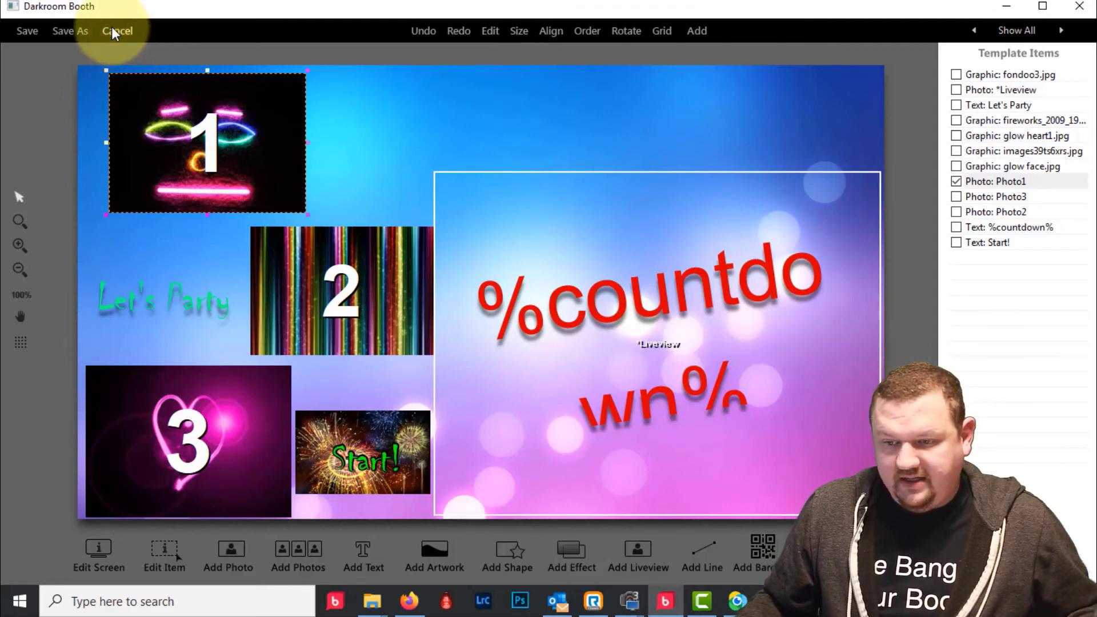
- Discard the Neon edits, close the chooser, and select Sample Mirror Booth Event - V
click(596, 333)
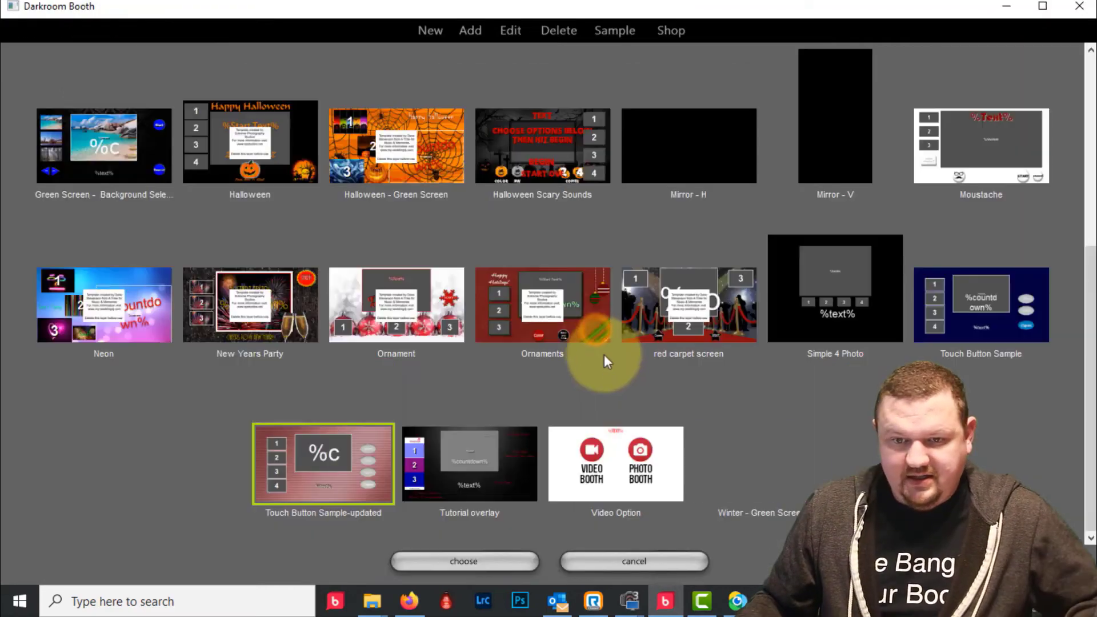
click(673, 560)
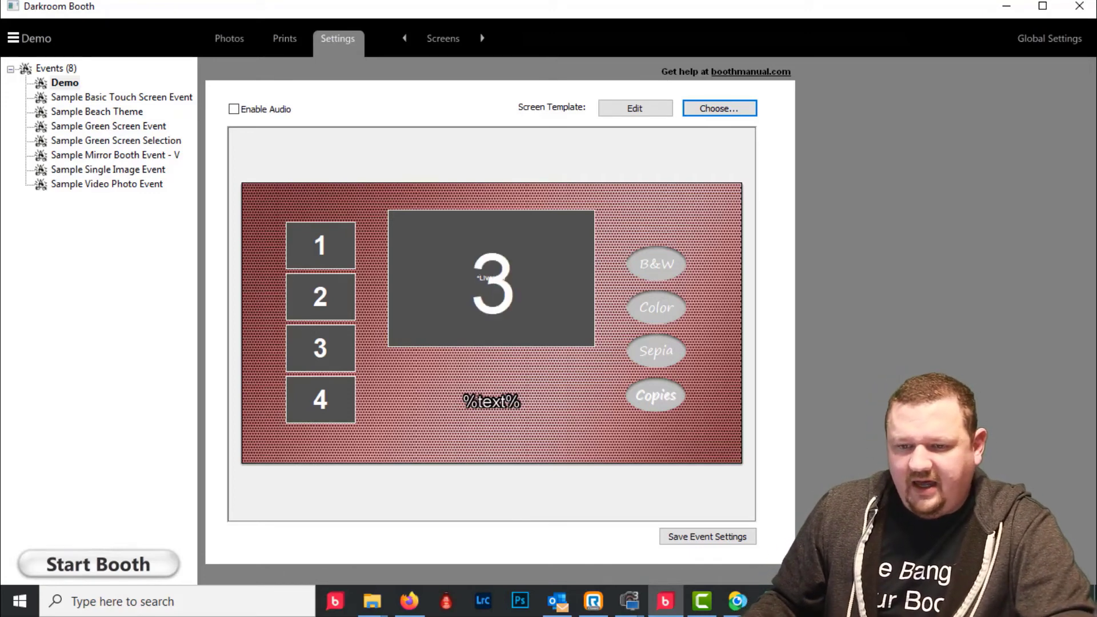
click(108, 158)
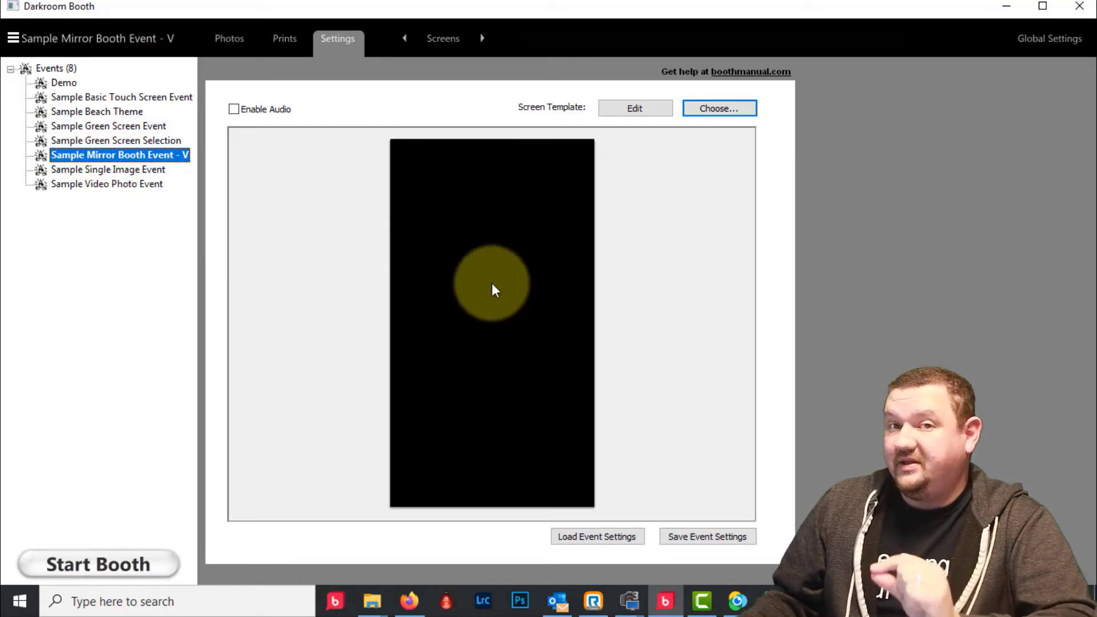
- Select Sample Video Photo Event to preview its Video Booth / Photo Booth template
click(94, 185)
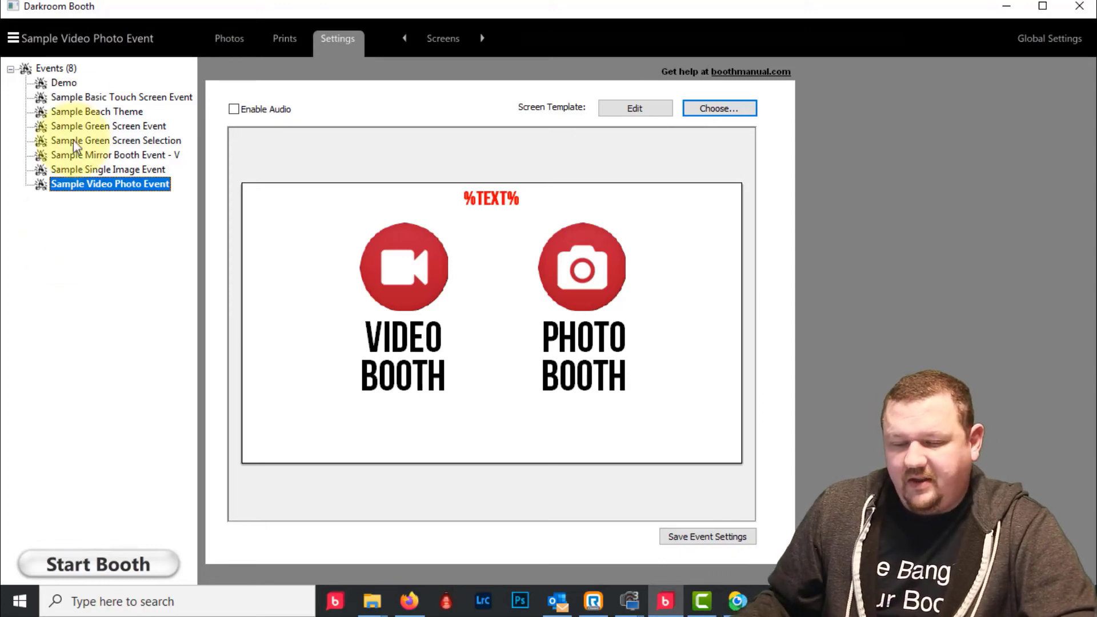
- Create a new event named 'Duplicate video' with the Video Booth / Photo Booth template
click(87, 35)
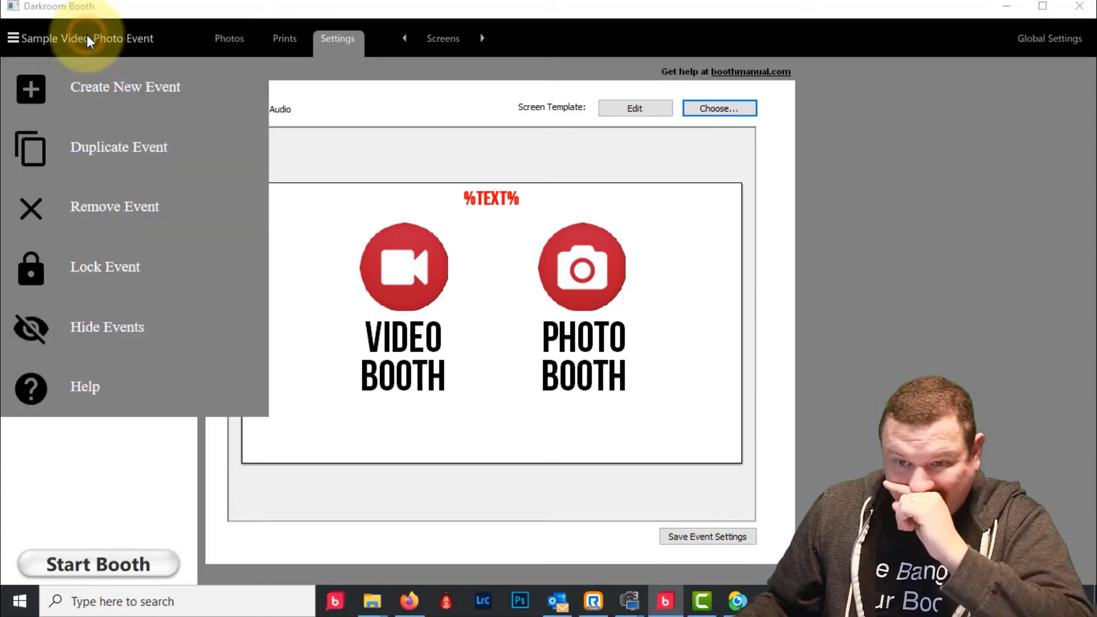
click(86, 85)
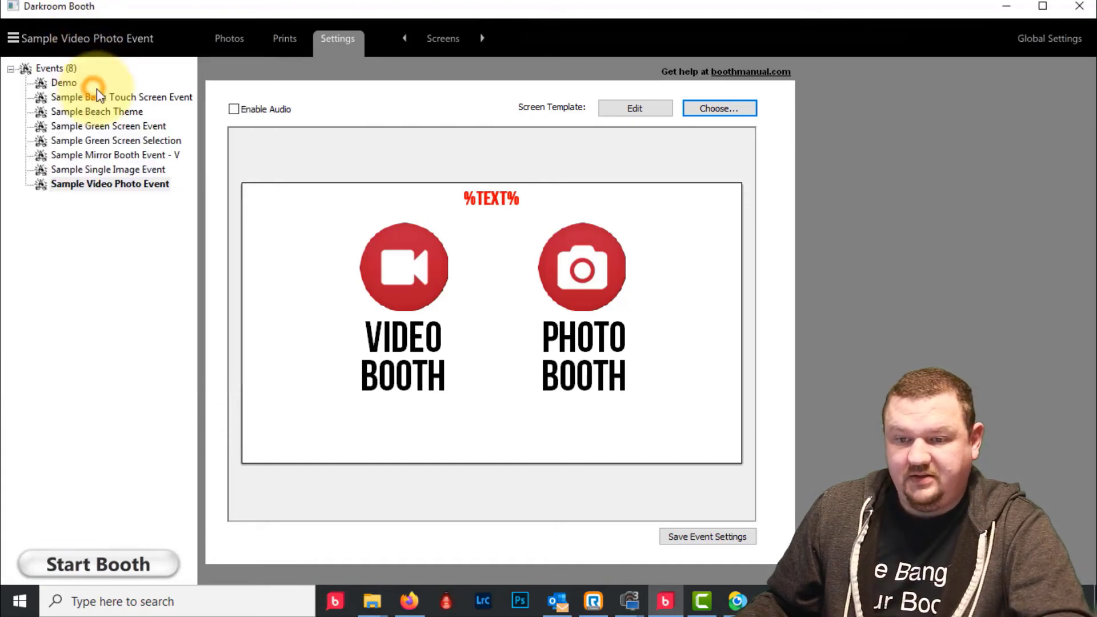
text(Dup)
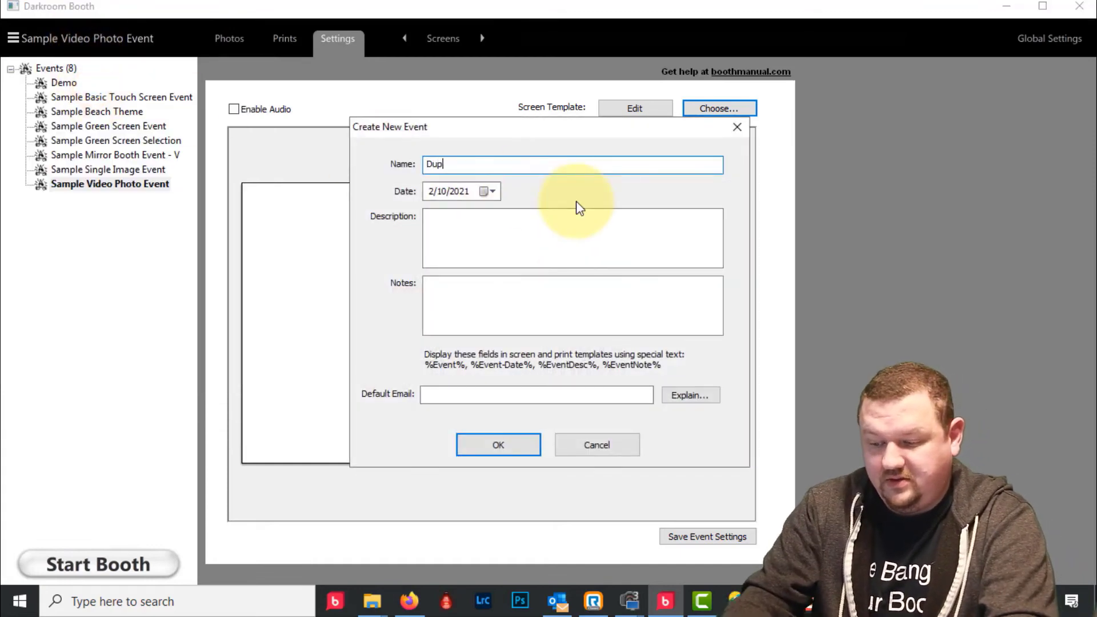
text(licate)
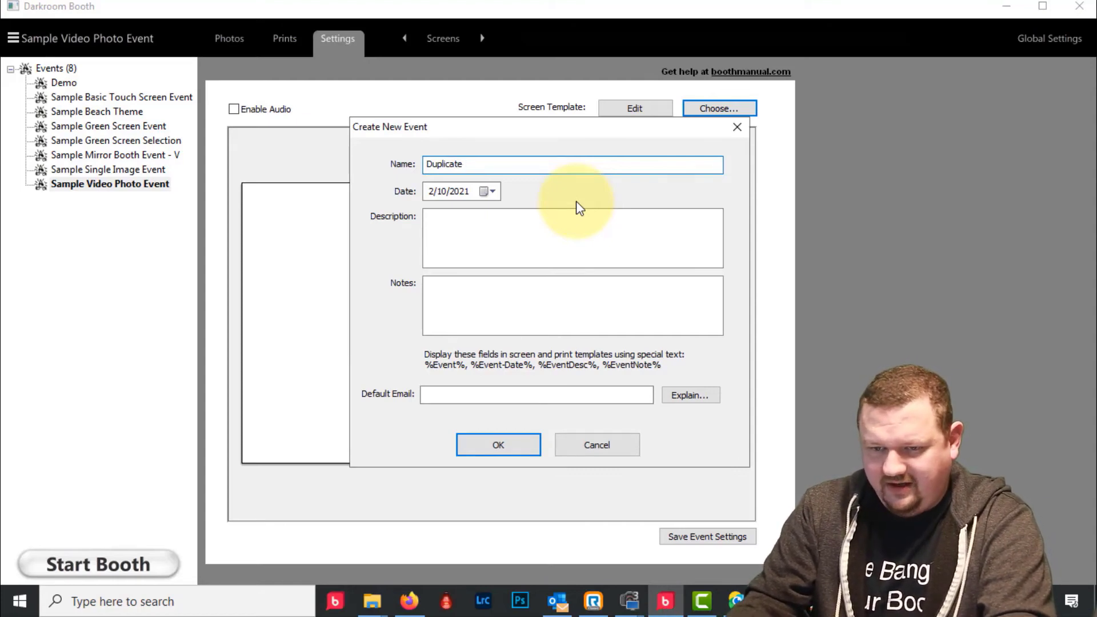
text( video)
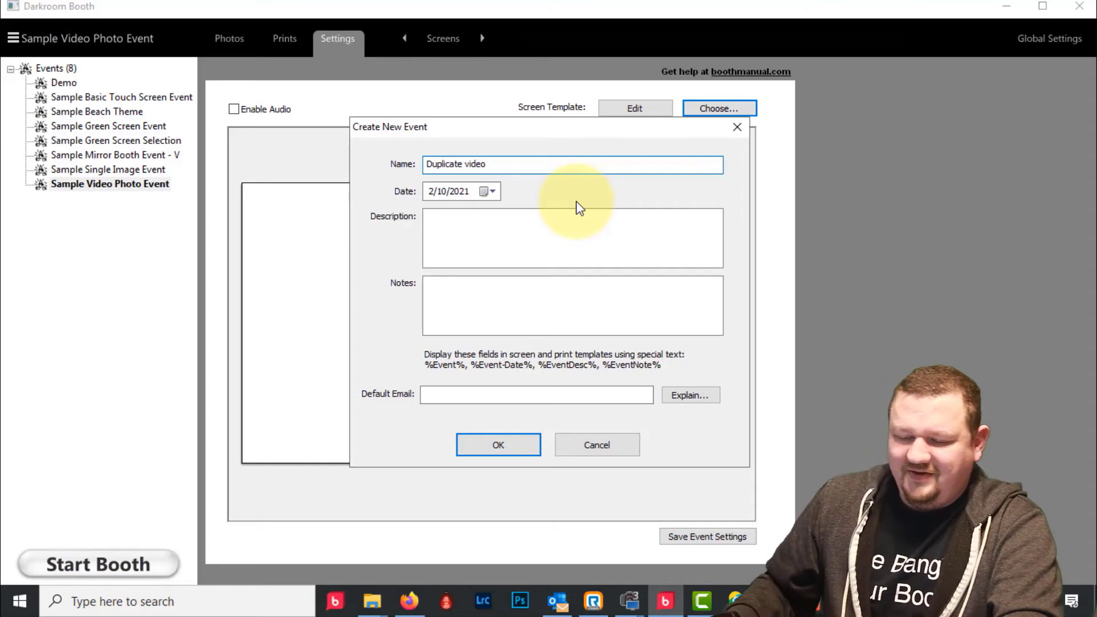
click(502, 452)
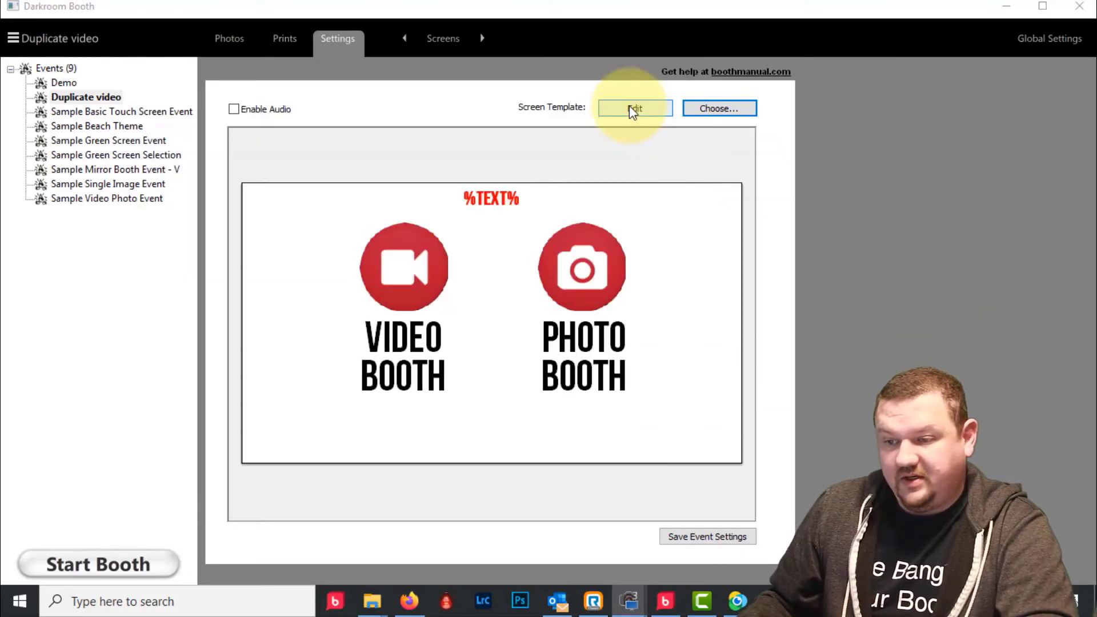
- Open the Duplicate video template in the editor and switch to the During Startup screen
click(630, 106)
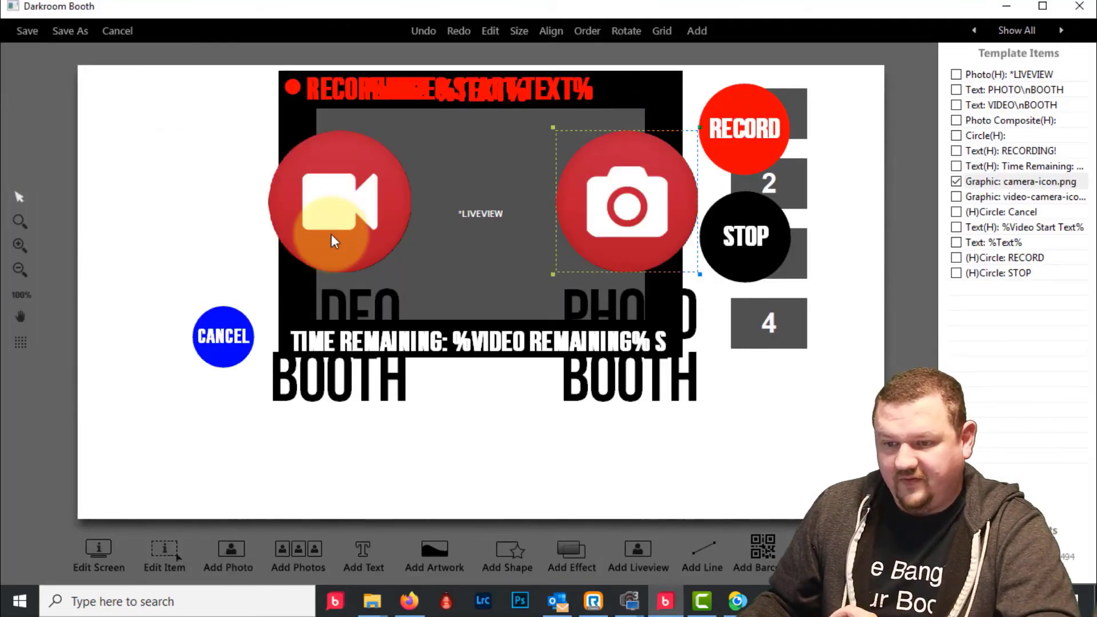
click(1056, 30)
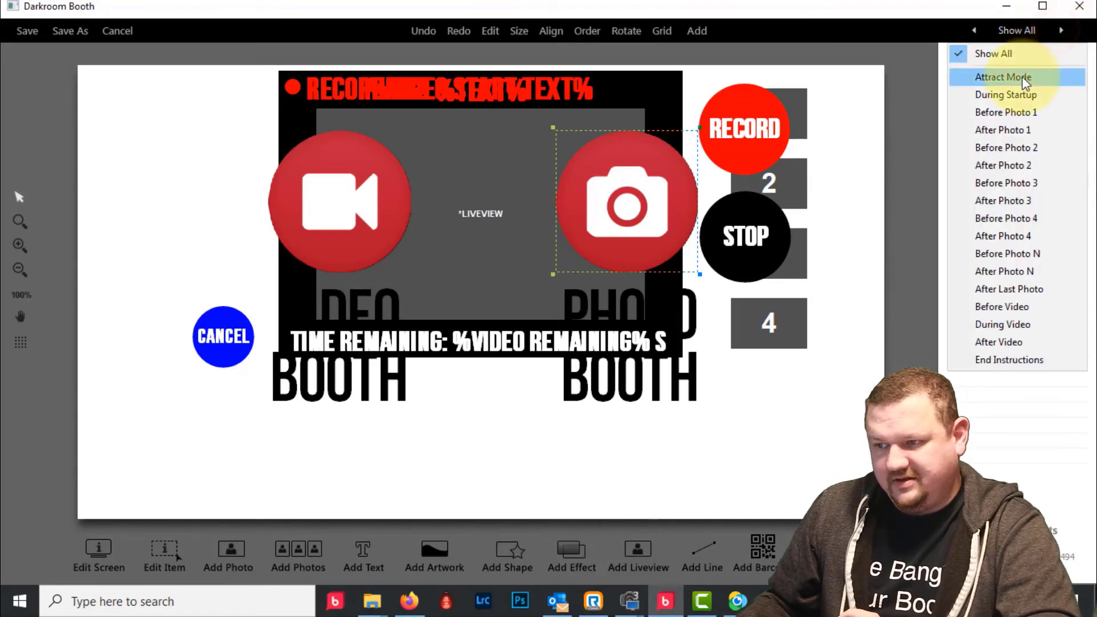
click(1027, 74)
click(1061, 30)
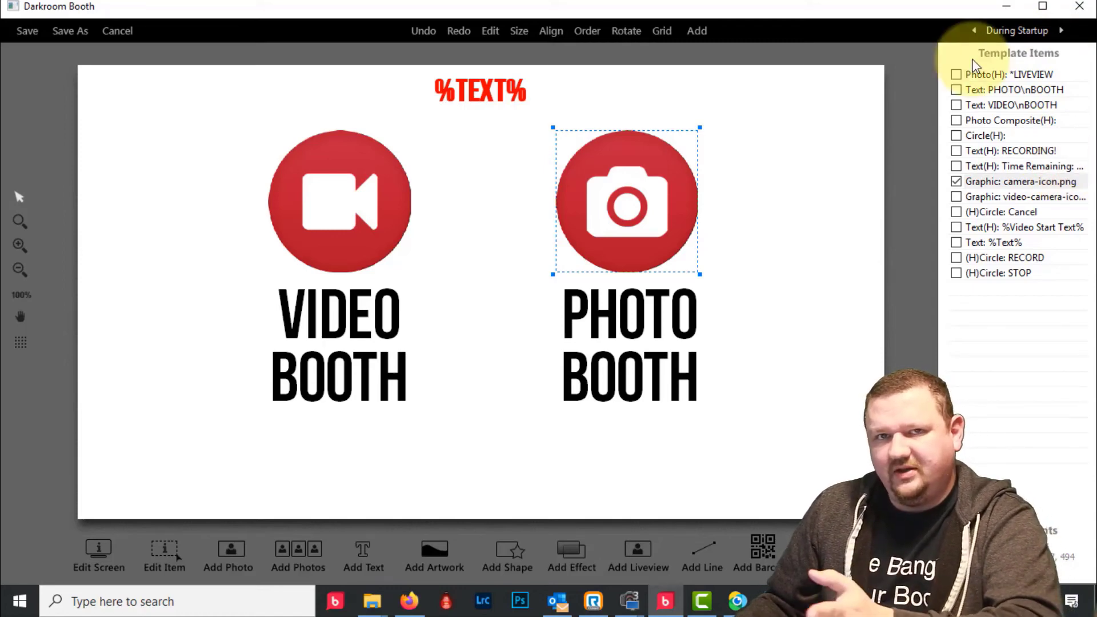
click(307, 220)
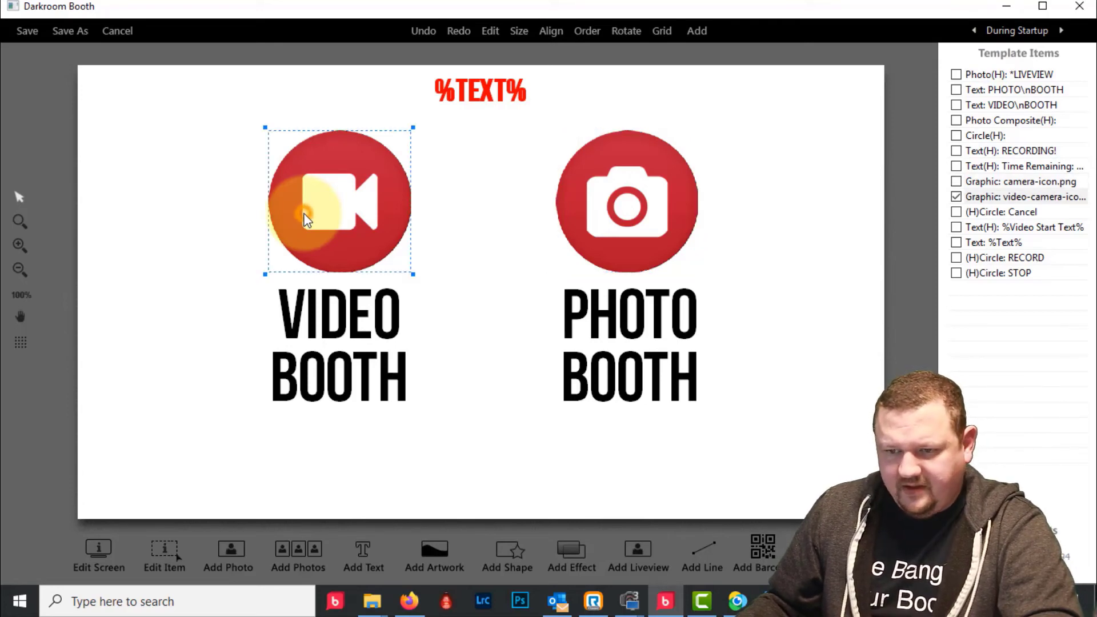
- Browse the video-camera graphic's booth command options, backing out with Video Session unchanged
double_click(334, 189)
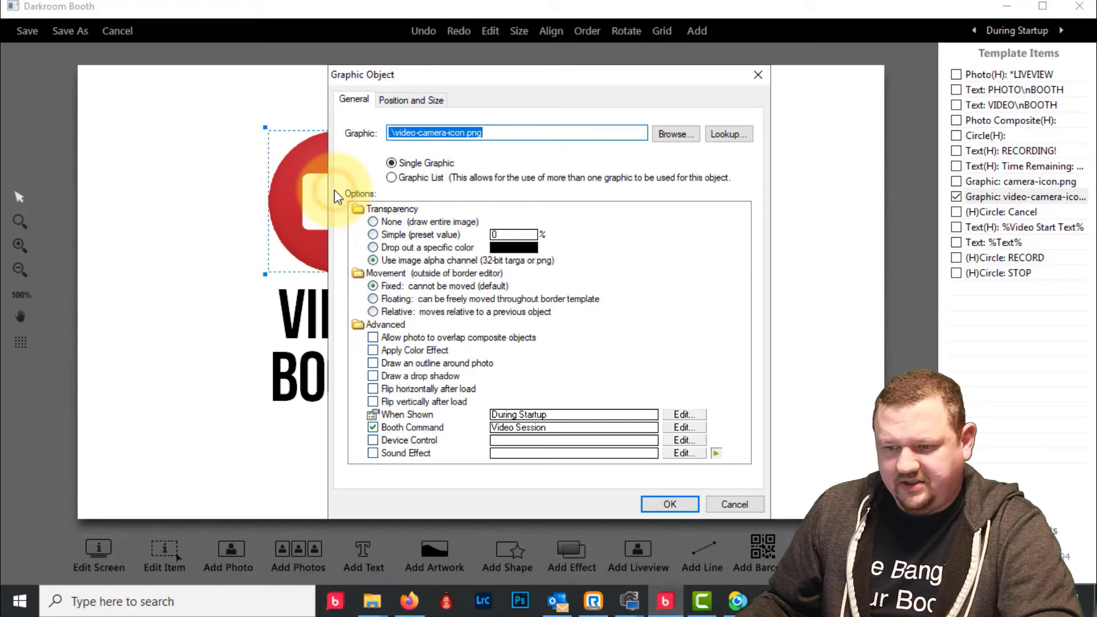
click(542, 428)
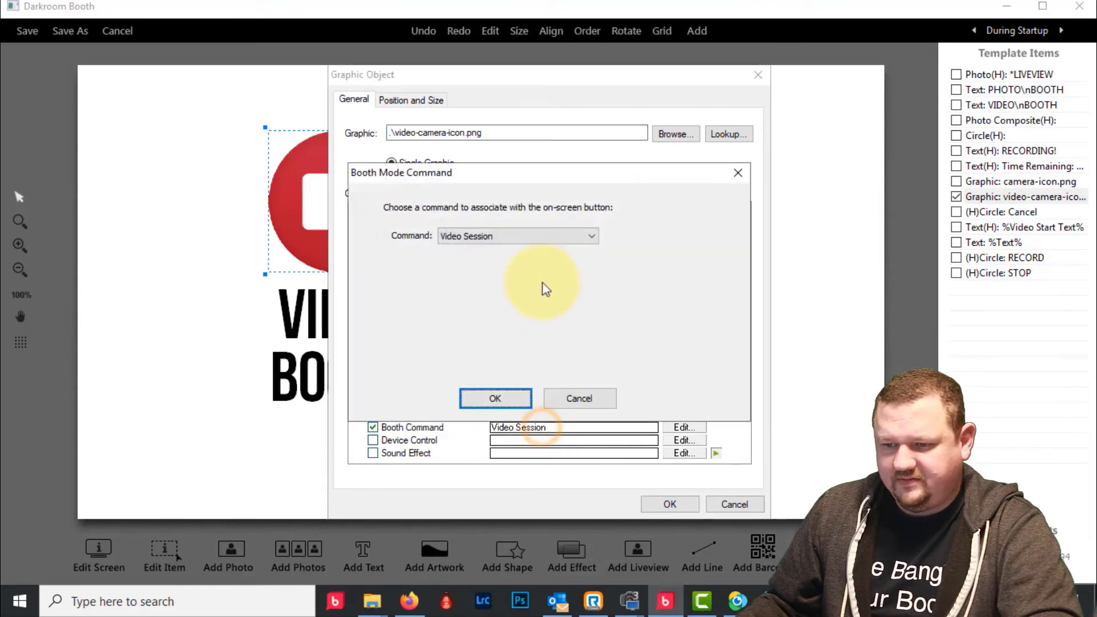
click(543, 234)
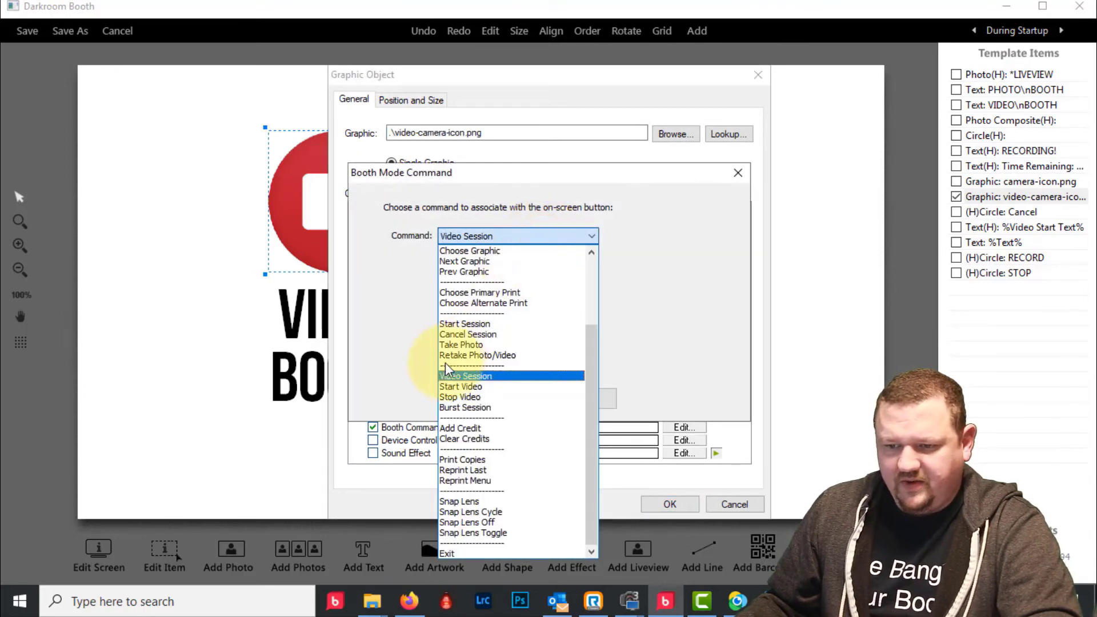
key(Down)
key(Down)
key(Down)
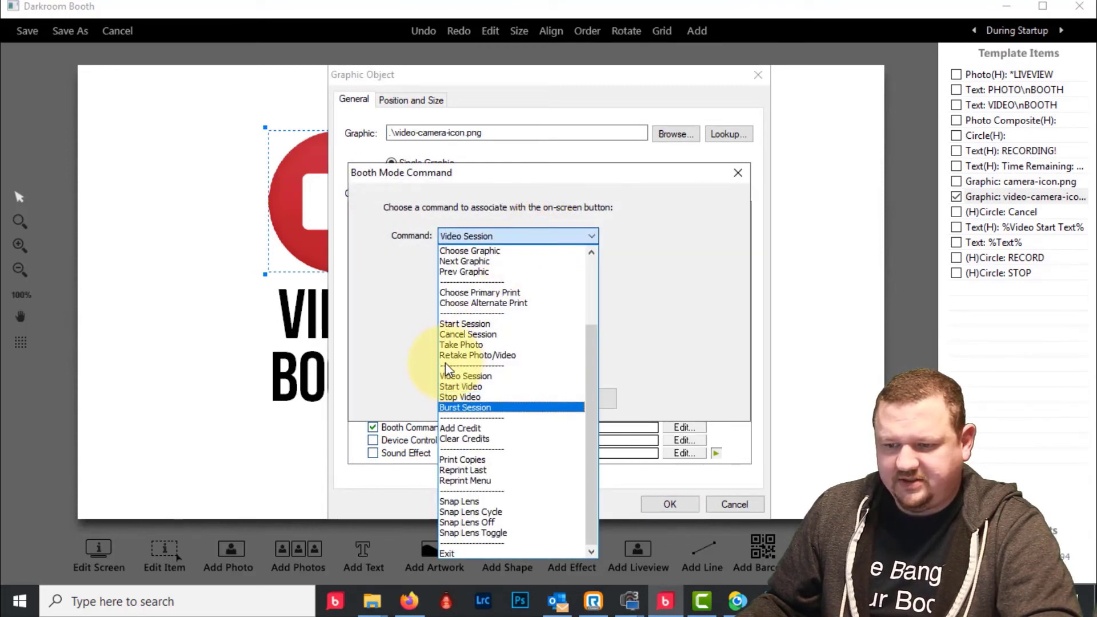
click(681, 384)
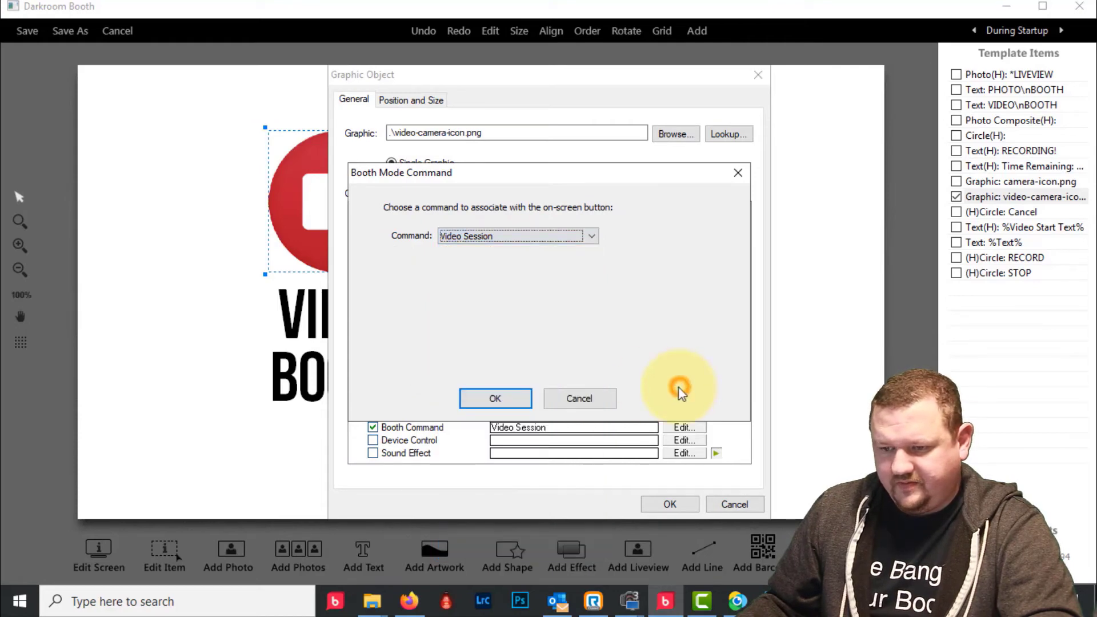
click(577, 400)
click(741, 505)
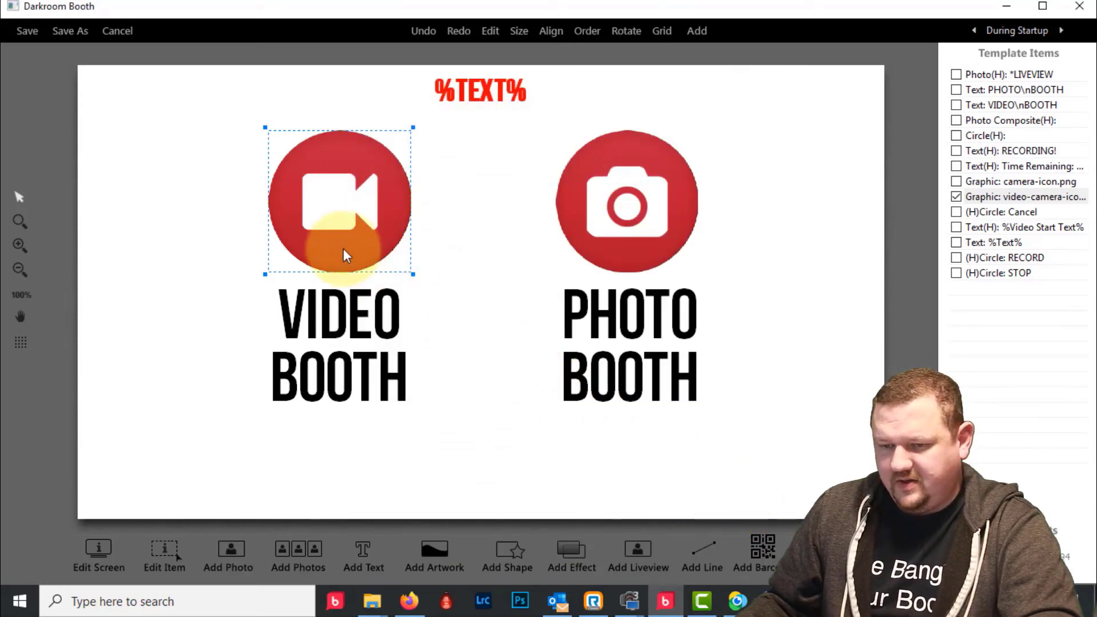
- Change the video-camera graphic's booth command to Burst Session and save it
double_click(322, 249)
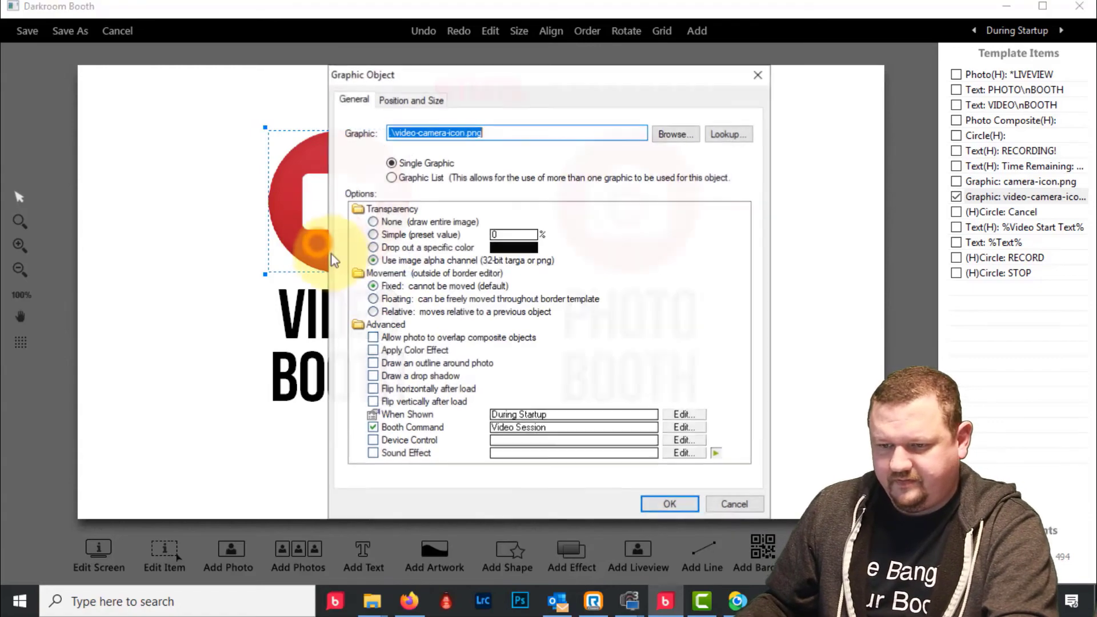
click(559, 427)
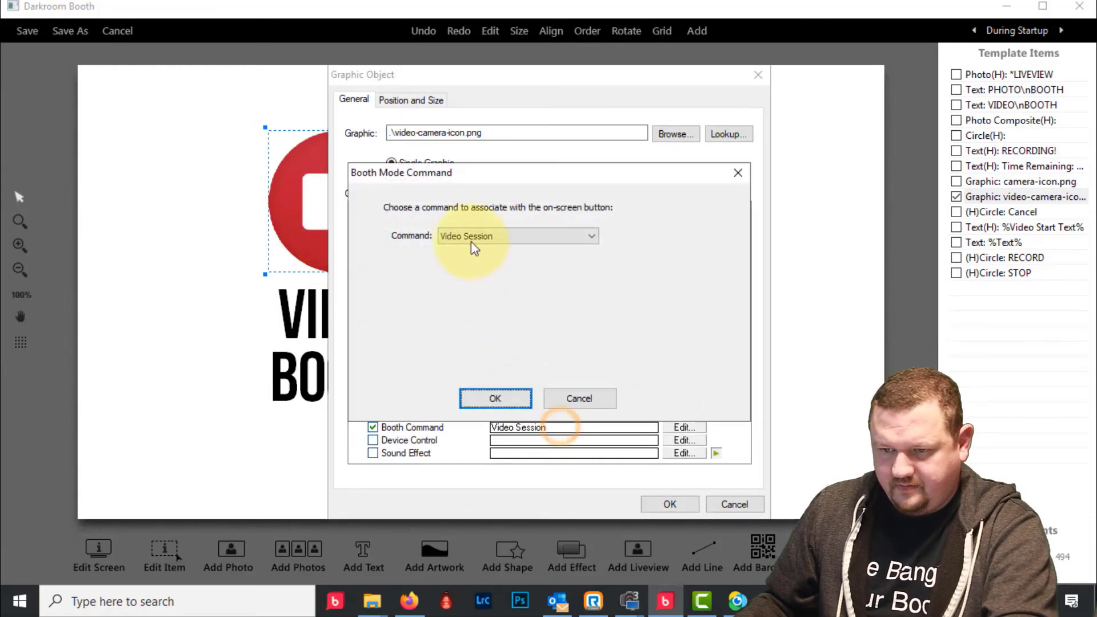
click(472, 246)
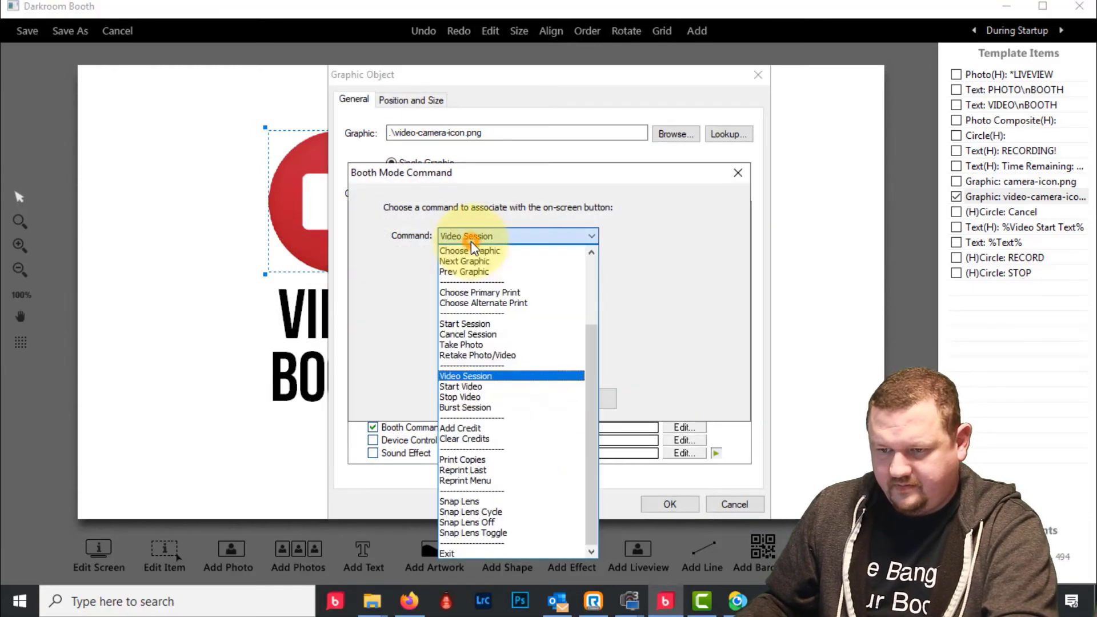
click(466, 408)
click(493, 399)
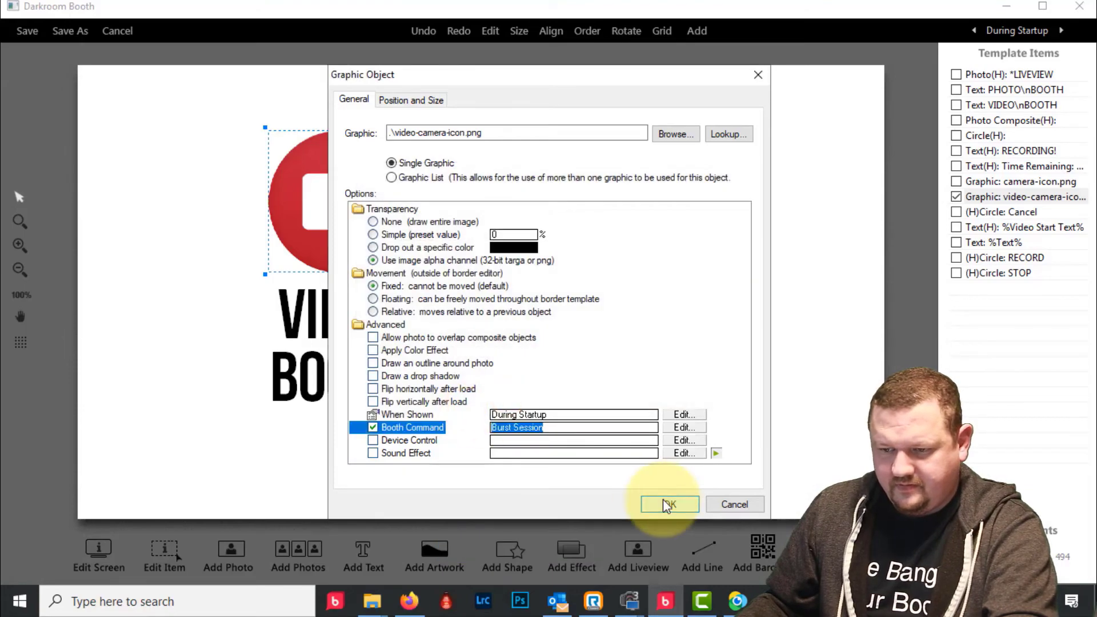
click(667, 506)
click(300, 313)
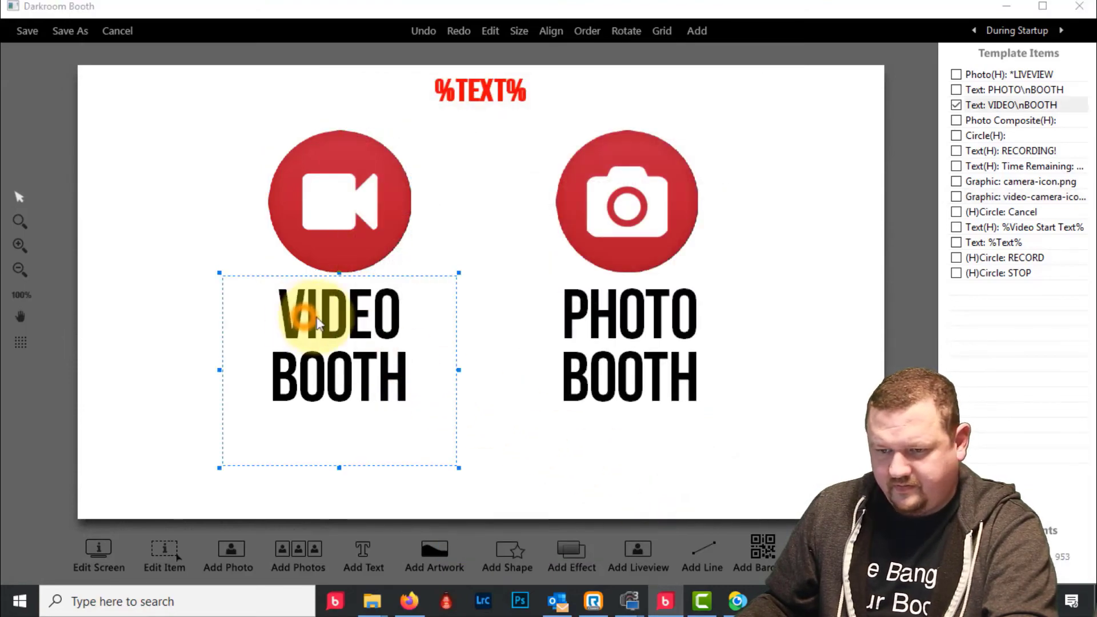
- Replace the VIDEO BOOTH caption with Boomerang in Arial Black
double_click(317, 323)
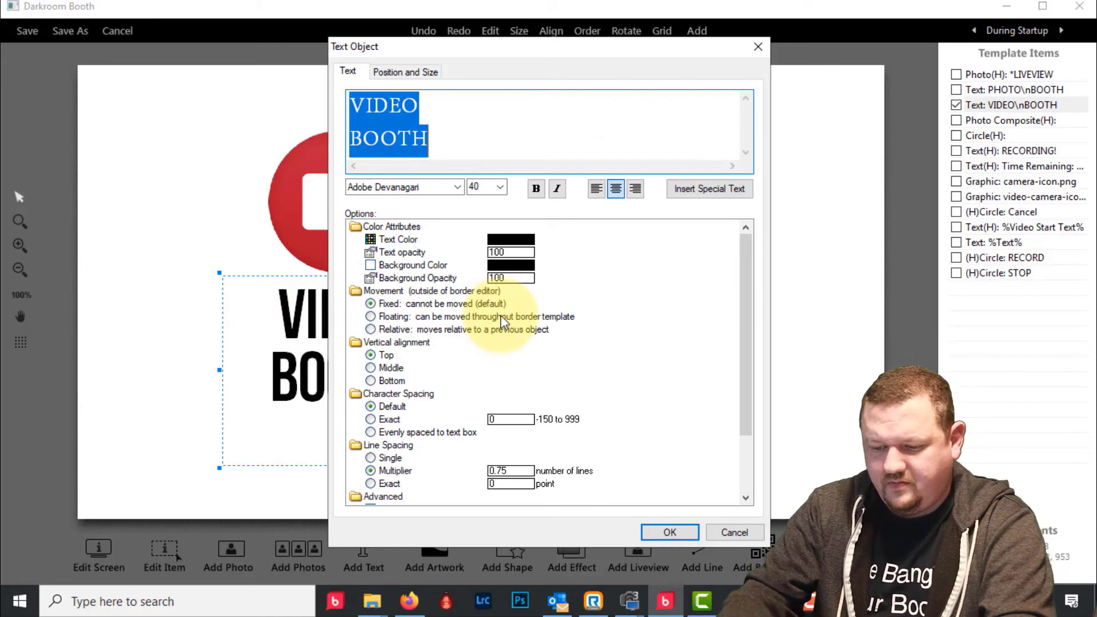
text(Boomera)
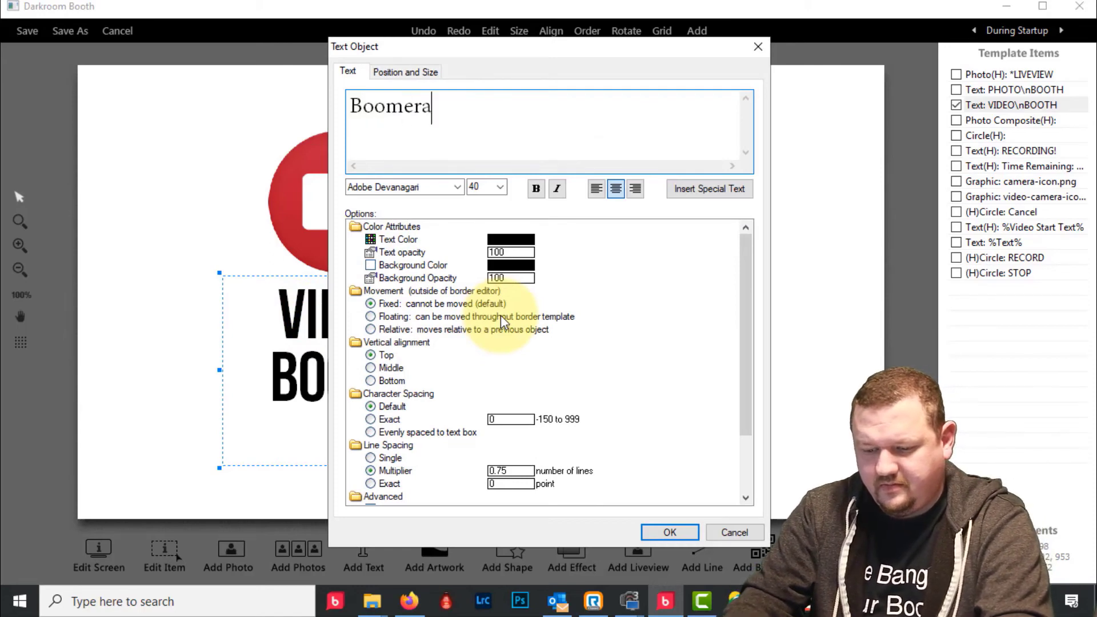
text(ng)
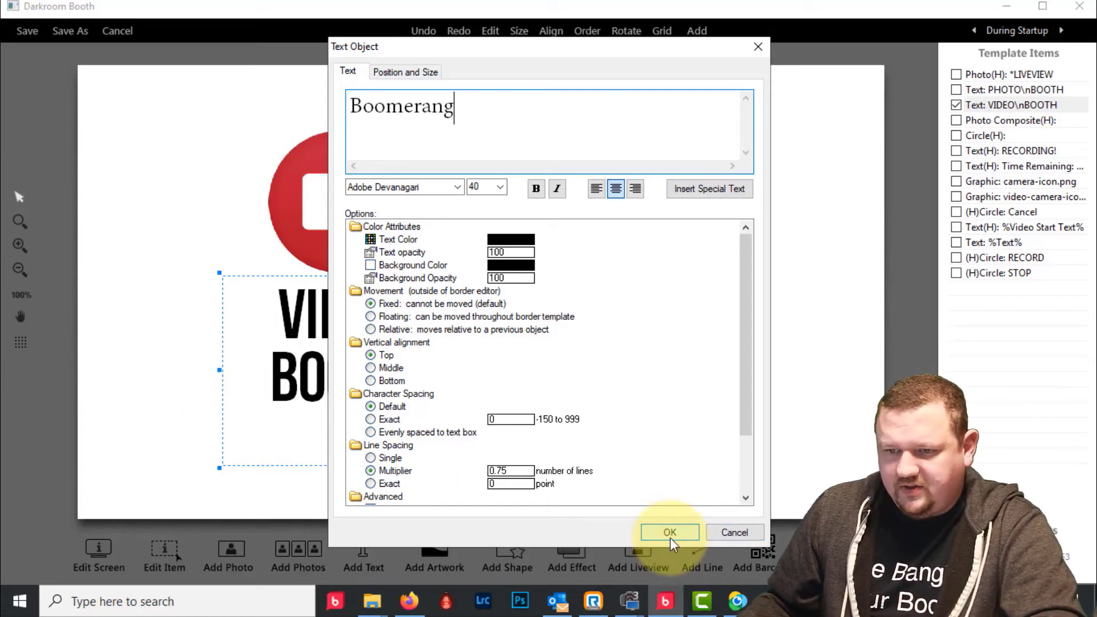
click(459, 187)
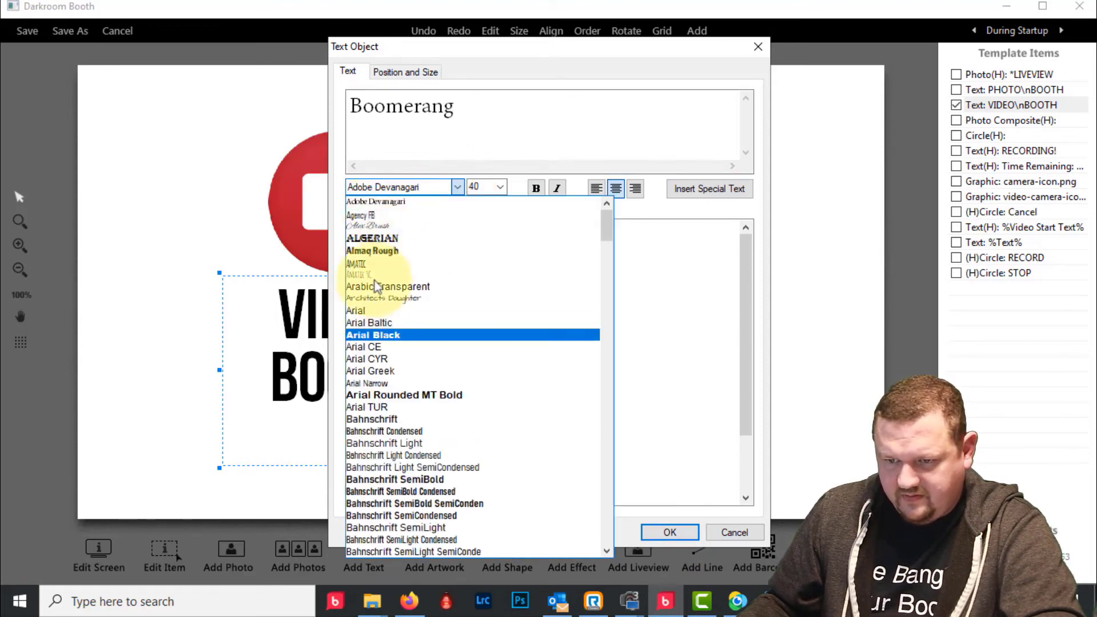
click(374, 335)
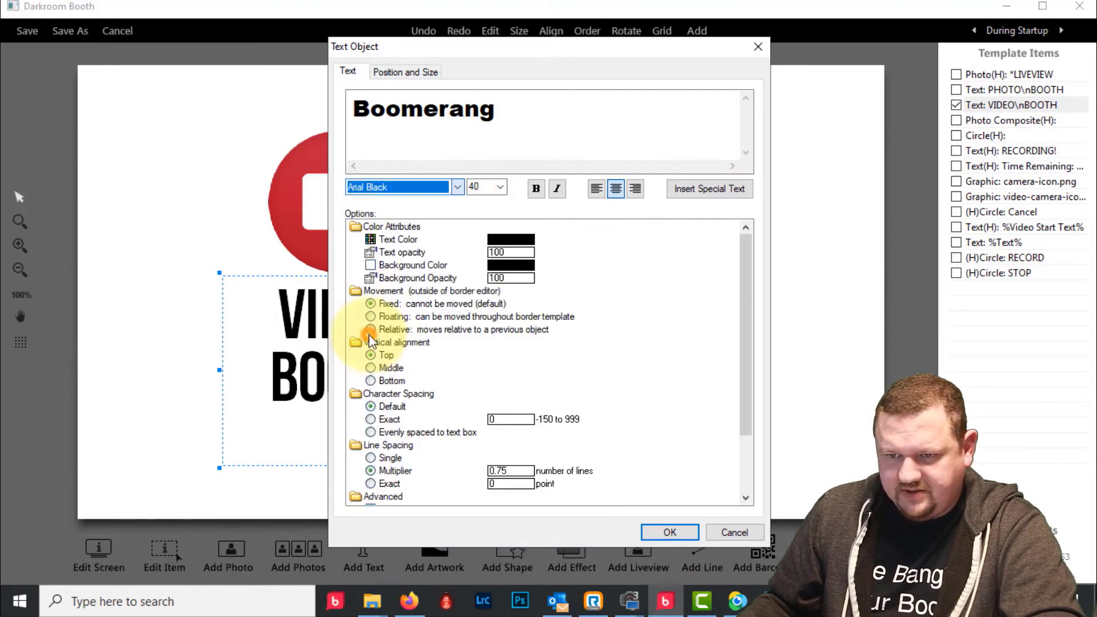
click(671, 534)
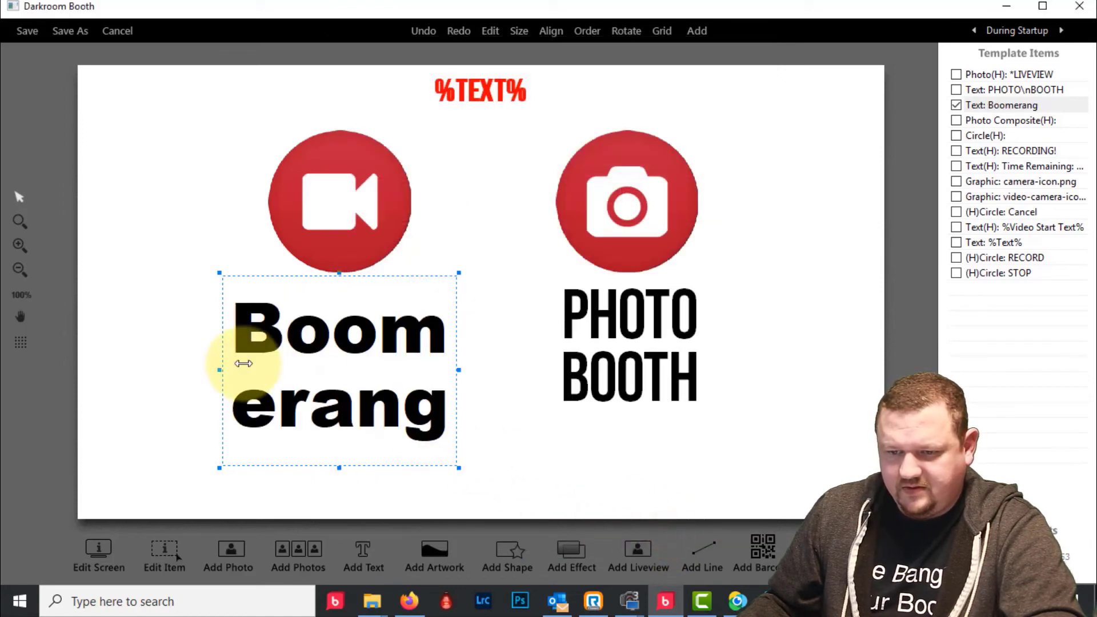
- Resize the Boomerang text box so the caption fits on one line
drag(244, 363, 128, 366)
drag(448, 372, 539, 366)
scroll(490, 365, down, 10)
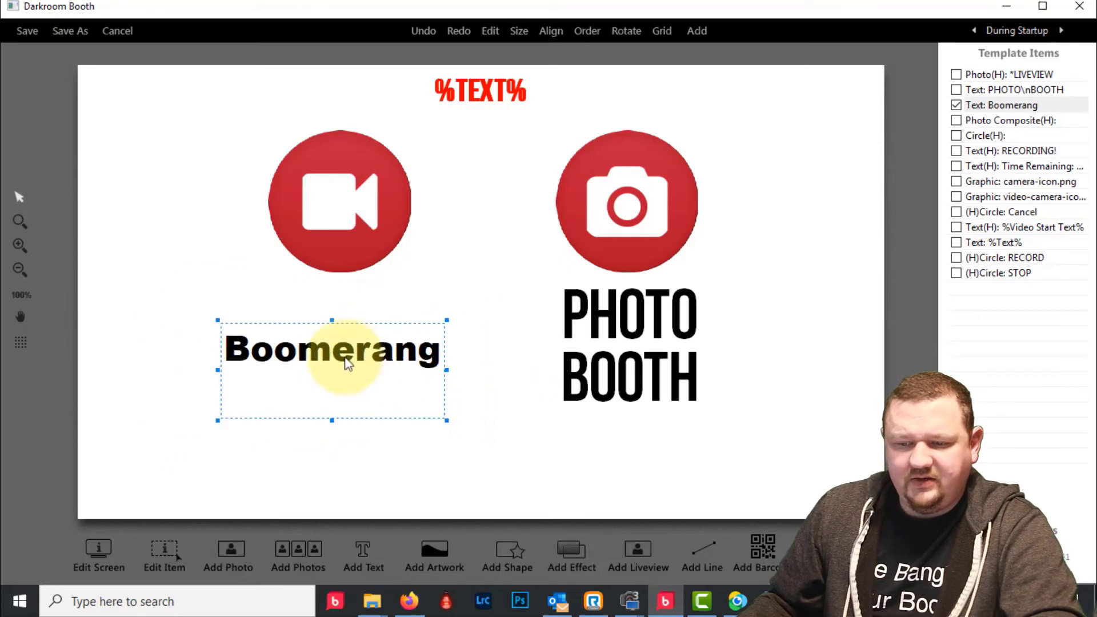
drag(334, 355, 341, 326)
scroll(334, 356, up, 1)
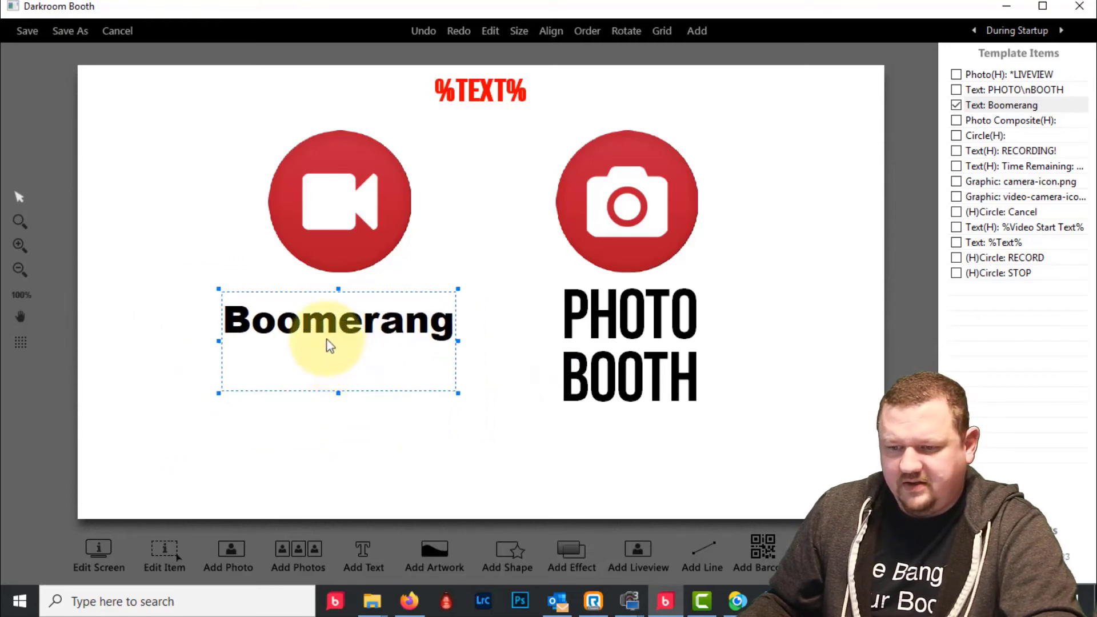
scroll(323, 329, up, 1)
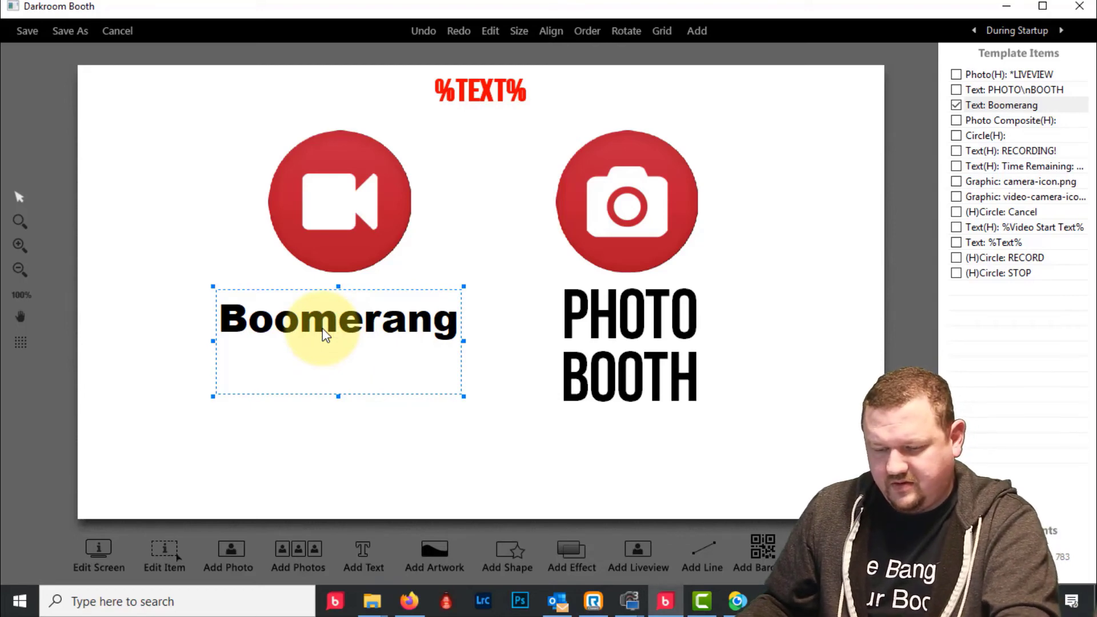
click(633, 309)
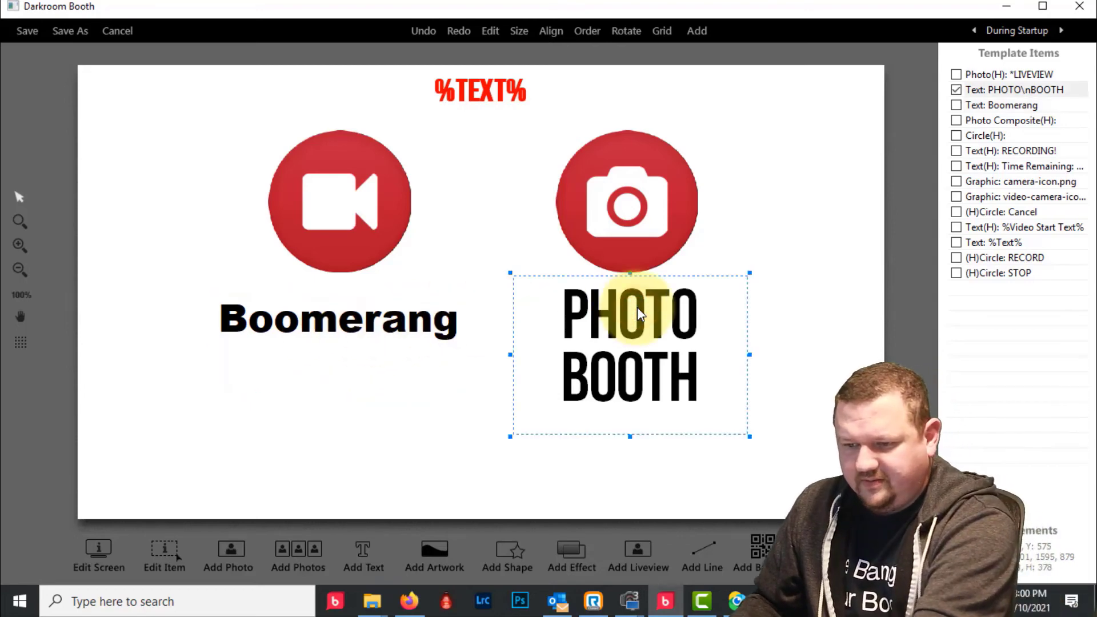
- Delete the PHOTO BOOTH text and move a duplicate of Boomerang under the camera icon
key(Delete)
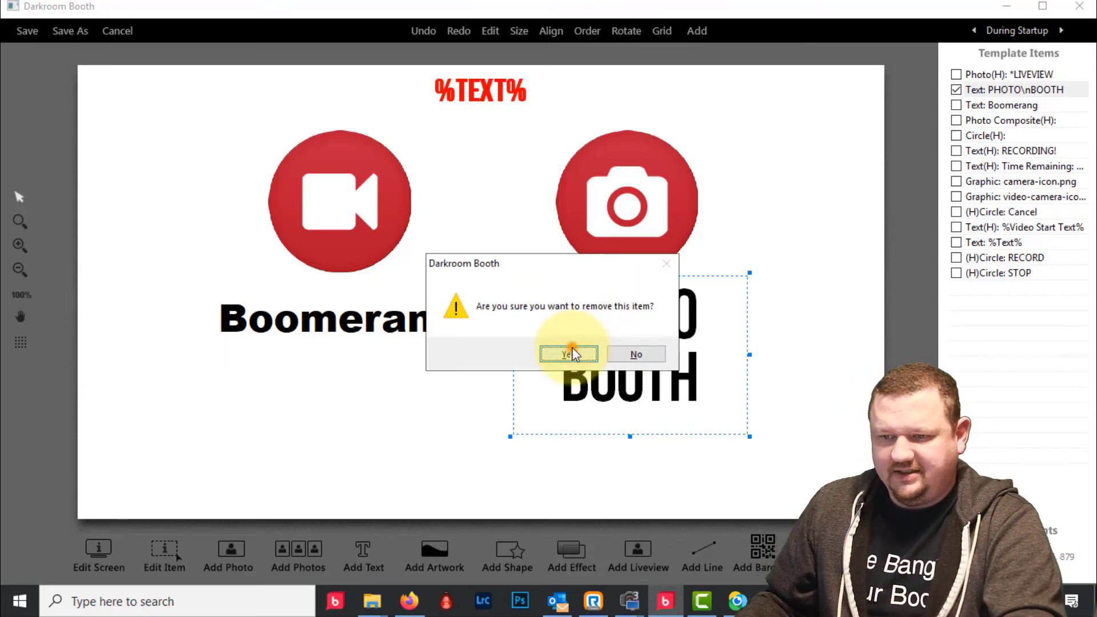
click(570, 354)
click(300, 323)
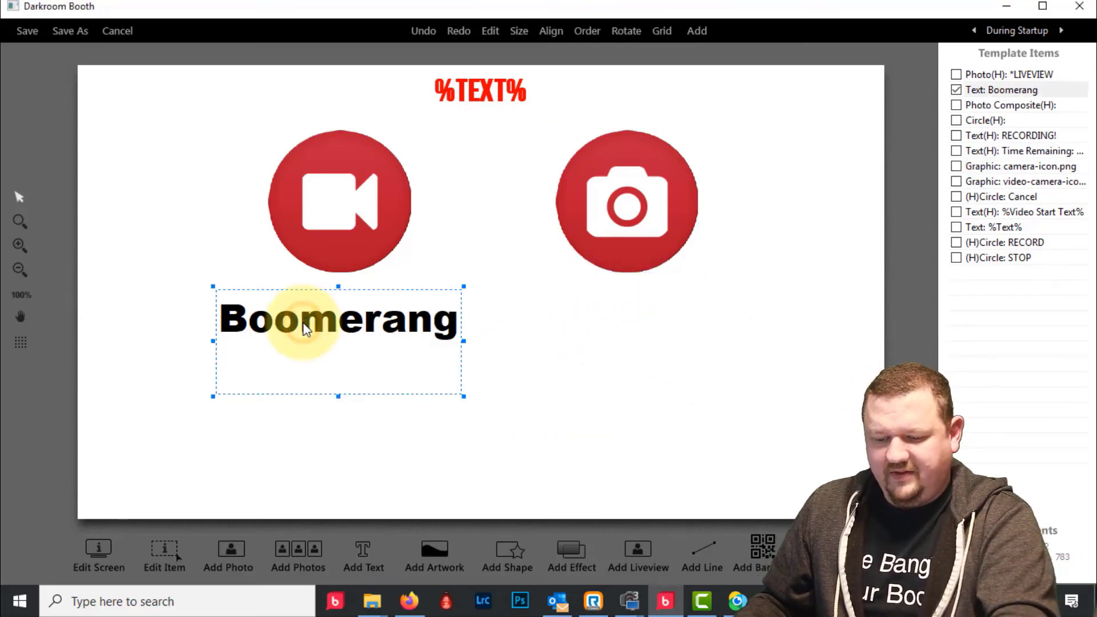
key(ctrl+d)
click(589, 400)
click(366, 336)
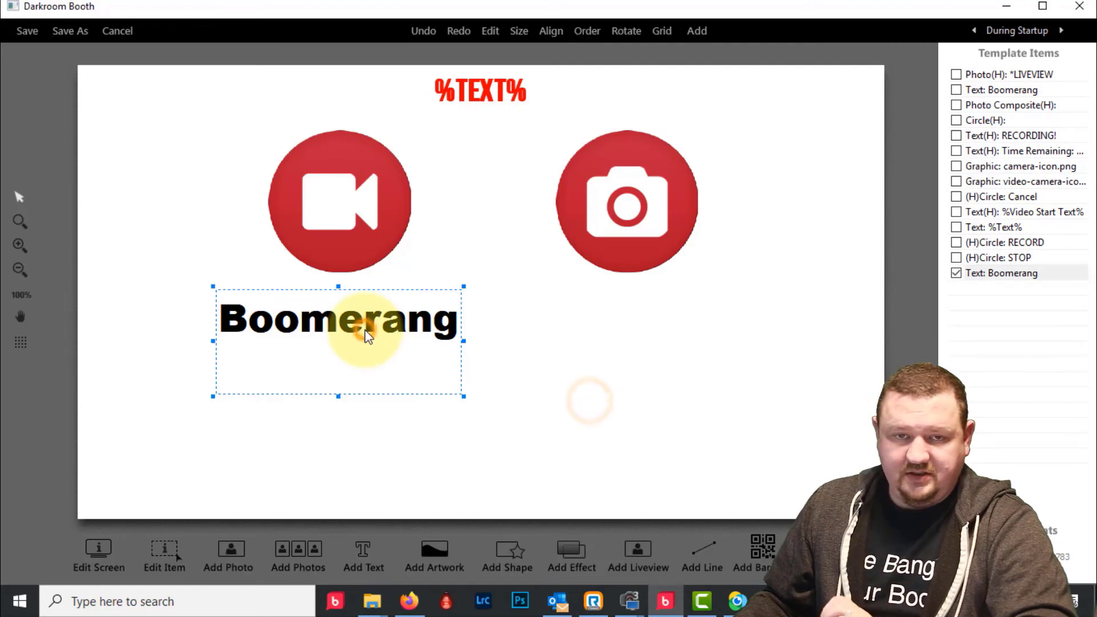
drag(364, 336, 629, 343)
- Change the copied caption to Photo and nudge it slightly right
double_click(629, 342)
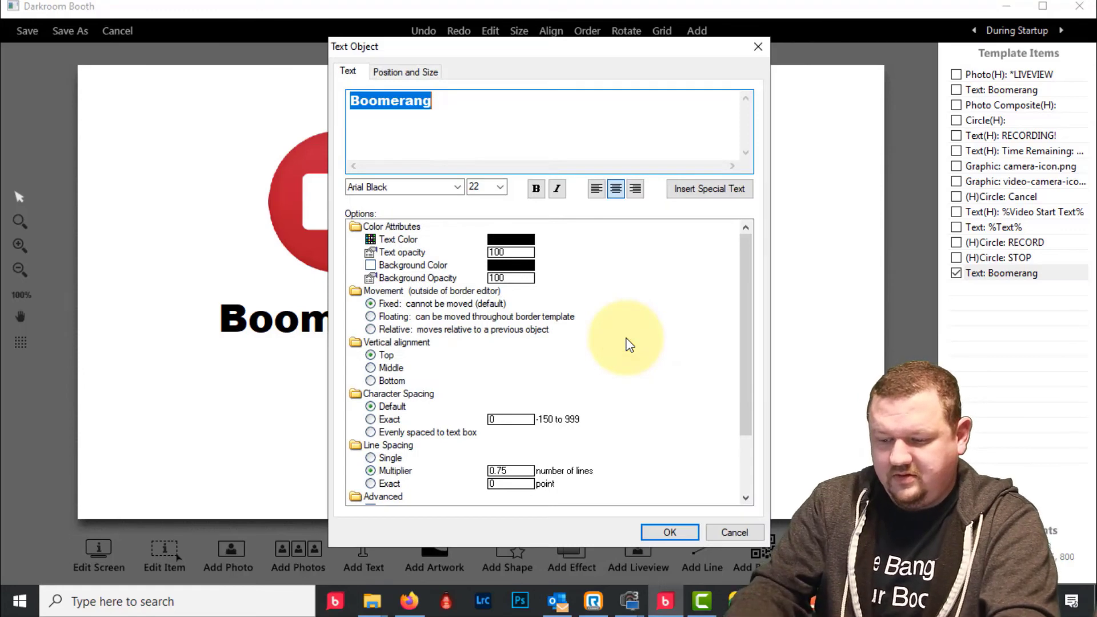
text(Photo)
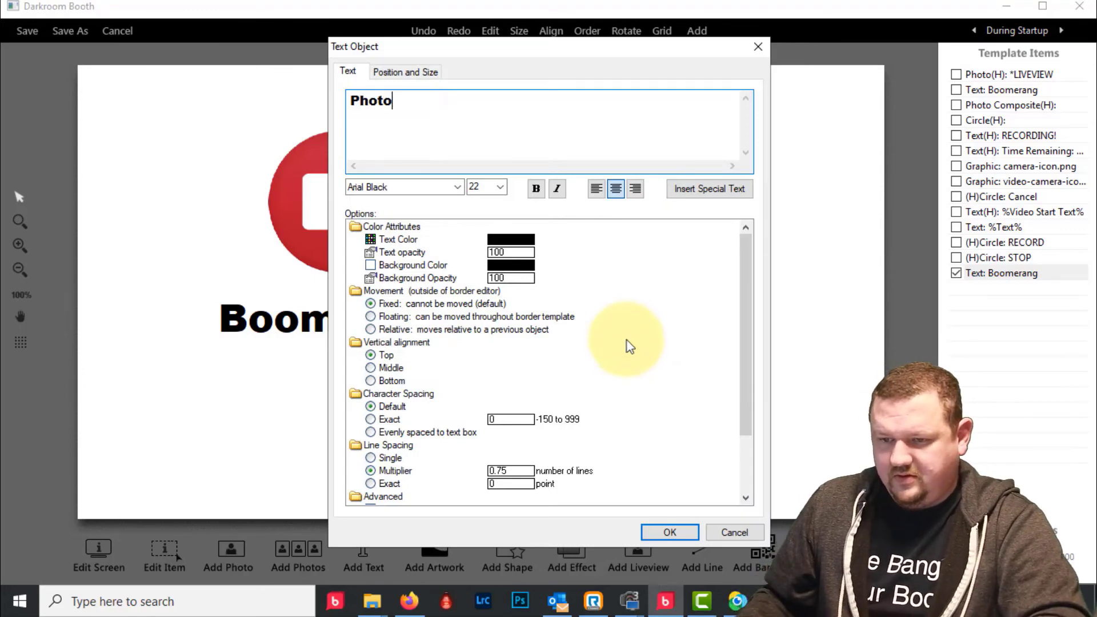
click(669, 530)
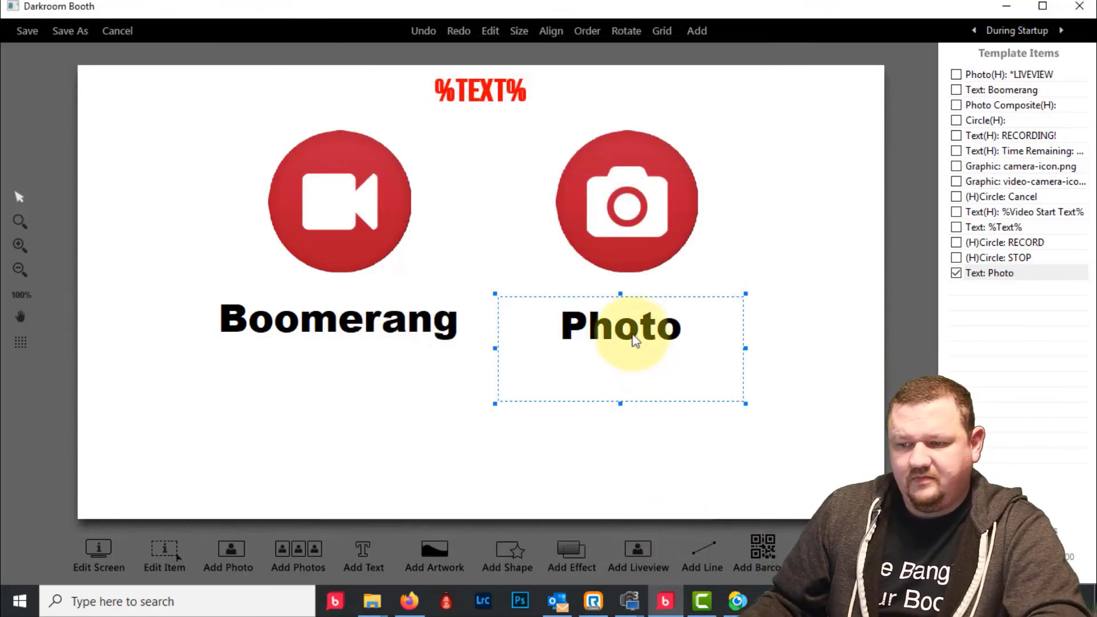
drag(634, 341, 653, 339)
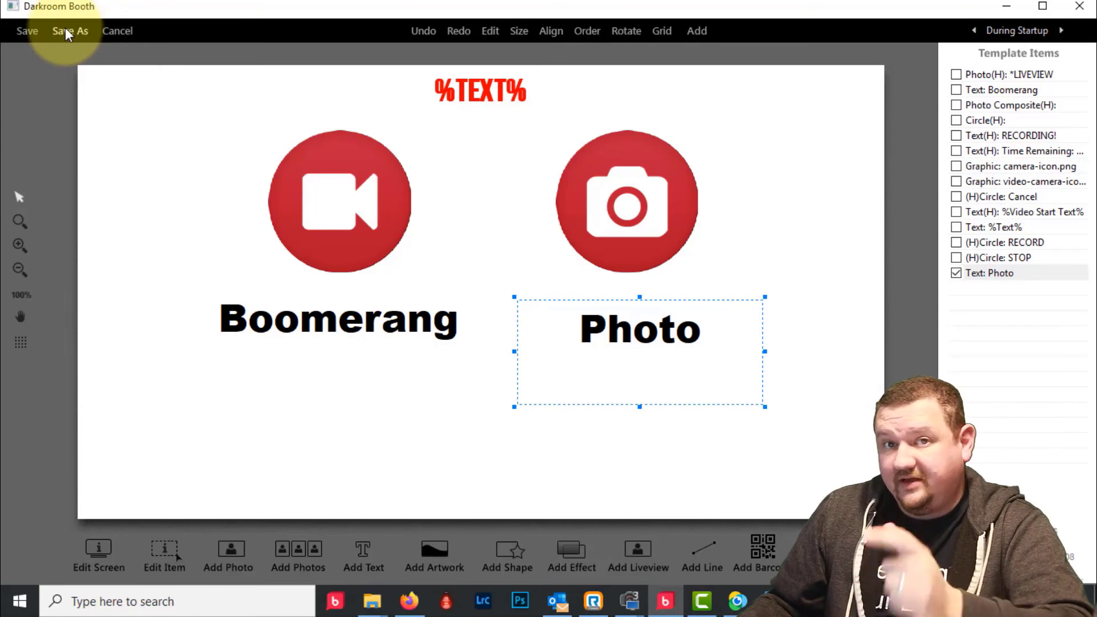
- Save the template as Burst Option.xbdr in BoothScreens, accepting the missing-font warning
click(66, 32)
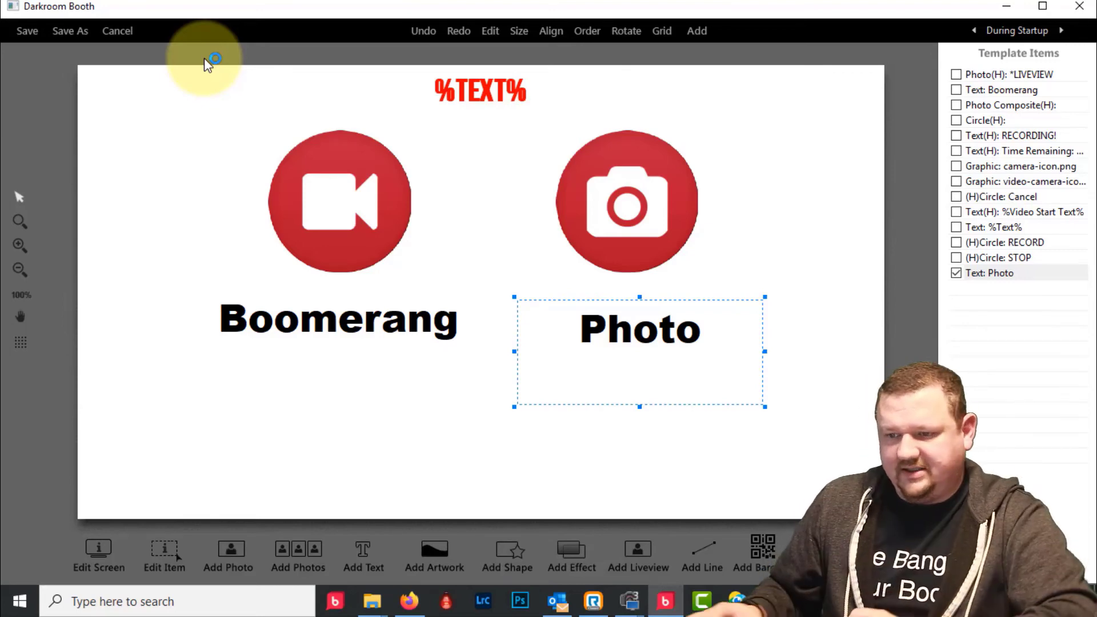
click(71, 30)
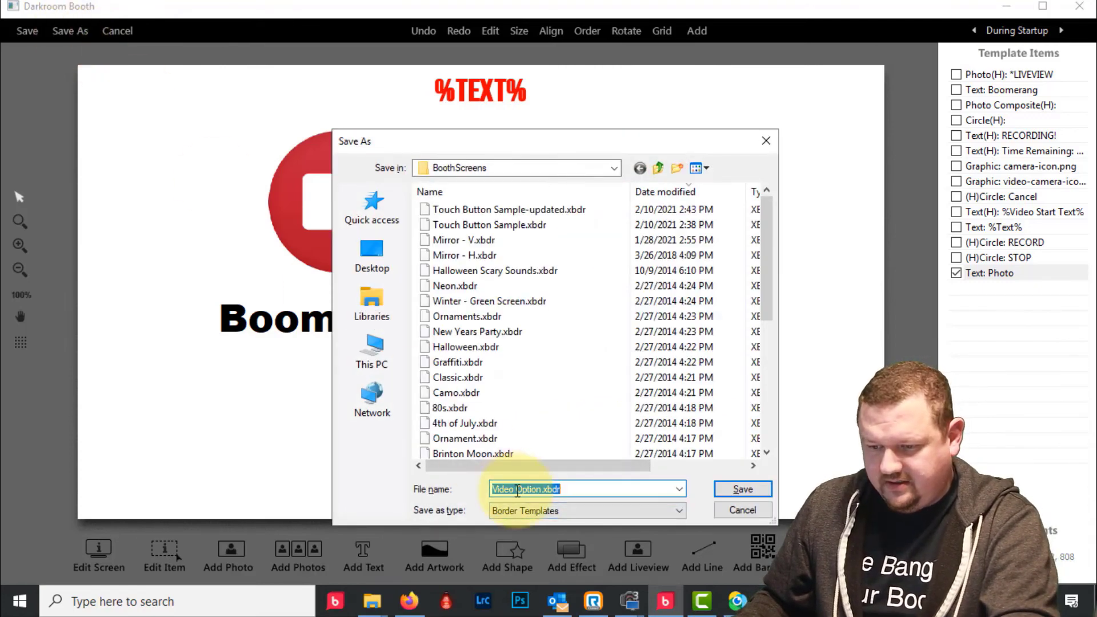
drag(517, 490, 399, 465)
text(B)
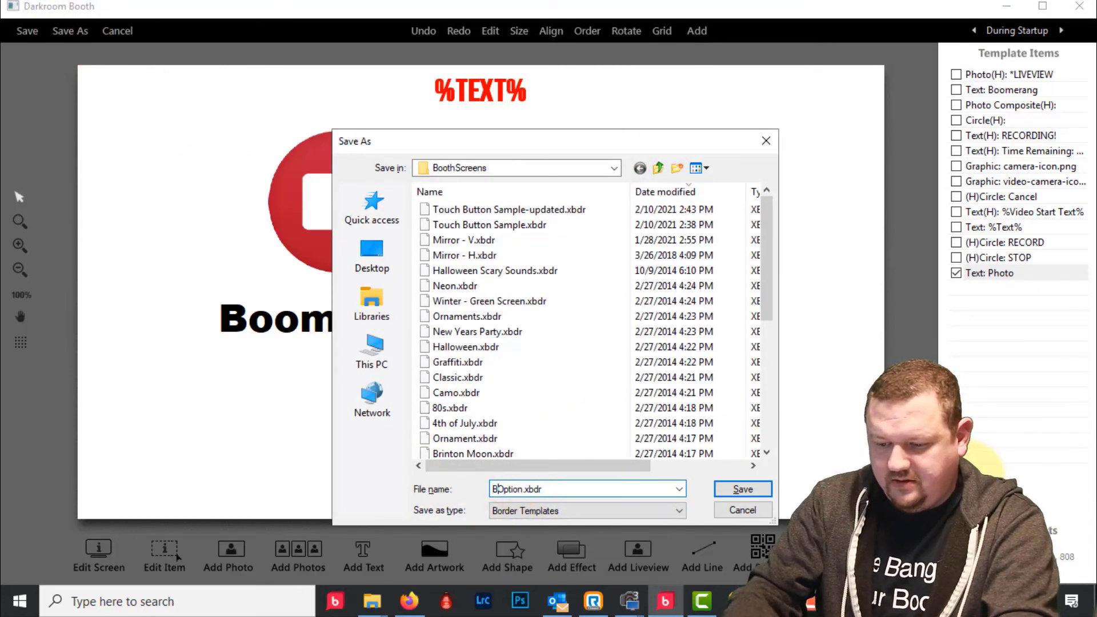
text(urst)
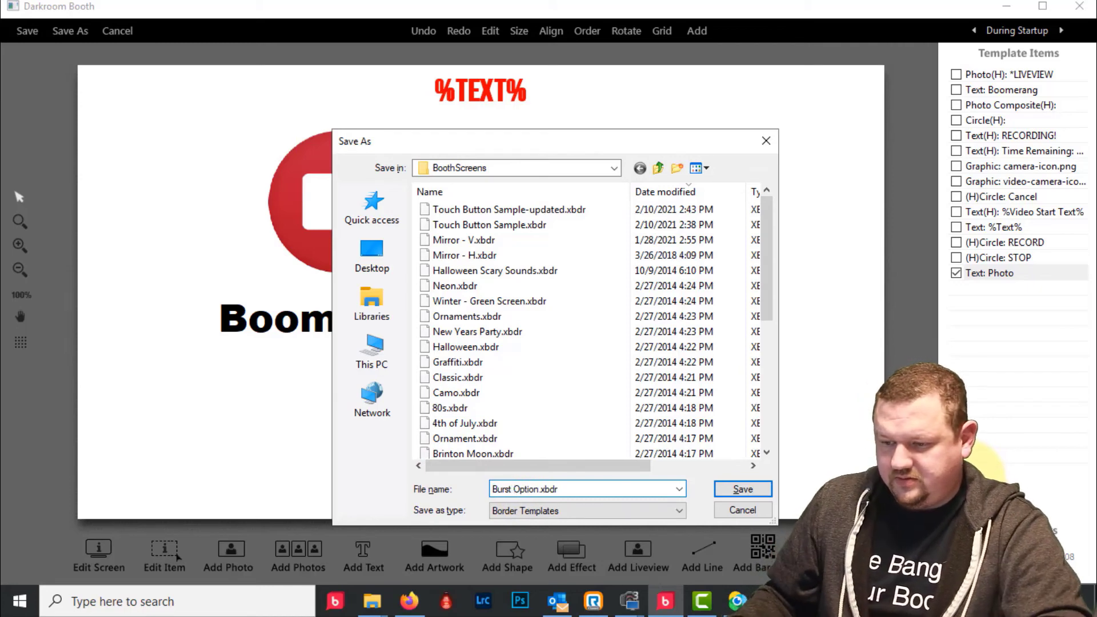
click(757, 489)
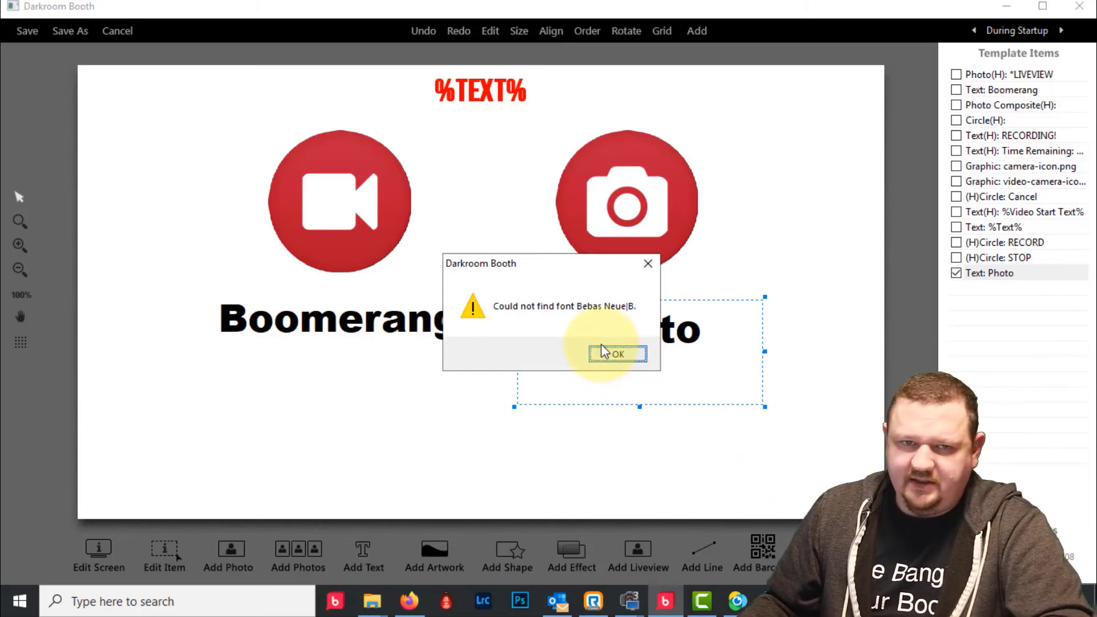
click(628, 352)
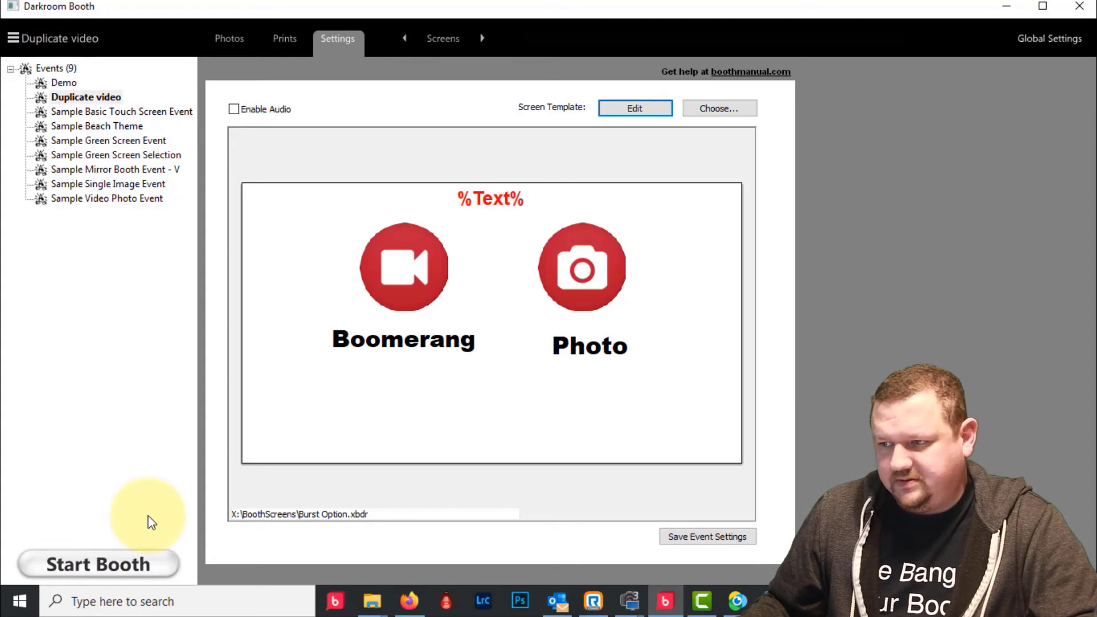
- Go to the Darkroom support site (darkroomsupport.com) in Firefox's current tab
click(409, 607)
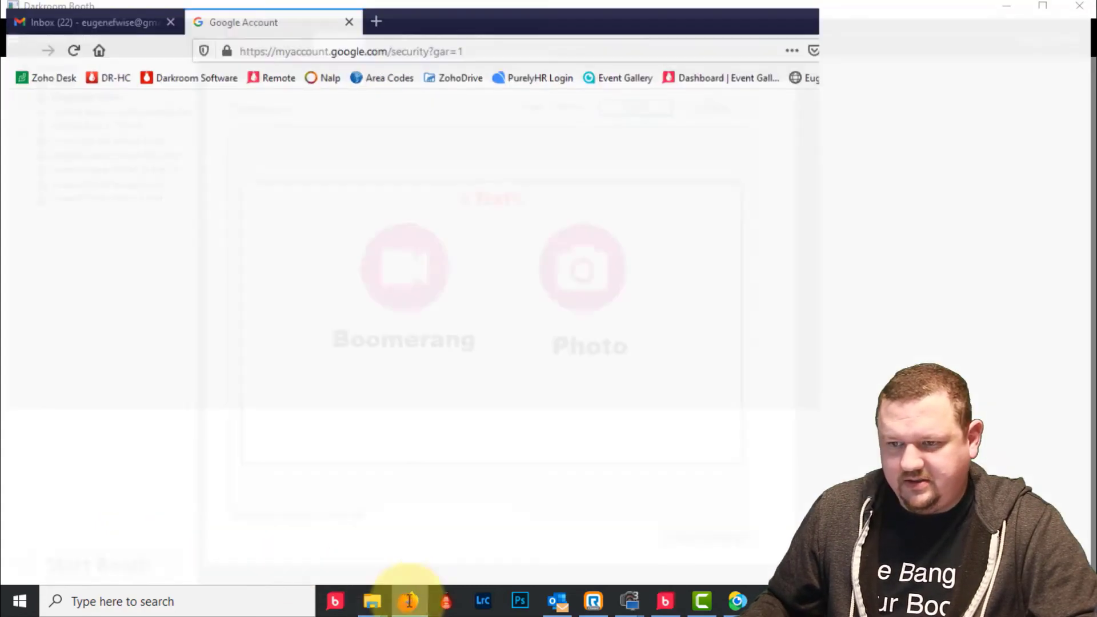
click(504, 39)
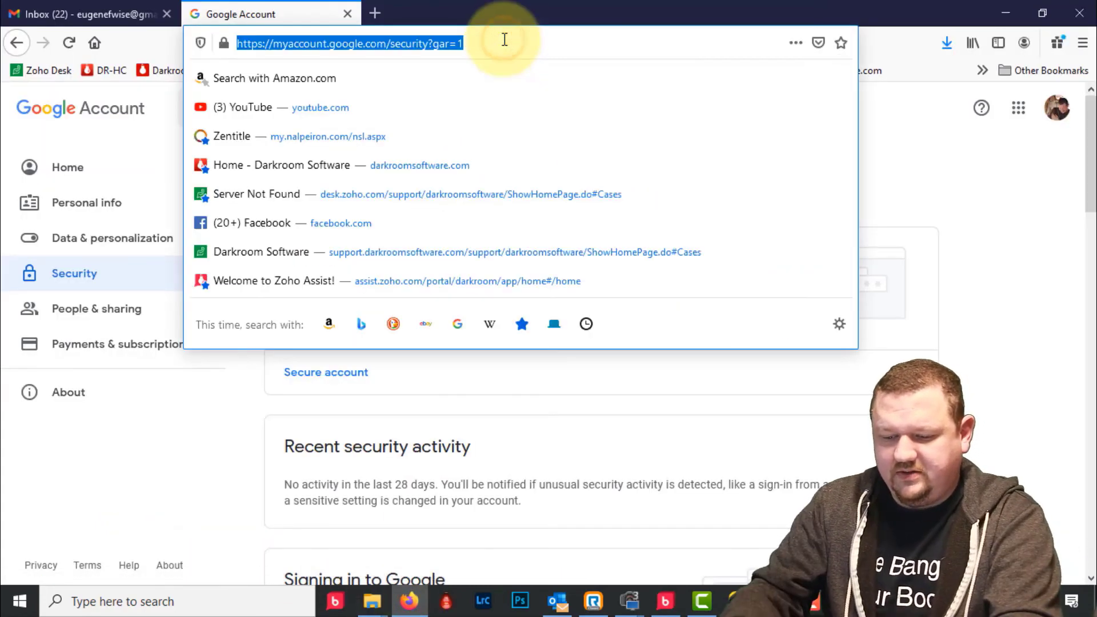
text(dark)
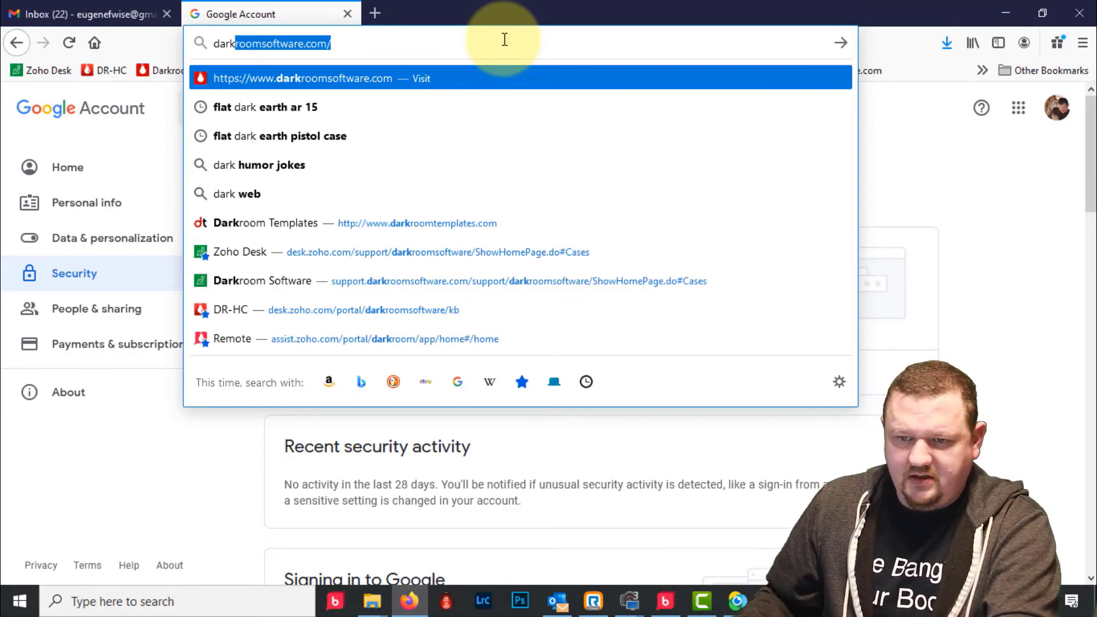
text(r)
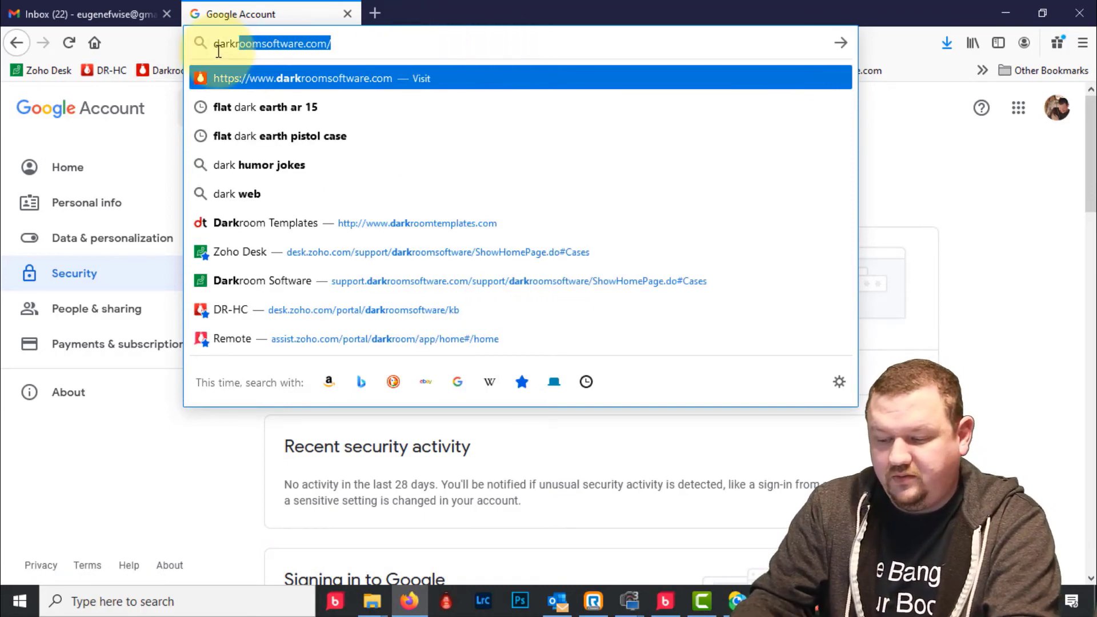
text(oomsupport)
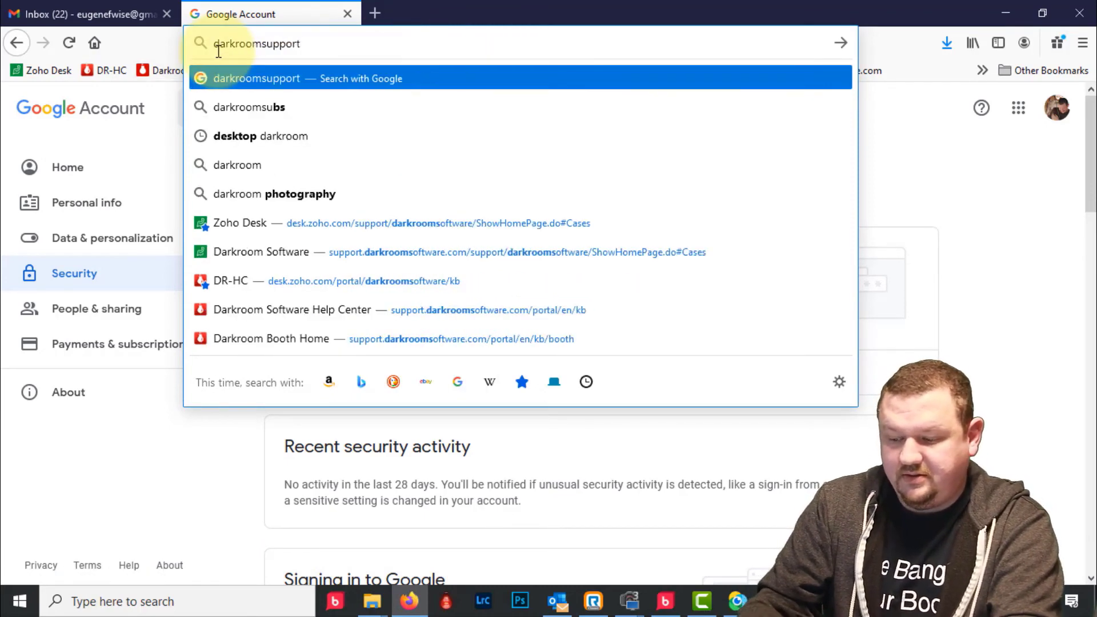
text(.cm)
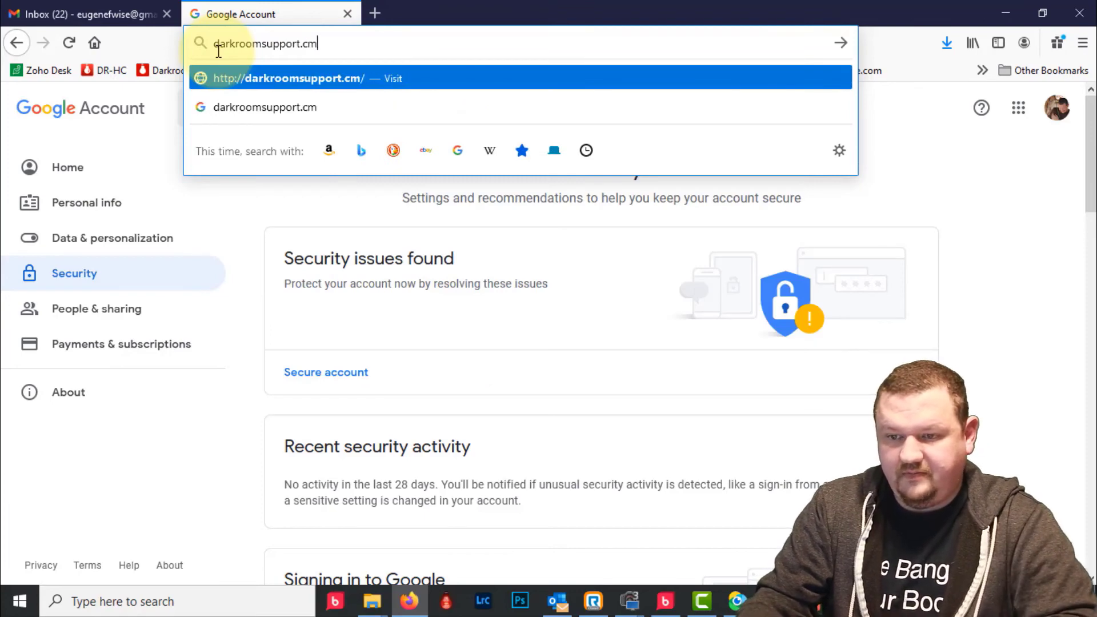
key(BackSpace)
text(om)
key(Return)
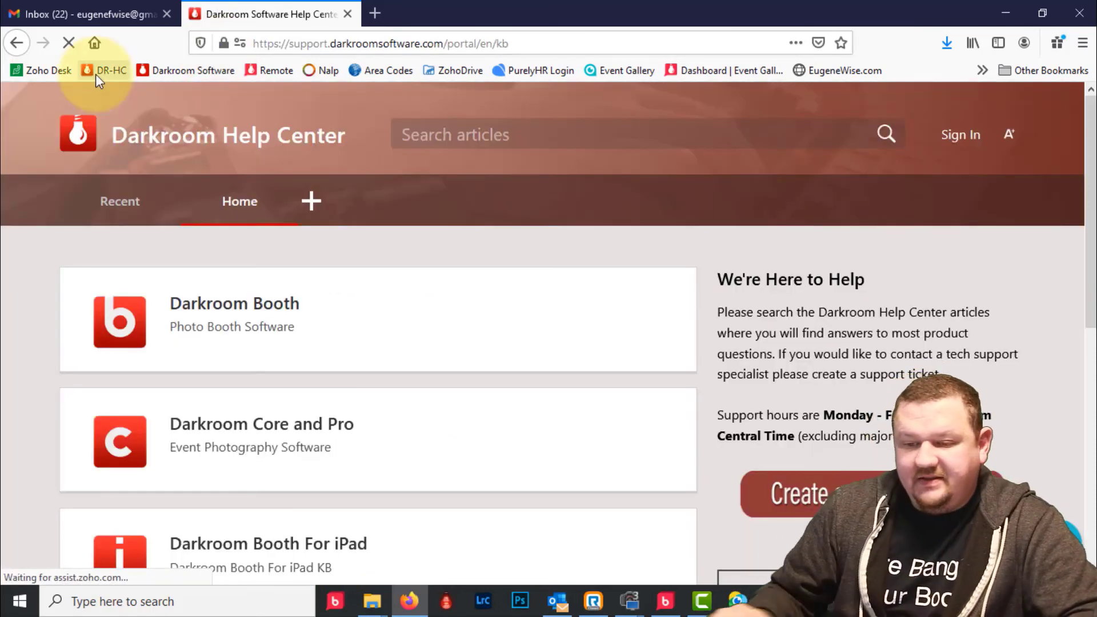
- Open the Darkroom Booth knowledge base and browse its categories down to File Saving
click(231, 311)
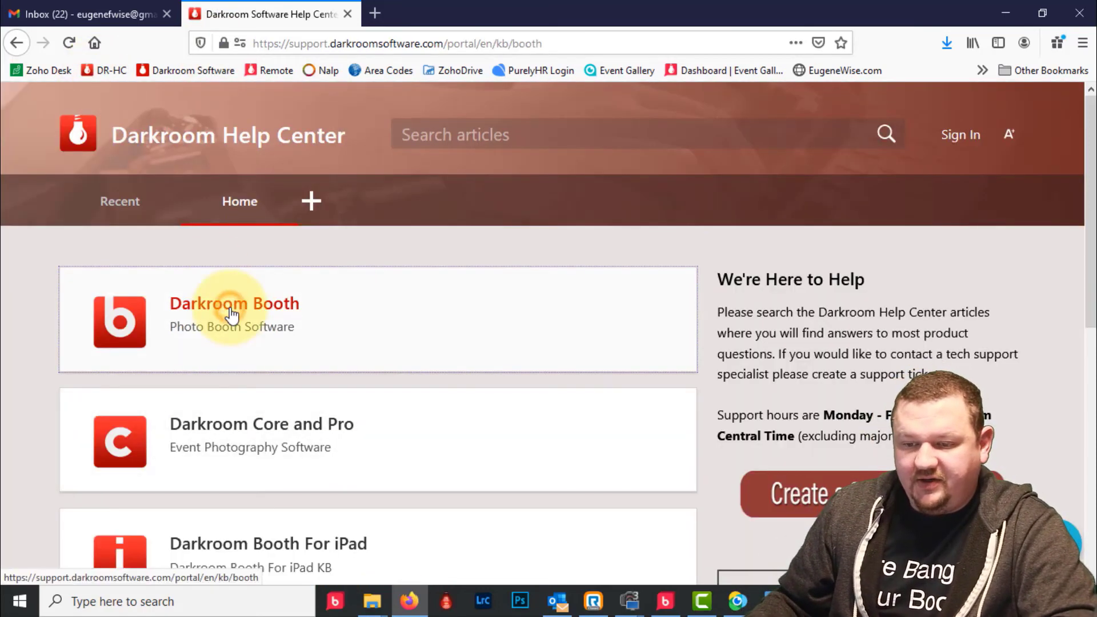
scroll(231, 314, down, 1)
scroll(230, 313, down, 4)
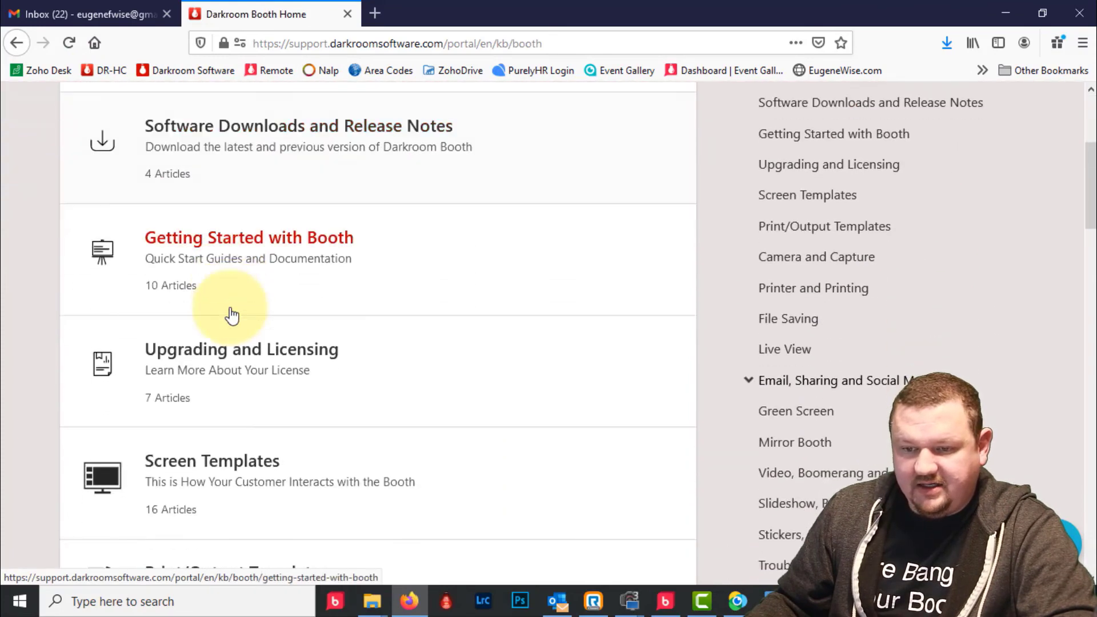
scroll(232, 313, down, 4)
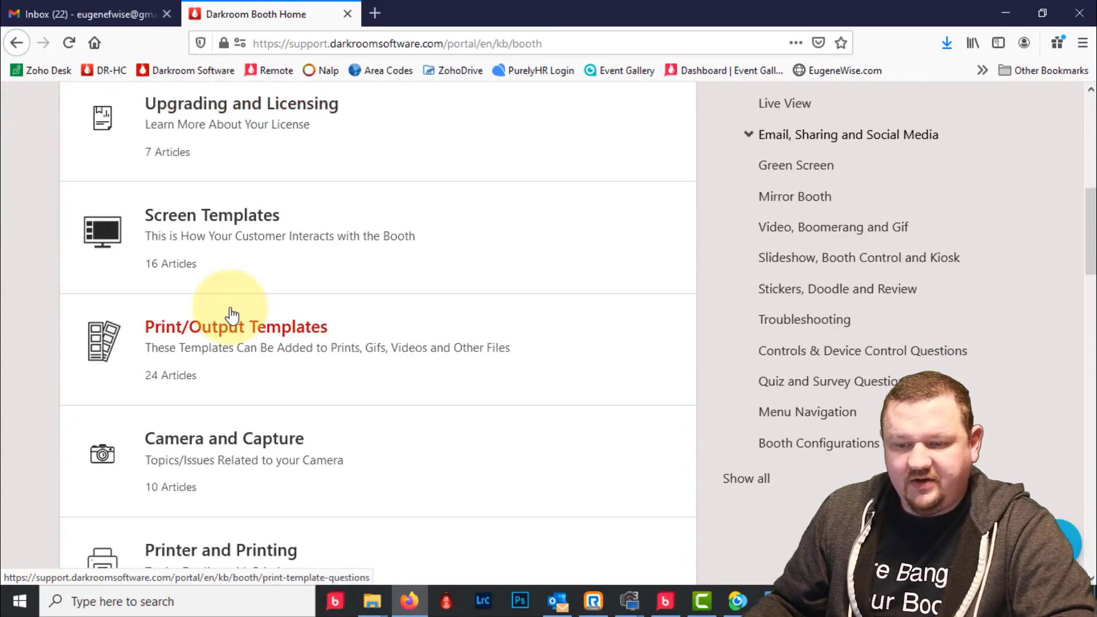
scroll(231, 313, down, 4)
scroll(232, 313, down, 4)
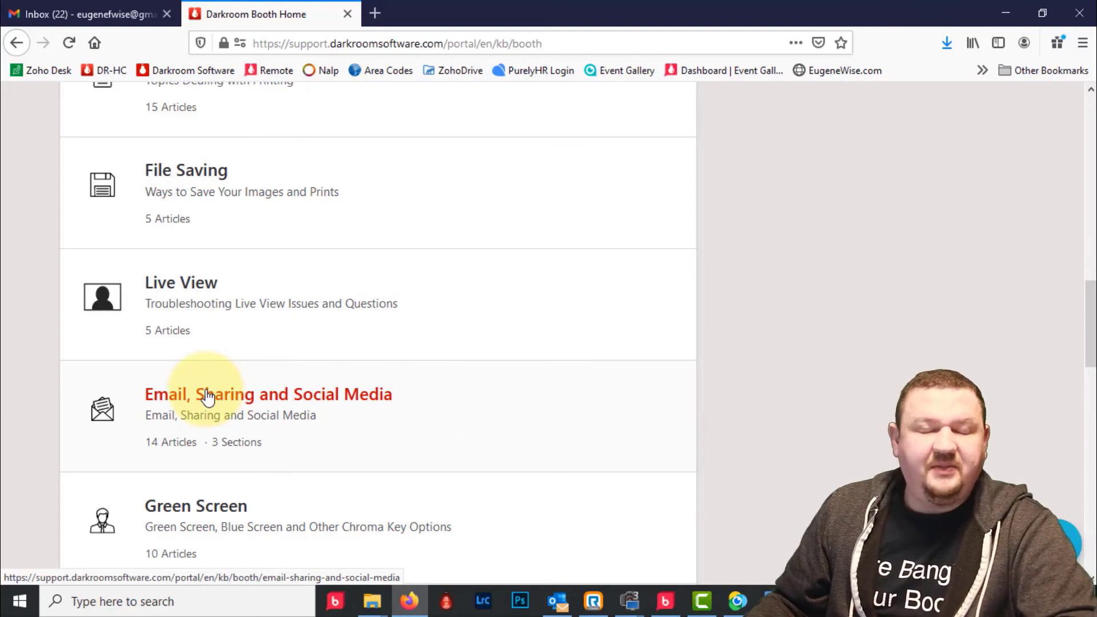
scroll(207, 396, up, 2)
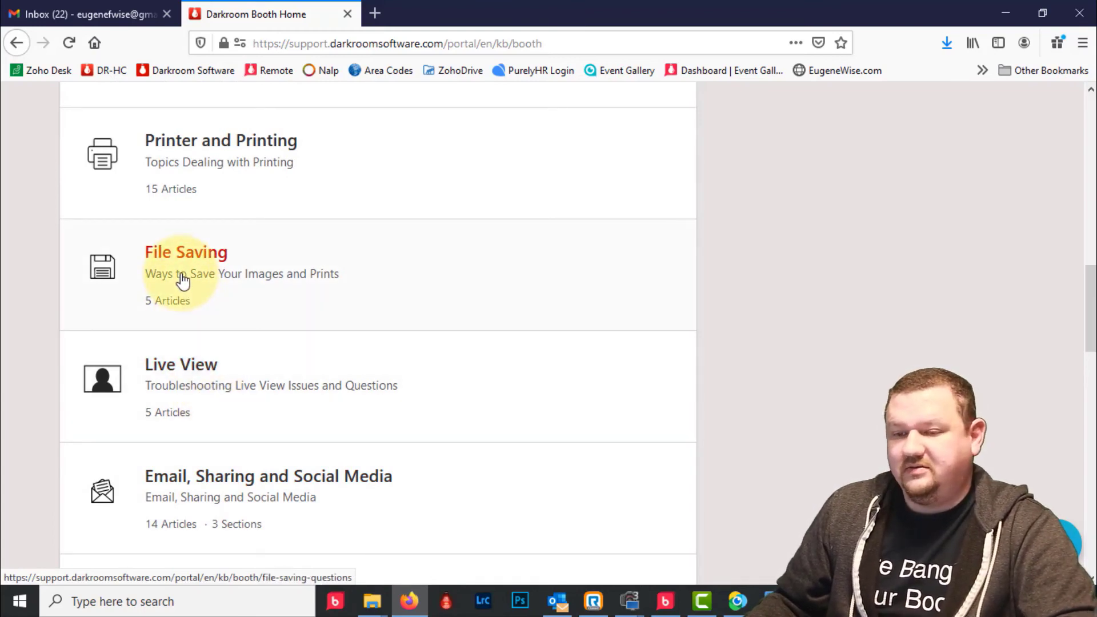
scroll(183, 280, up, 2)
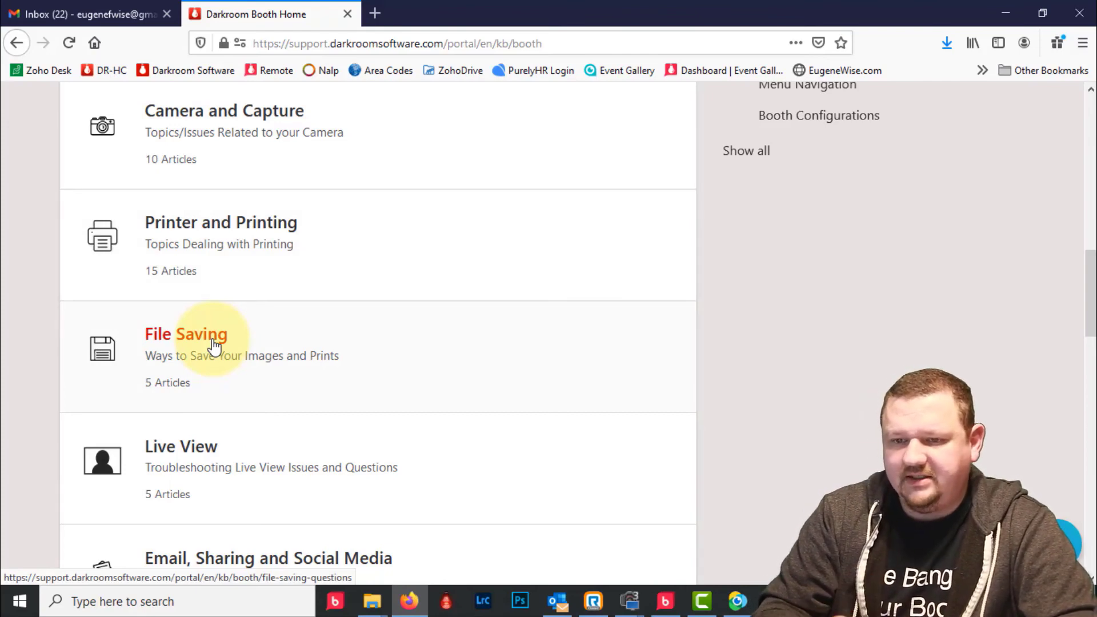
- Load darkroomtemplates.com in a new Firefox tab
click(374, 12)
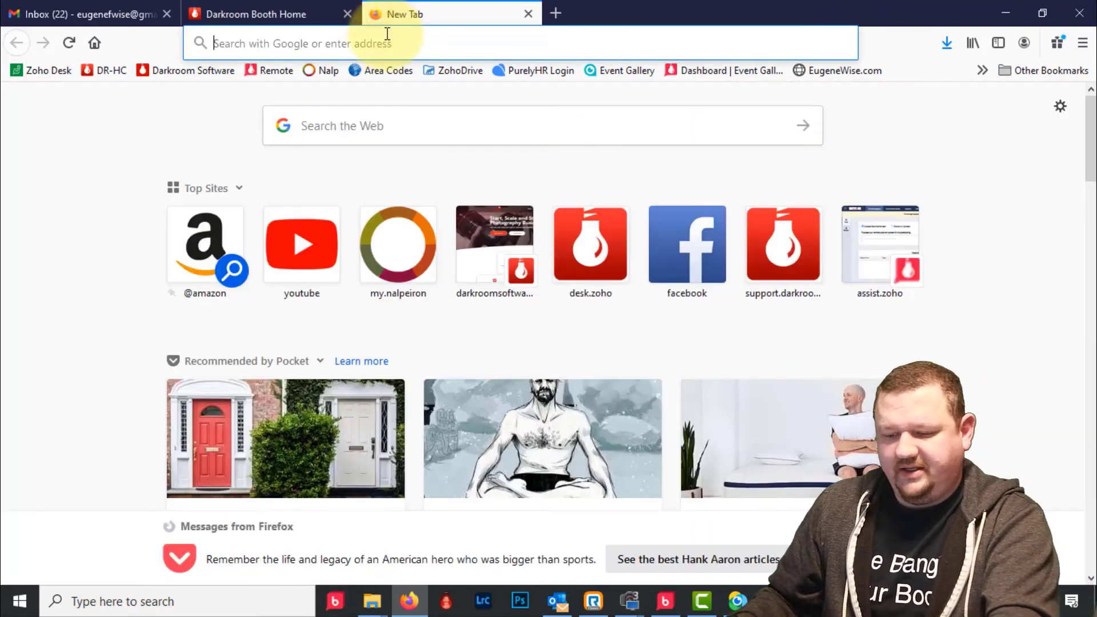
text(darkro)
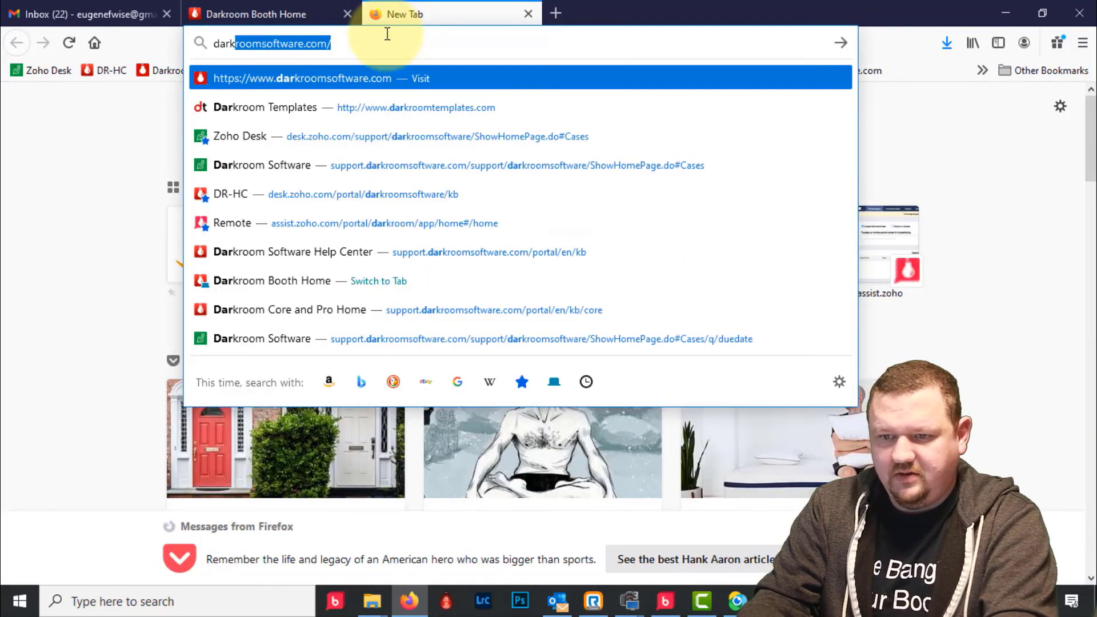
text(omtemplate)
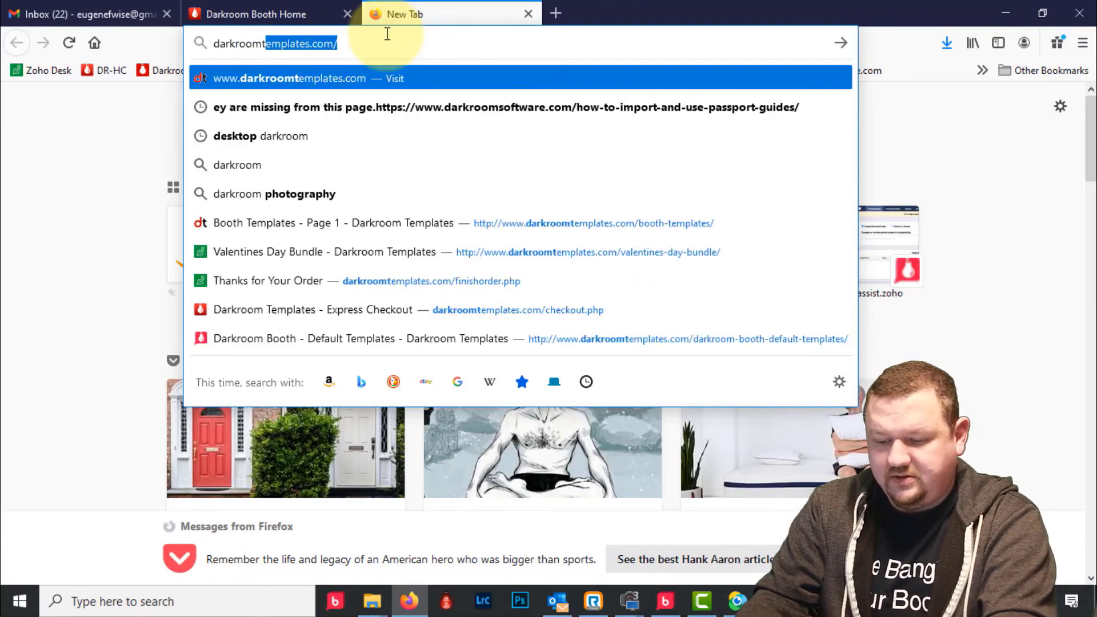
key(Return)
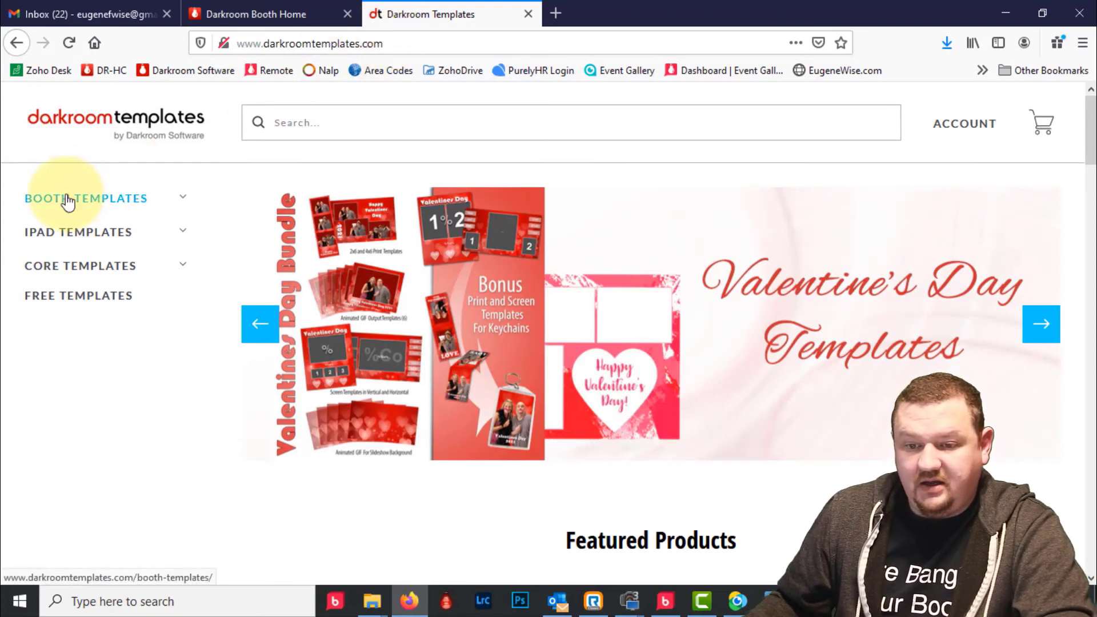
- Browse Free Templates to the $0.00 Burst Mode Session Sample Booth Theme
click(70, 298)
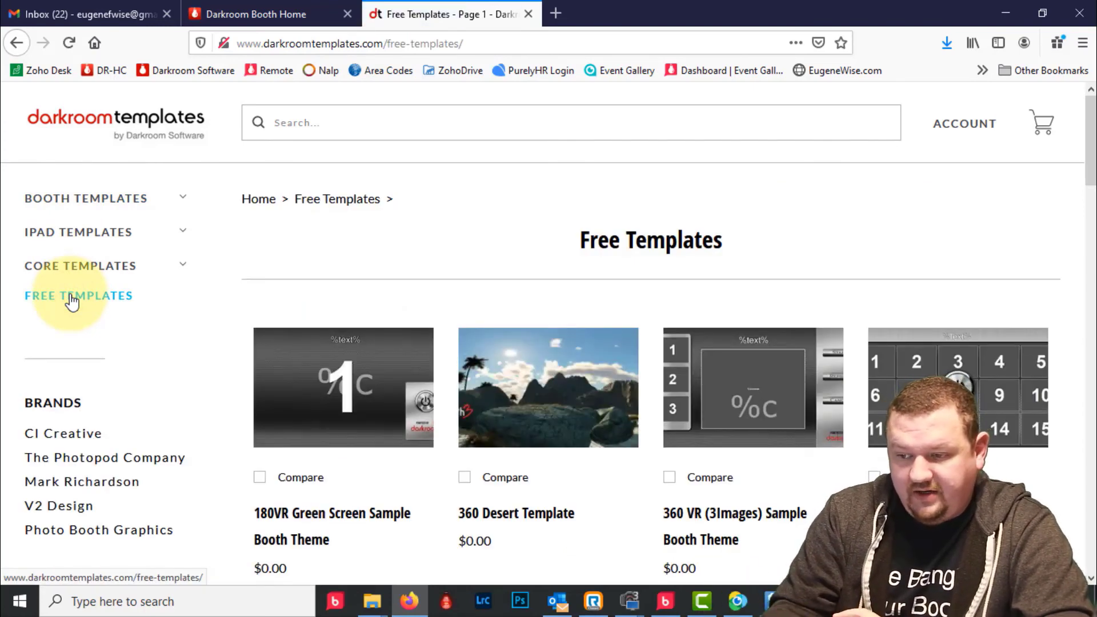
scroll(73, 300, down, 3)
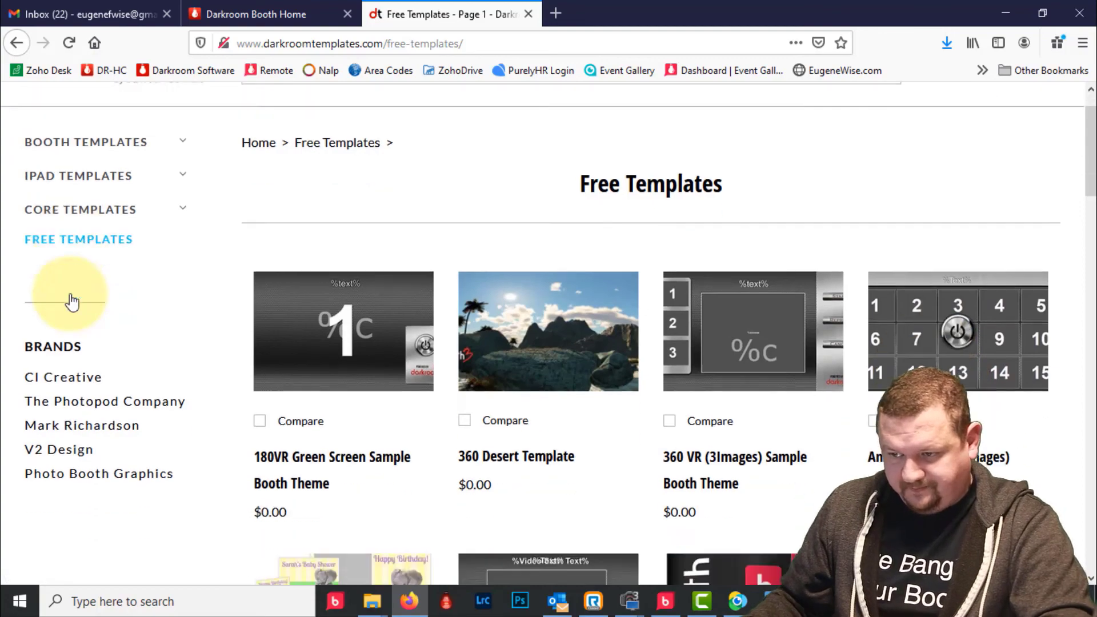
mouse_move(353, 194)
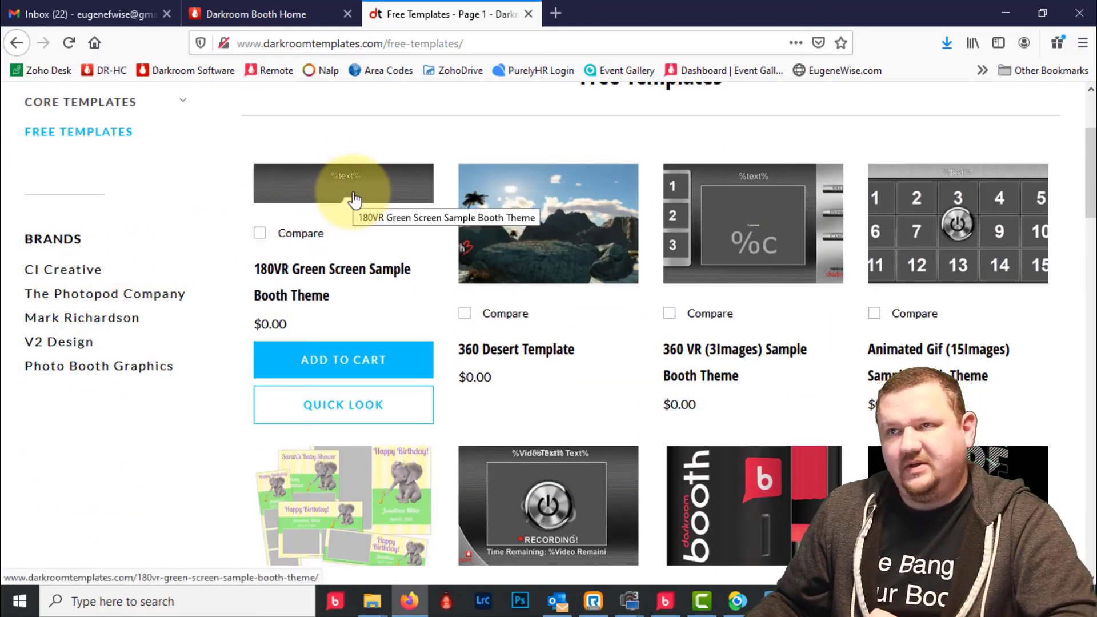
mouse_move(790, 182)
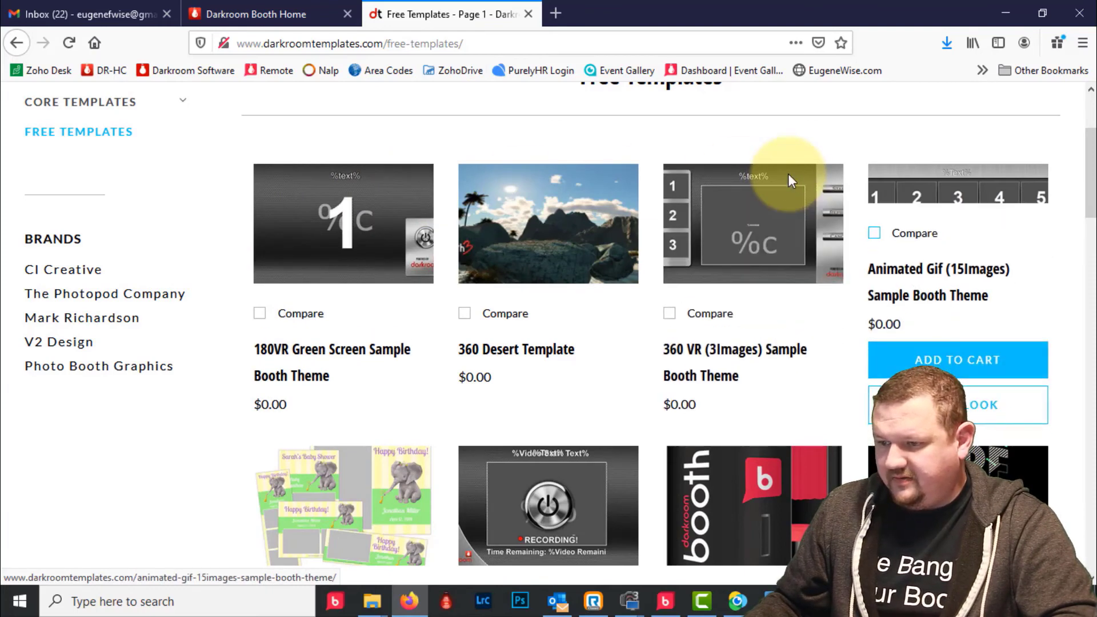
scroll(789, 177, down, 3)
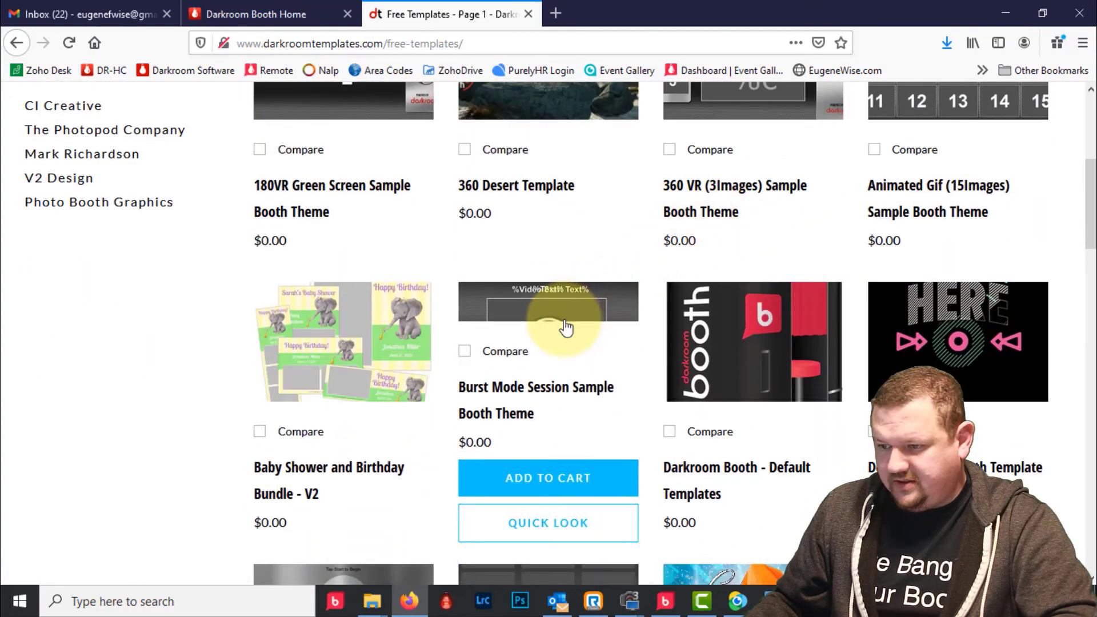
scroll(537, 312, down, 4)
scroll(512, 300, down, 3)
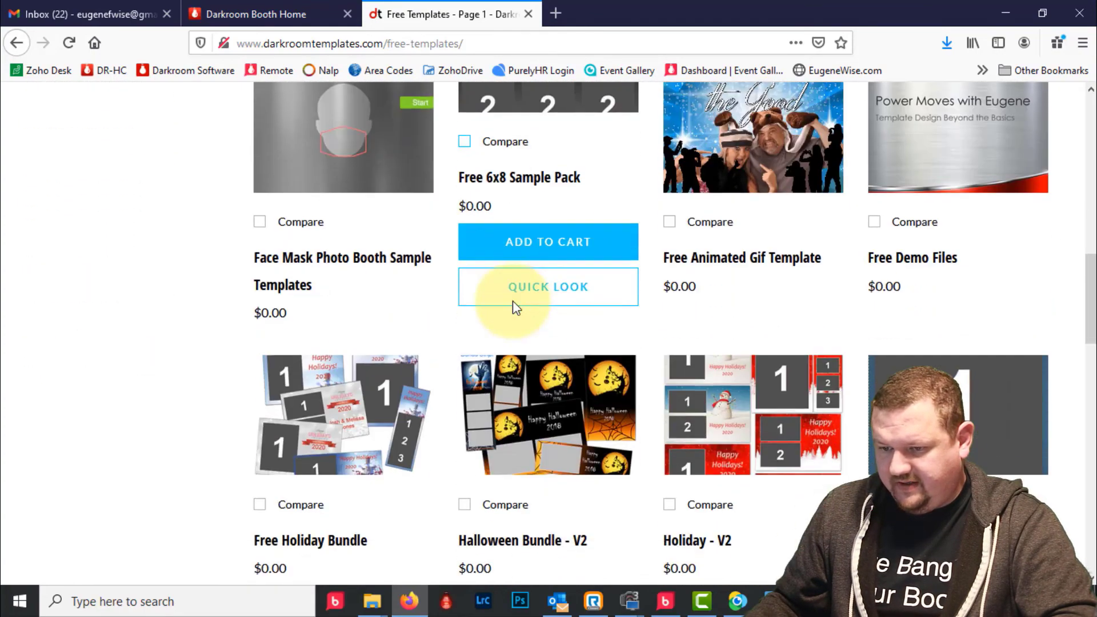
scroll(514, 304, up, 6)
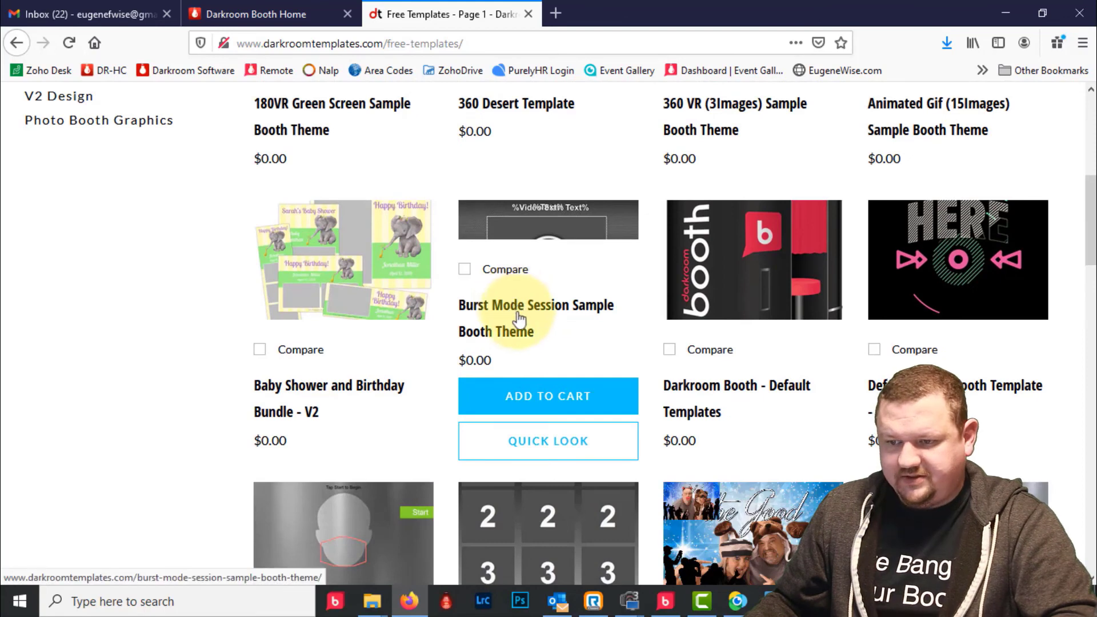
- Add the Burst Mode Session theme to the cart and proceed to checkout
click(554, 403)
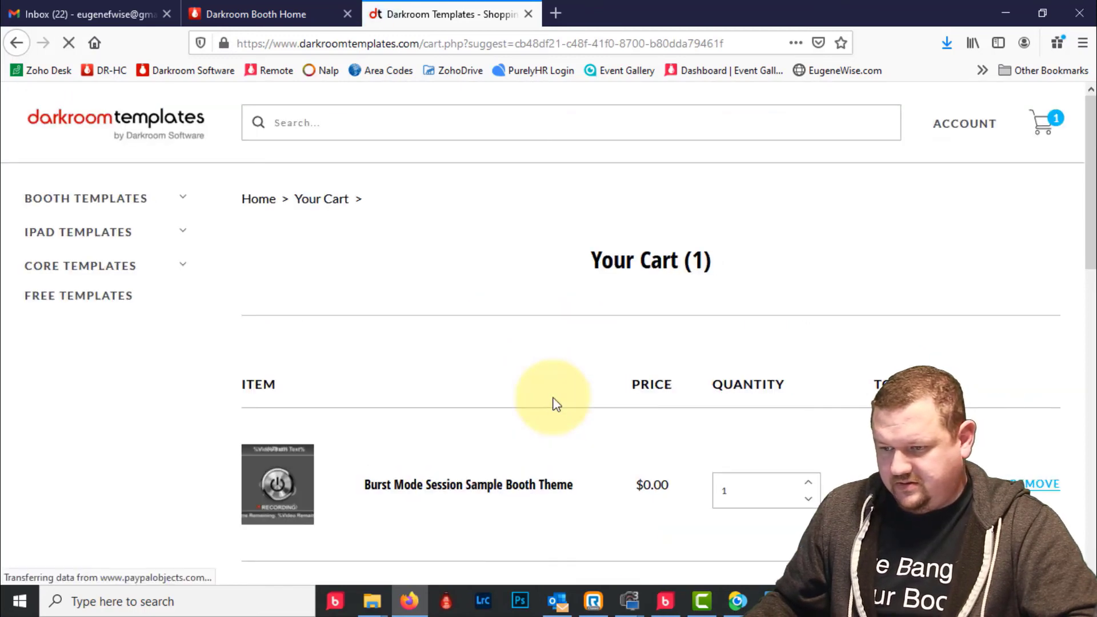
scroll(554, 404, down, 4)
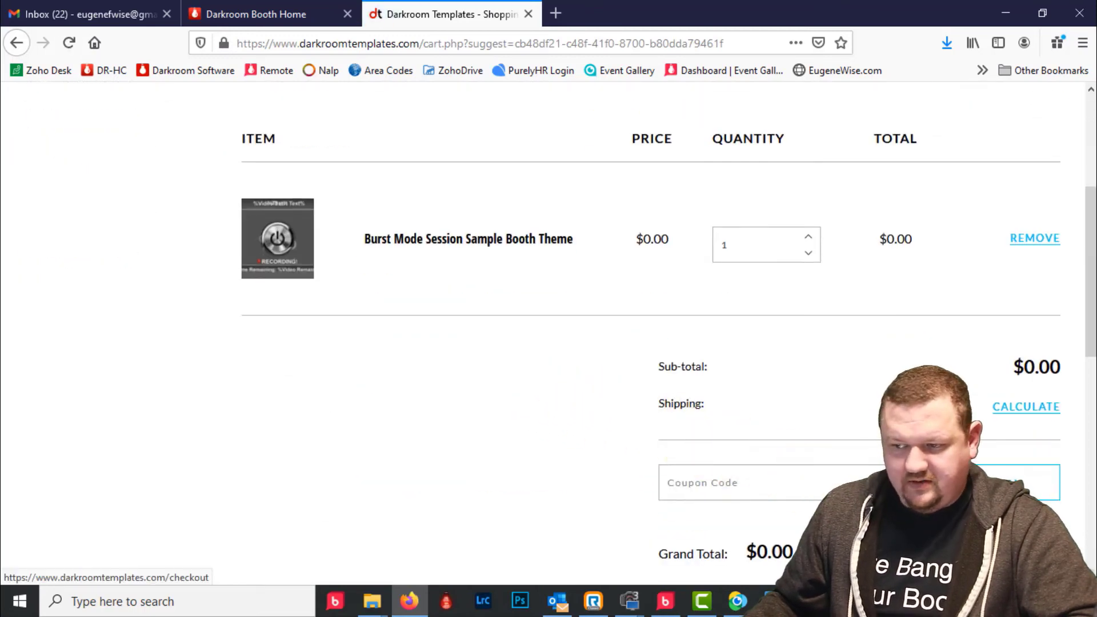
click(816, 509)
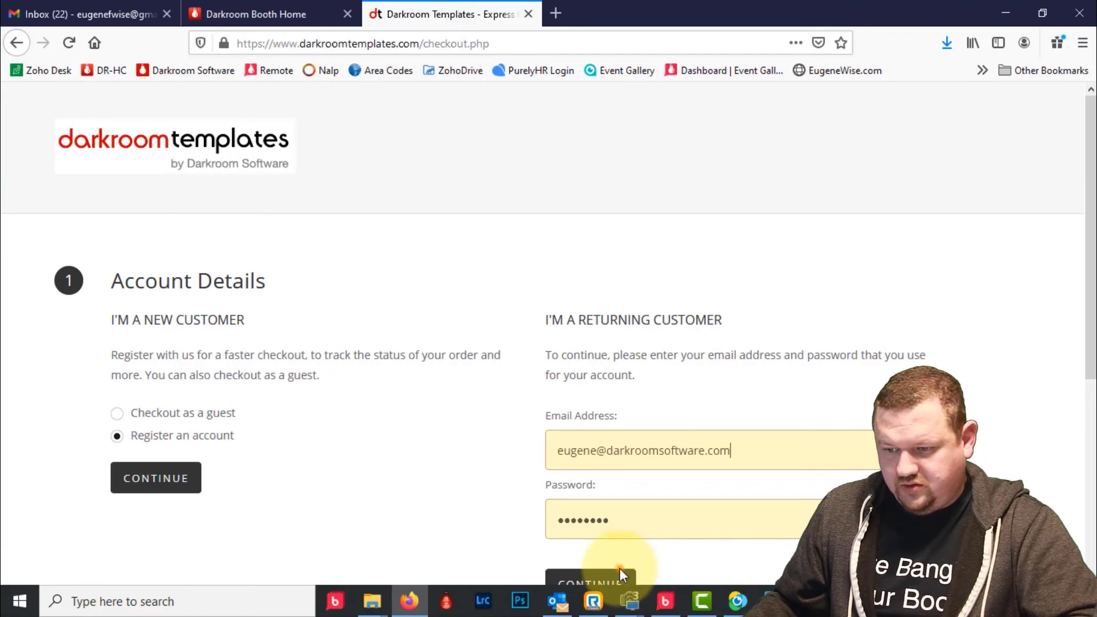
- Sign in as a returning customer and bill the order to the saved address
click(620, 571)
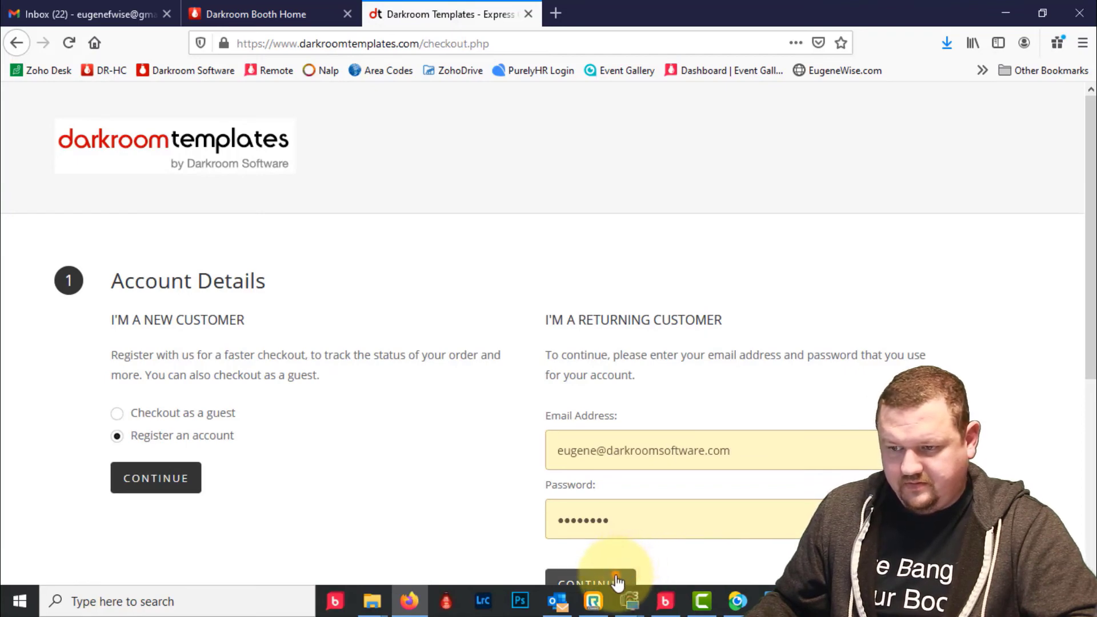
click(616, 578)
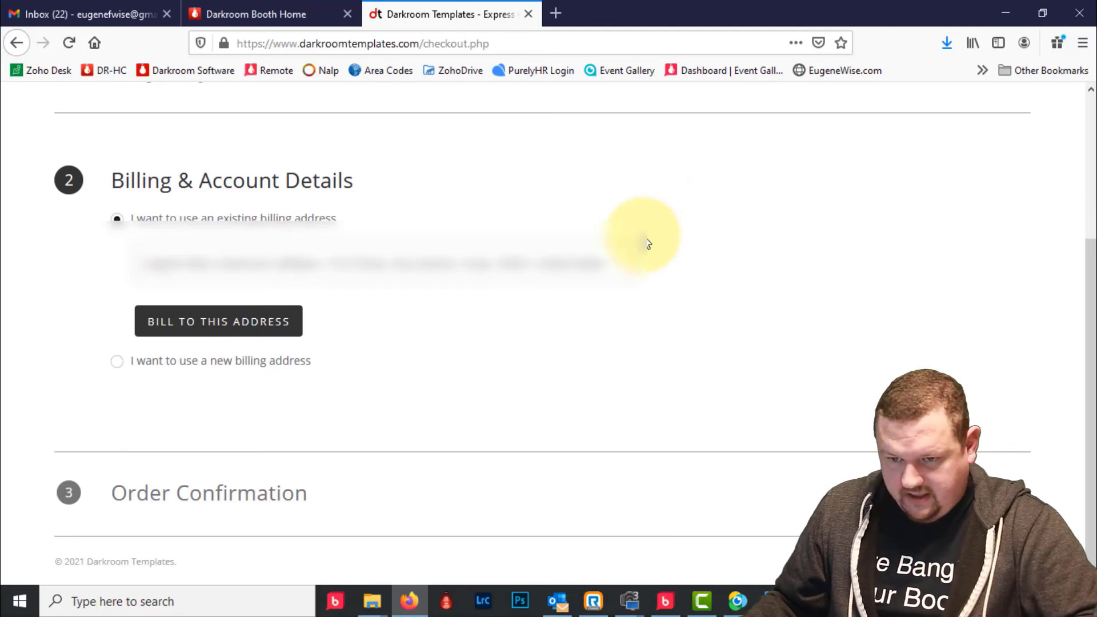
click(237, 324)
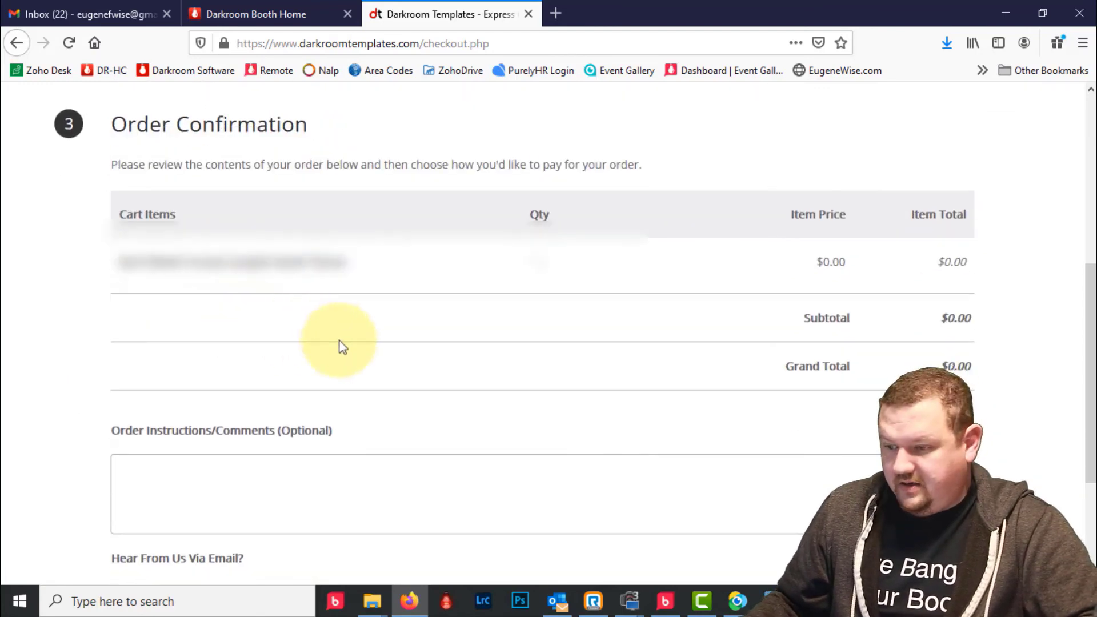
scroll(342, 347, down, 3)
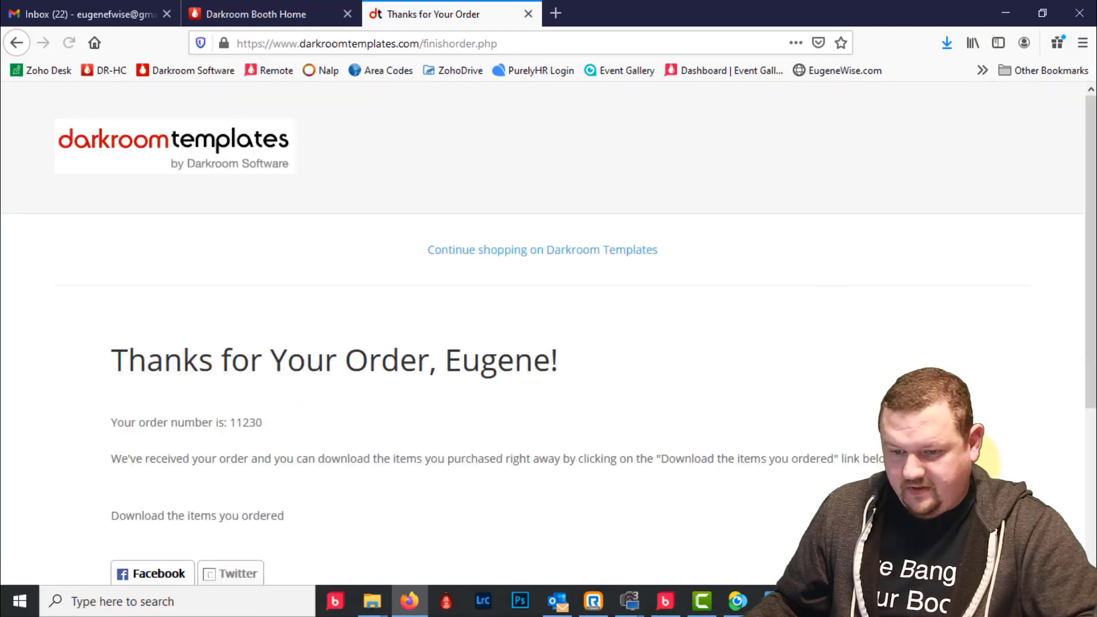
scroll(693, 357, down, 4)
- Download burst_mode.zip from the order's items and show it in its Downloads folder
click(243, 183)
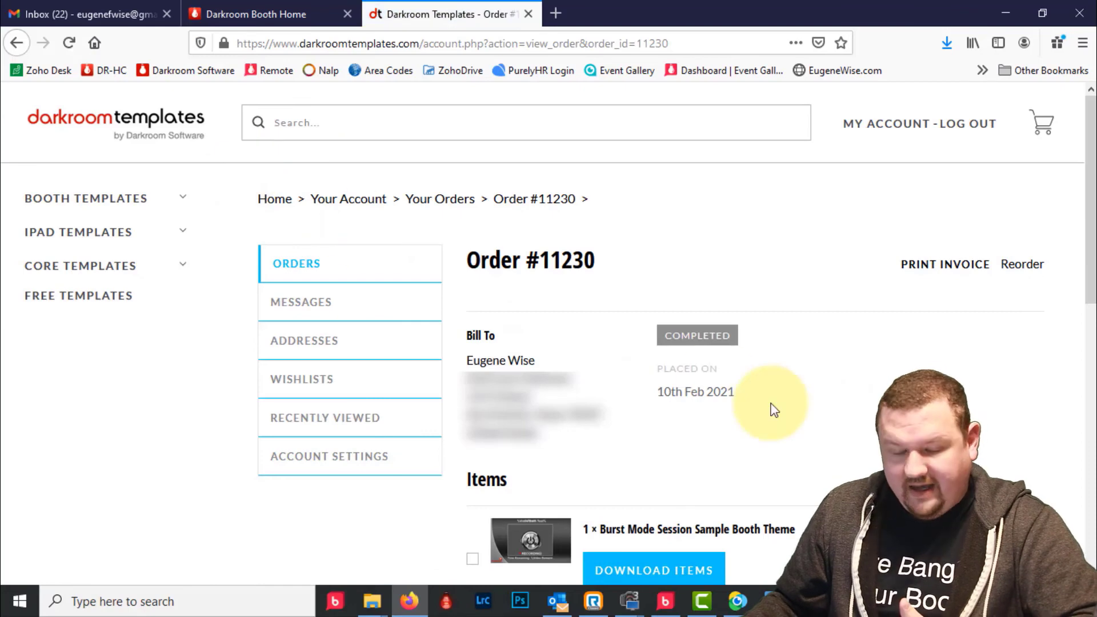
scroll(770, 410, down, 3)
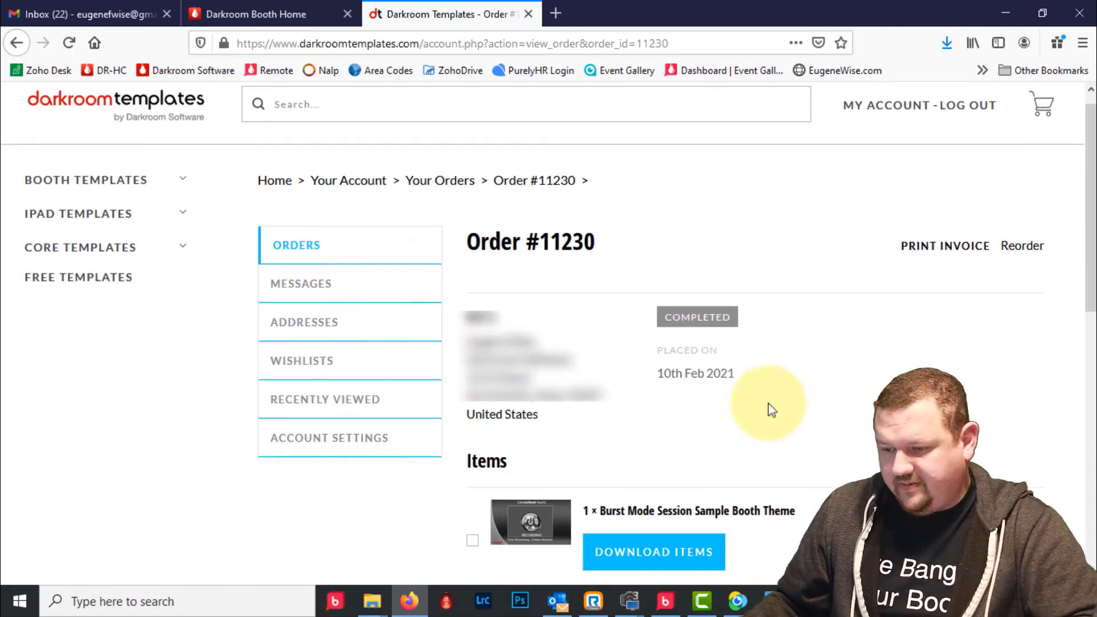
click(647, 409)
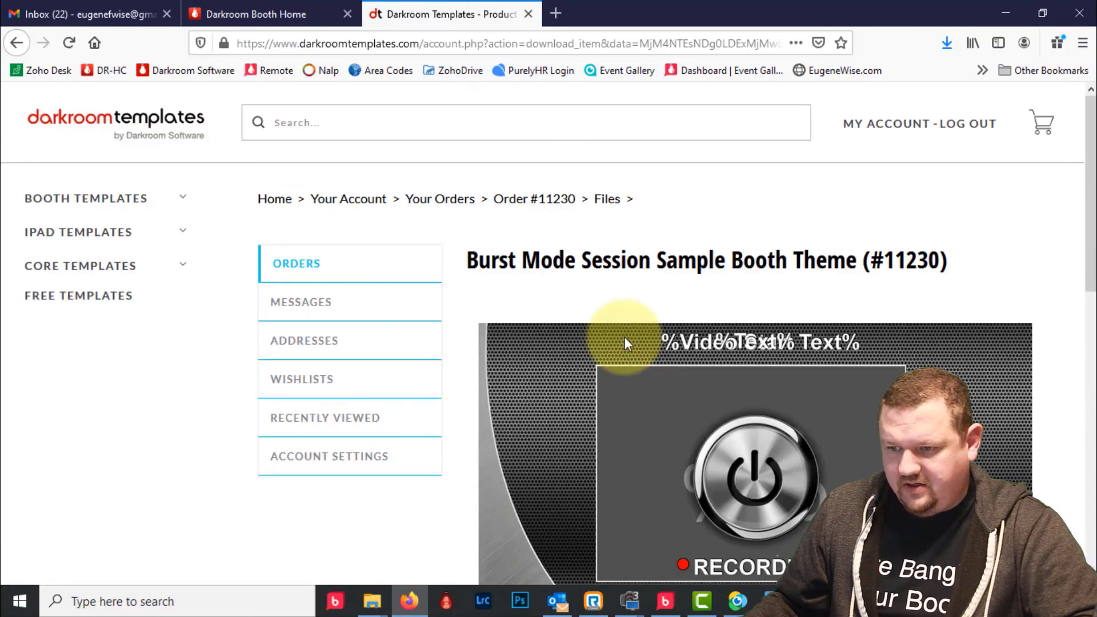
scroll(625, 342, down, 10)
scroll(625, 338, up, 2)
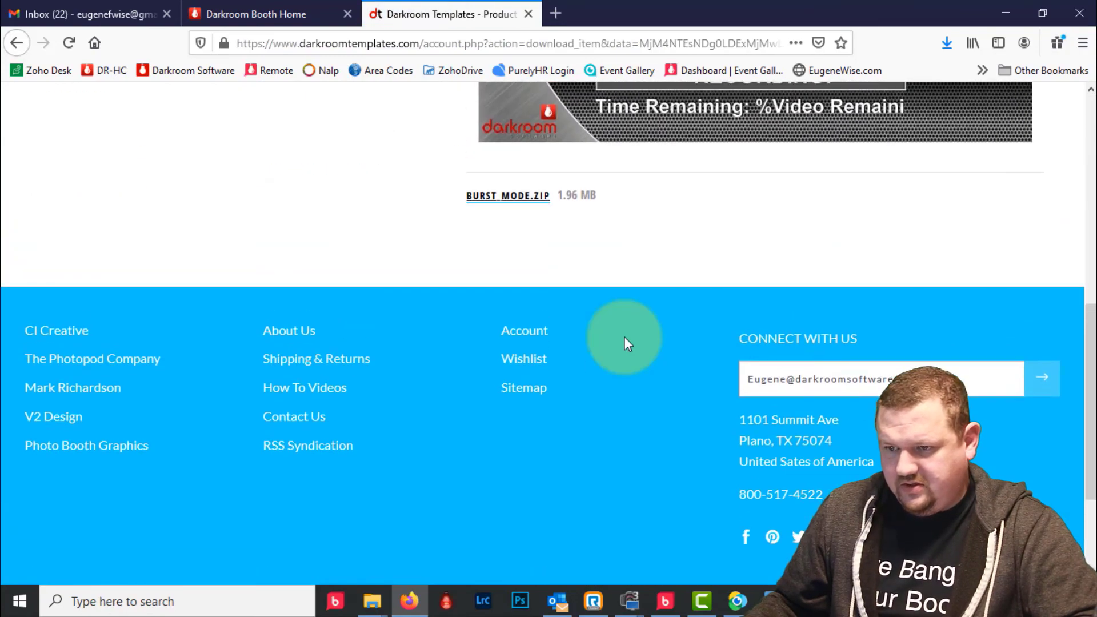
click(513, 197)
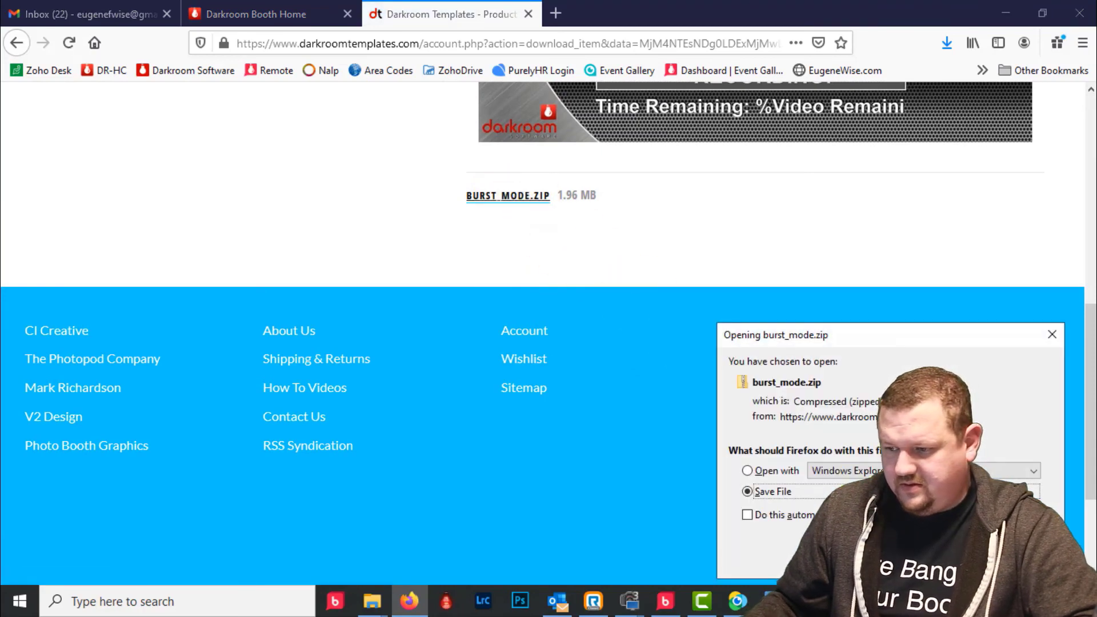
click(978, 560)
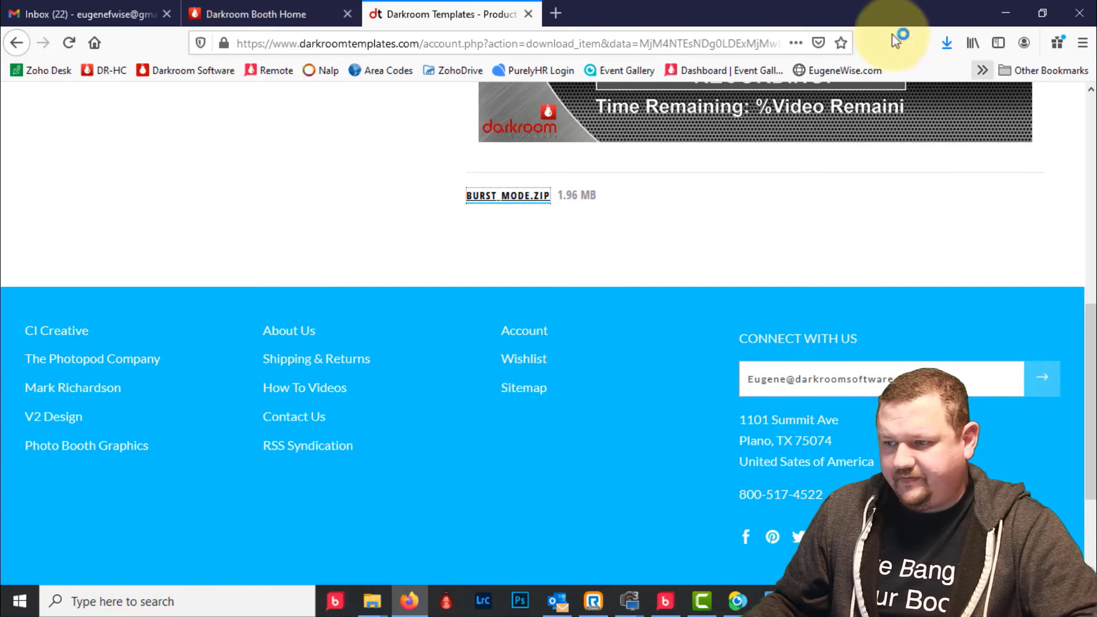
click(949, 43)
click(936, 74)
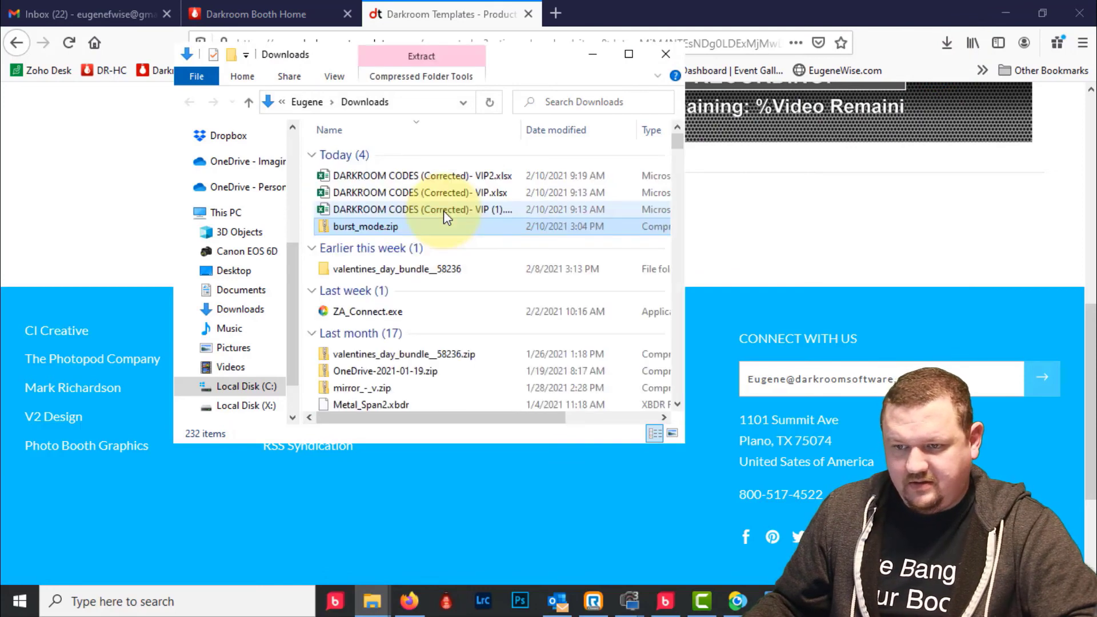
- Copy Burst Mode.xbdr out of the burst_mode.zip archive
double_click(372, 229)
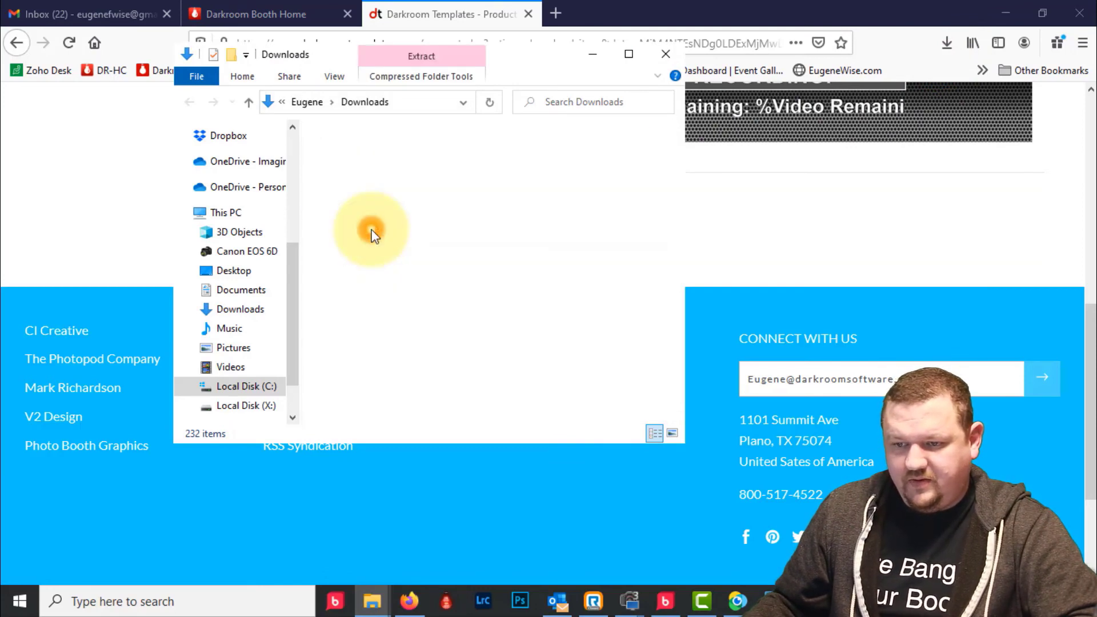
click(347, 155)
right_click(346, 159)
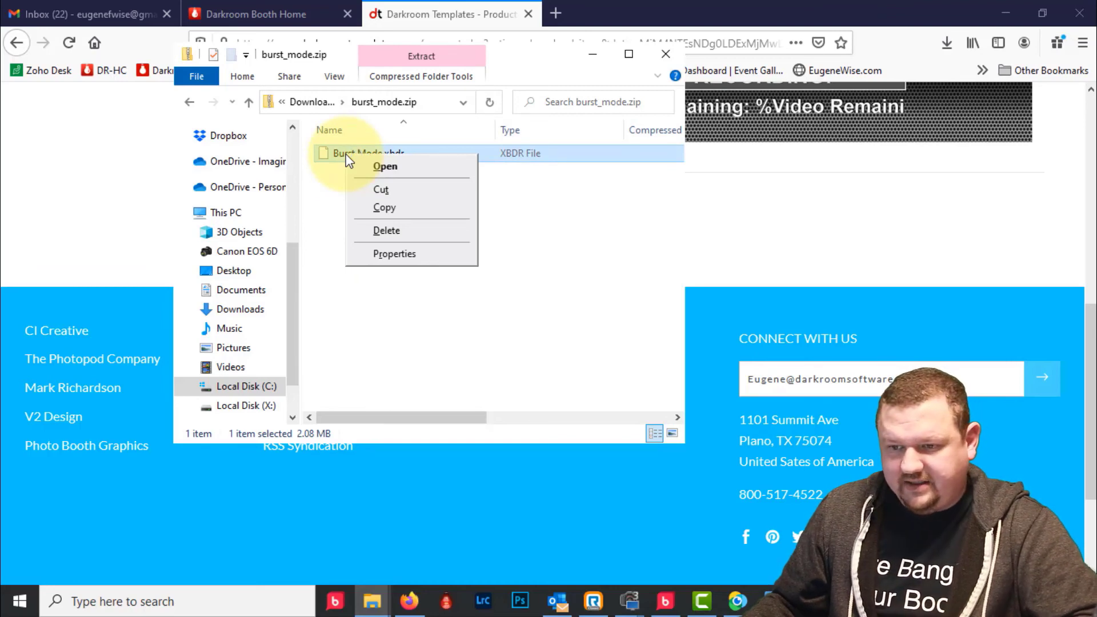
click(402, 210)
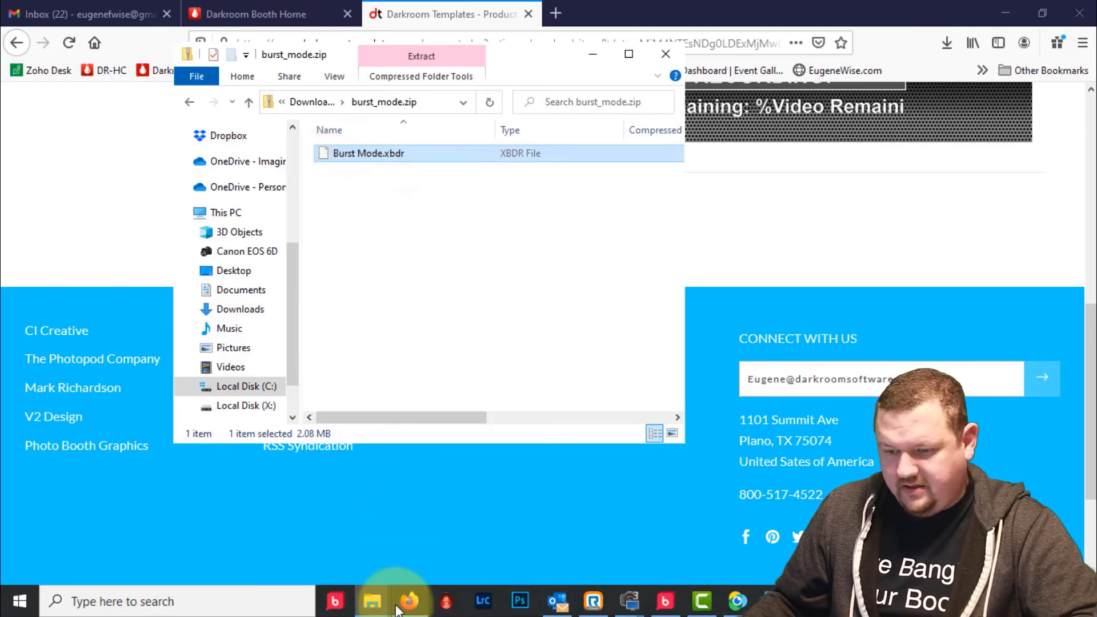
- Paste Burst Mode.xbdr into the X:\BoothScreens folder
mouse_move(374, 598)
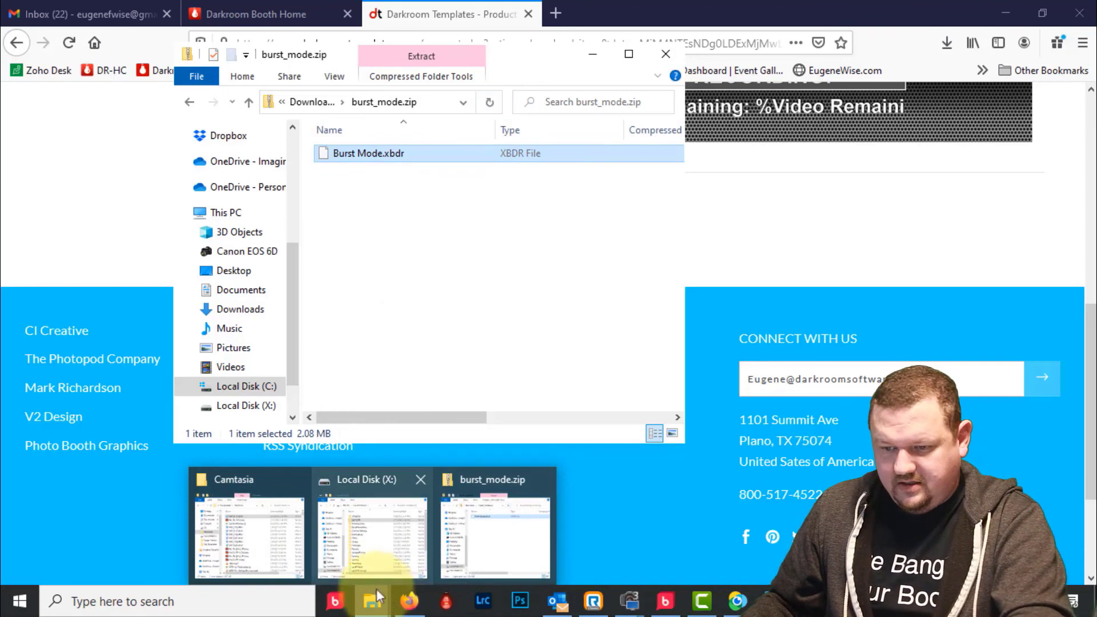
click(336, 557)
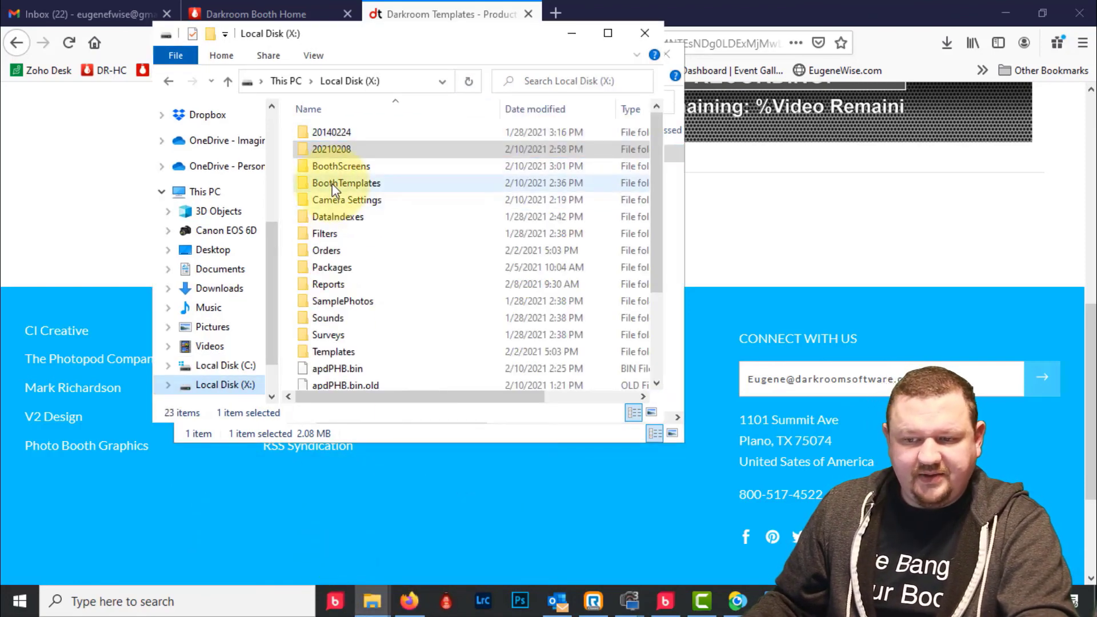
double_click(337, 167)
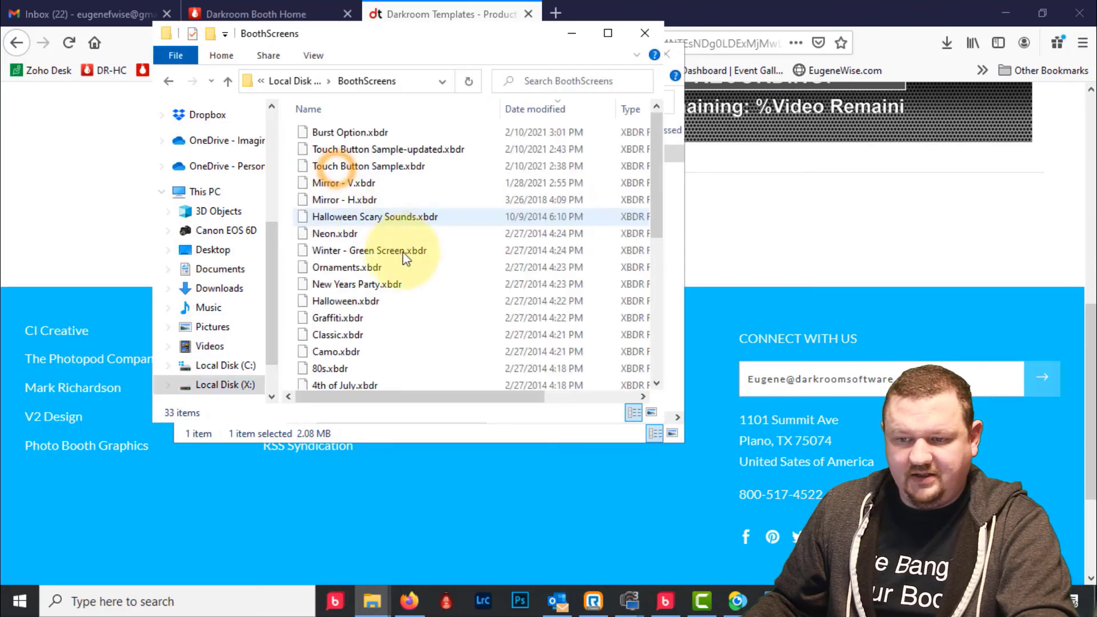
right_click(459, 321)
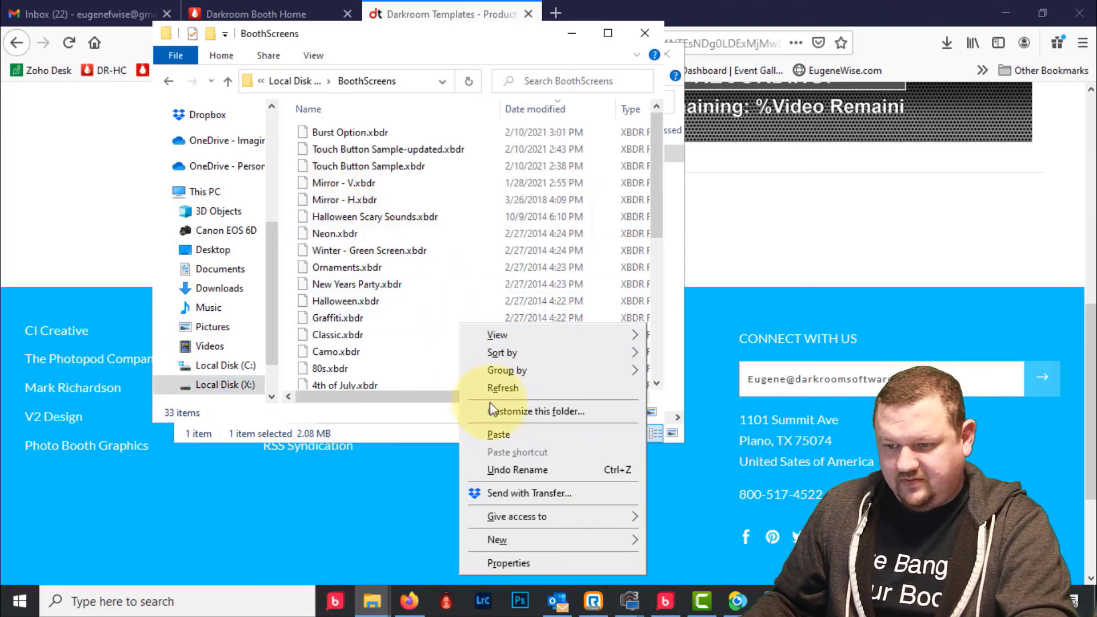
click(504, 440)
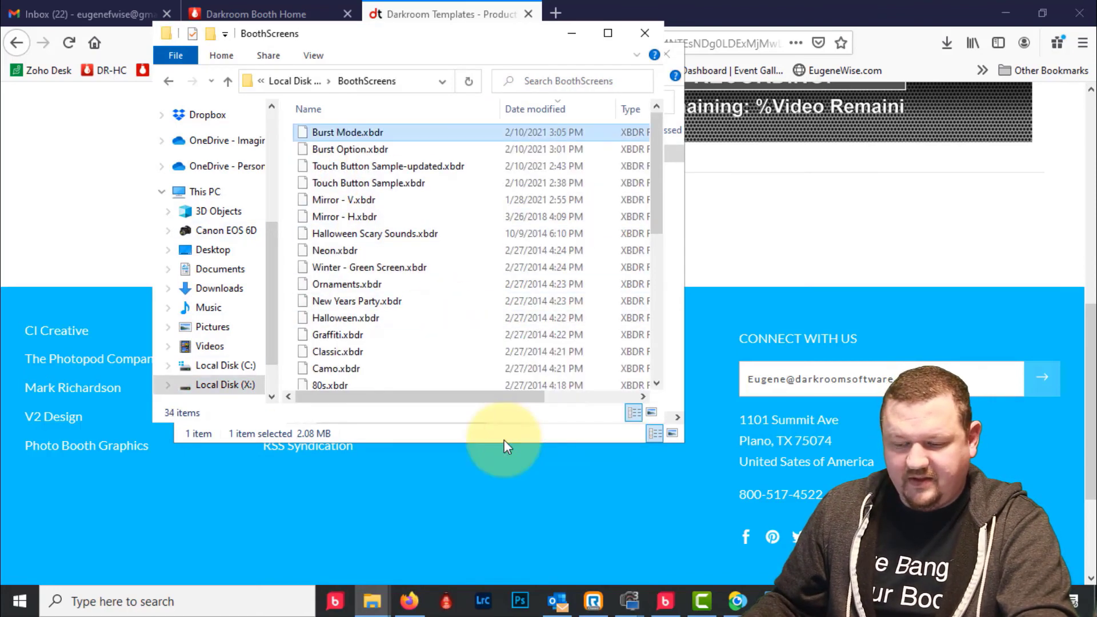
click(664, 600)
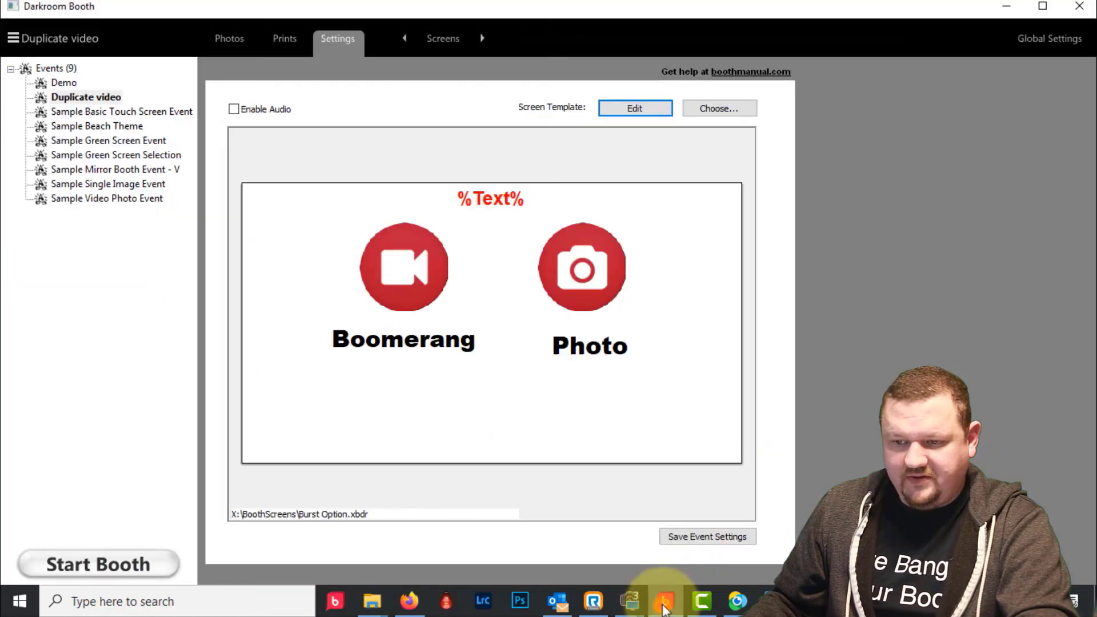
- Pick the Burst Mode thumbnail as the event's screen template
click(748, 111)
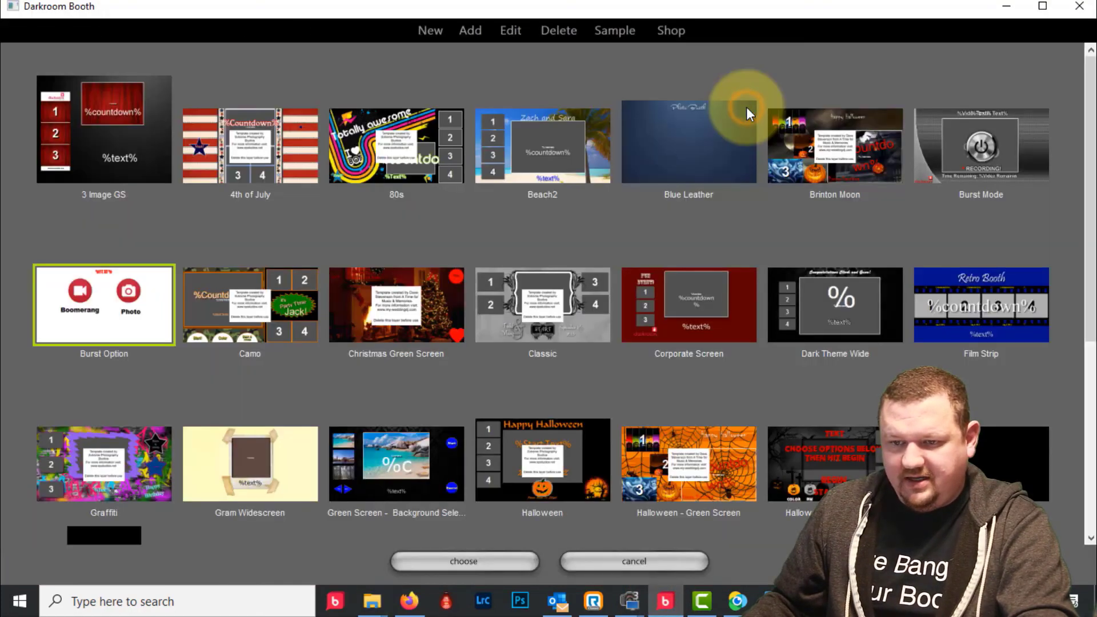
click(948, 140)
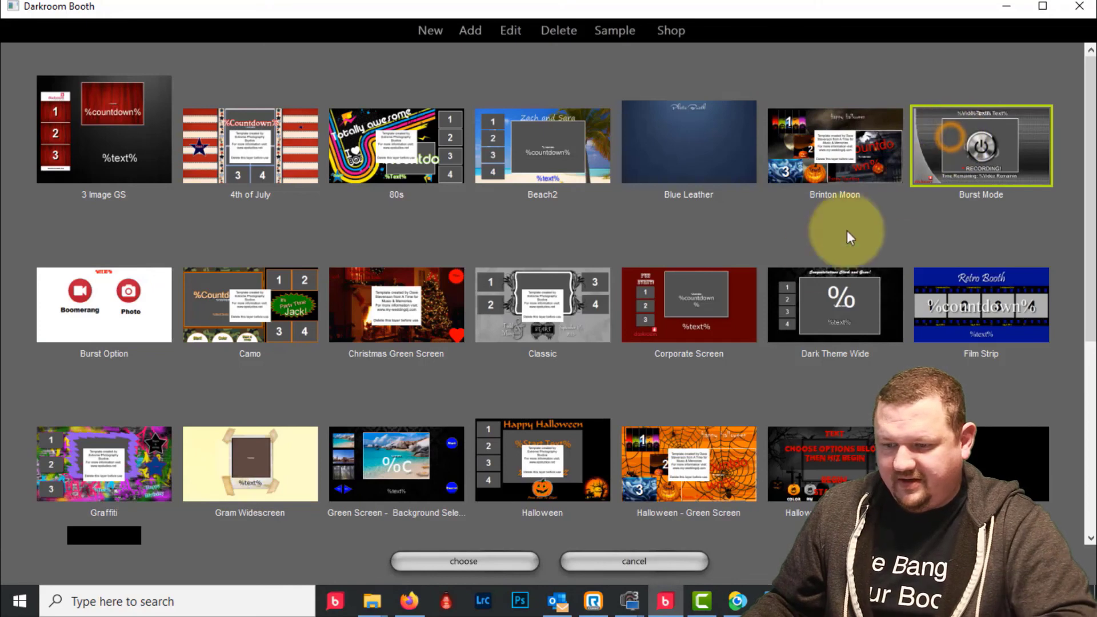
click(485, 563)
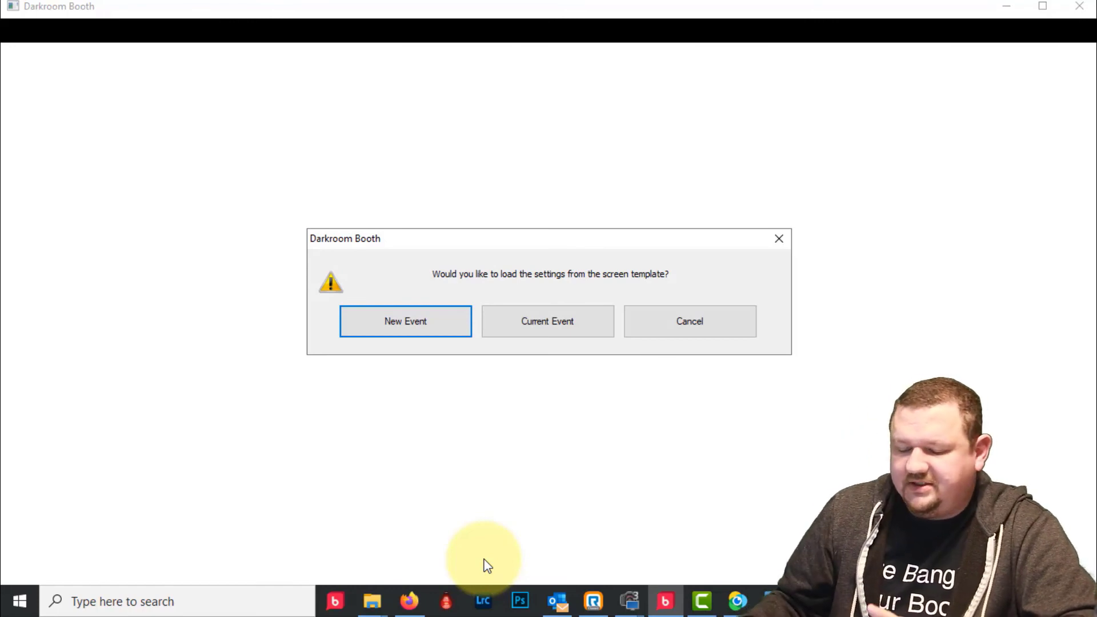
- Load the Burst Mode settings into a new event, then select Burst Mode Session in Events
click(405, 324)
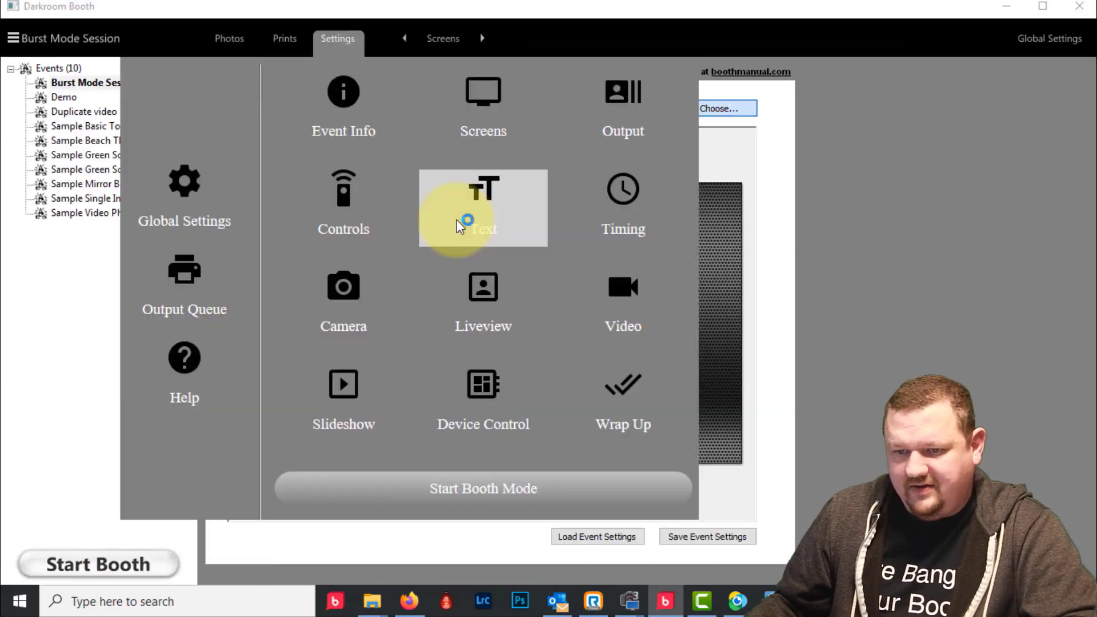
click(146, 18)
click(98, 77)
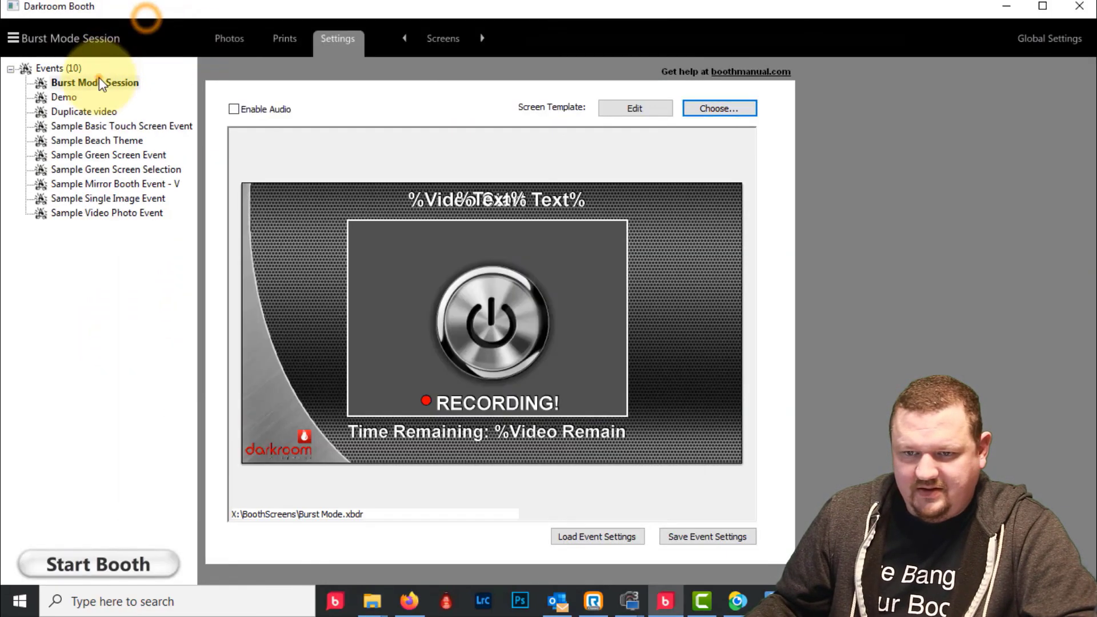
click(100, 81)
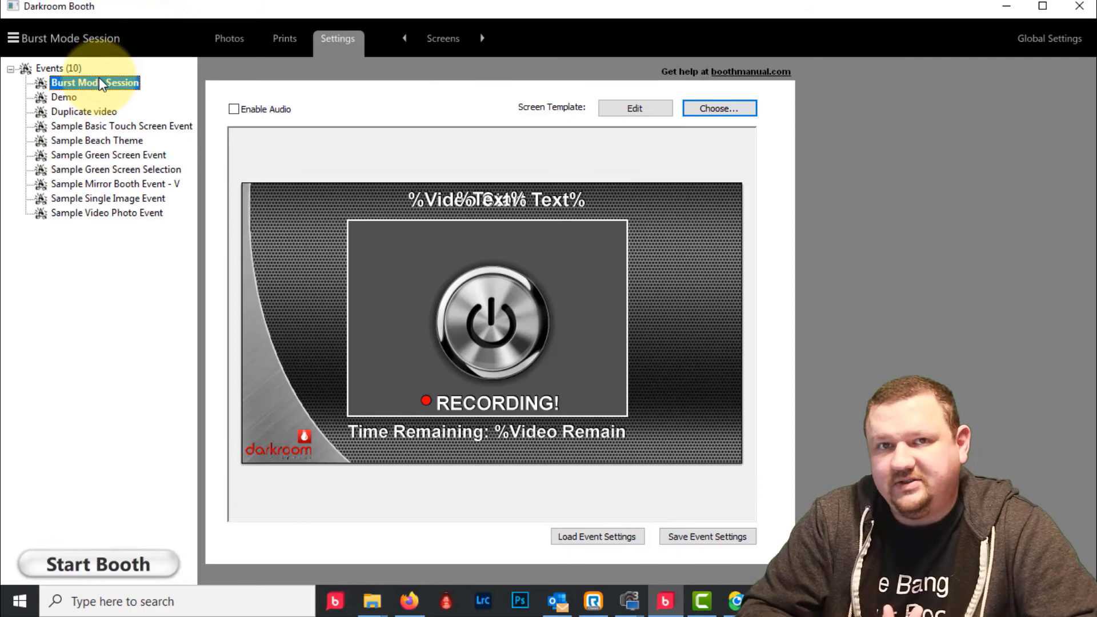